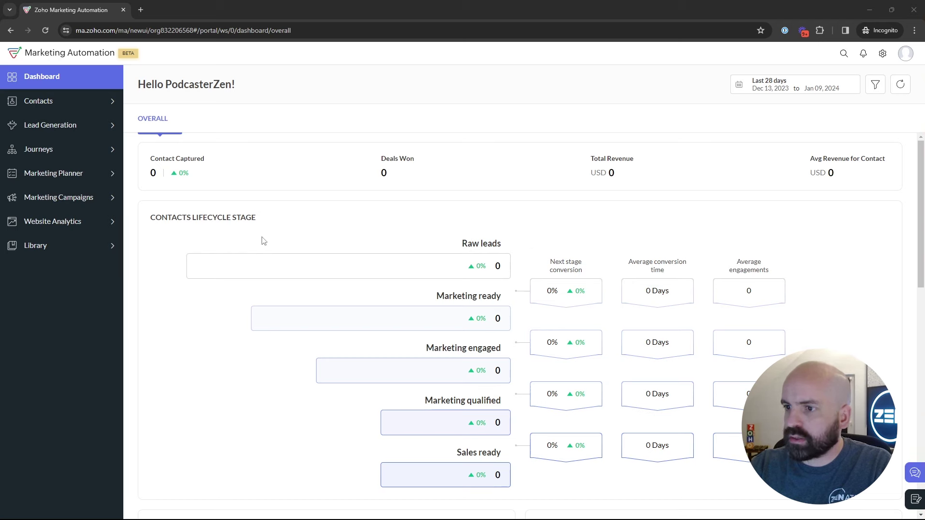
Open the Contacts Dashboard and set its date range to Entire duration
scroll(553, 213, "down", 1)
scroll(653, 174, "up", 1)
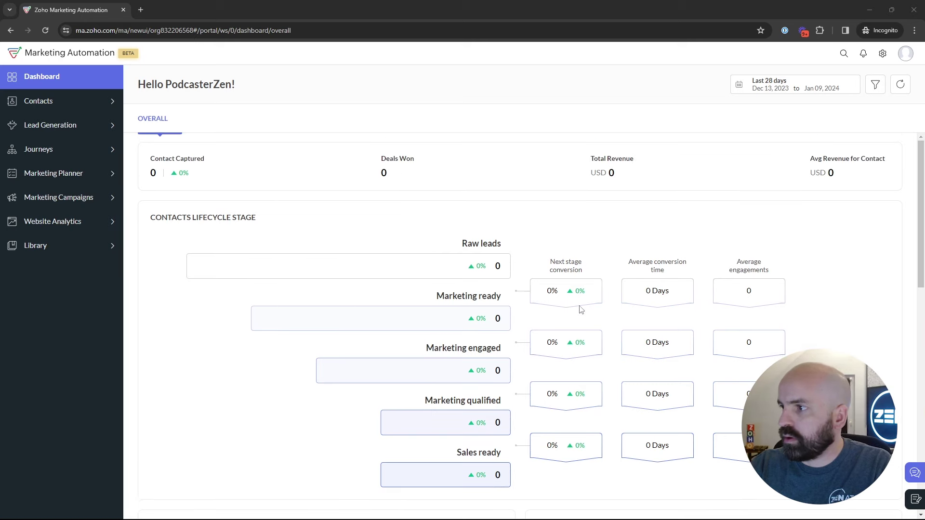
scroll(573, 327, "down", 5)
scroll(566, 346, "down", 2)
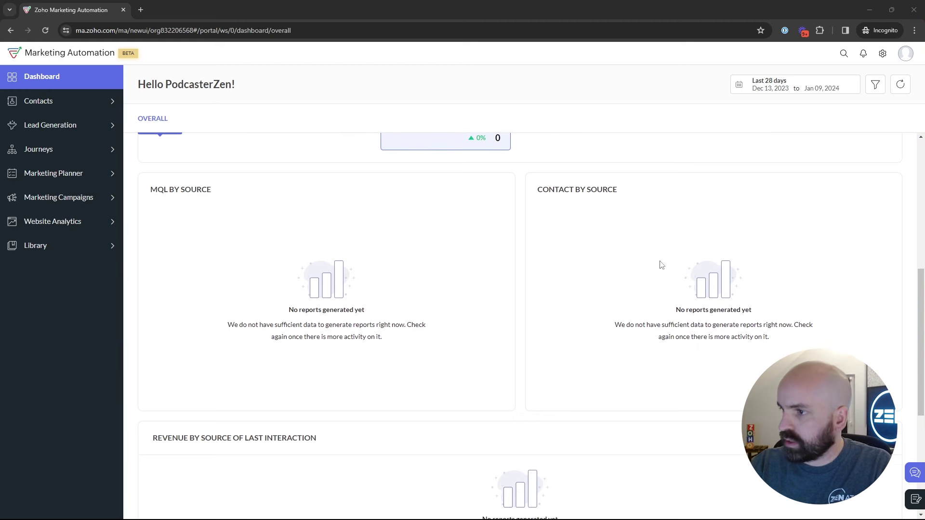
scroll(443, 344, "down", 3)
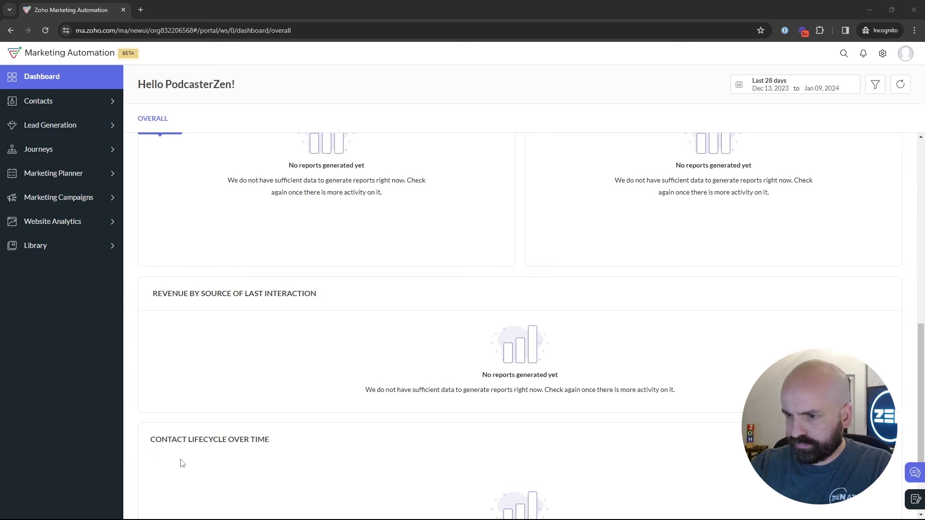
scroll(327, 463, "down", 2)
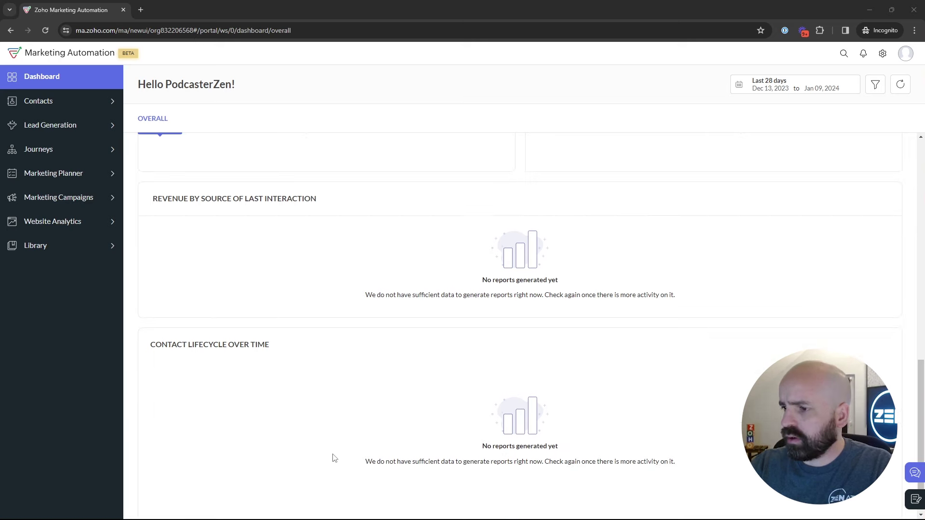
scroll(337, 440, "up", 9)
scroll(375, 386, "up", 3)
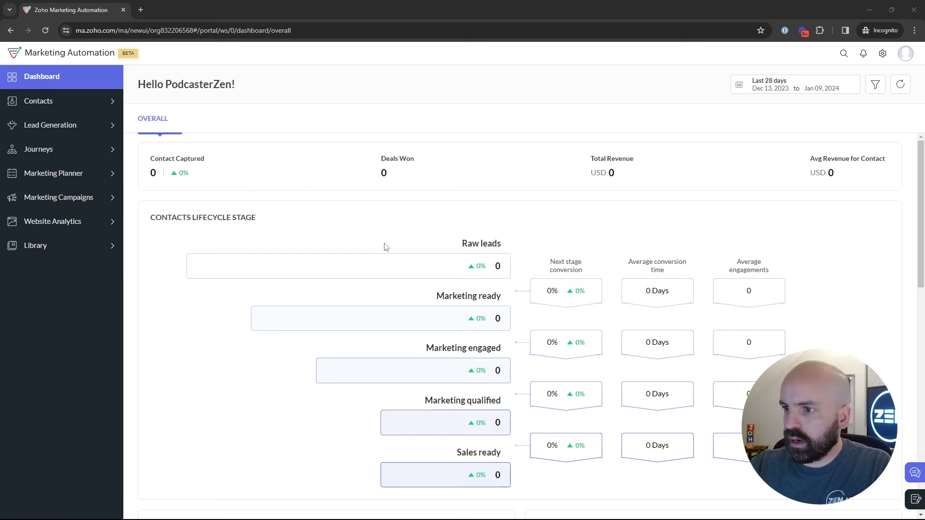
scroll(450, 279, "down", 7)
scroll(458, 306, "up", 7)
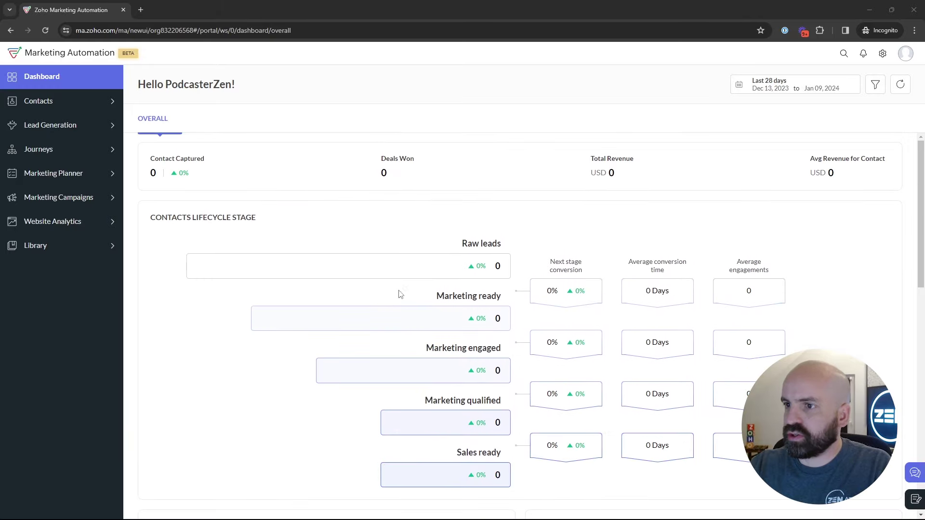
left_click(80, 104)
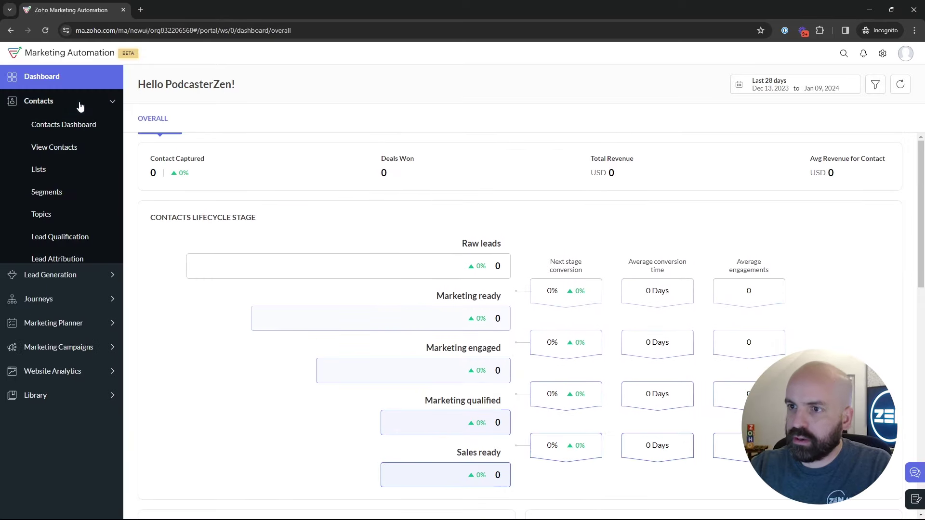
left_click(86, 128)
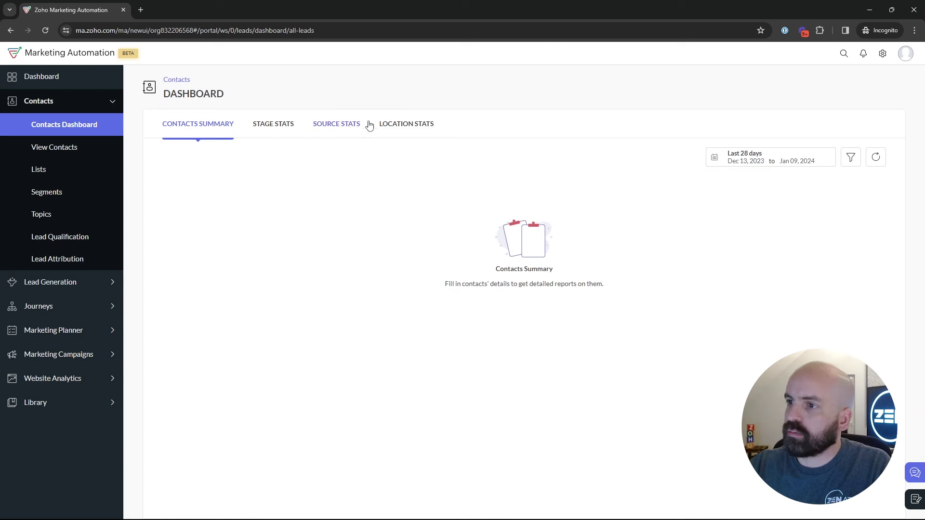
left_click(808, 163)
left_click(804, 291)
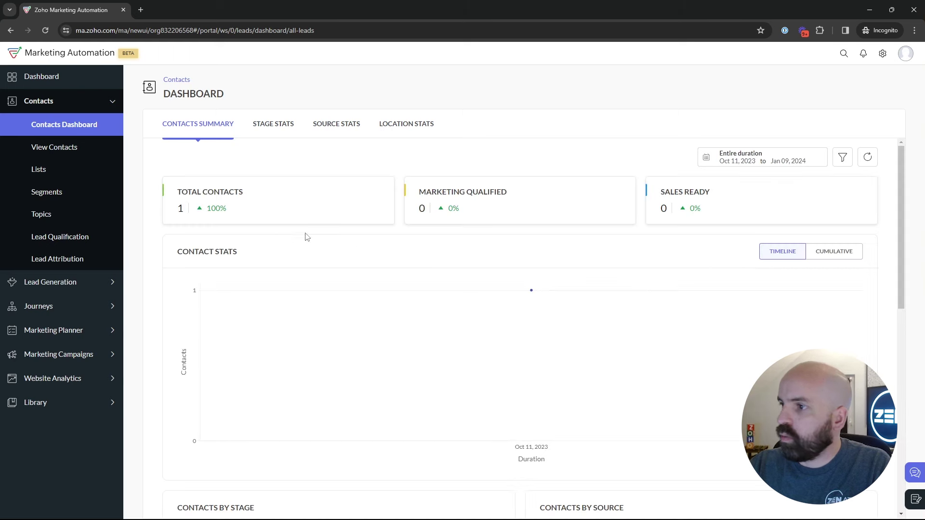
Check the Stage Stats and Source Stats tabs, then view all contacts
scroll(462, 272, "down", 4)
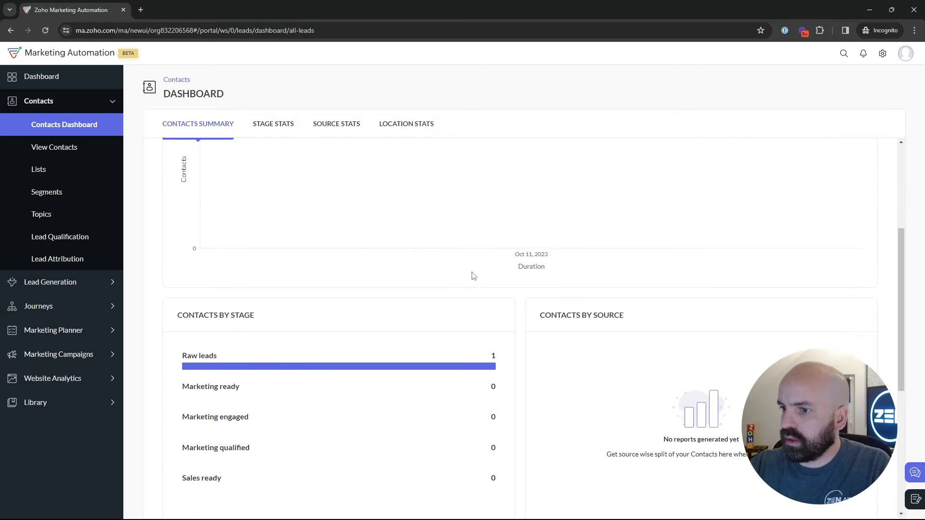
scroll(472, 285, "up", 2)
scroll(474, 288, "up", 2)
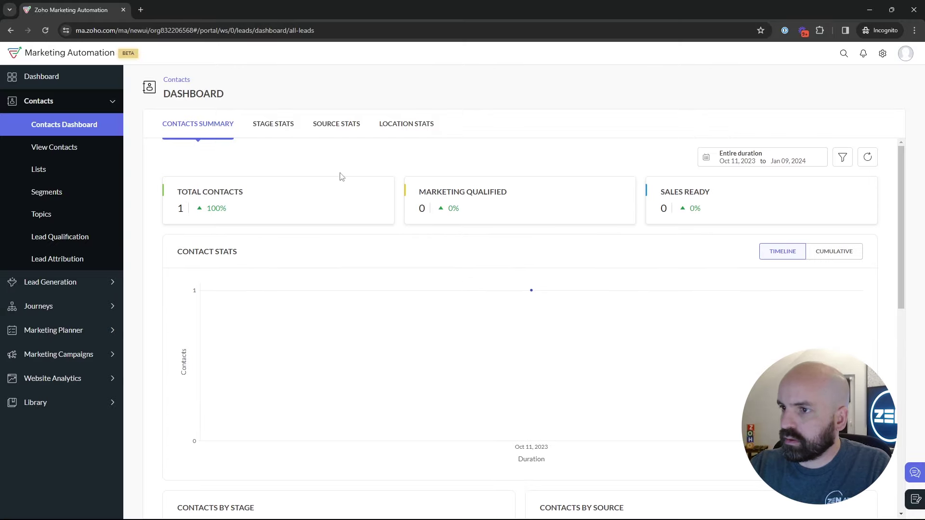
left_click(273, 124)
scroll(434, 357, "down", 2)
scroll(467, 366, "down", 4)
scroll(465, 351, "up", 5)
left_click(337, 123)
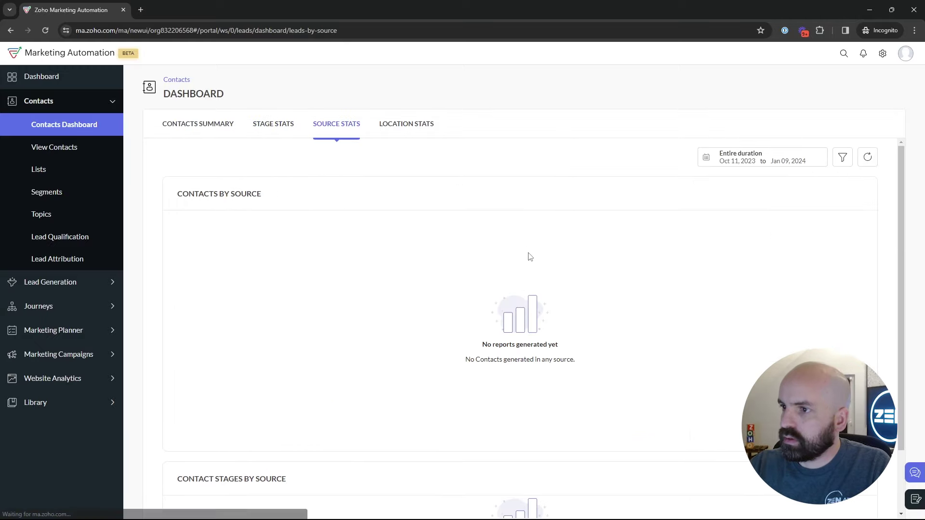
scroll(516, 374, "down", 2)
scroll(491, 345, "up", 2)
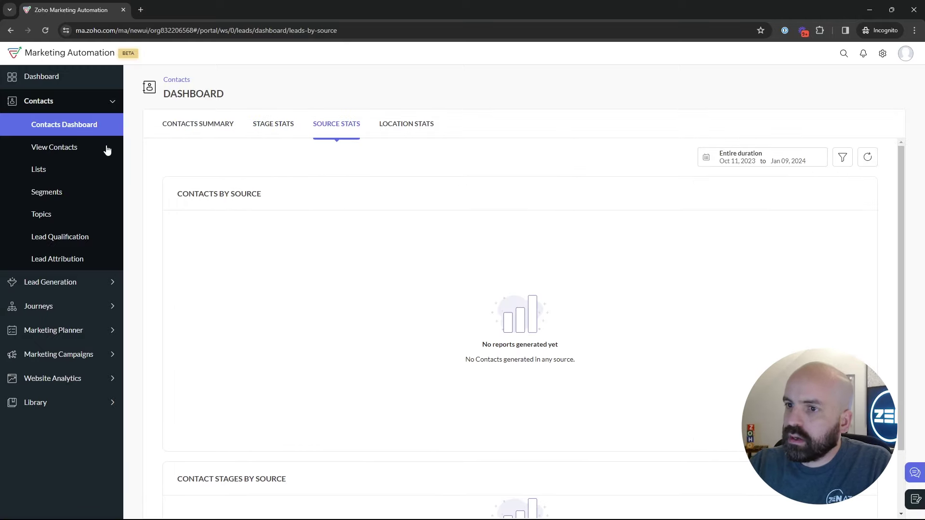
left_click(74, 147)
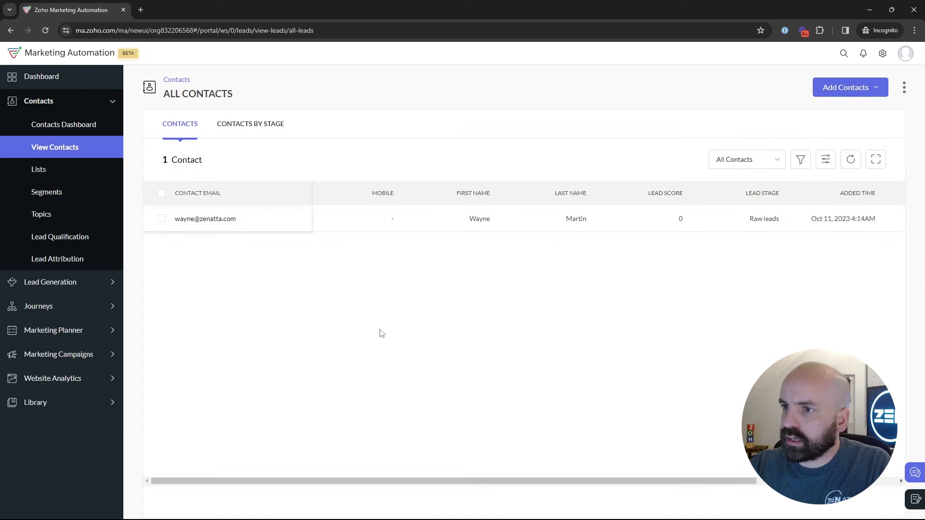
left_click(222, 221)
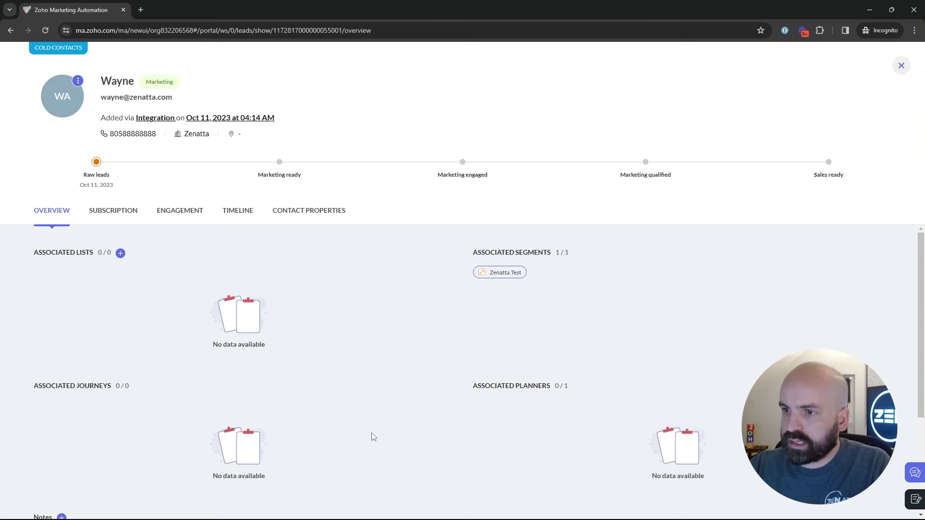
left_click(101, 217)
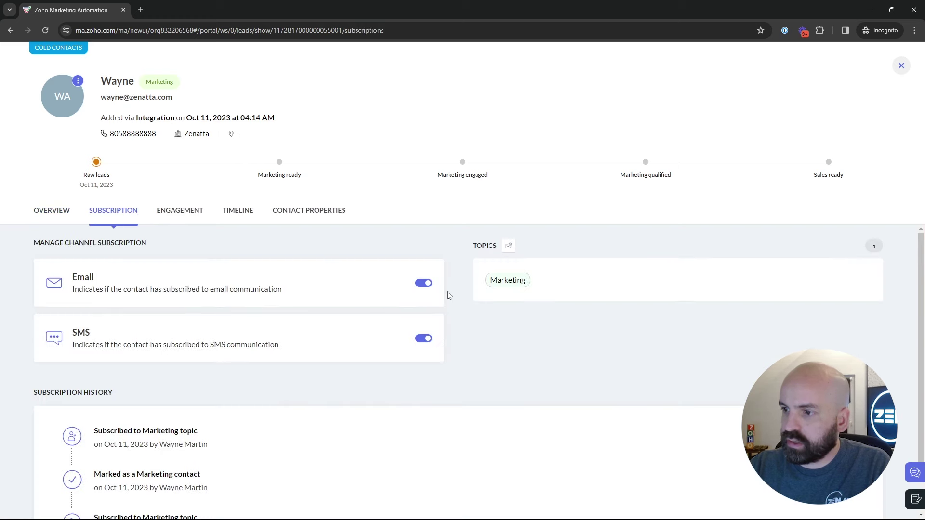
left_click(192, 210)
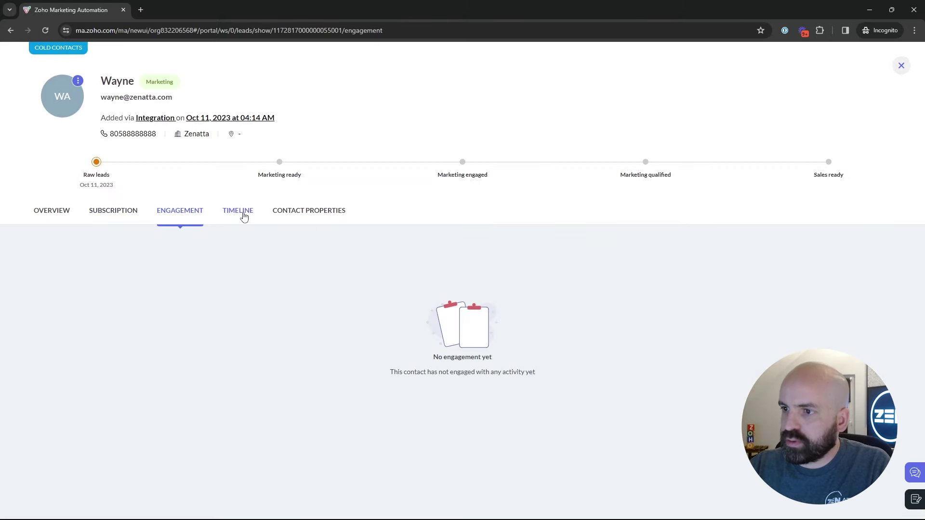
left_click(243, 215)
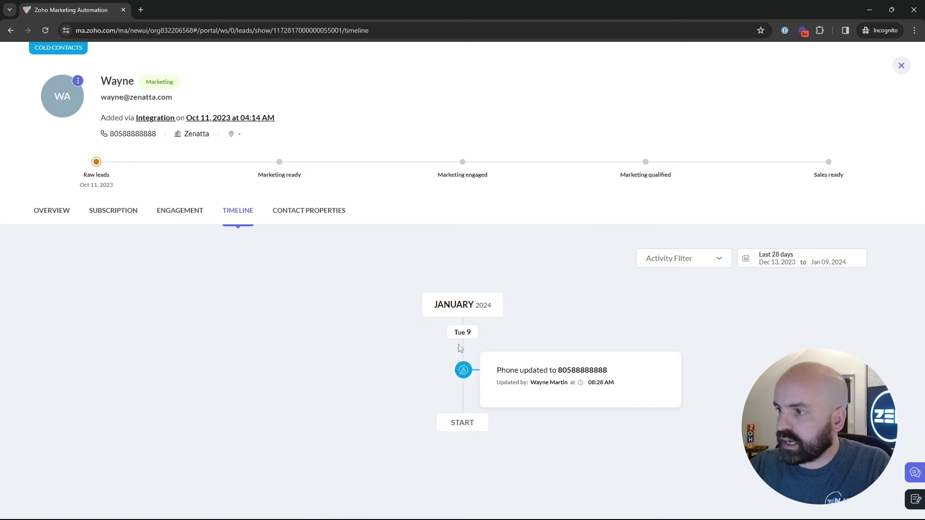
left_click(910, 70)
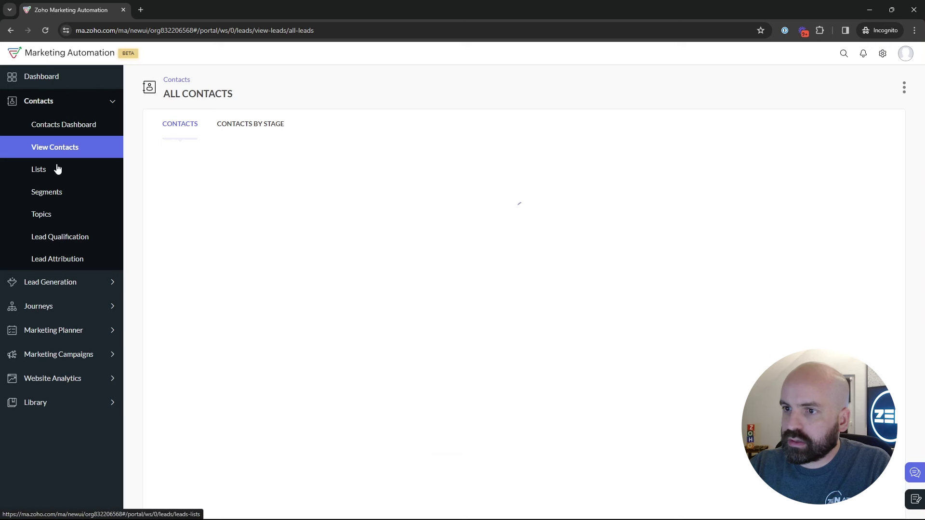
Step through the Lists and Segments pages to reach Topics, showing the Marketing topic
left_click(50, 171)
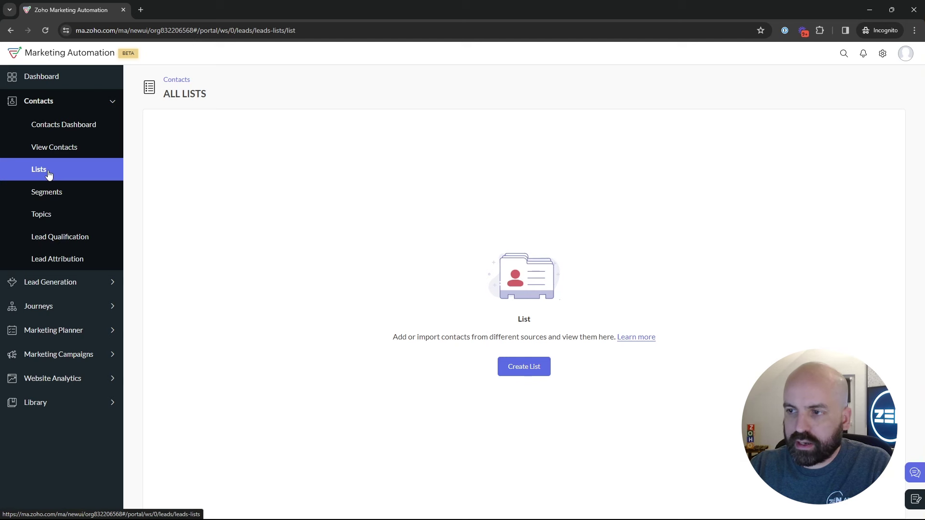
left_click(55, 194)
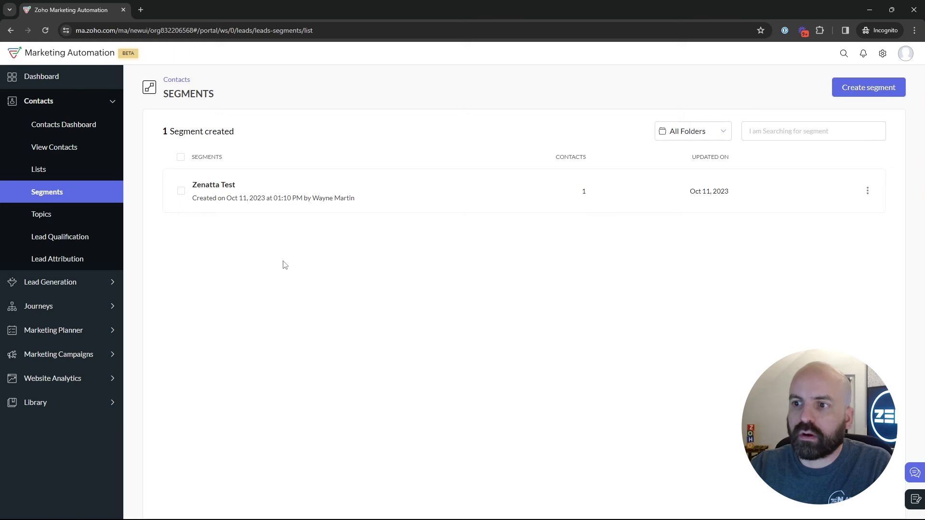
left_click(48, 218)
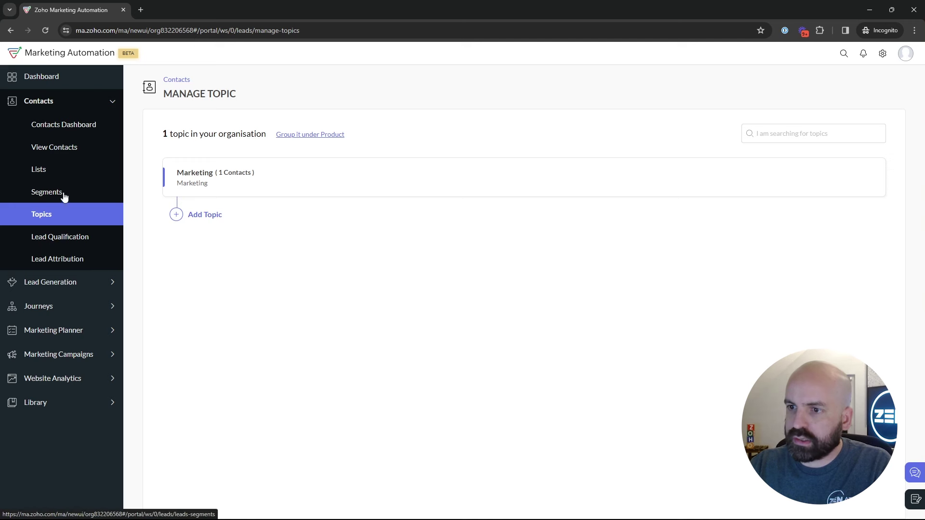
Open the Lead Qualification settings and scroll through them
left_click(83, 240)
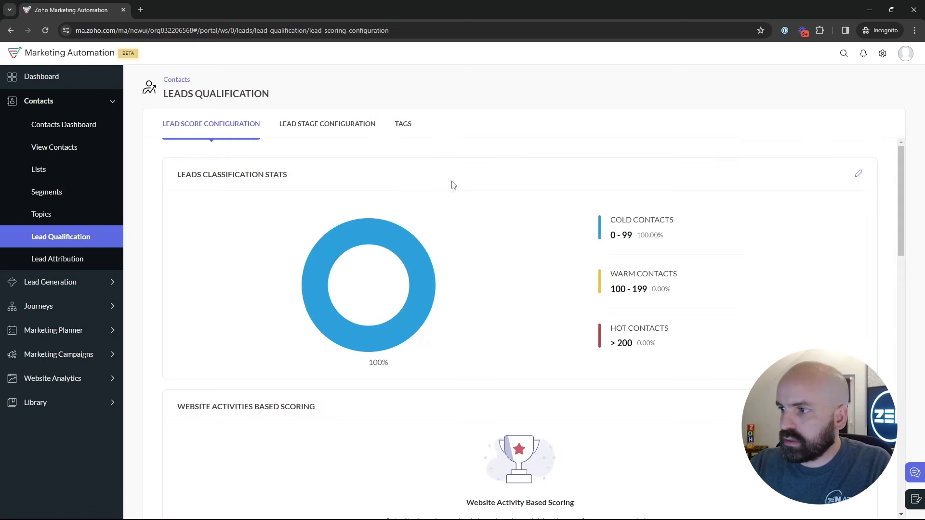
scroll(501, 194, "down", 4)
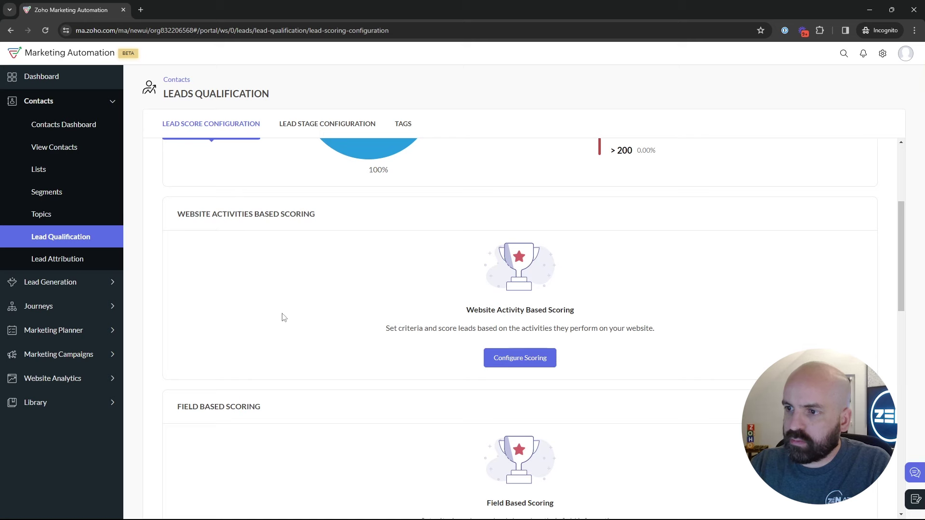
scroll(284, 317, "down", 3)
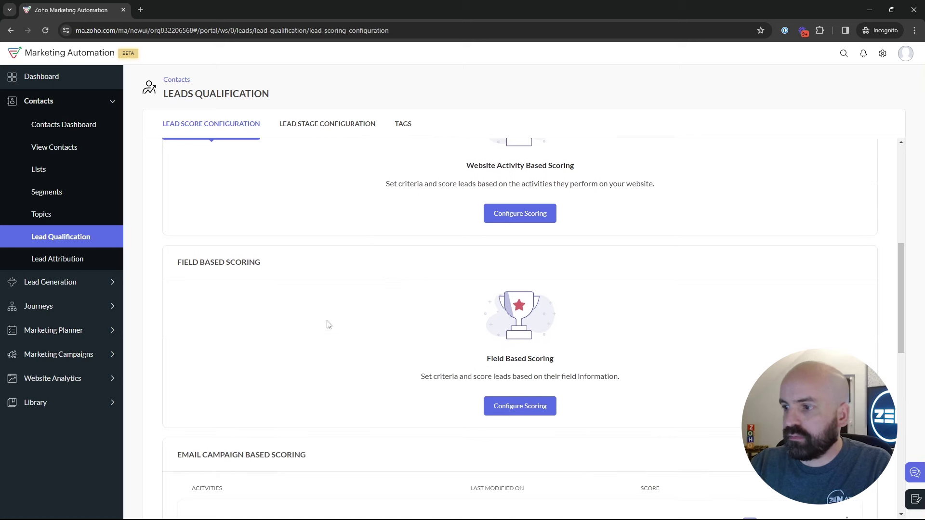
scroll(366, 374, "down", 3)
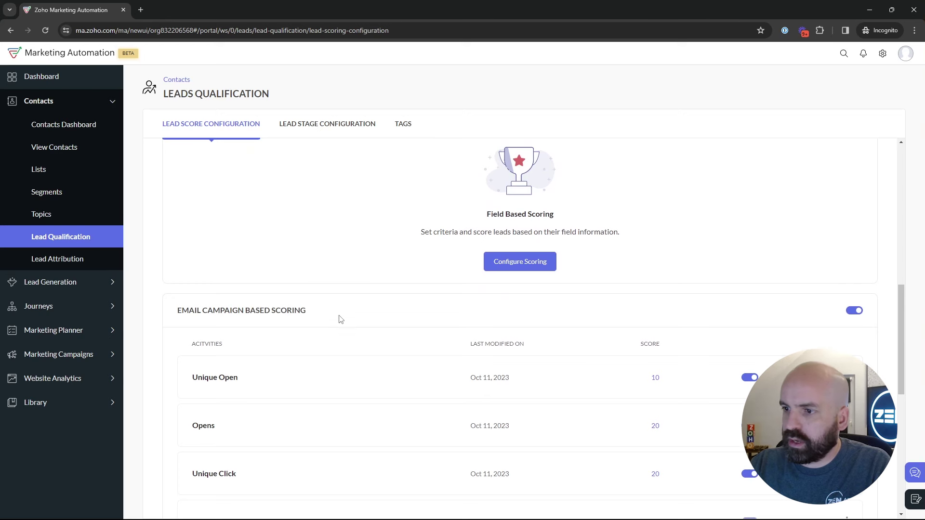
scroll(509, 314, "down", 3)
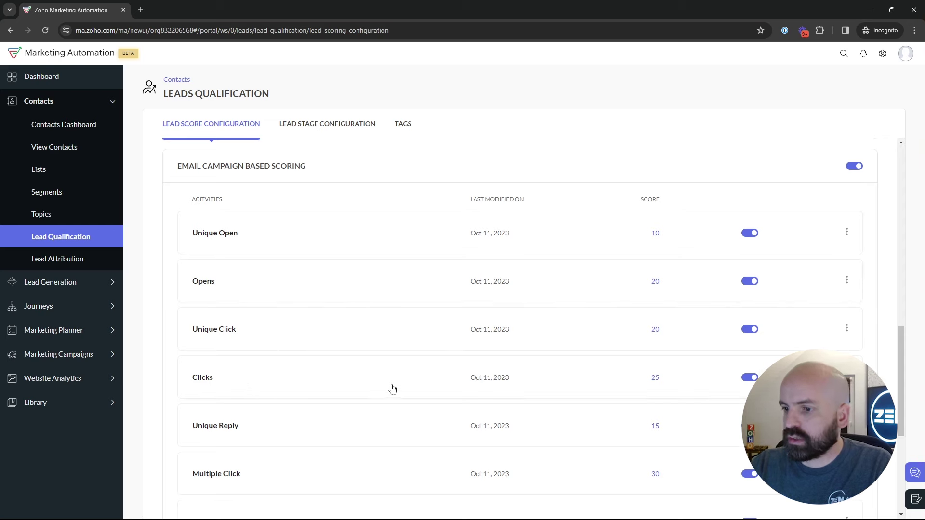
scroll(439, 262, "down", 1)
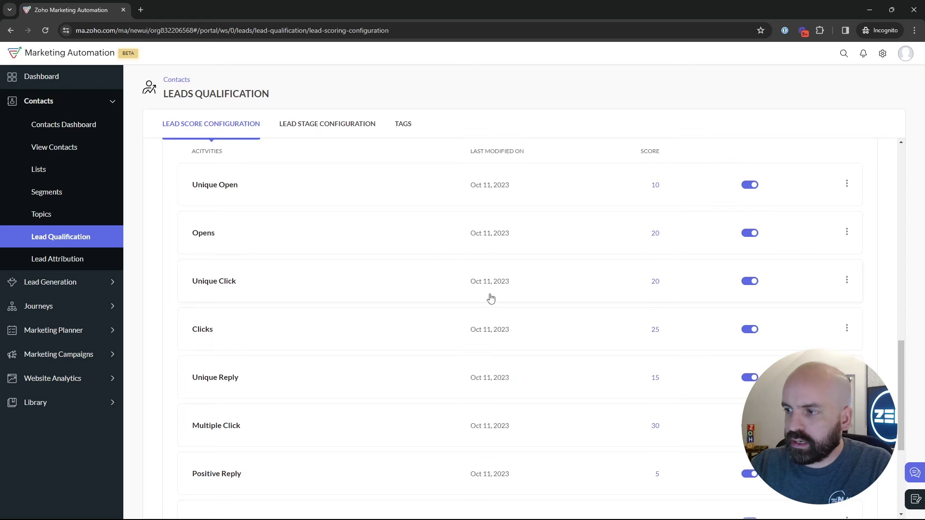
scroll(489, 302, "up", 6)
scroll(644, 341, "down", 3)
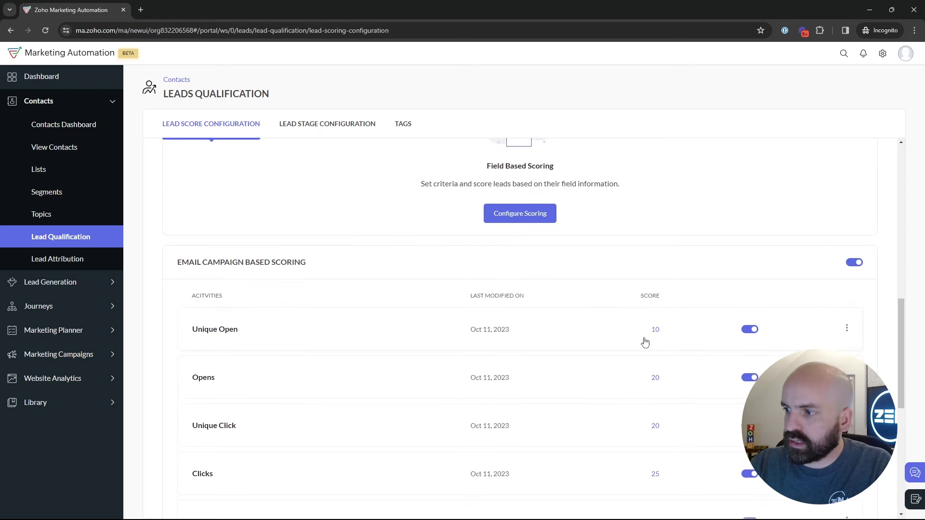
scroll(401, 369, "up", 2)
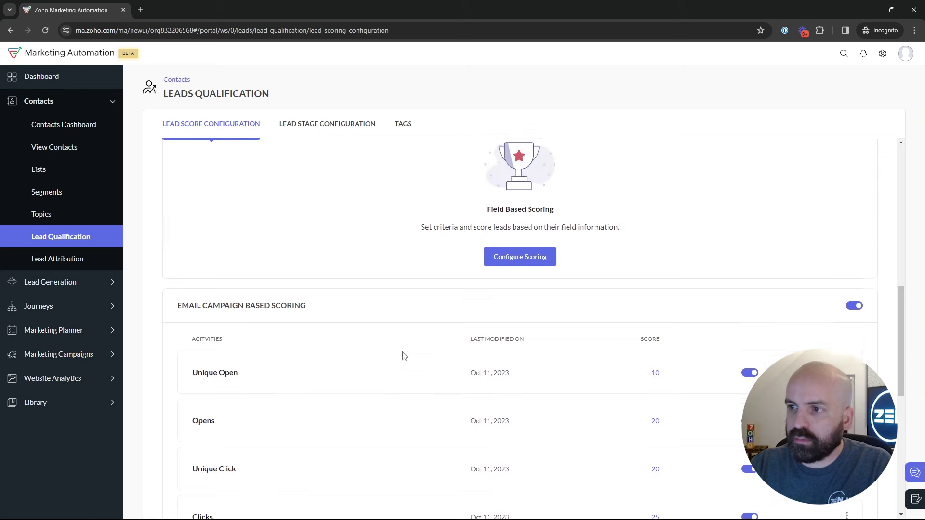
Check the Lead Stage Configuration and Tags tabs, then open Lead Attribution
left_click(330, 129)
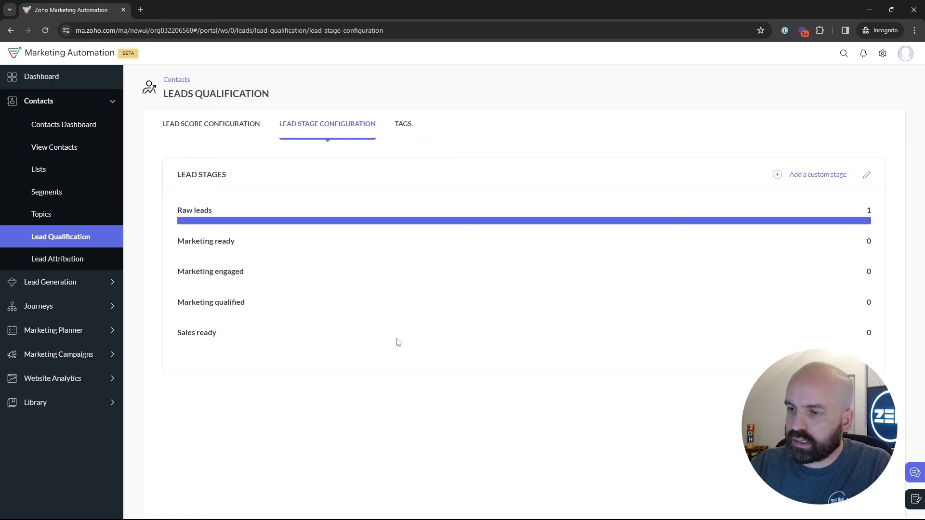
left_click(404, 129)
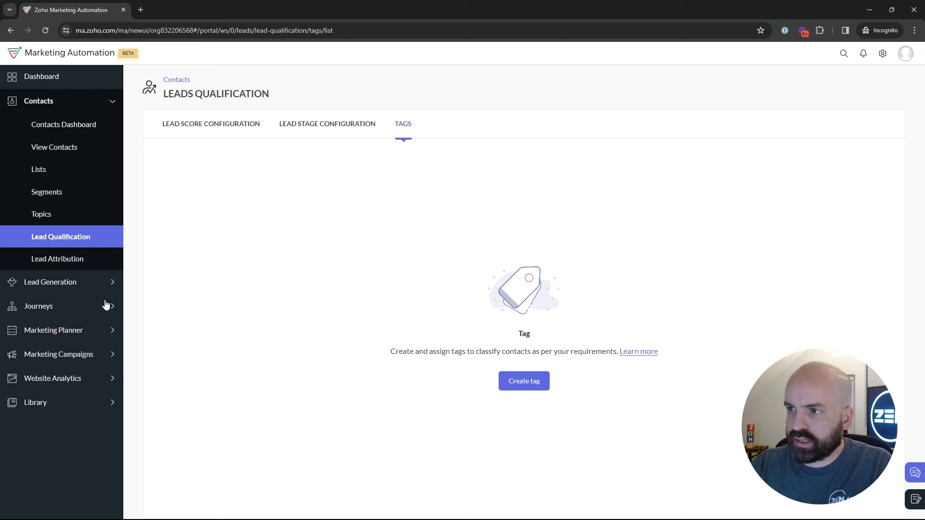
left_click(73, 264)
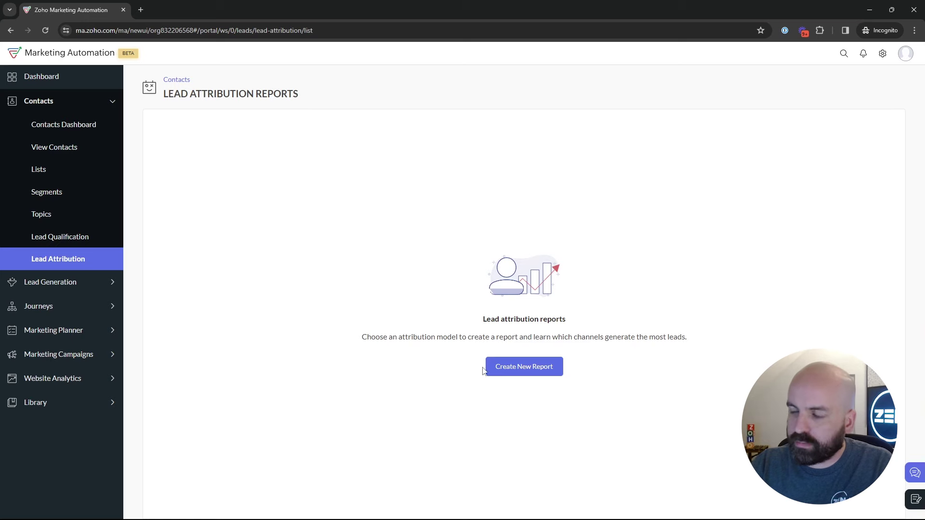
Preview the new attribution report's Date range and Attribution model options without creating it
left_click(539, 375)
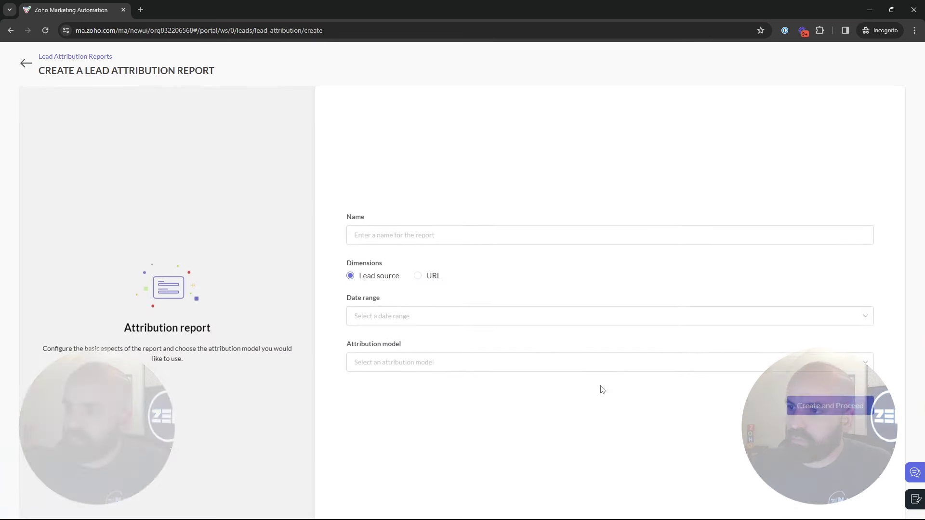
left_click(410, 309)
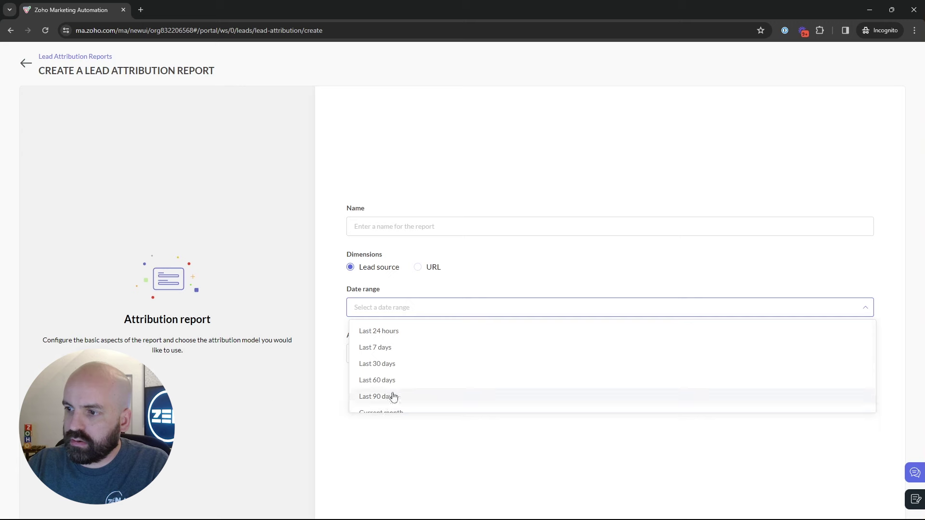
left_click(299, 394)
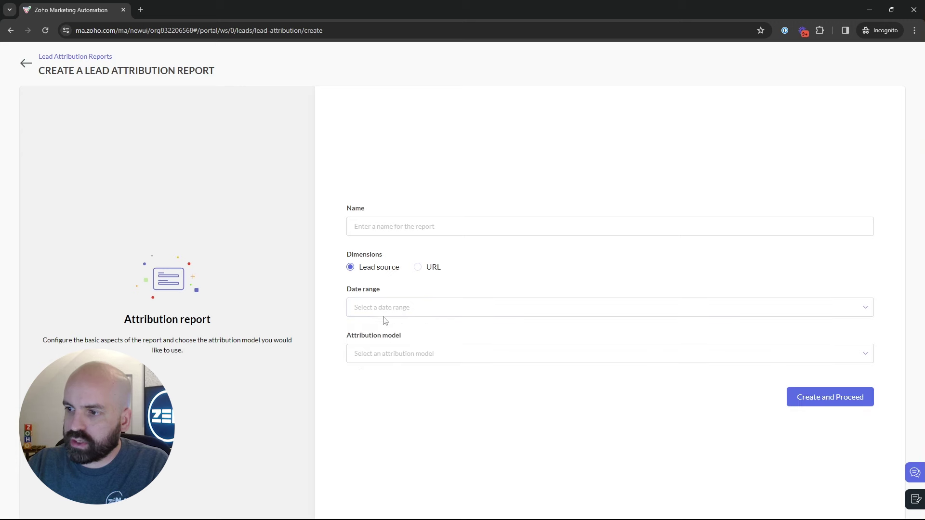
left_click(384, 308)
left_click(318, 407)
left_click(396, 357)
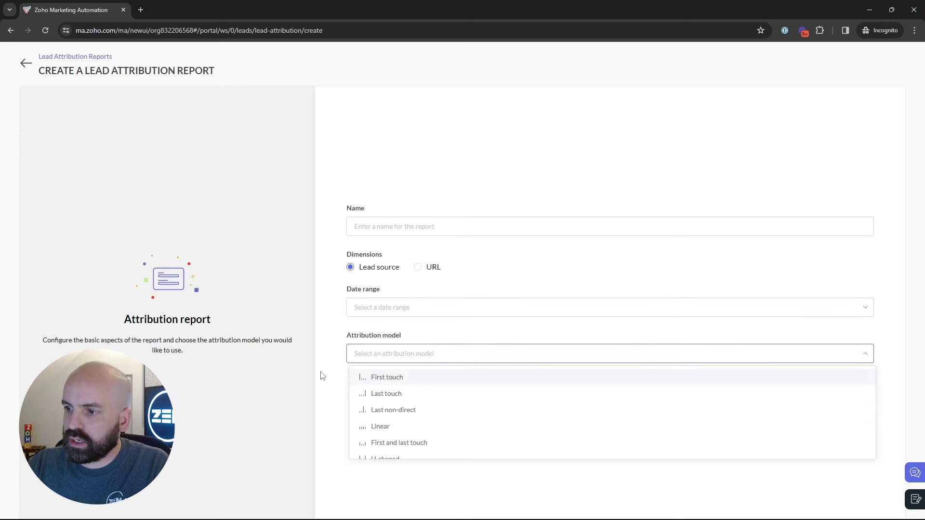
scroll(415, 452, "down", 1)
left_click(512, 354)
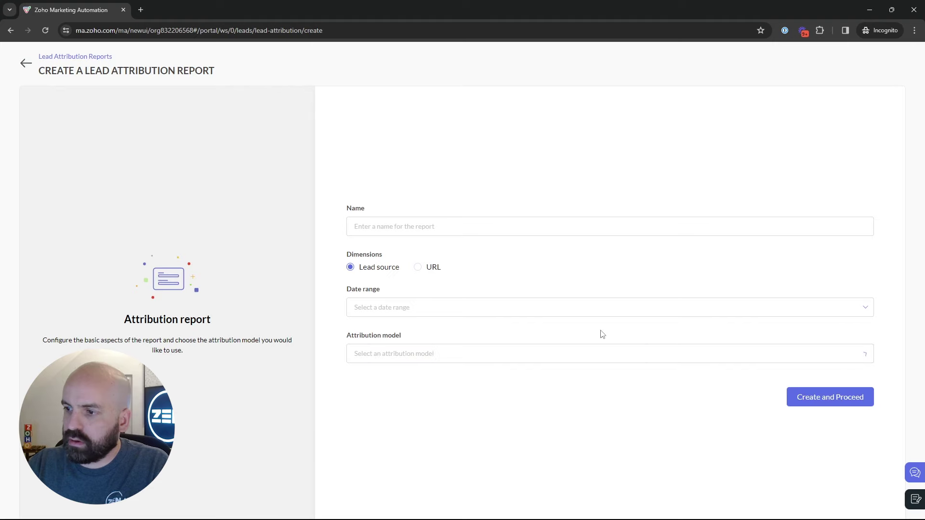
left_click(24, 68)
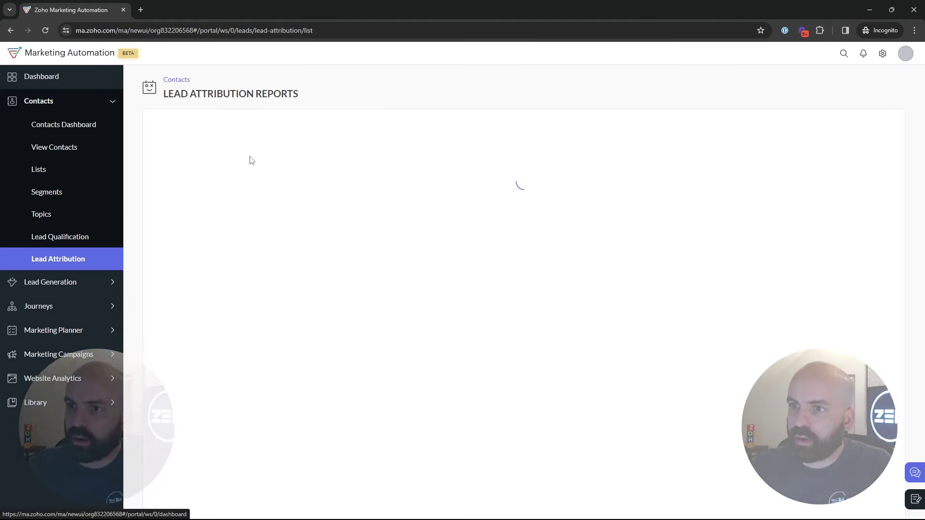
Expand Lead Generation and open Signup Forms, then Signup Pop-Ups
left_click(46, 102)
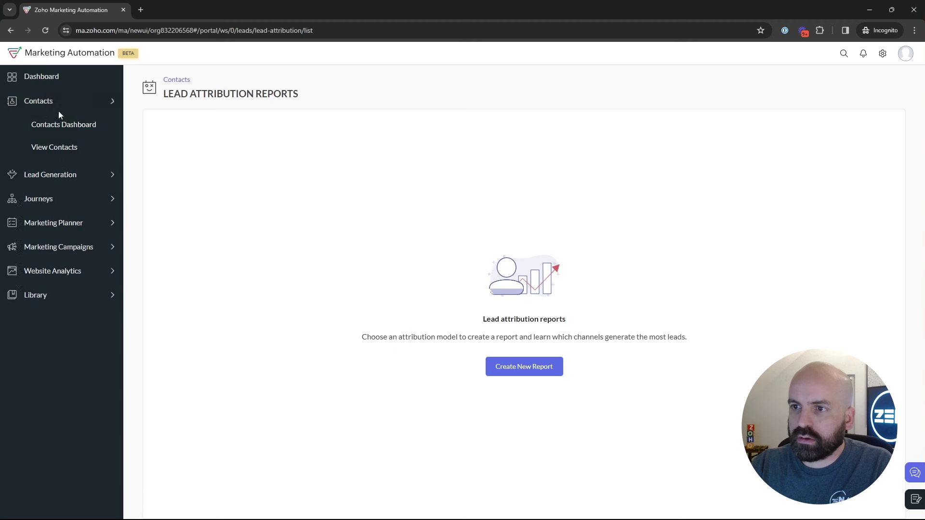
left_click(61, 131)
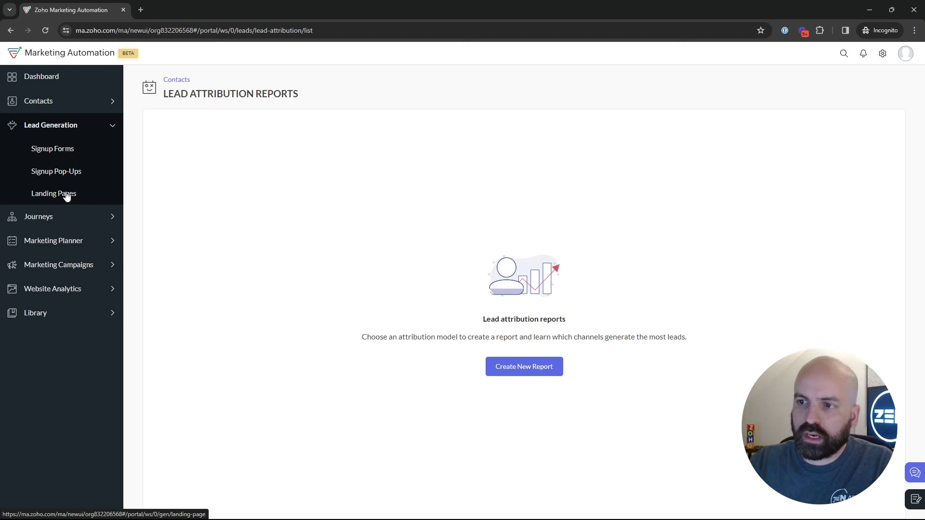
left_click(57, 152)
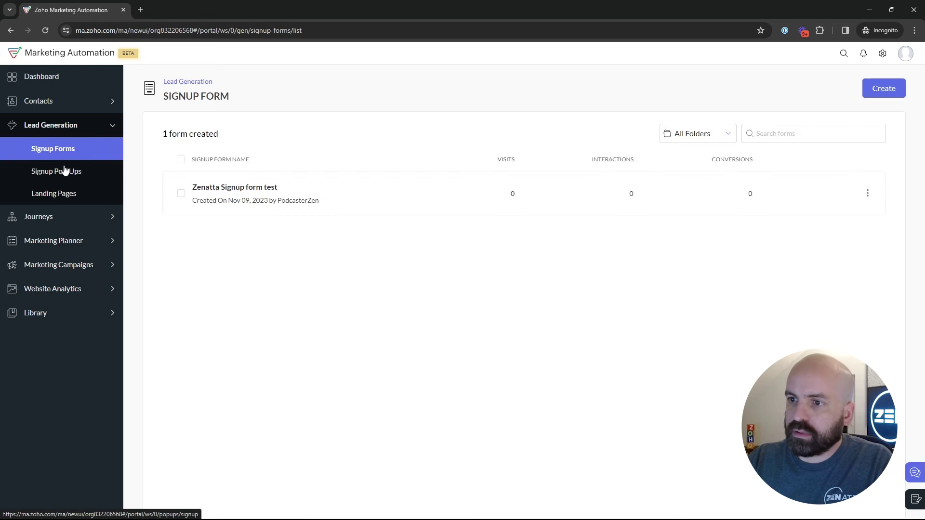
left_click(62, 177)
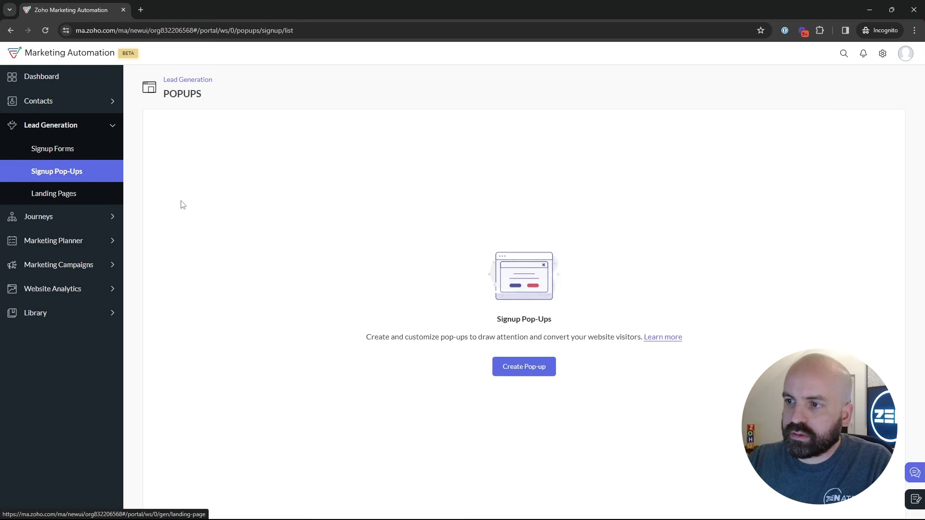
left_click(516, 363)
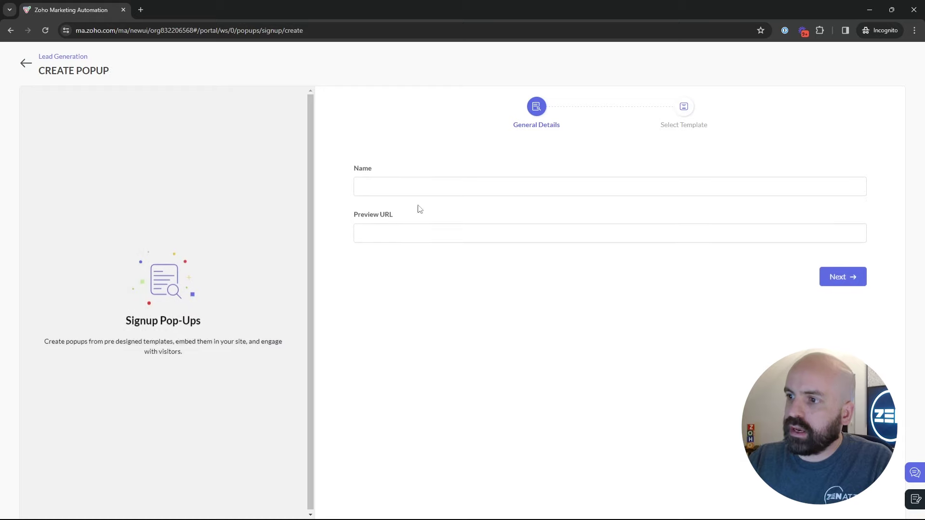
left_click(399, 186)
type("Podcaste")
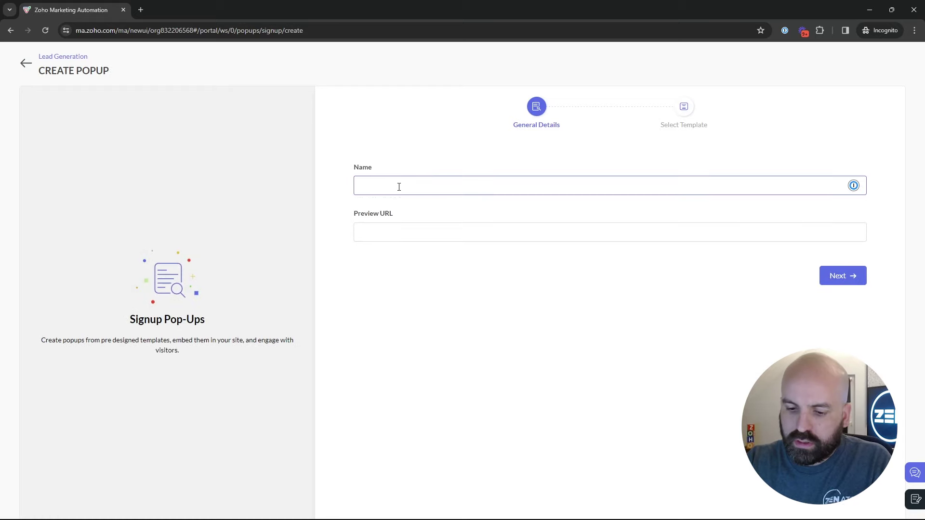
type("rZen P")
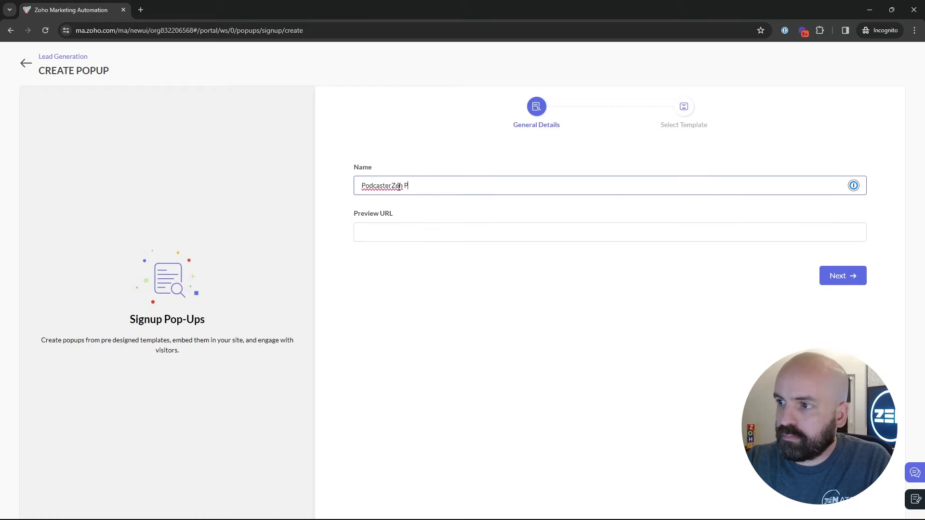
type("opUp")
left_click(545, 234)
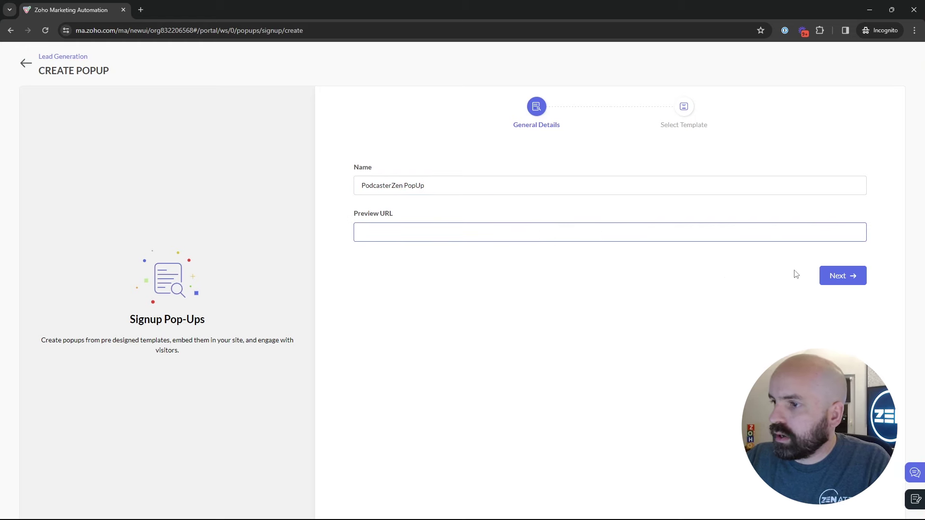
left_click(850, 276)
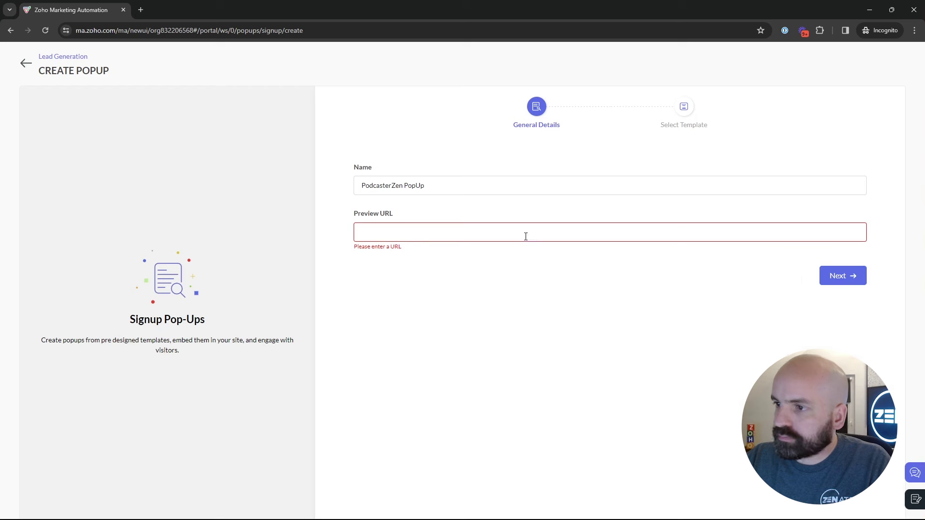
type("https:/")
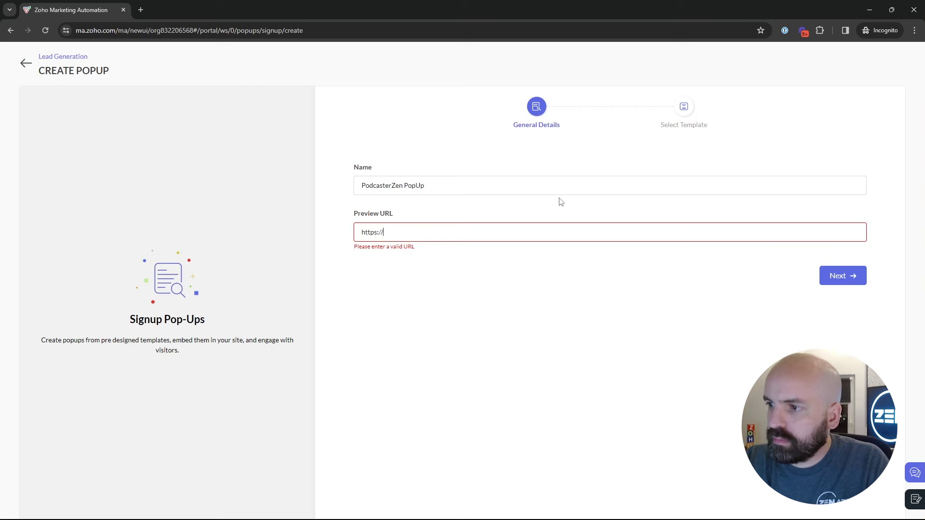
type("/podcasterzen.com/")
left_click(840, 276)
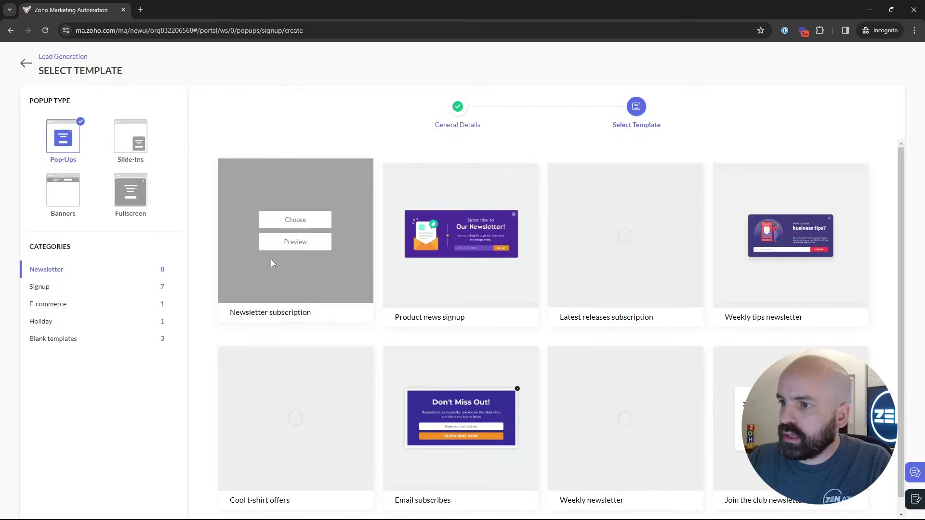
Choose the Newsletter subscription template, save, launch the pop-up, and return to the Popups list
mouse_move(312, 228)
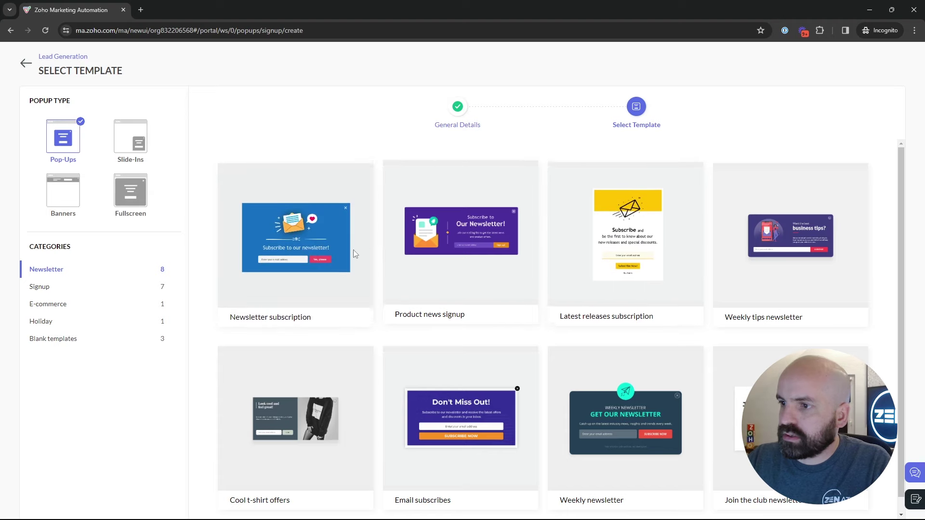
left_click(307, 222)
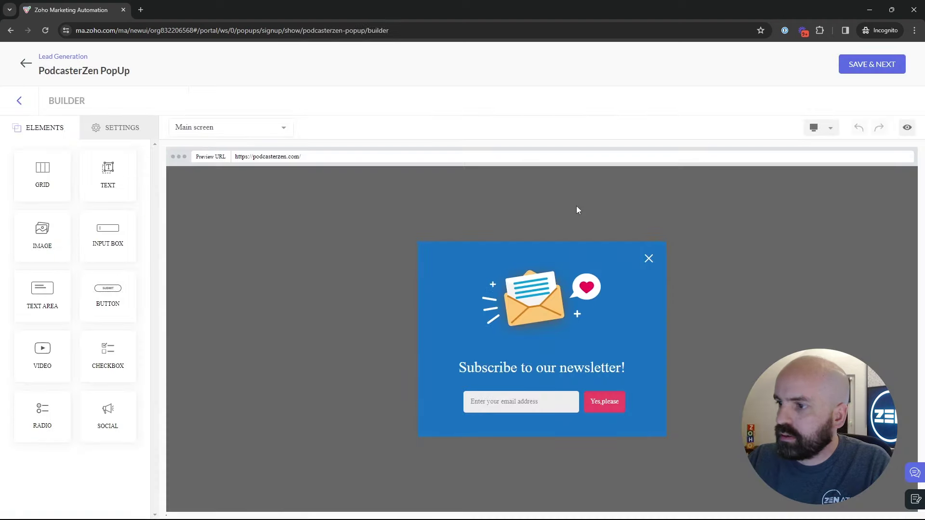
left_click(869, 67)
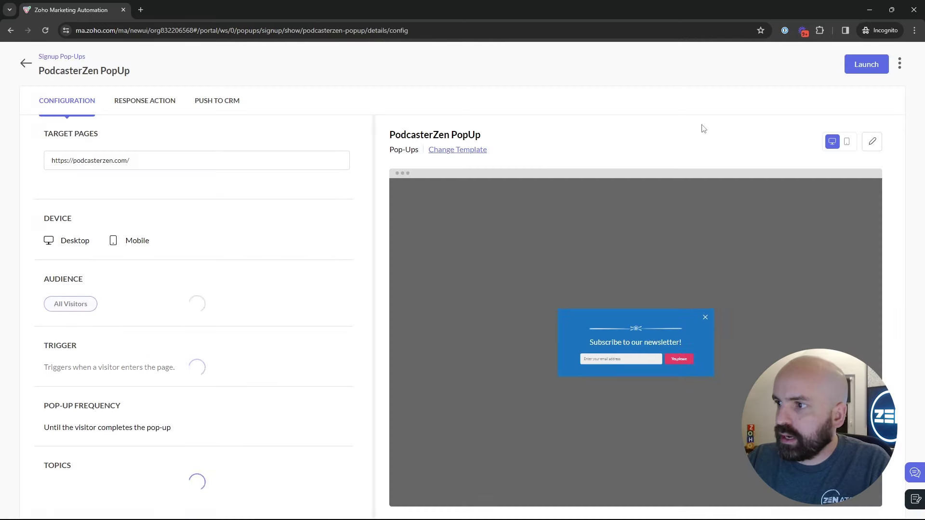
left_click(858, 69)
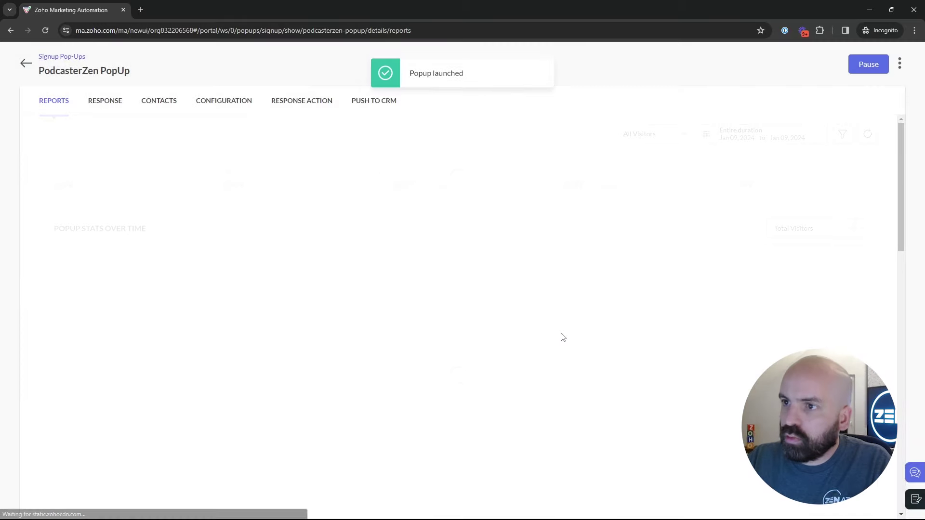
left_click(25, 67)
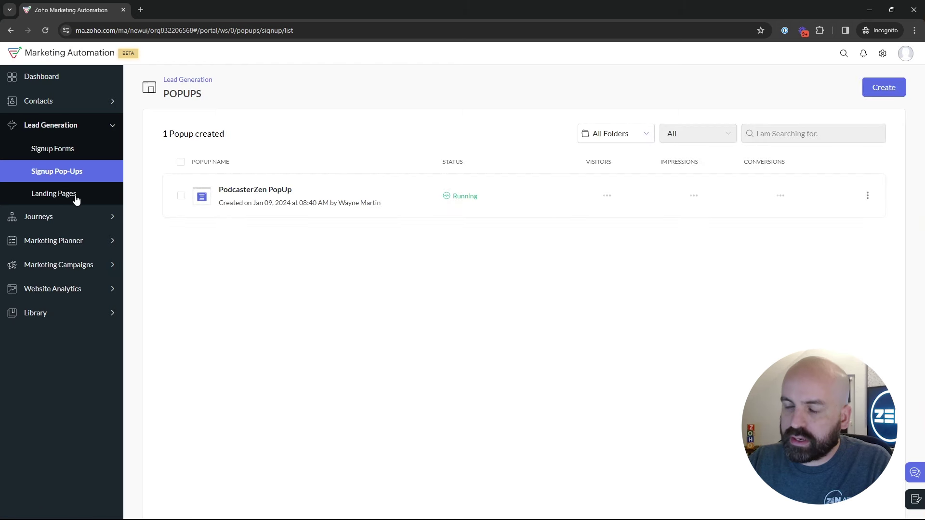
Browse Landing Pages and Journeys, then open the Planner list showing Podcaster Zen Q4 Marketing
left_click(57, 198)
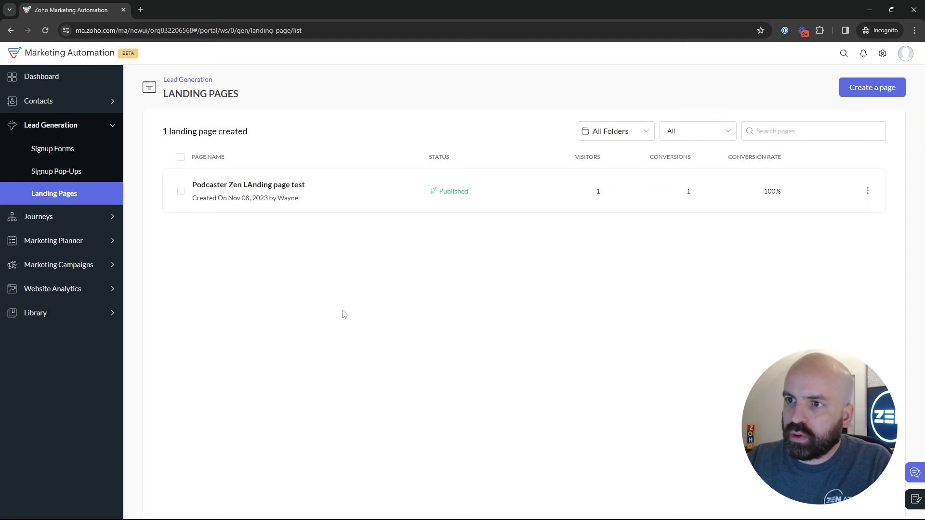
left_click(82, 220)
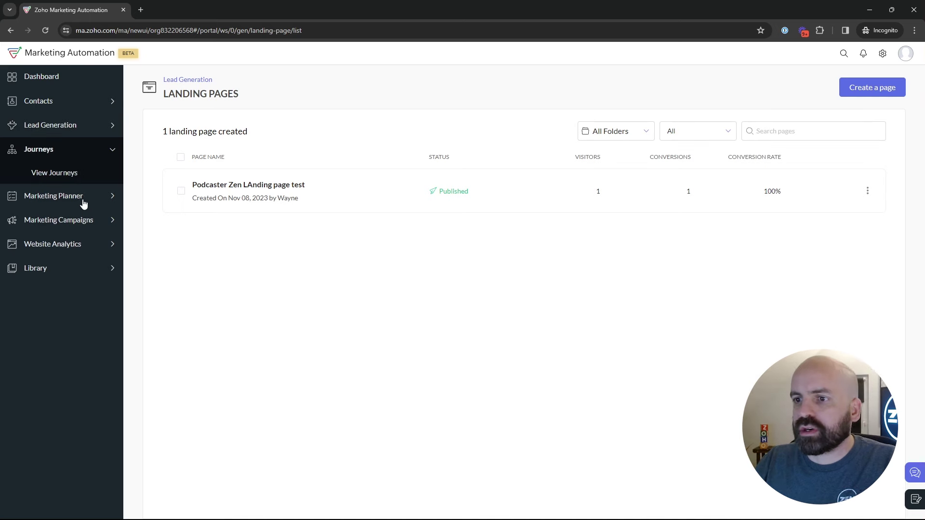
left_click(69, 176)
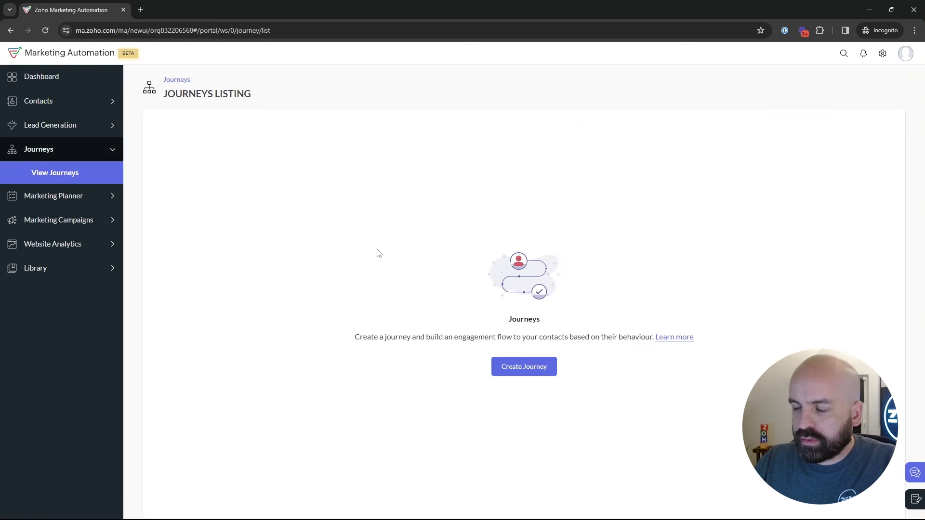
left_click(96, 202)
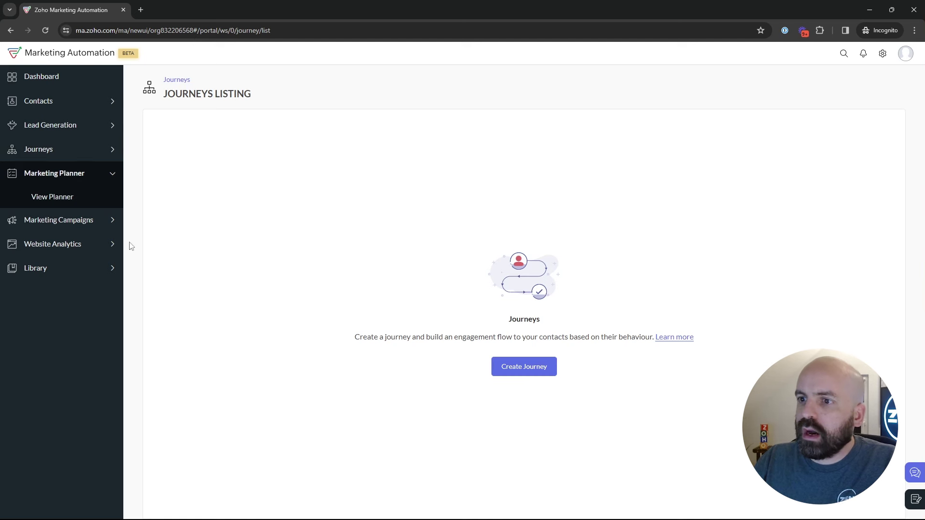
left_click(58, 203)
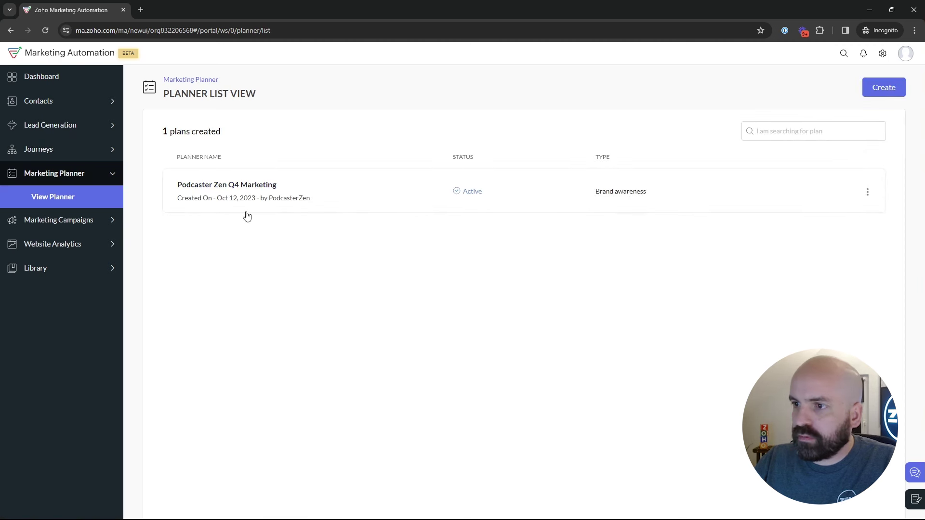
left_click(236, 187)
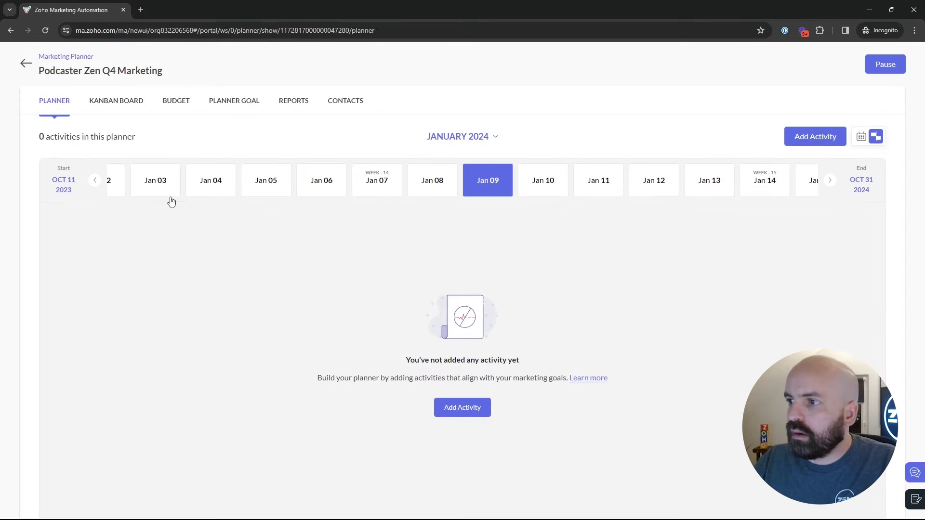
left_click(106, 99)
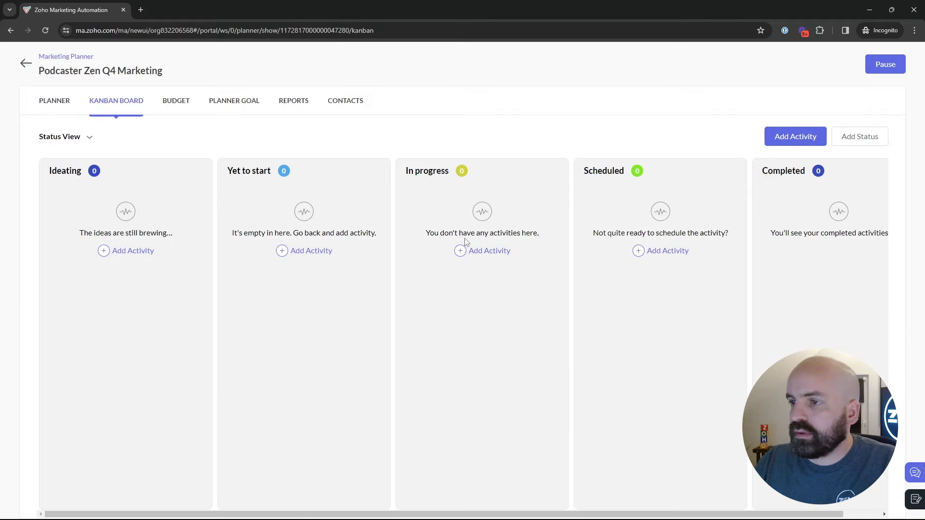
left_click(176, 100)
left_click(117, 99)
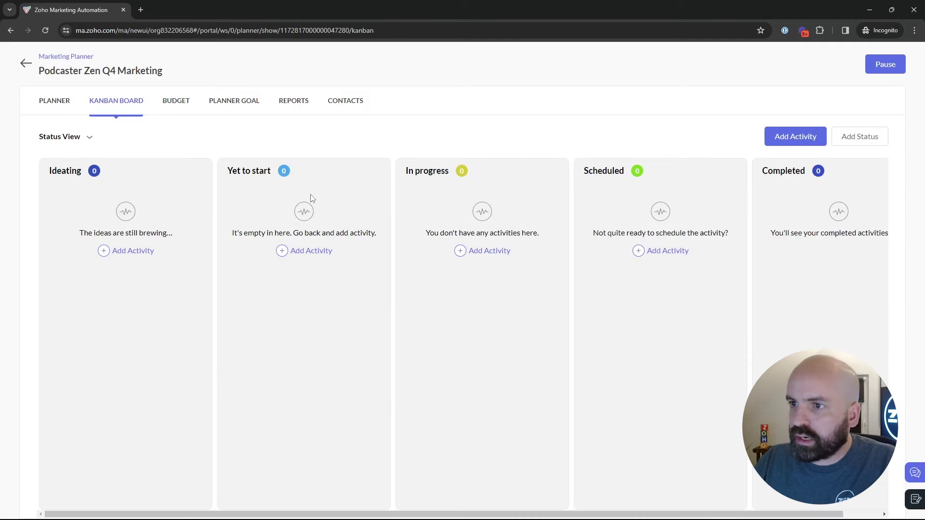
left_click(178, 103)
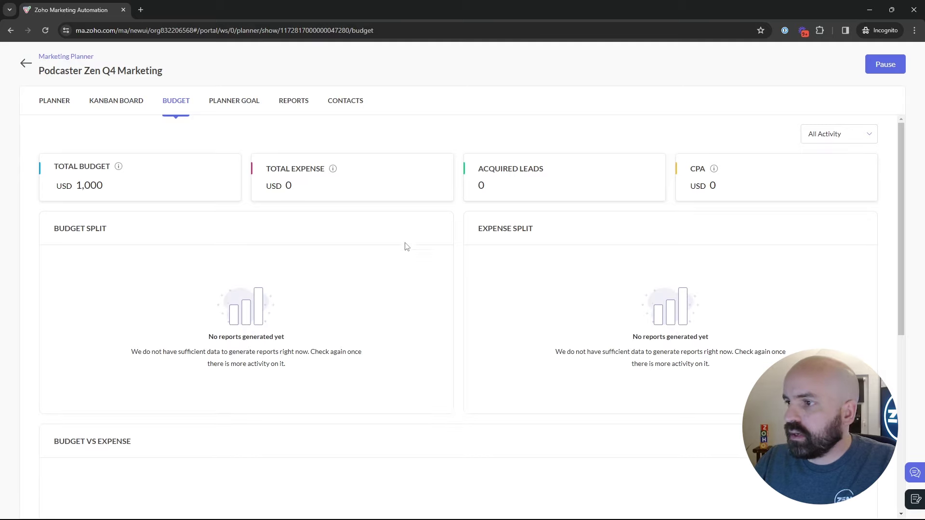
scroll(368, 352, "down", 5)
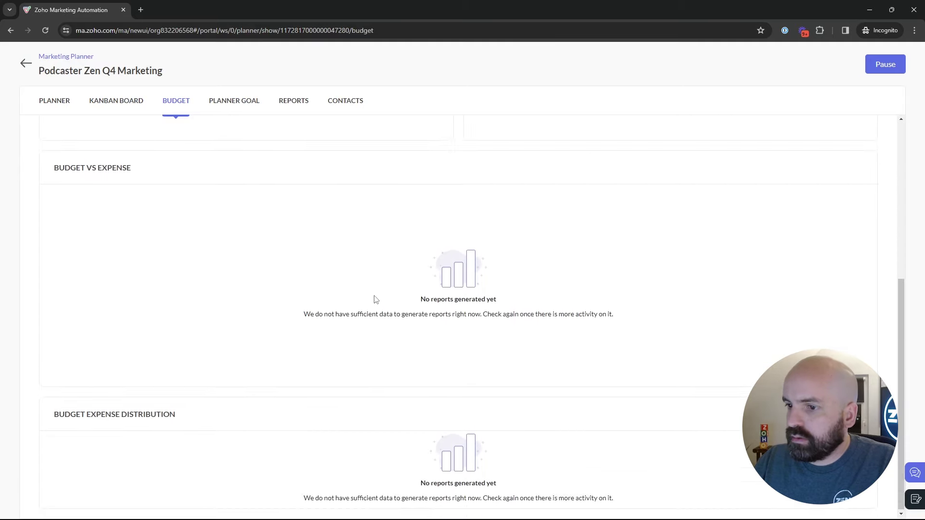
left_click(262, 104)
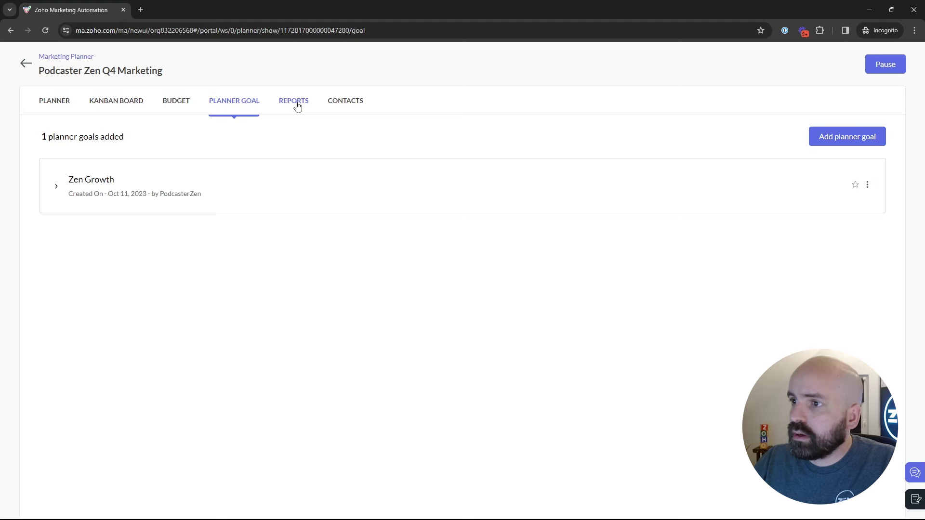
left_click(297, 106)
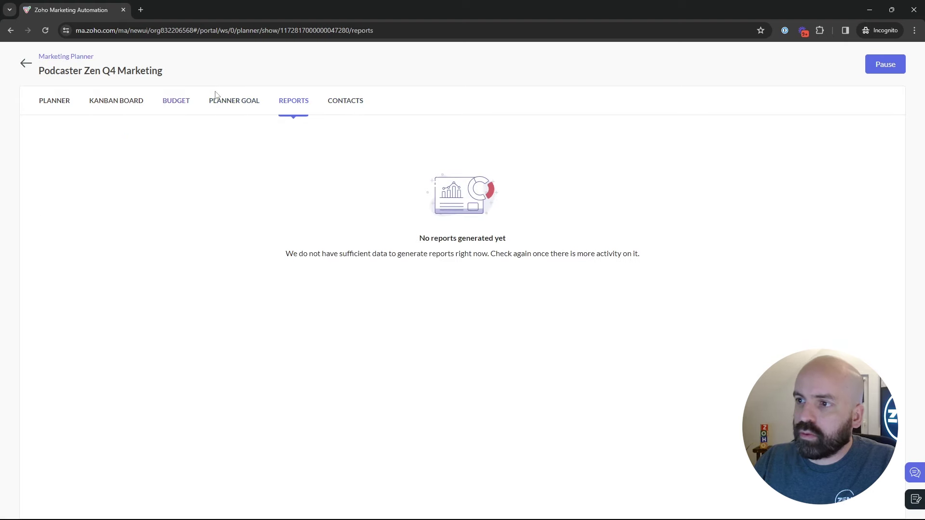
left_click(357, 104)
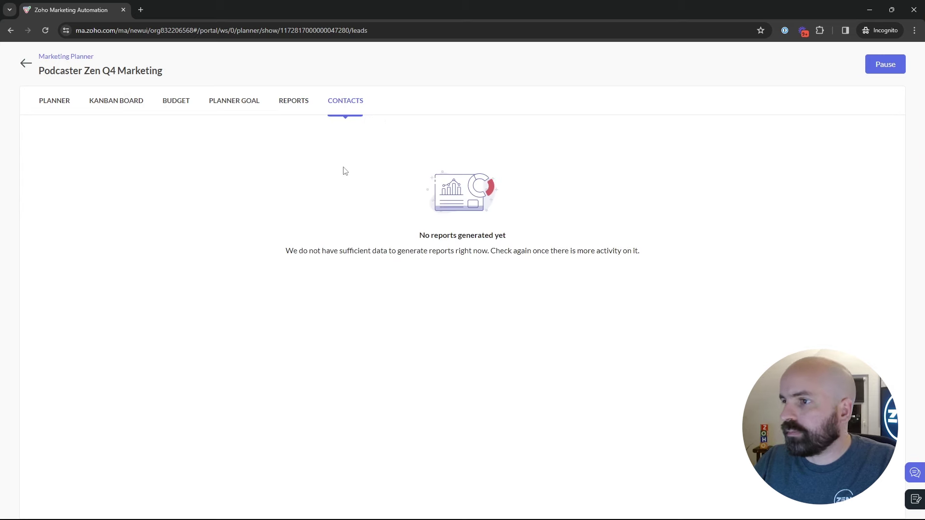
left_click(19, 63)
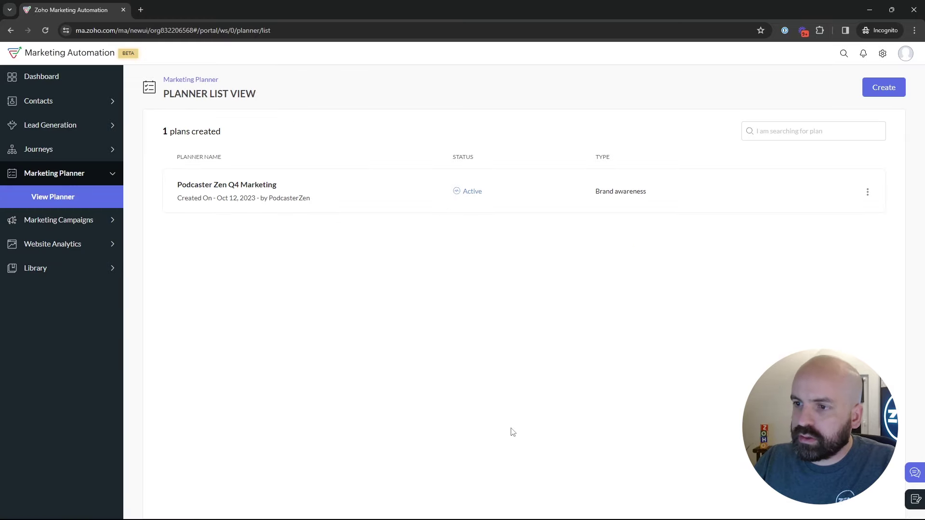
Expand Marketing Campaigns and browse the Email, Social, then SMS campaign listings
left_click(77, 223)
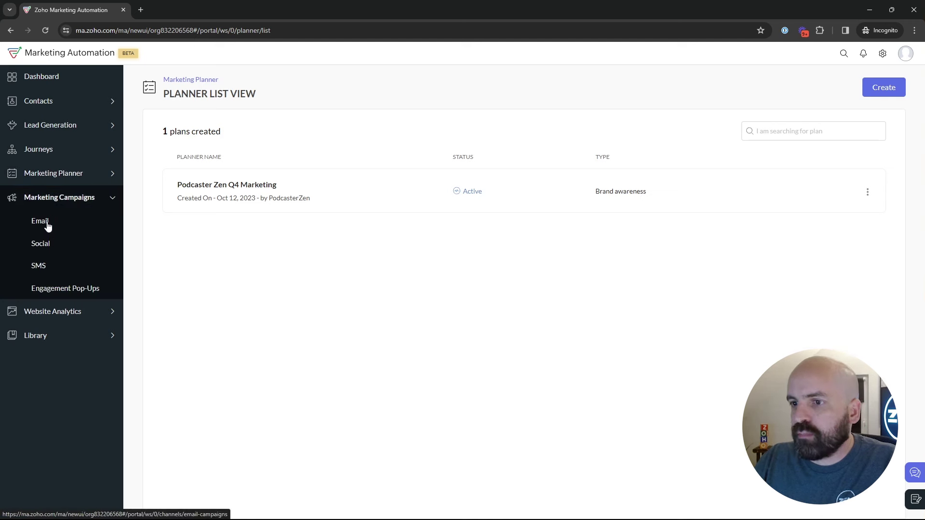
left_click(47, 226)
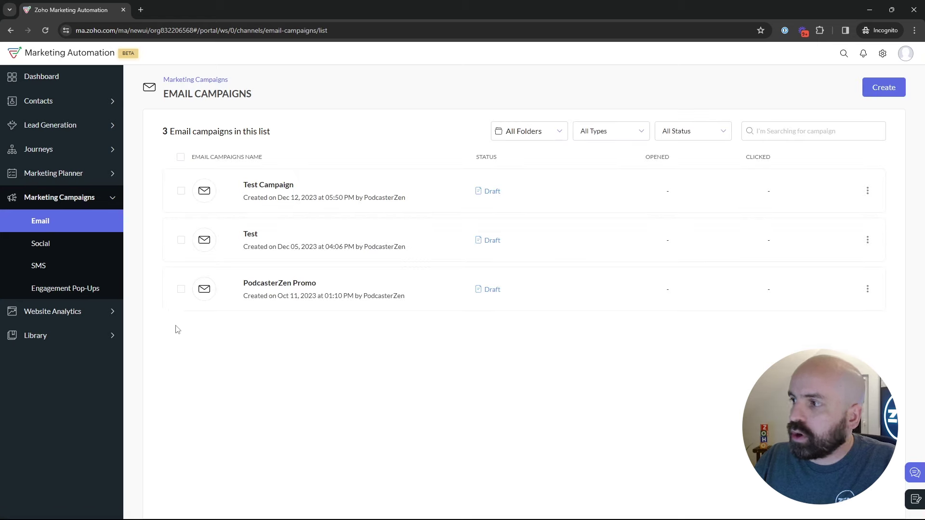
left_click(42, 245)
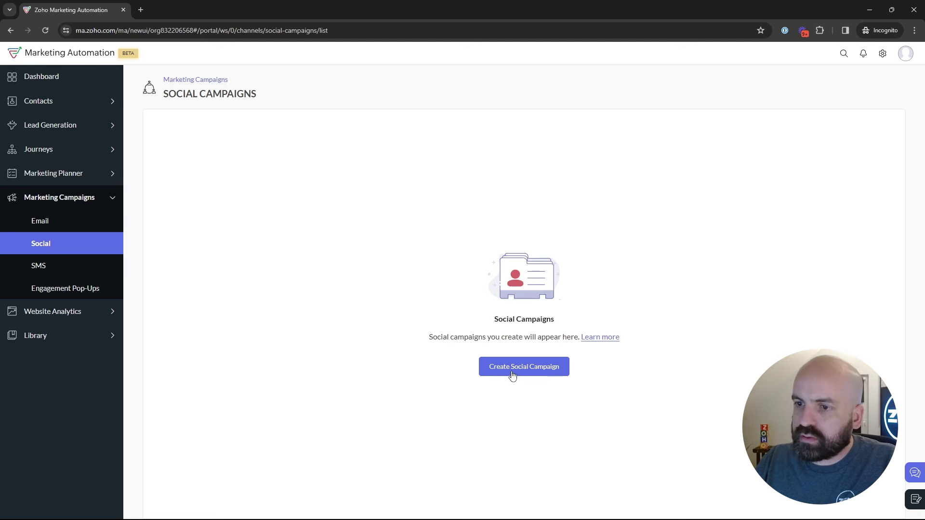
left_click(51, 268)
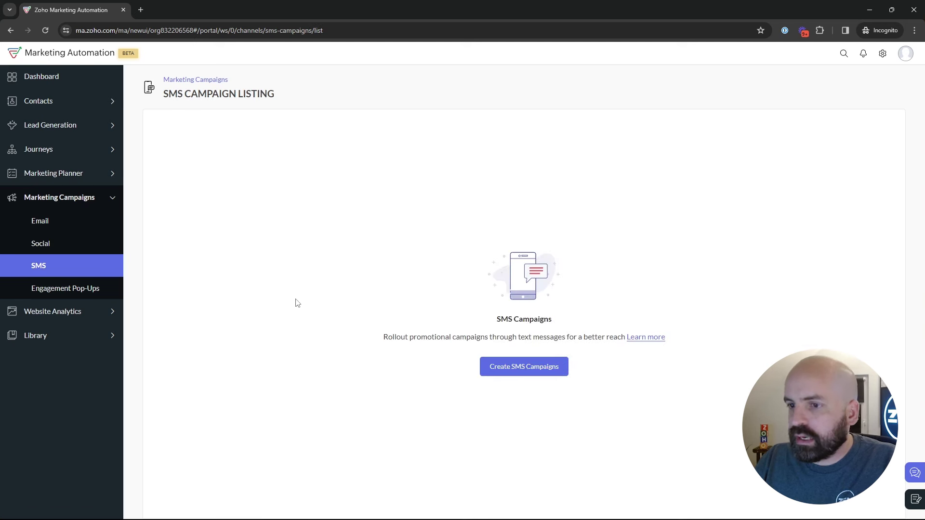
Preview the Create SMS Campaign form, back out unsaved, and open Engagement Pop-Ups
left_click(538, 368)
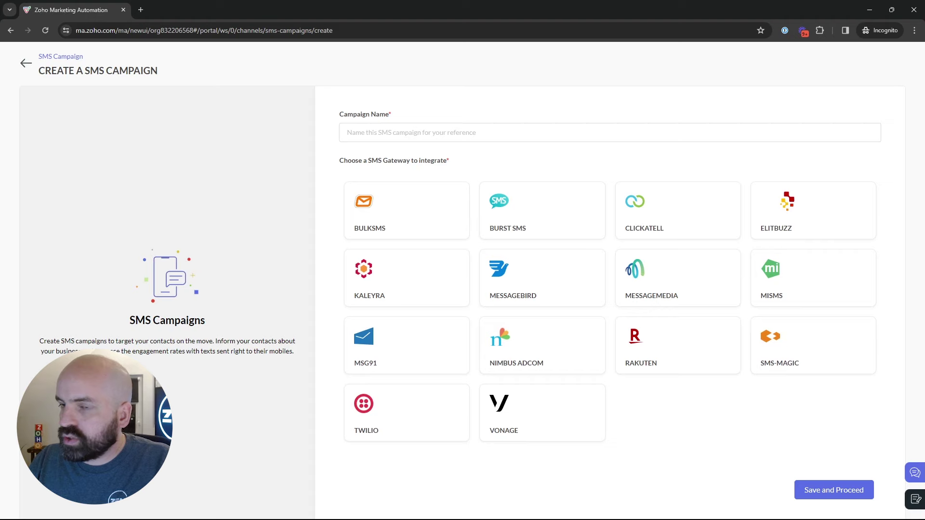
left_click(27, 64)
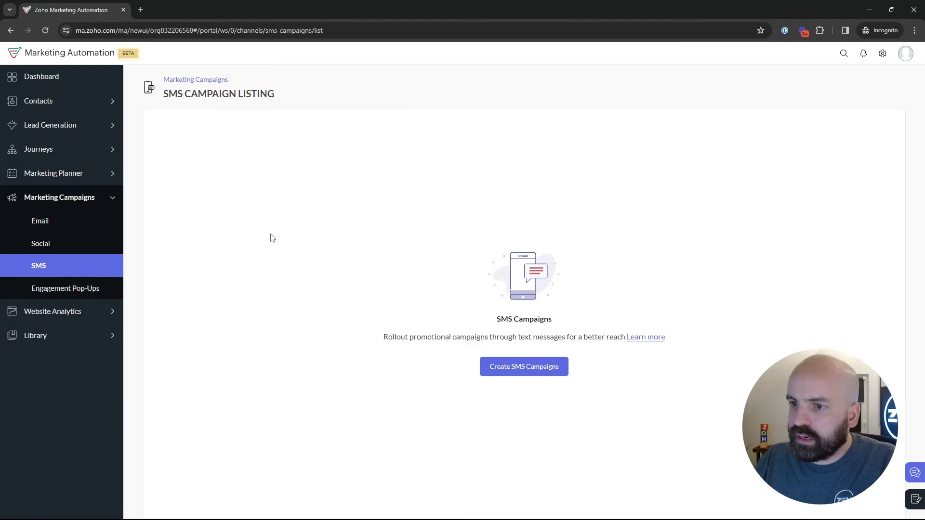
left_click(81, 291)
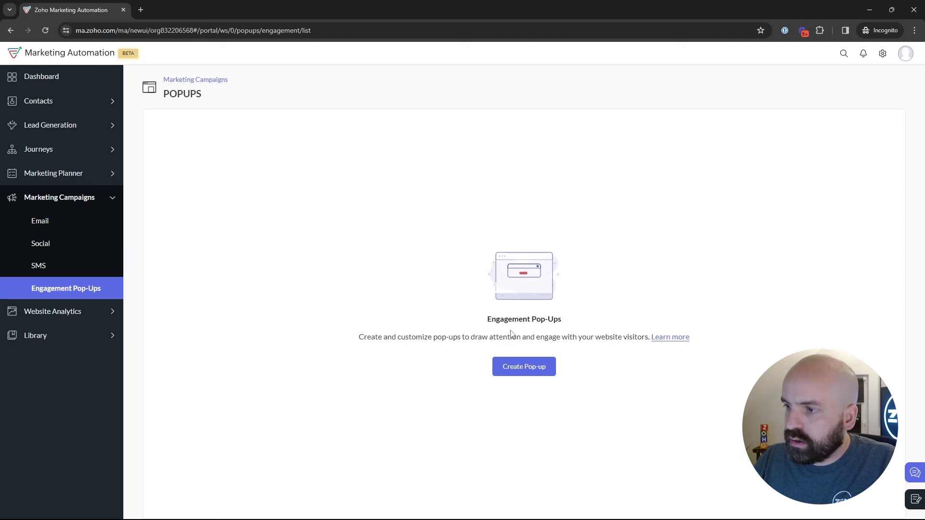
left_click(72, 313)
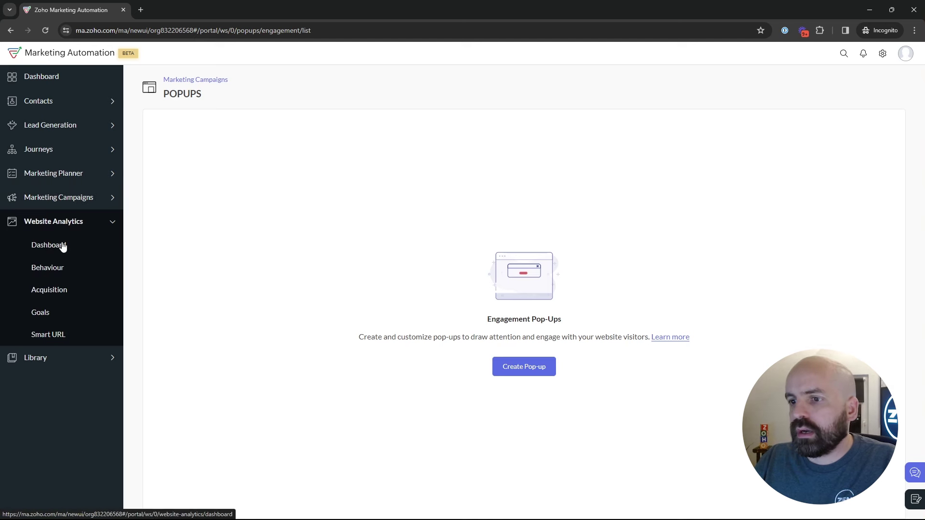
Browse the Website Analytics Dashboard, Behaviour and Acquisition reports, ending back on the Dashboard
left_click(63, 247)
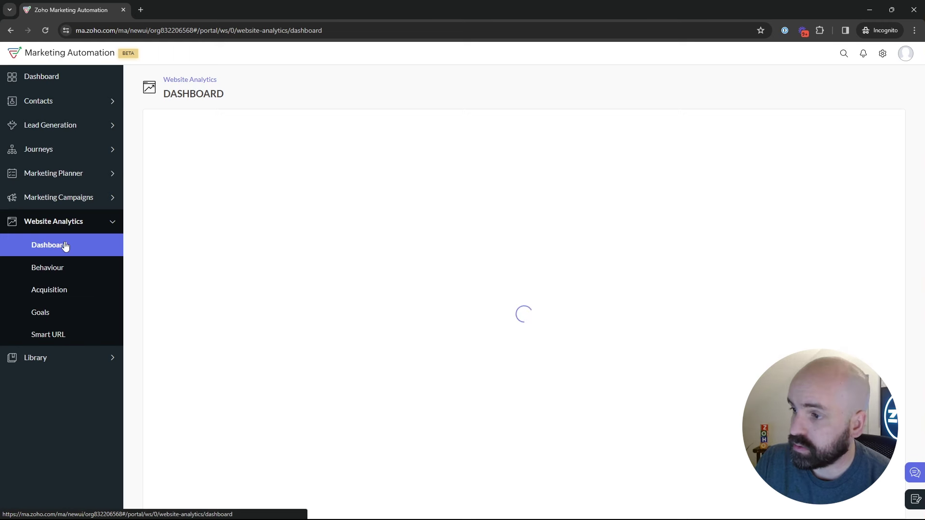
left_click(61, 270)
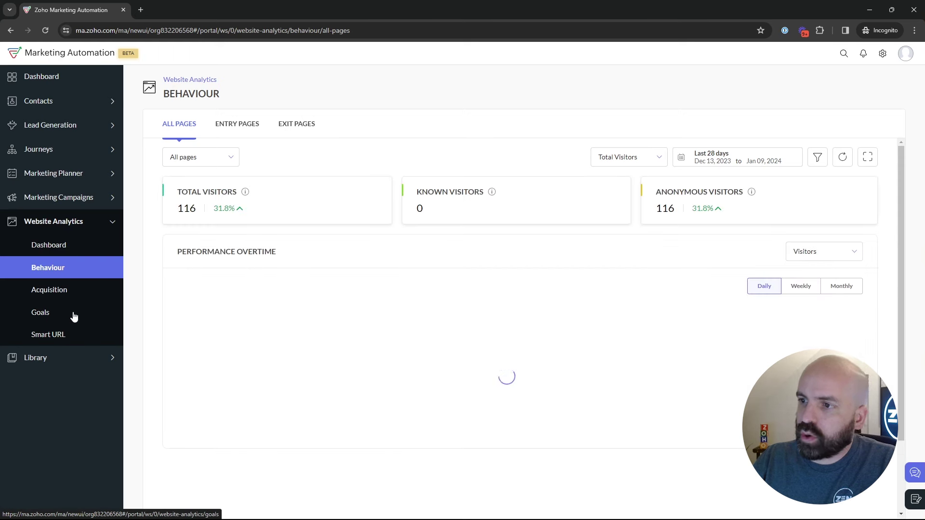
left_click(60, 293)
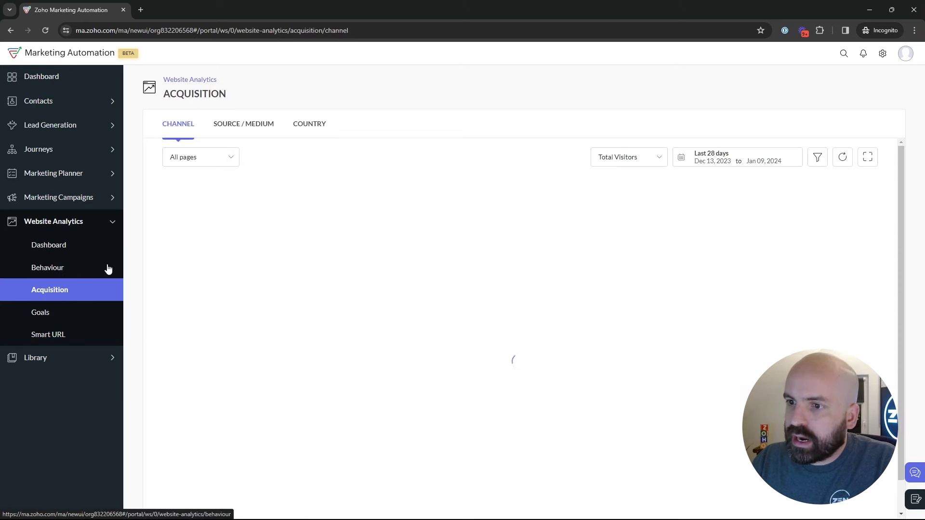
left_click(76, 253)
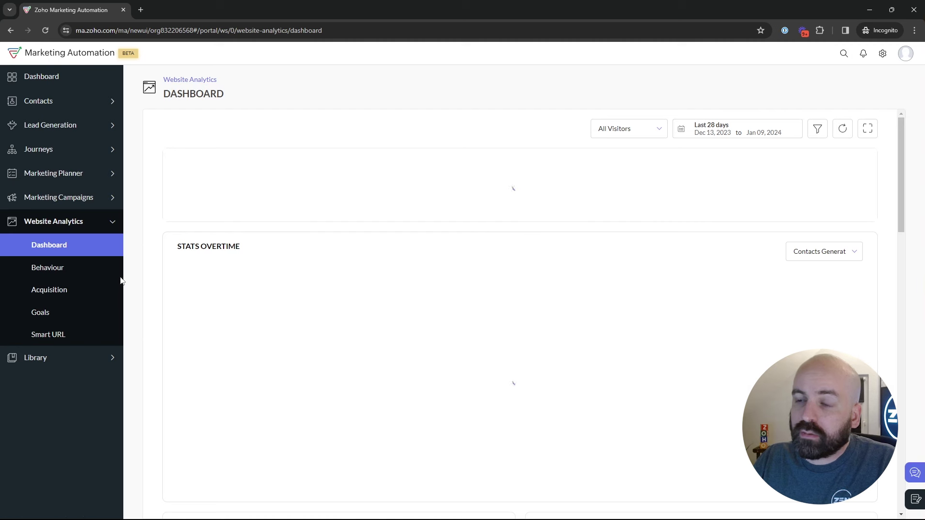
Expand the Library and browse My files, Giphy and Flickr, ending back on My files
left_click(65, 359)
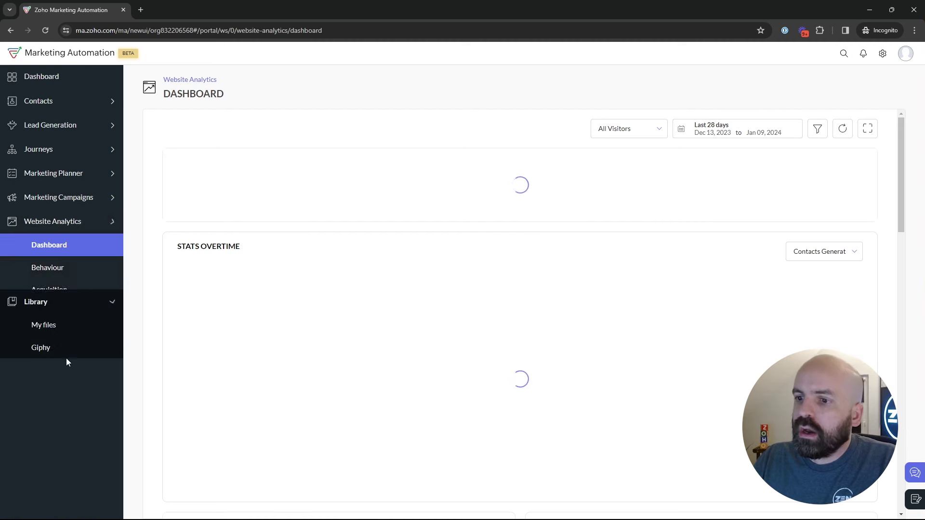
left_click(60, 270)
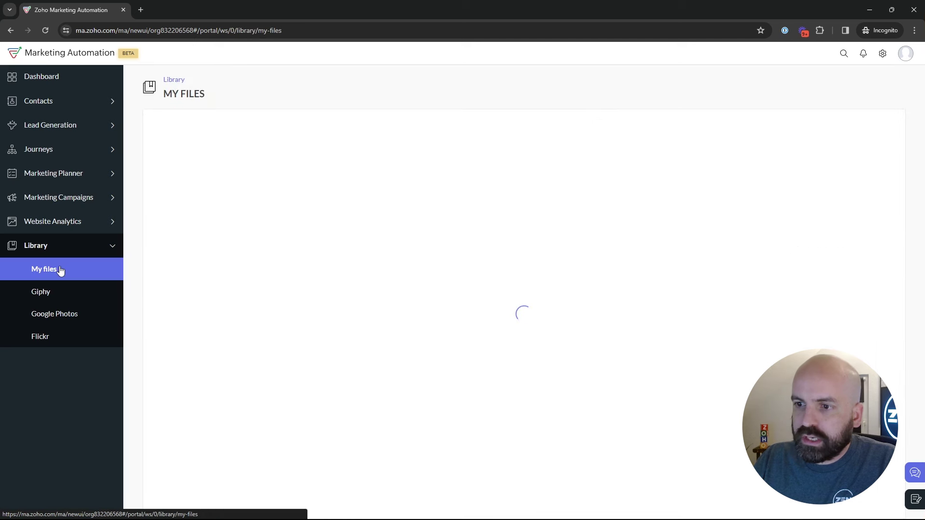
left_click(51, 295)
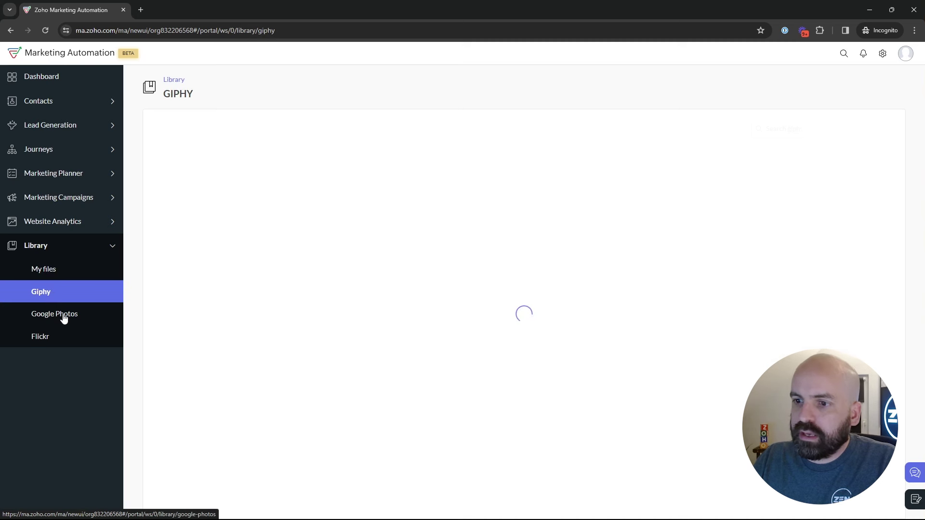
left_click(54, 344)
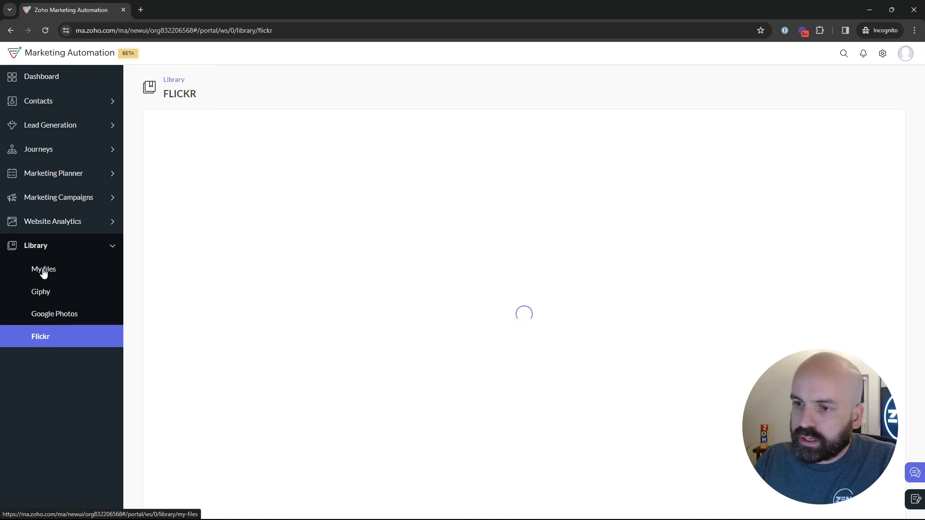
left_click(69, 274)
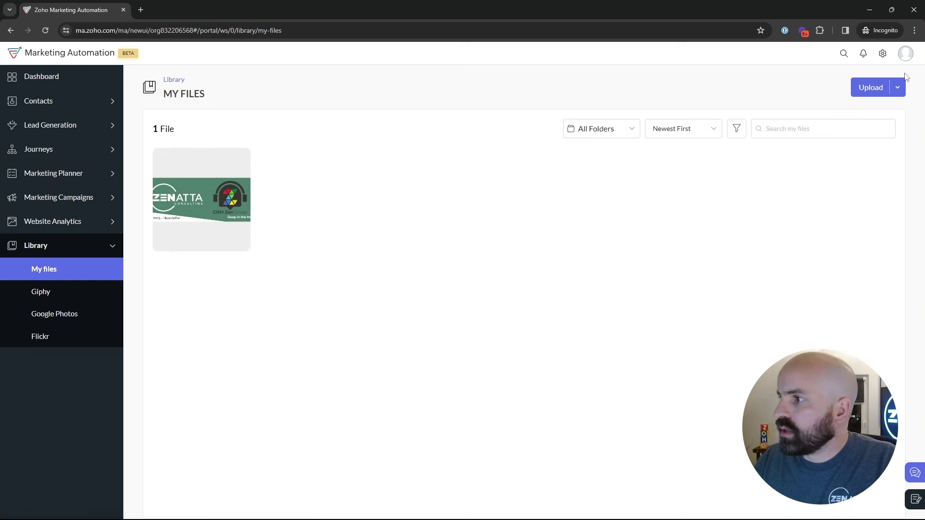
Review the custom and default contact fields in the account settings
left_click(884, 55)
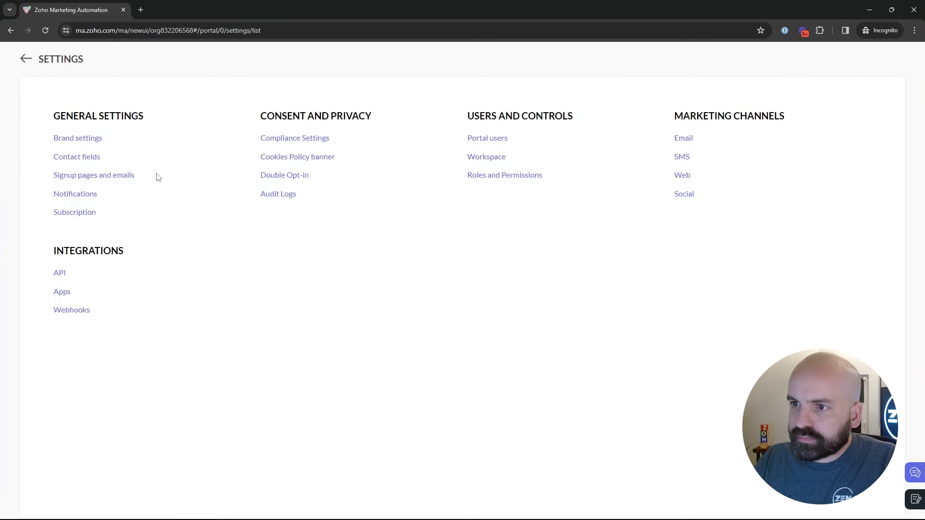
left_click(90, 158)
scroll(436, 288, "down", 5)
scroll(436, 289, "up", 5)
left_click(350, 97)
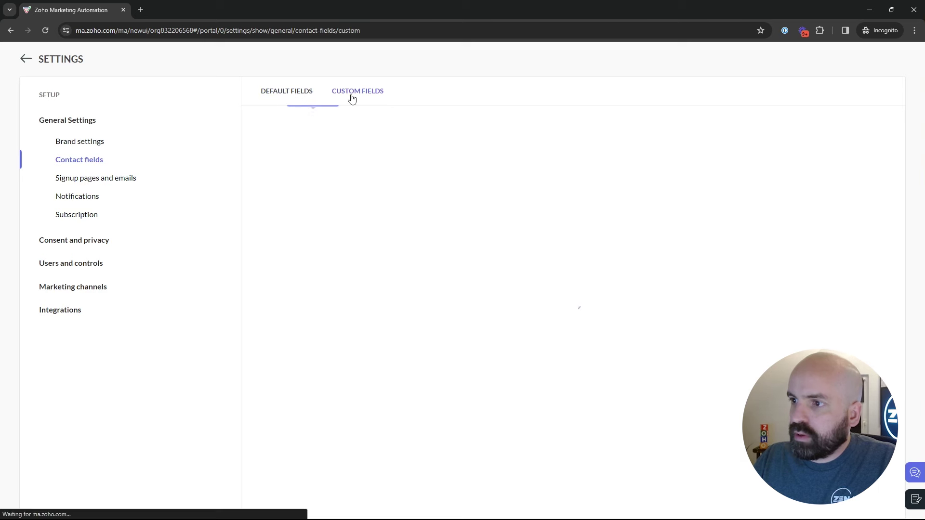
left_click(288, 101)
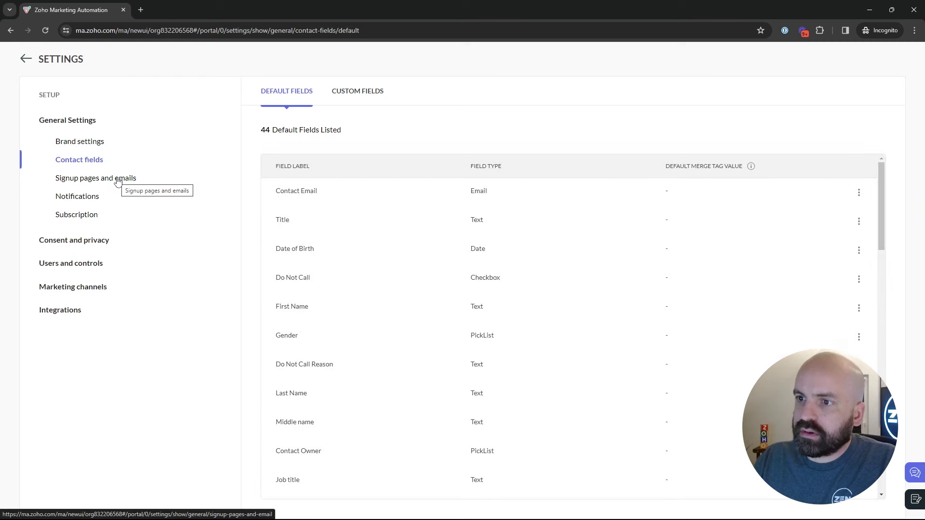
Check the Update Profile signup email settings, then view the Subscription usage page
left_click(26, 60)
left_click(110, 181)
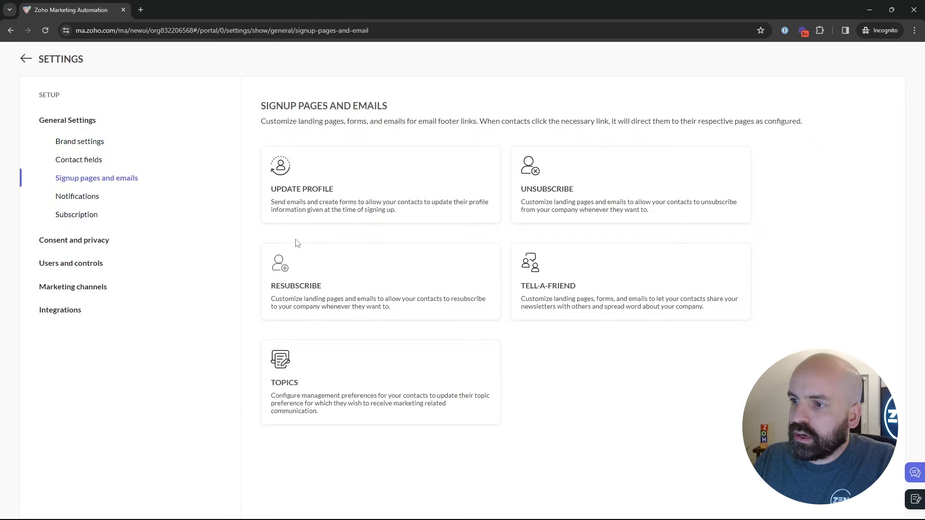
left_click(377, 204)
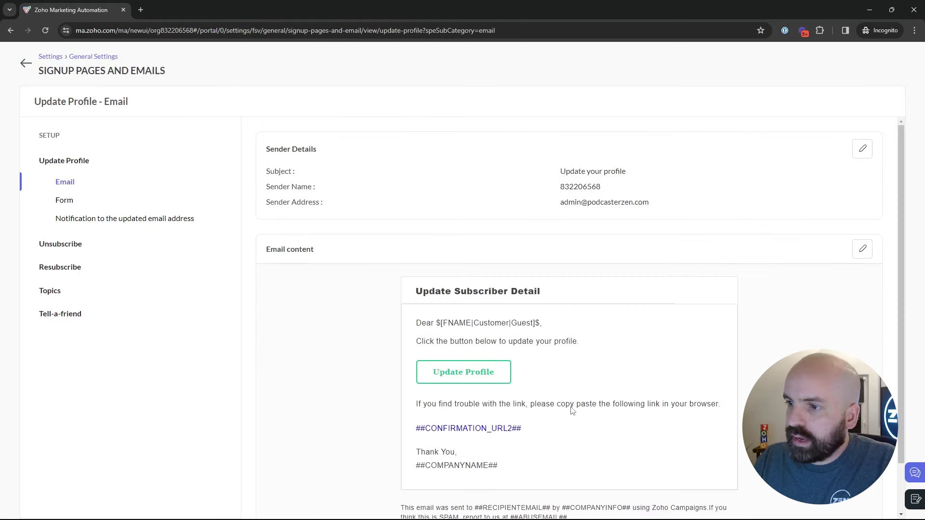
left_click(26, 63)
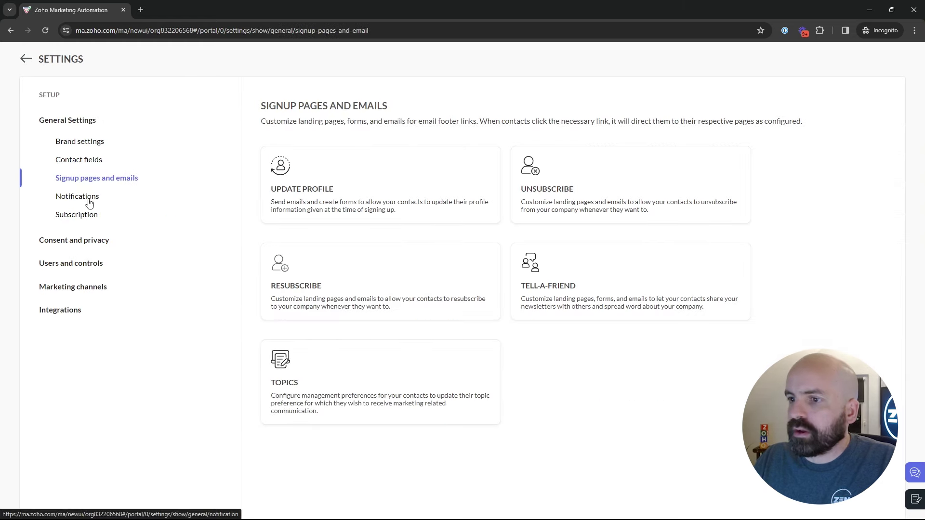
left_click(26, 58)
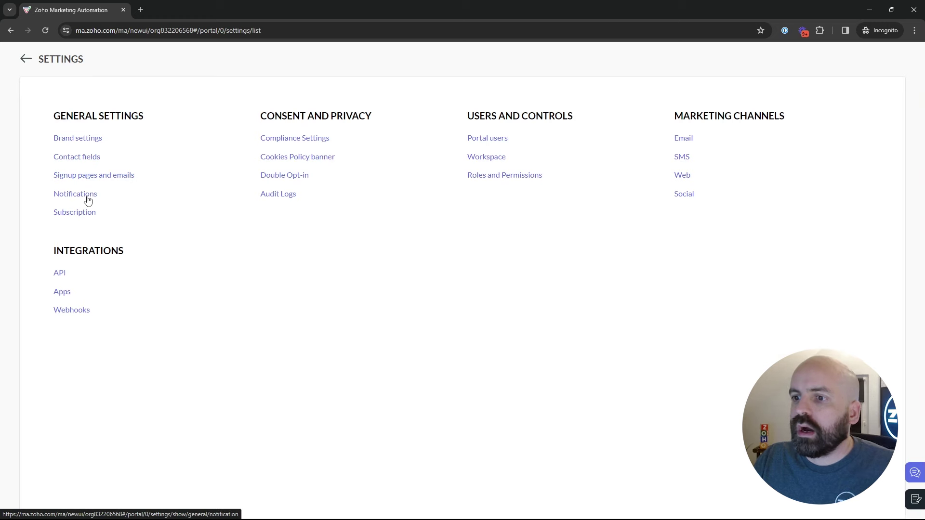
left_click(82, 215)
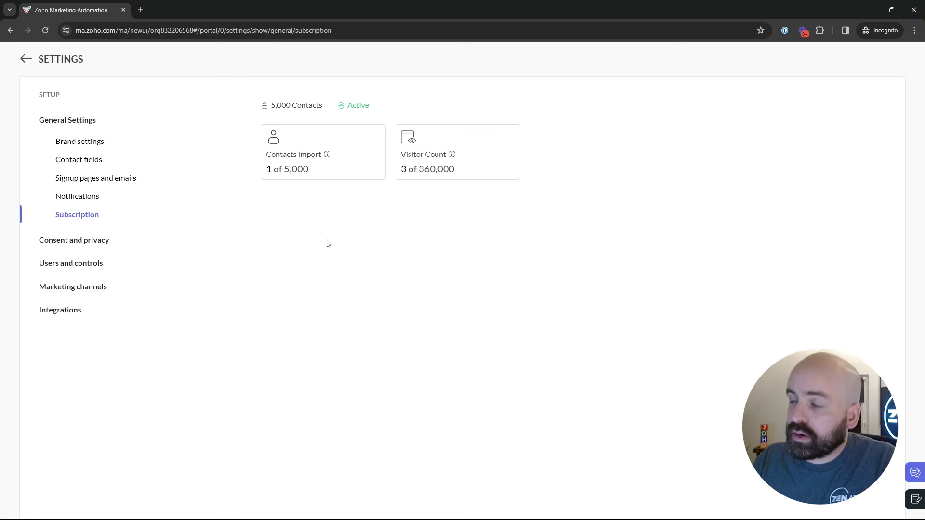
Turn on GDPR compliance and HIPAA settings in the compliance settings
left_click(83, 241)
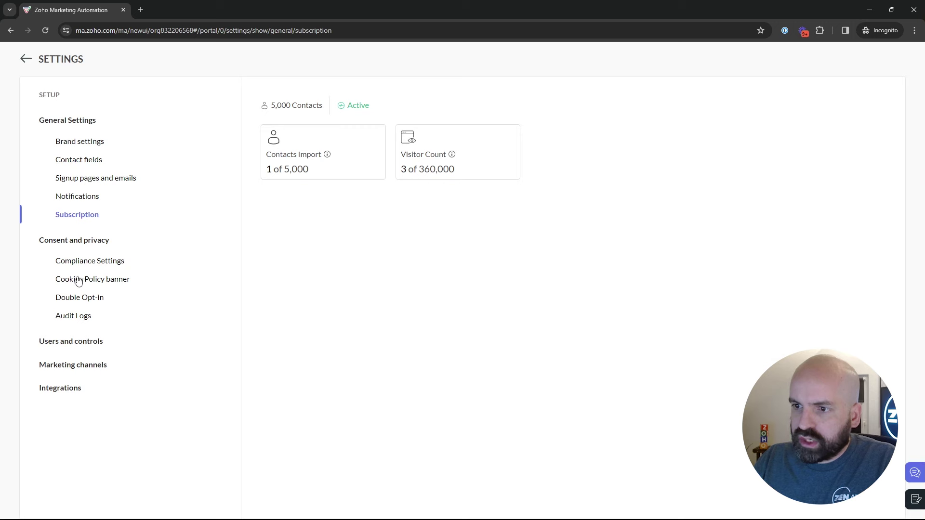
left_click(26, 59)
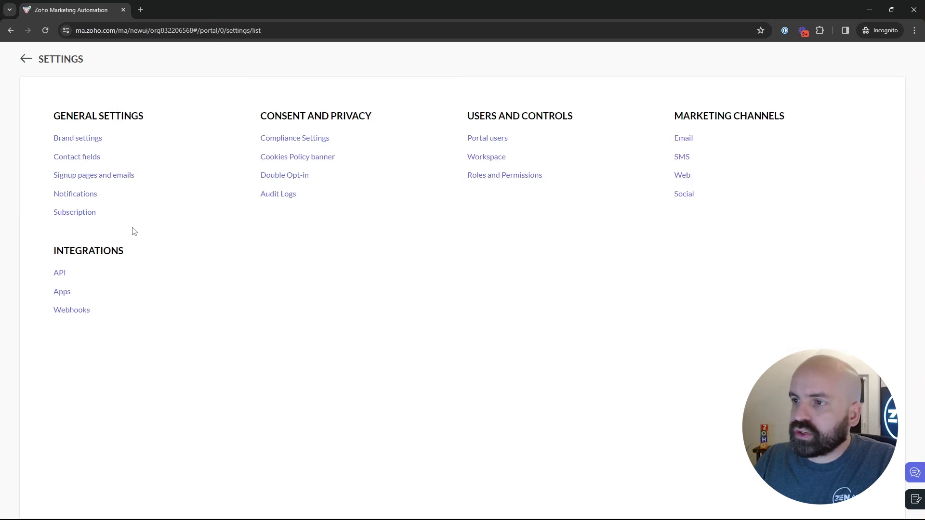
left_click(301, 140)
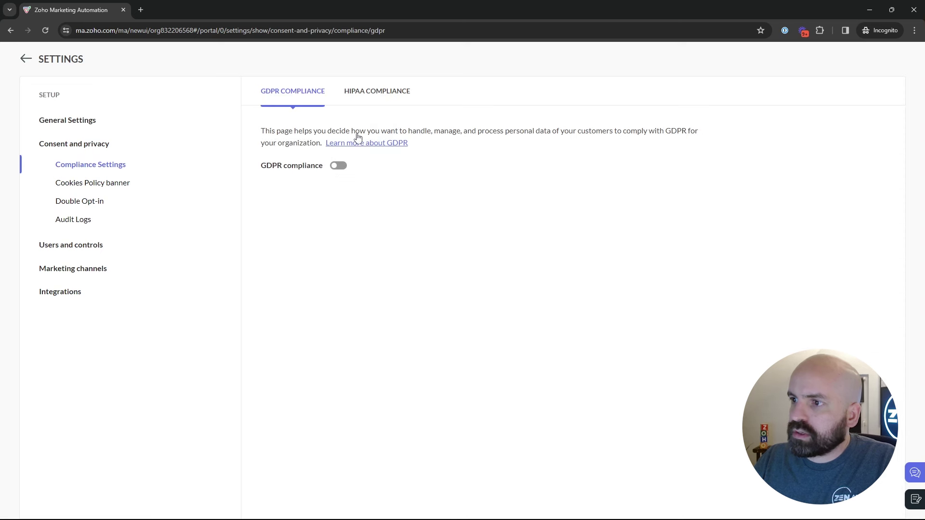
left_click(337, 165)
left_click(362, 95)
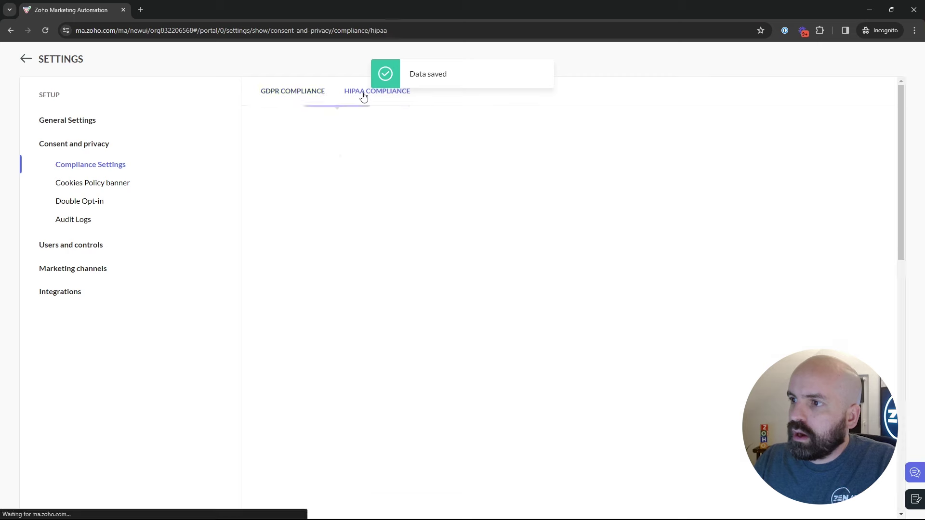
left_click(331, 154)
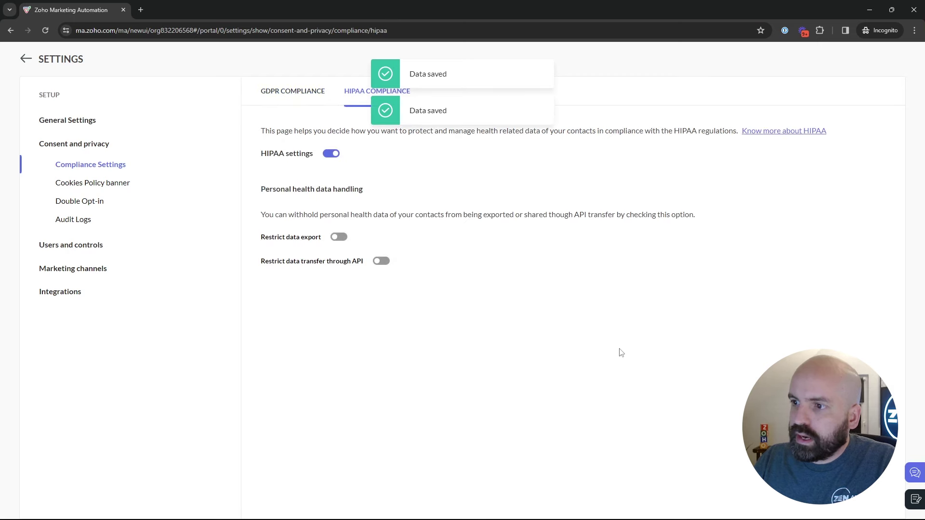
Enable the cookie policy banner notifying visitors about cookie tracking
left_click(115, 185)
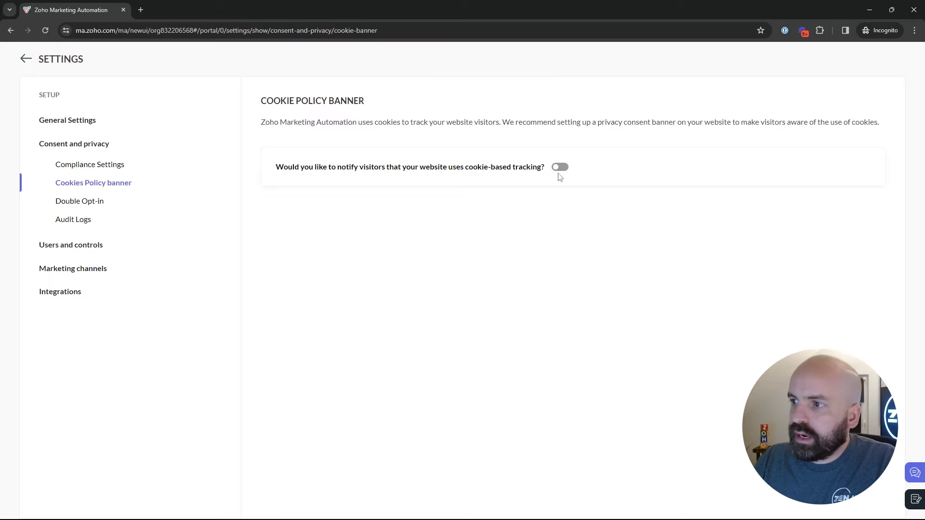
left_click(561, 167)
left_click(582, 352)
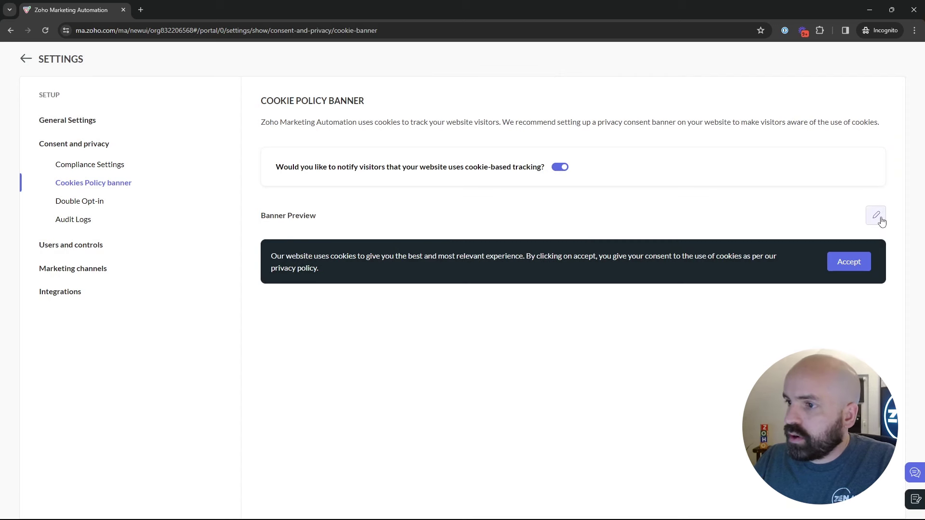
Review the double opt-in settings and the audit logs
left_click(91, 204)
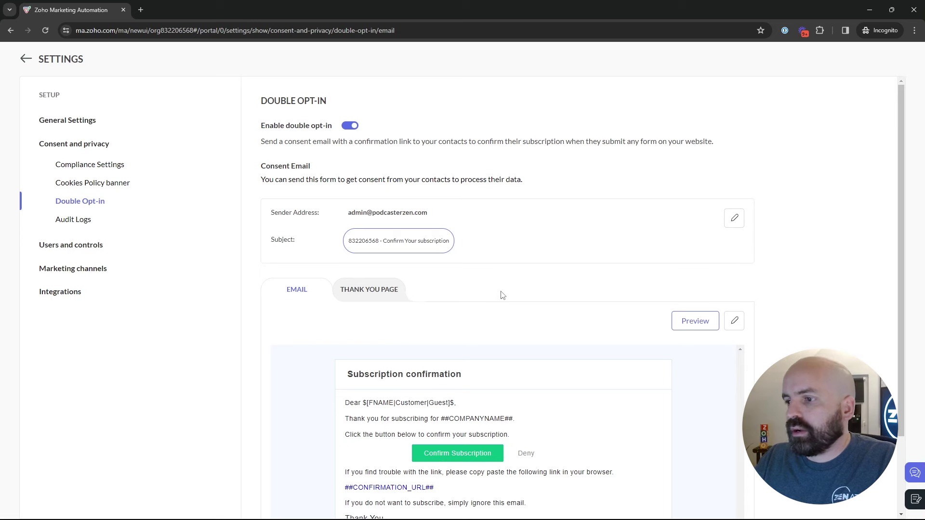
scroll(502, 295, "down", 1)
scroll(503, 294, "up", 1)
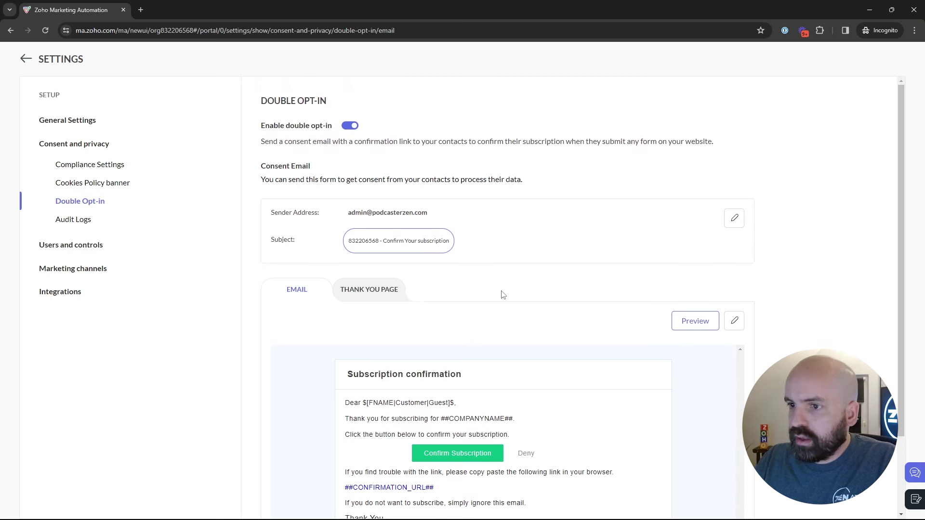
left_click(85, 224)
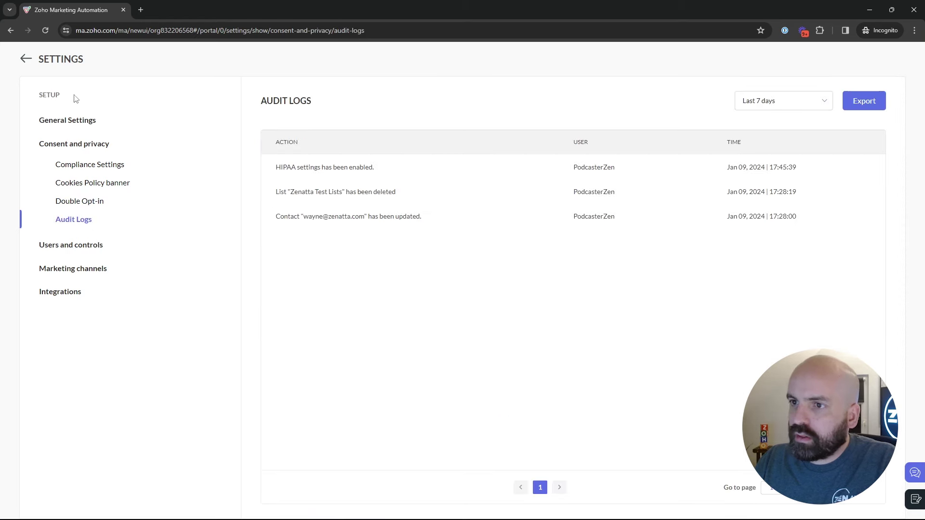
Look through the portal users list and the workspace's user list under Users and controls
left_click(75, 251)
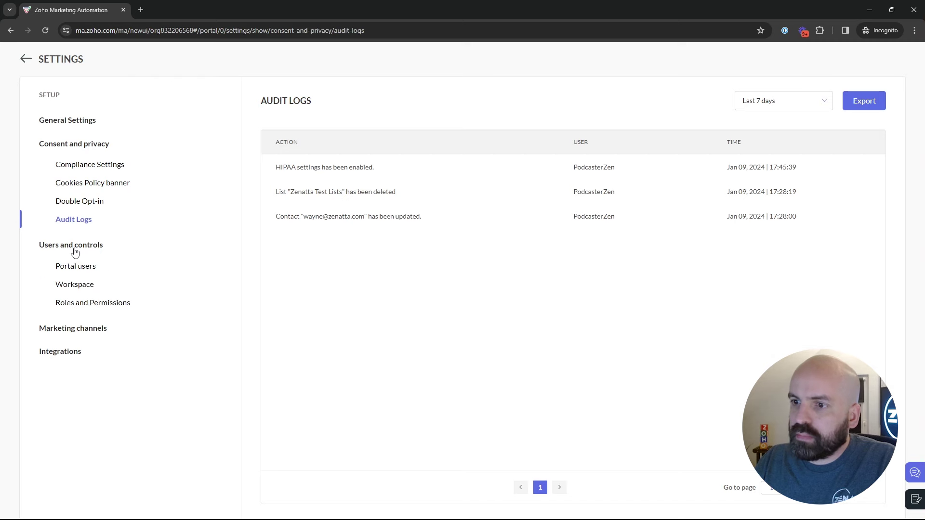
left_click(92, 269)
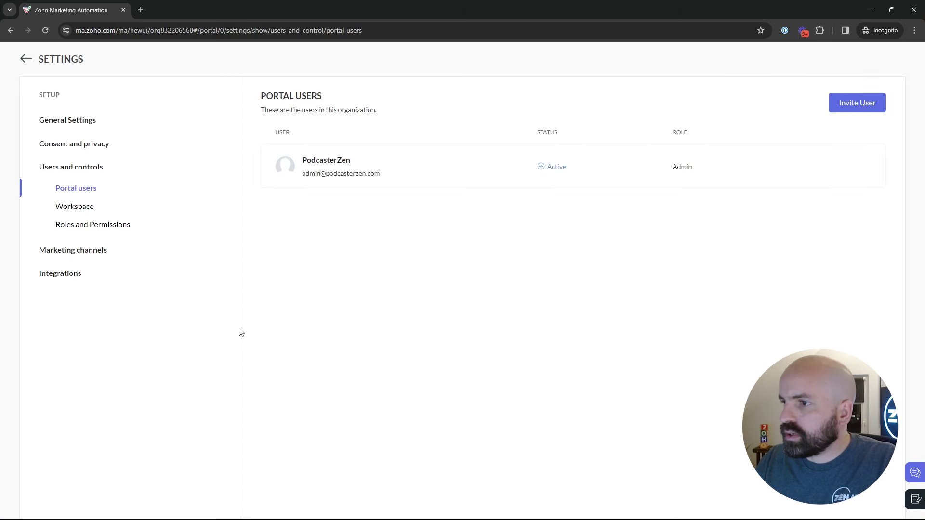
left_click(79, 214)
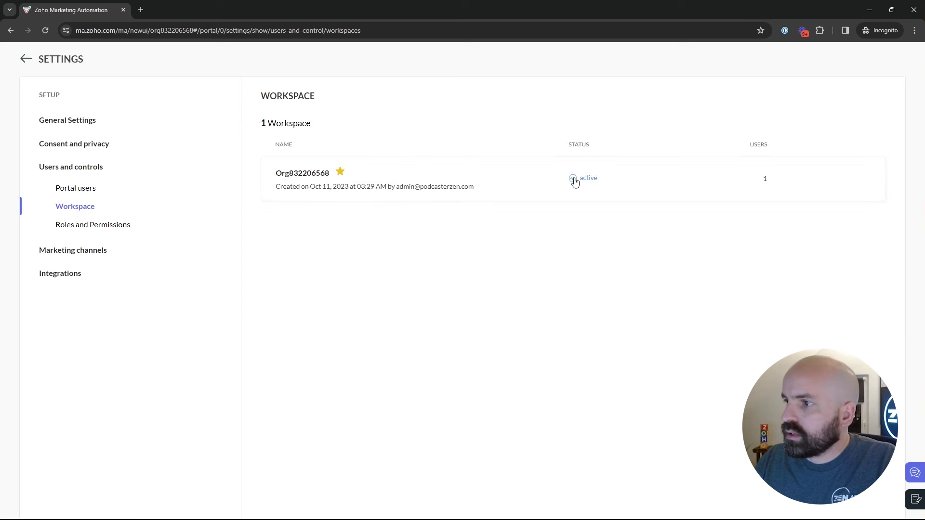
left_click(504, 185)
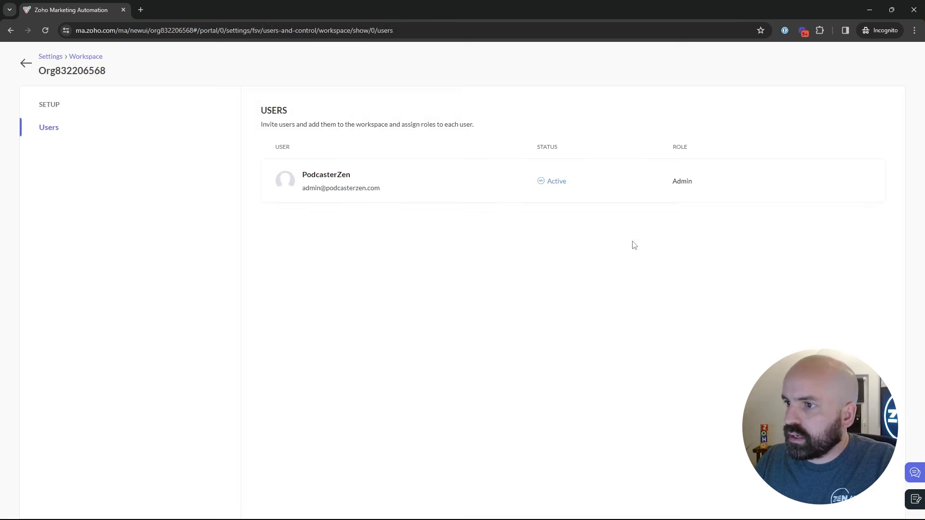
left_click(26, 64)
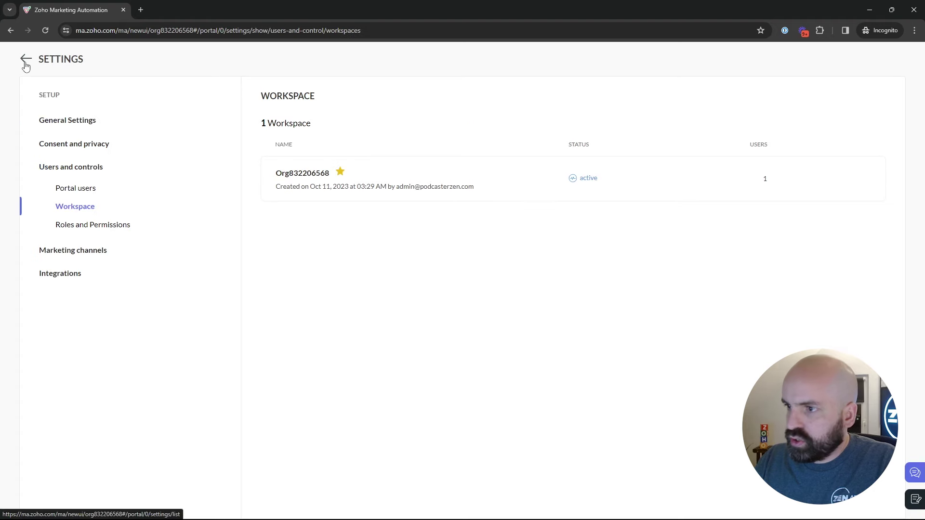
Review the Manager role's permissions in Roles and Permissions, then close the details
left_click(107, 226)
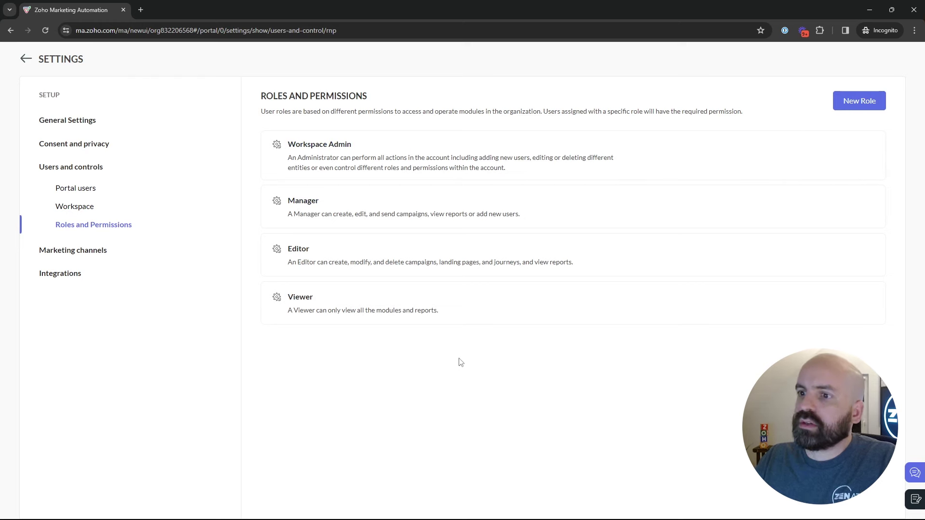
left_click(293, 201)
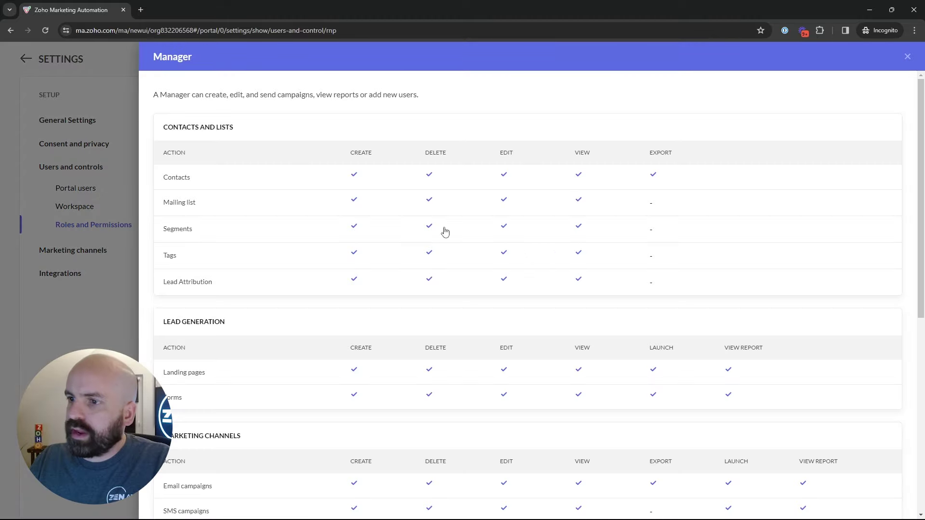
scroll(444, 207, "down", 7)
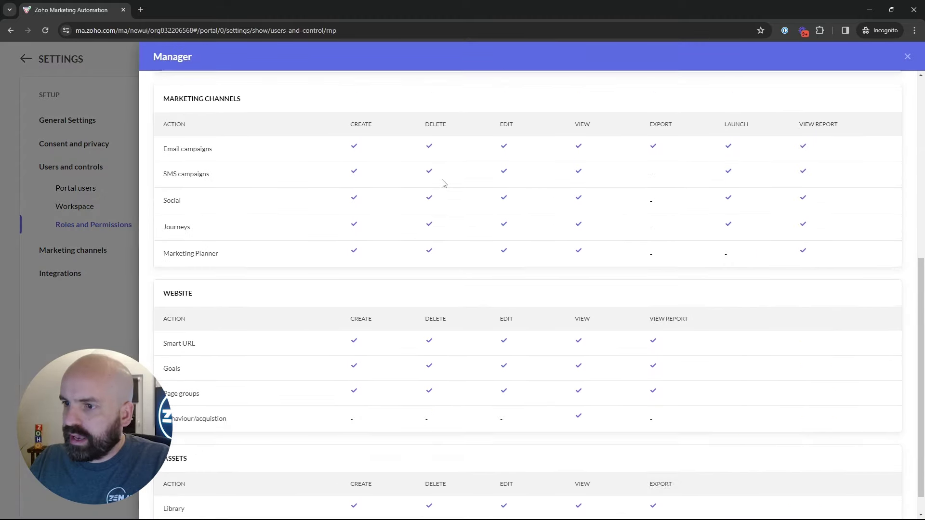
scroll(444, 183, "down", 1)
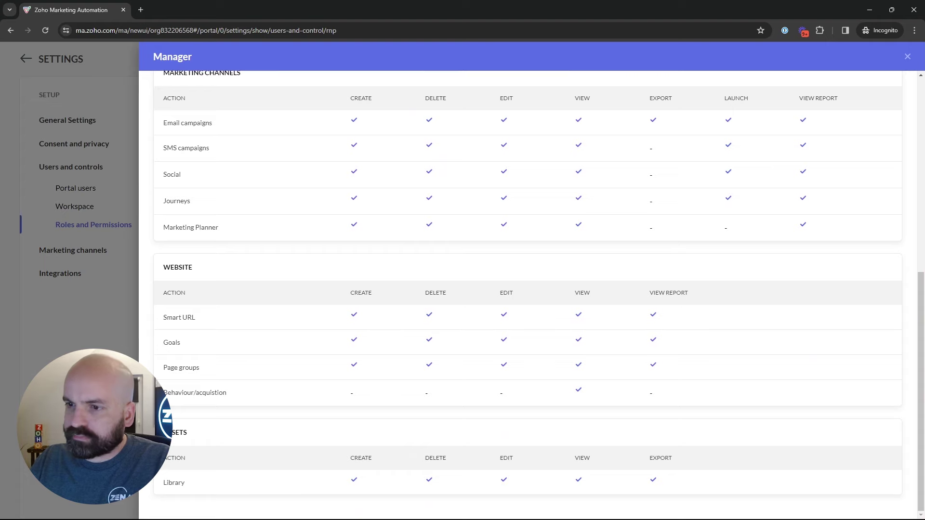
left_click(907, 57)
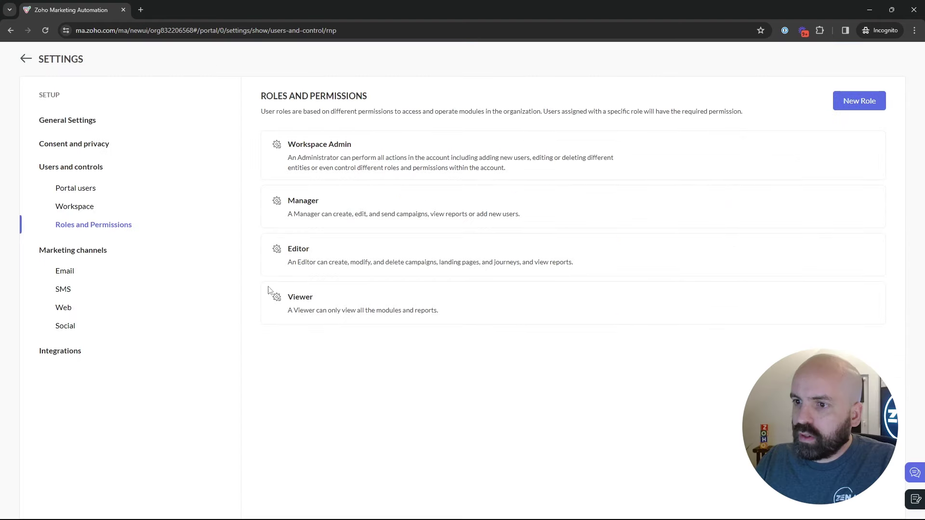
View the email frequency limits and abandon setting up a sending limit
left_click(71, 275)
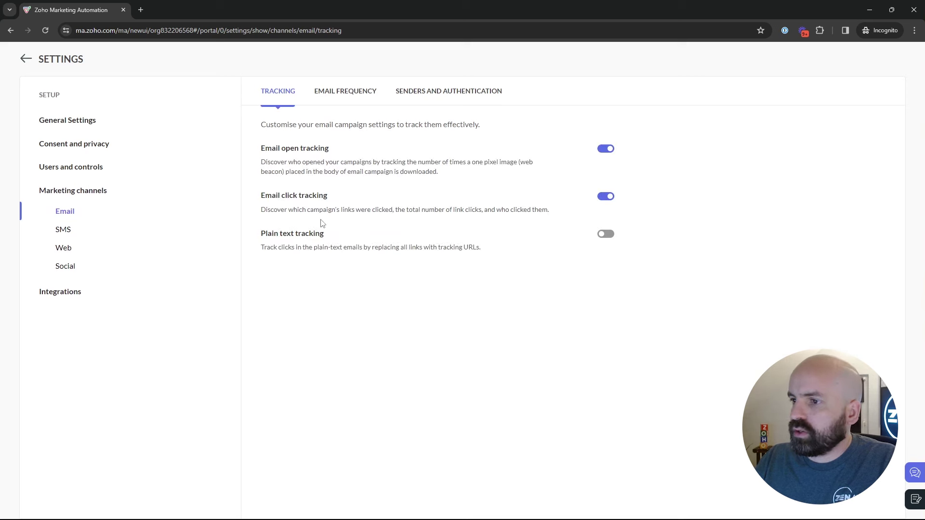
left_click(343, 91)
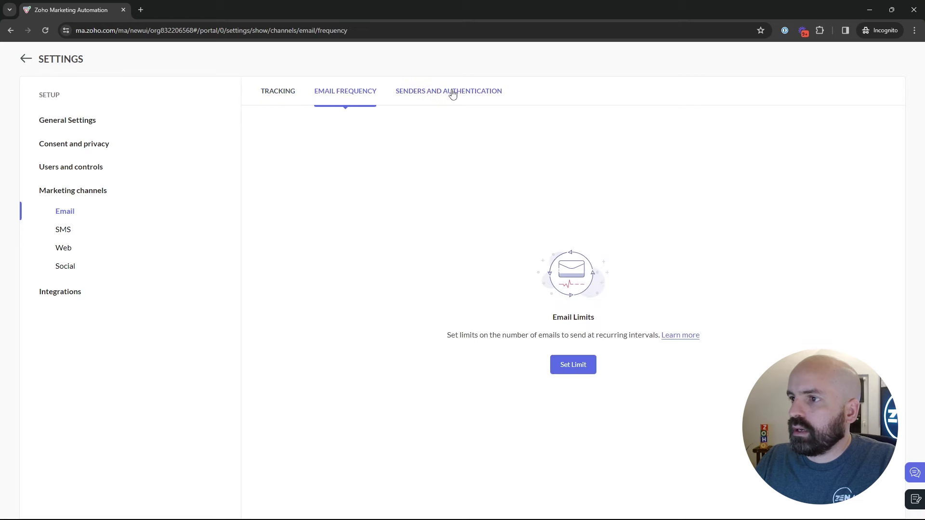
left_click(581, 374)
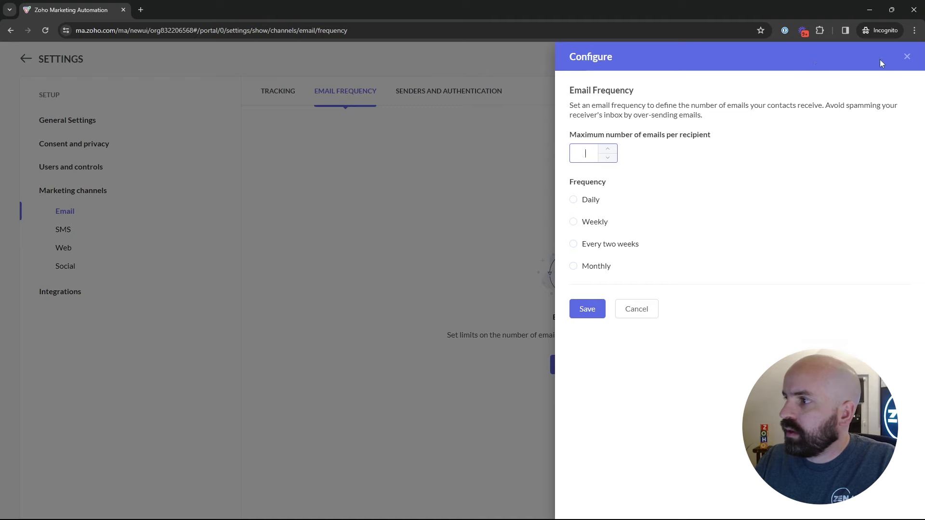
left_click(911, 58)
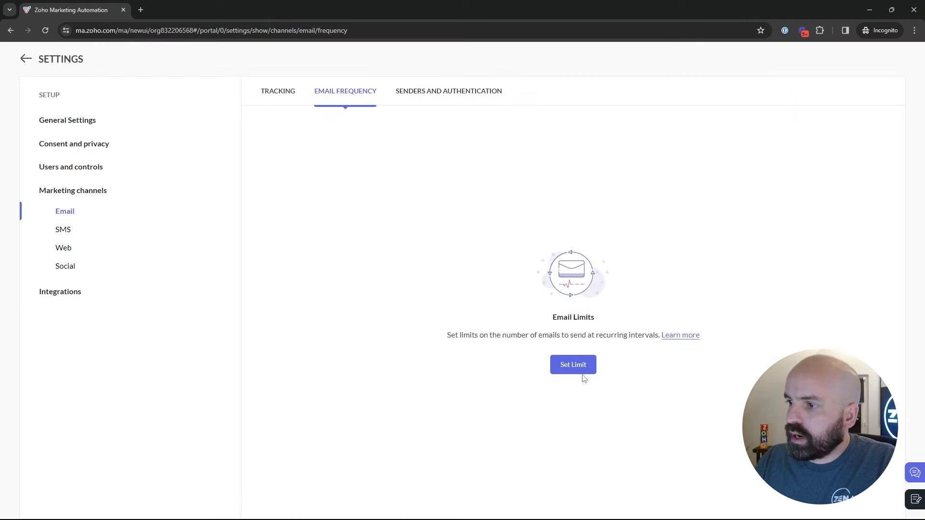
left_click(582, 375)
left_click(639, 313)
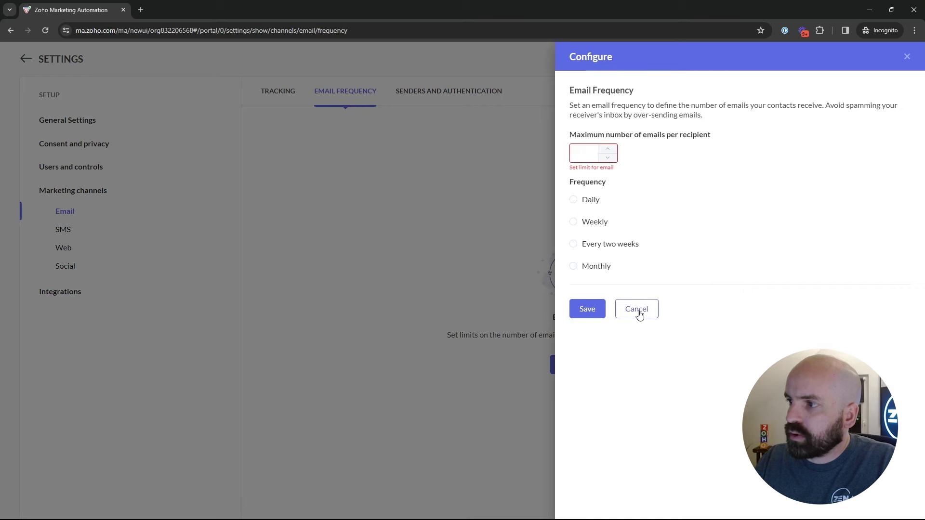
left_click(639, 313)
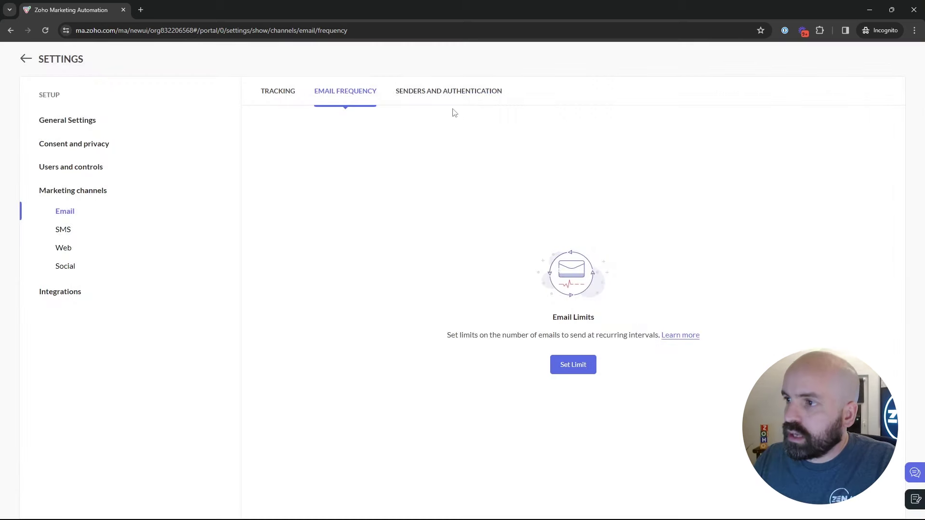
Check the verified podcasterzen.com sender and domain authentication, then go to SMS settings
left_click(425, 96)
left_click(336, 99)
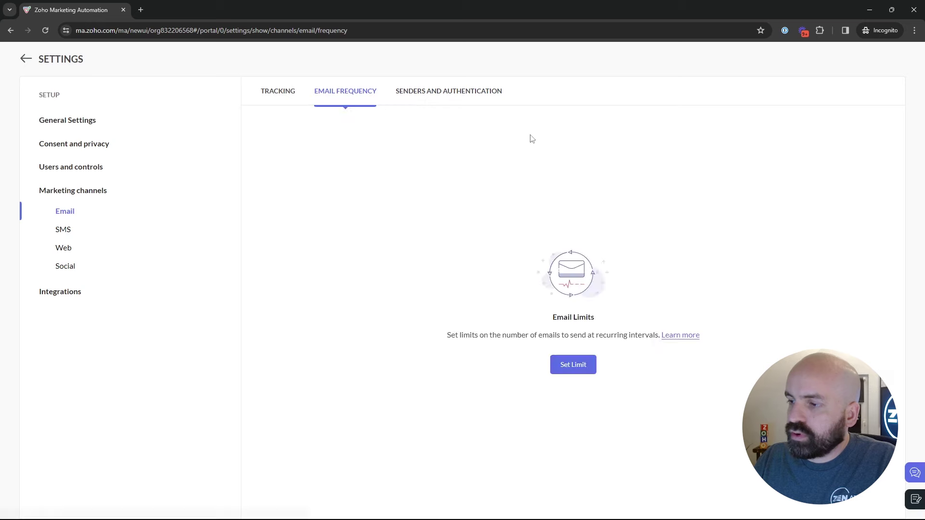
left_click(459, 96)
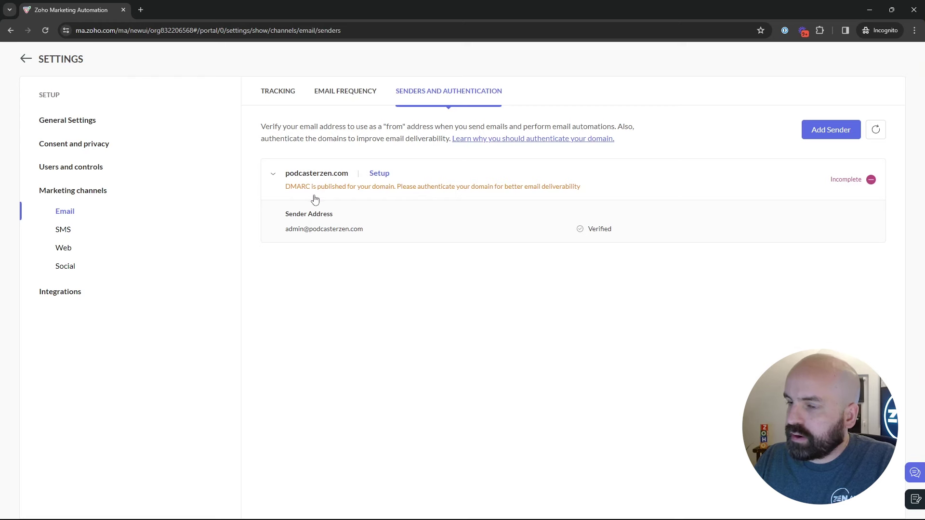
left_click(65, 232)
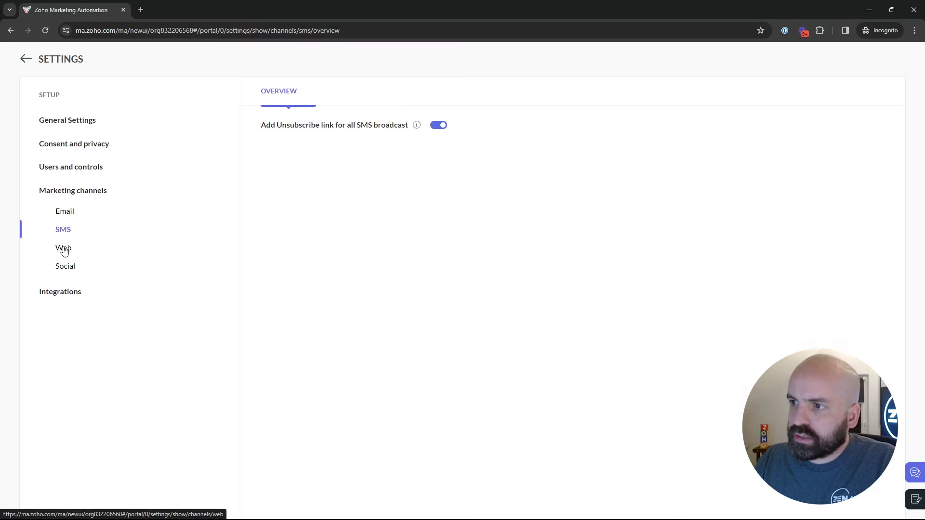
Open the Web channel tracking settings and select the tracking code snippet
left_click(64, 250)
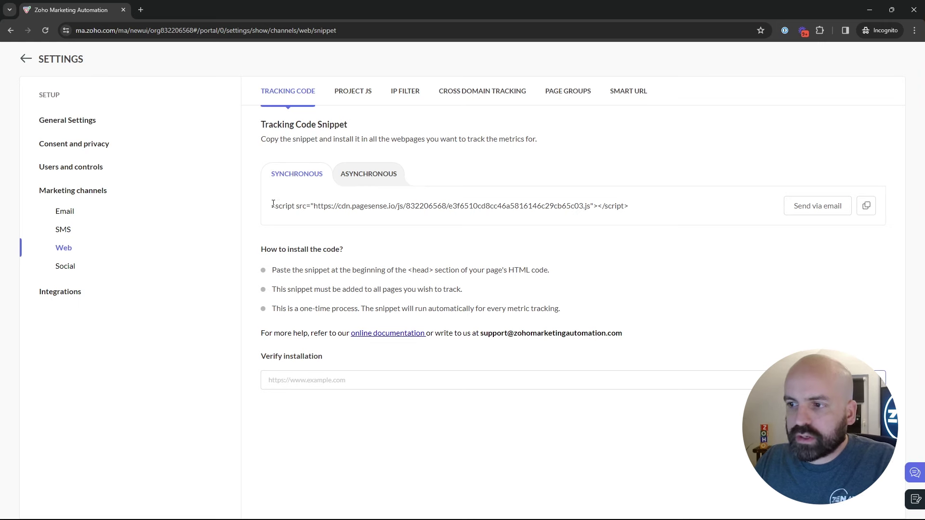
left_click_drag(272, 204, 660, 207)
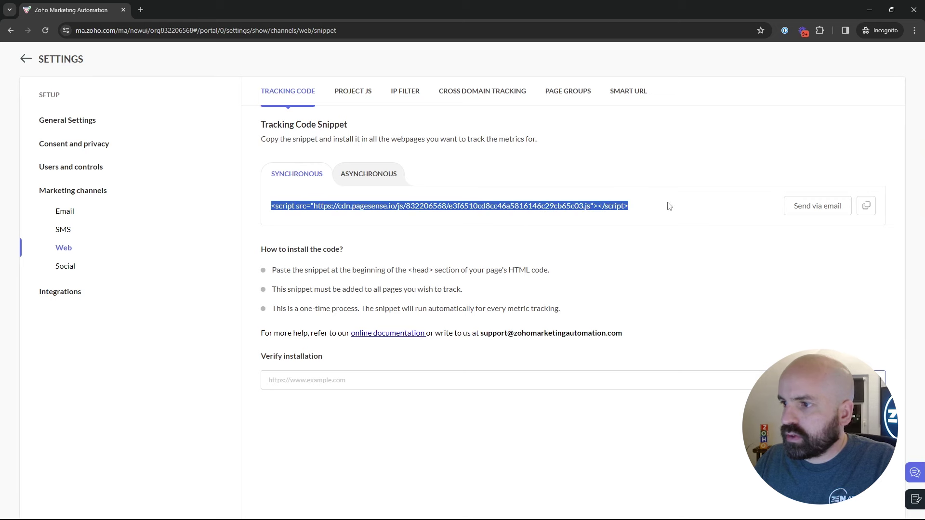
left_click(667, 206)
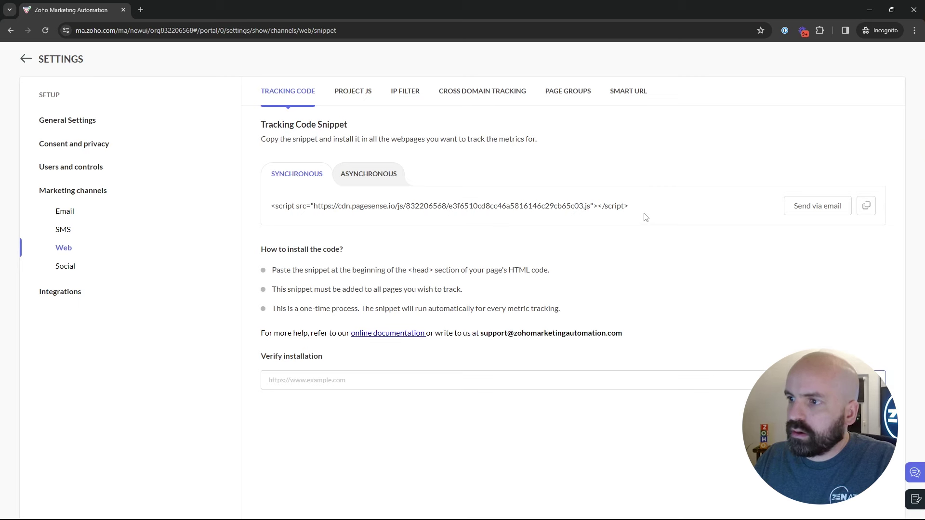
Step through Project JS, IP Filter, Cross Domain, Page Groups and Smart URL, then view Social
left_click(354, 95)
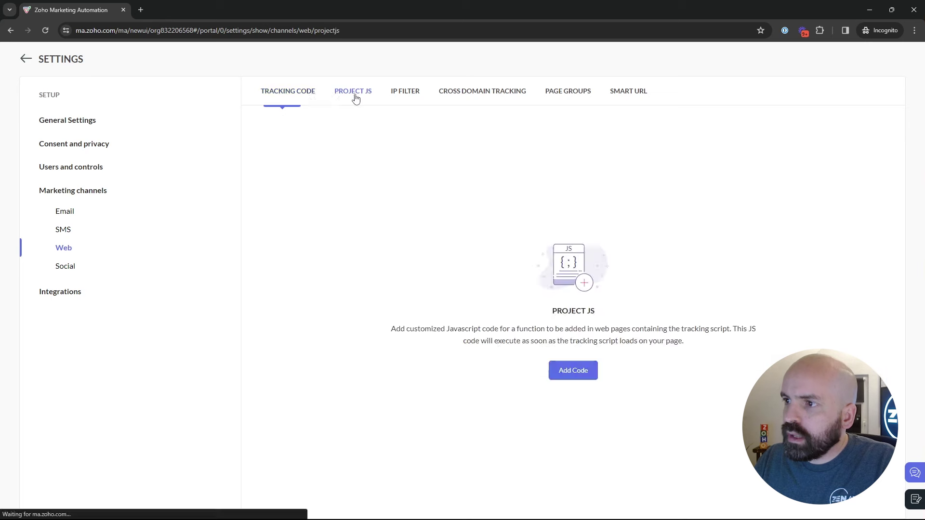
left_click(414, 94)
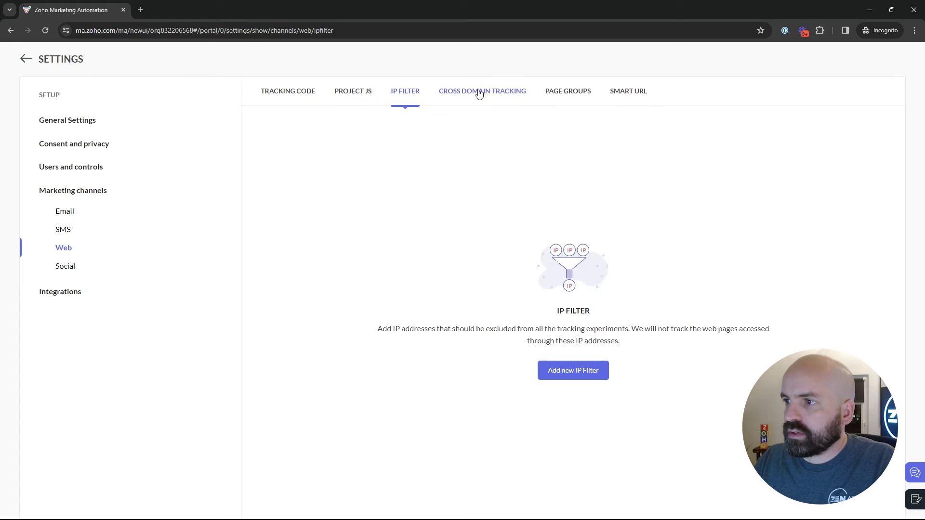
left_click(479, 93)
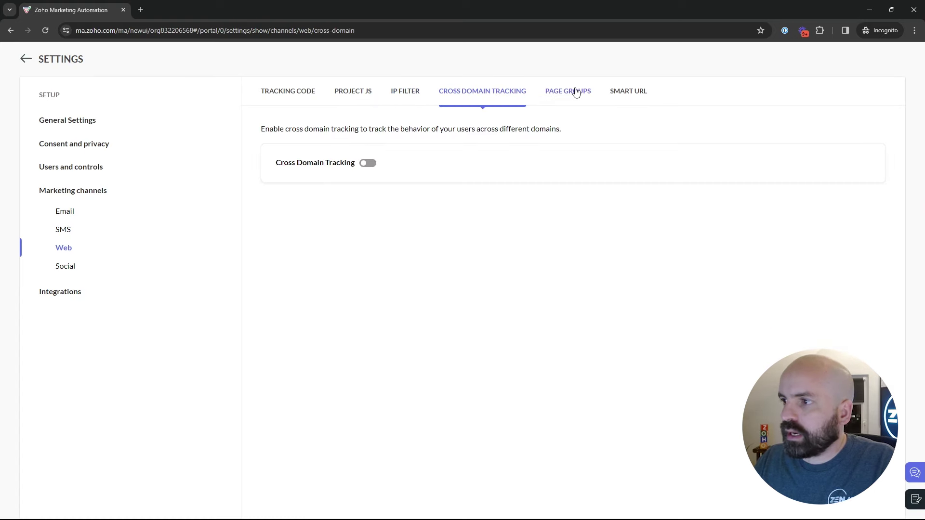
left_click(576, 92)
left_click(631, 94)
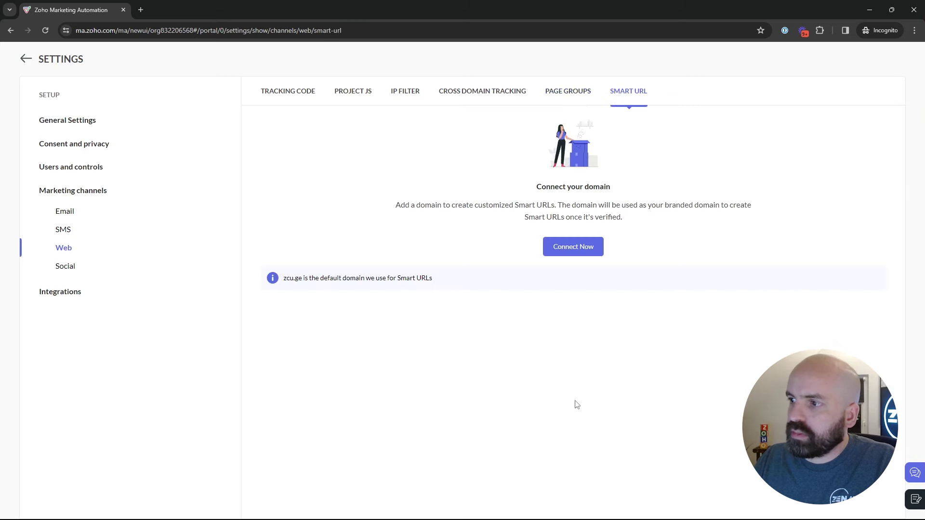
left_click(66, 268)
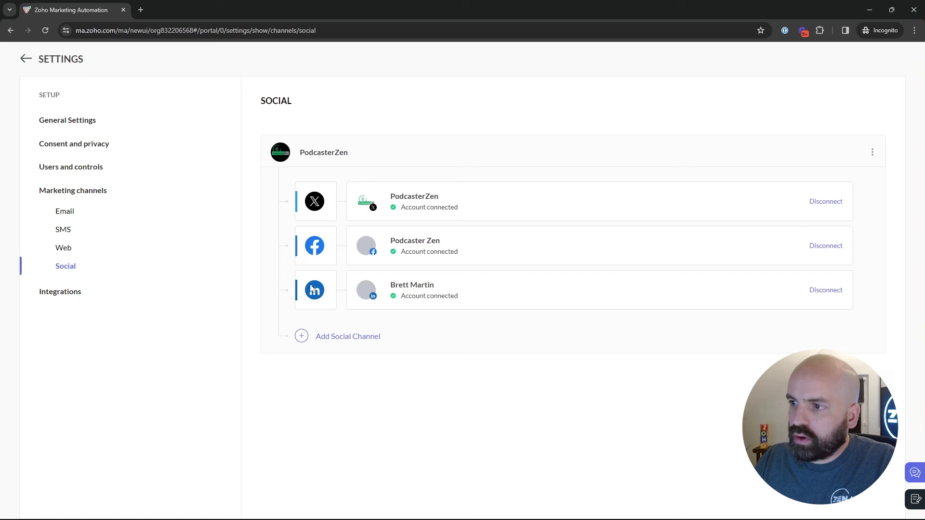
Browse the API page, connected apps and the app catalogue filtered to Forms, then go back
left_click(65, 298)
left_click(59, 316)
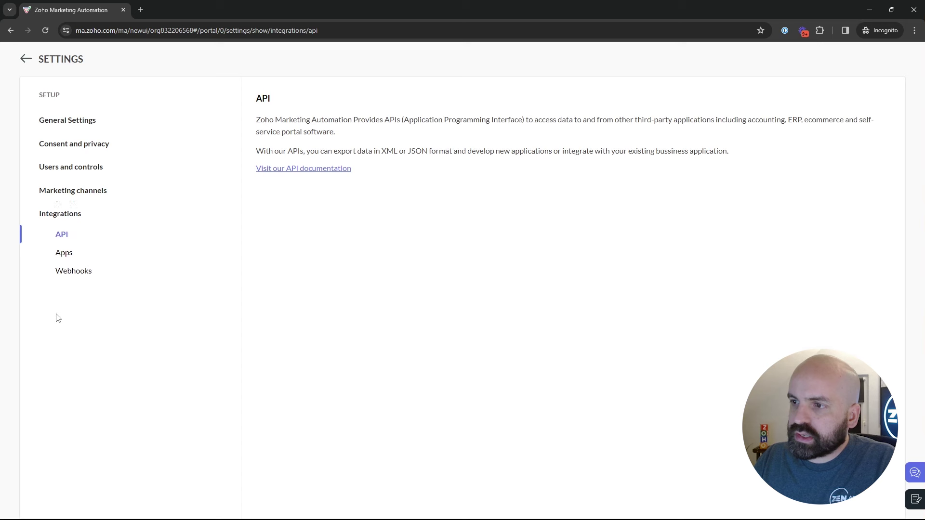
left_click(62, 253)
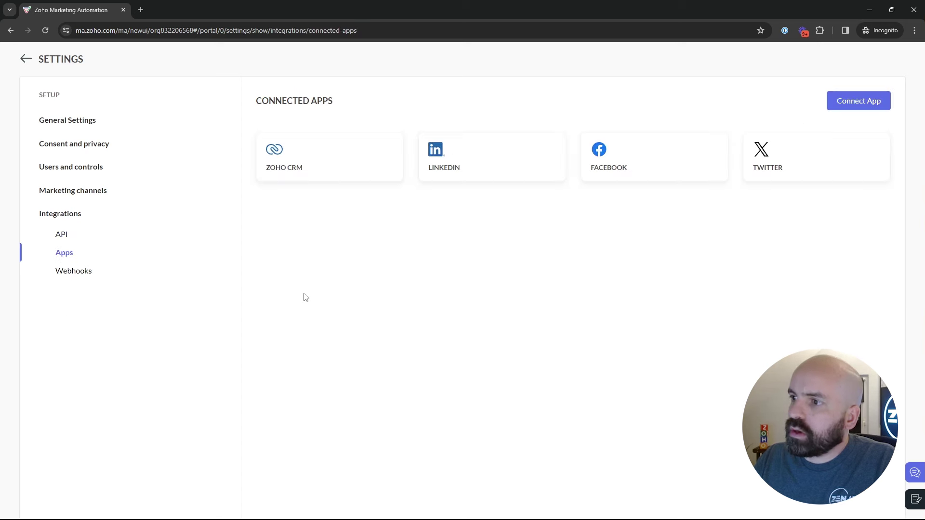
left_click(870, 110)
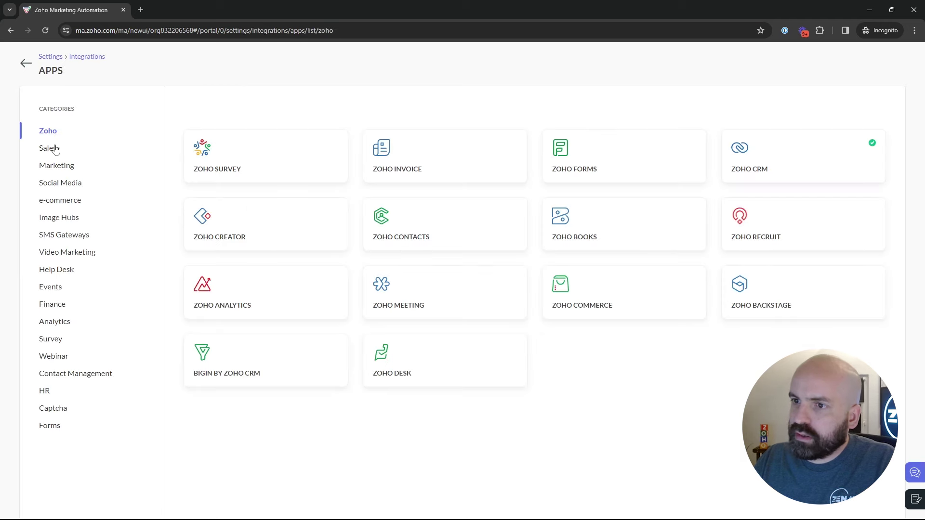
left_click(50, 427)
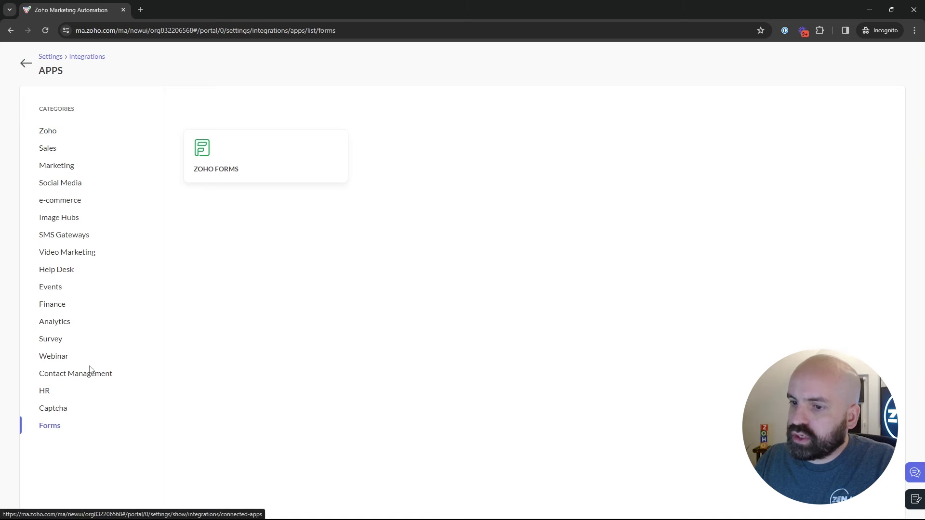
left_click(27, 65)
Open Webhooks and preview the Create Webhook form, closing it without creating one
left_click(85, 272)
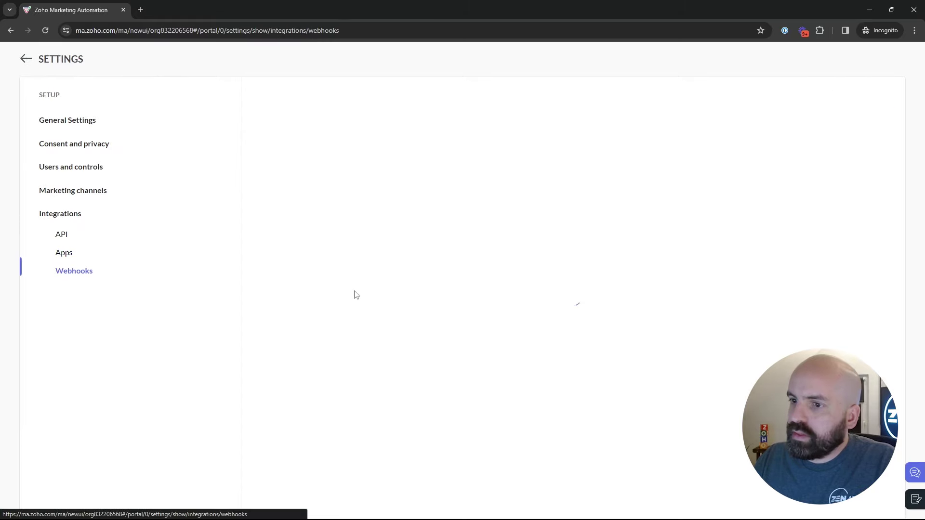
left_click(580, 362)
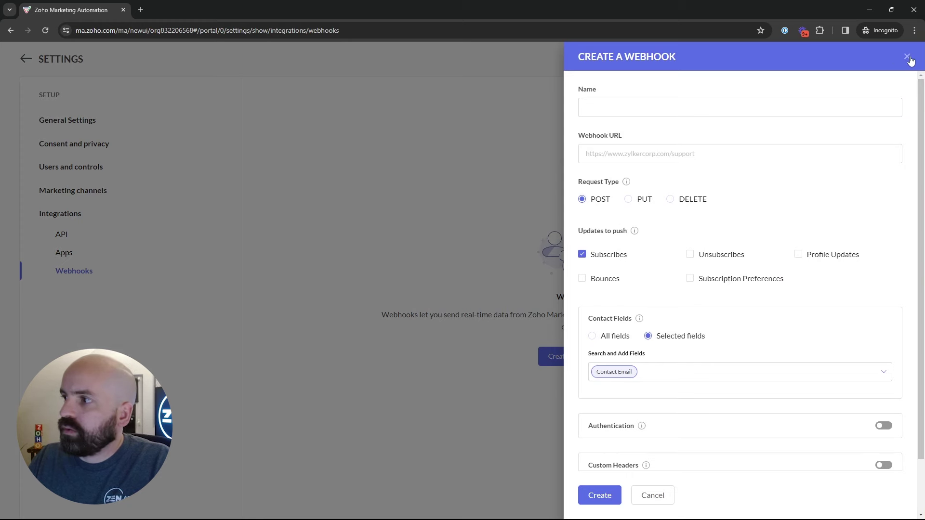
left_click(907, 56)
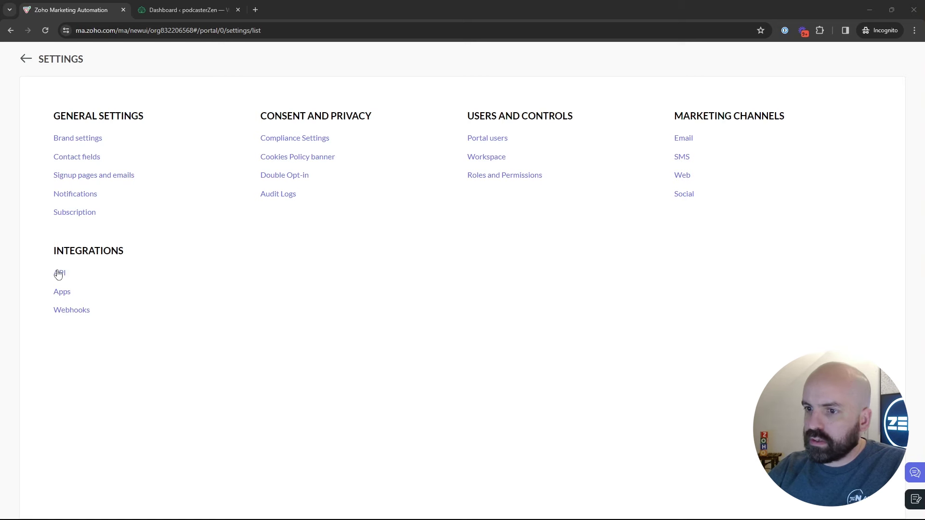
Open the Zoho CRM integration from Apps and its Contacts module sync configuration
left_click(67, 296)
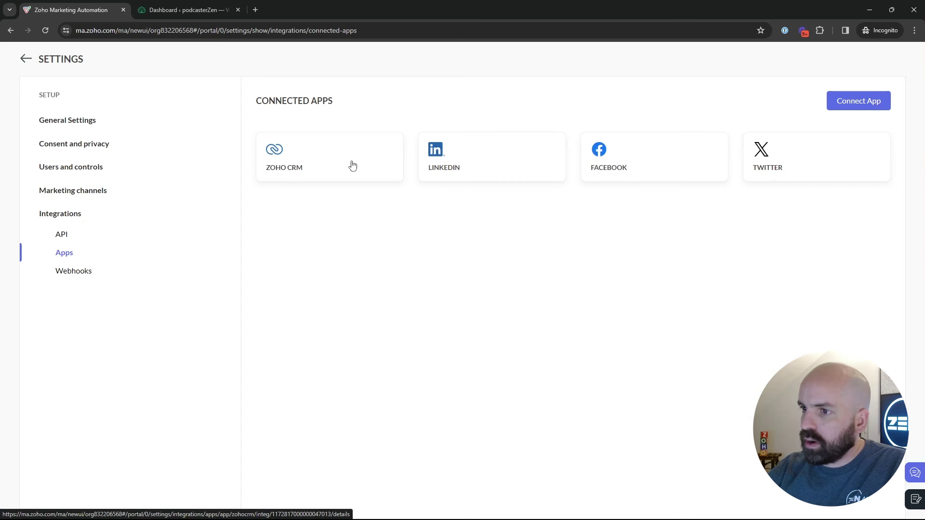
left_click(352, 166)
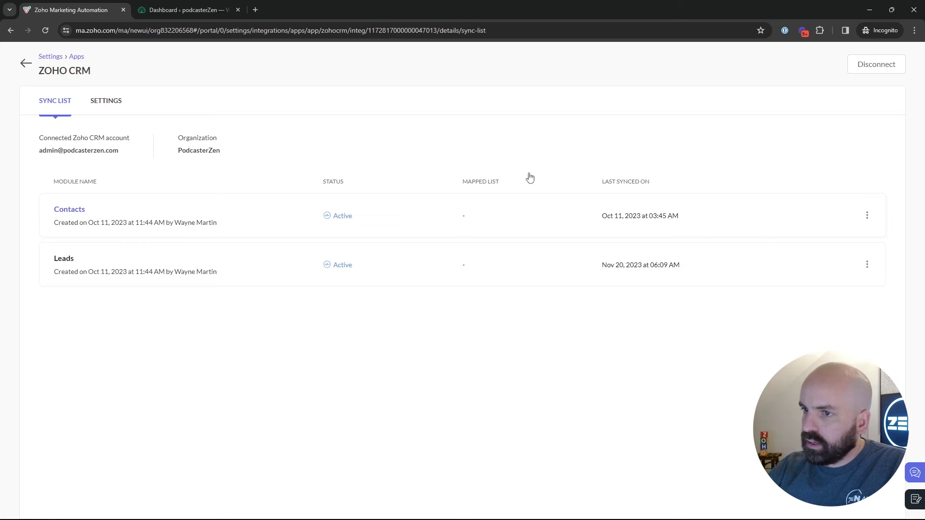
left_click(26, 66)
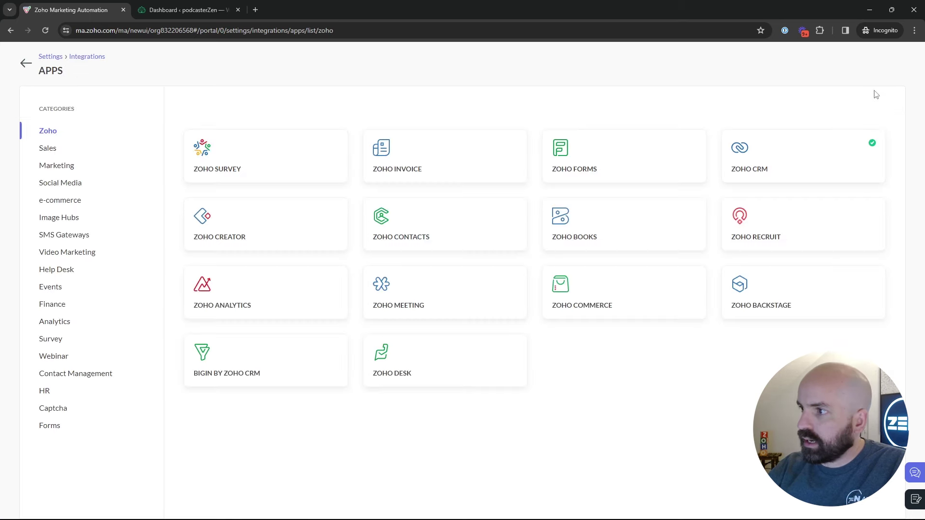
left_click(799, 155)
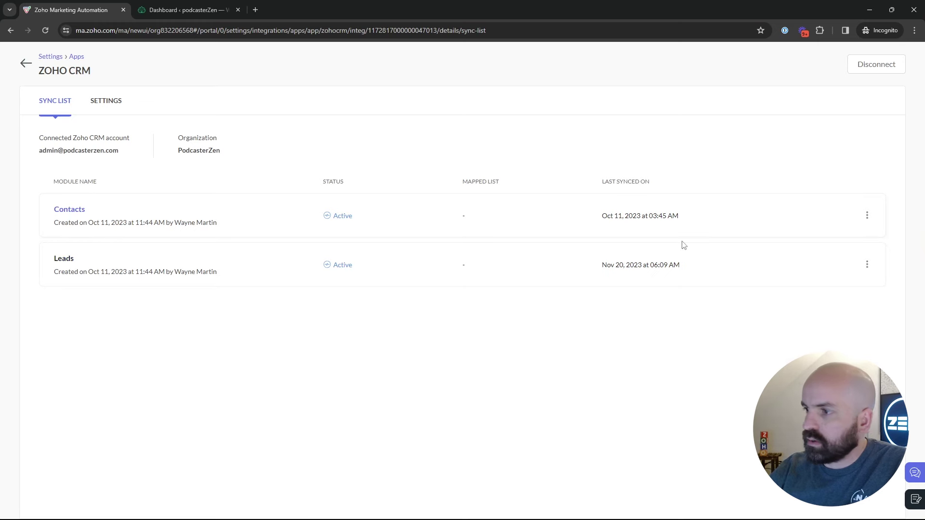
left_click(98, 220)
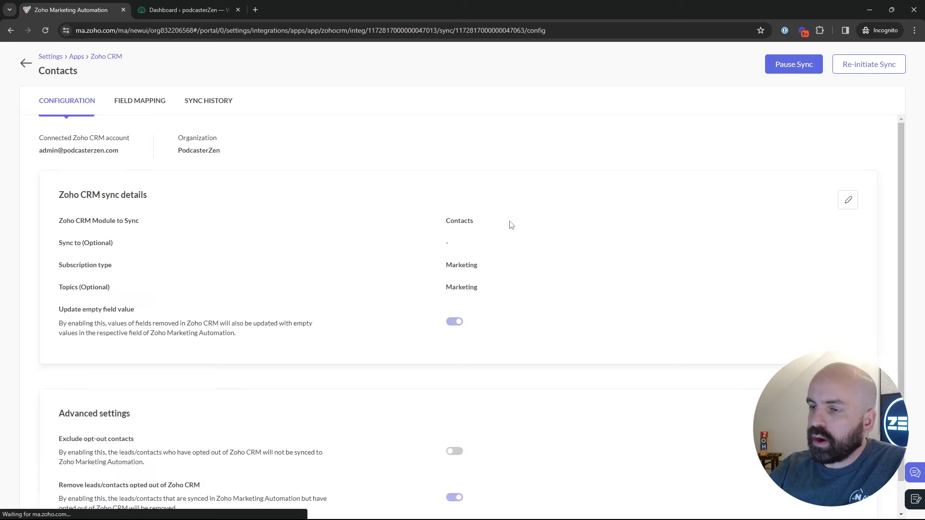
Try adding a Contacts field-mapping row, discard it, check account mappings, and return to the sync list
left_click(140, 101)
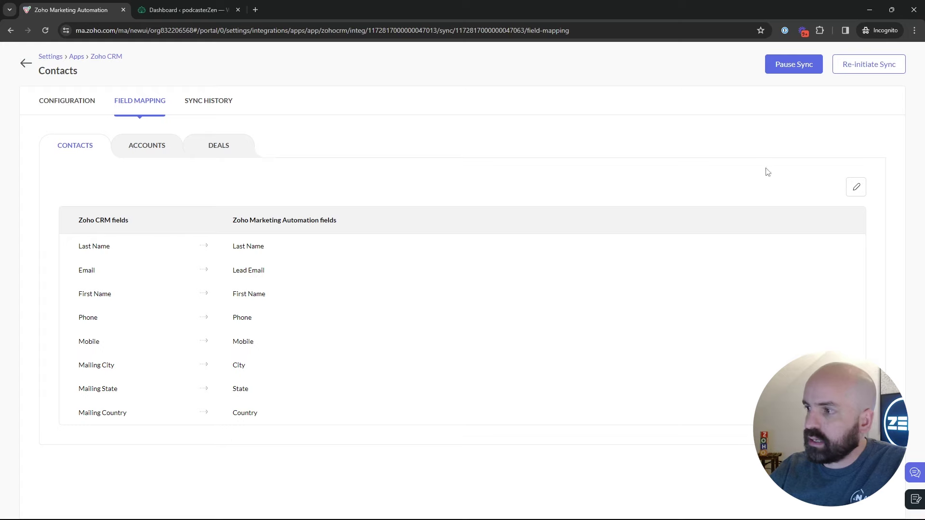
left_click(866, 187)
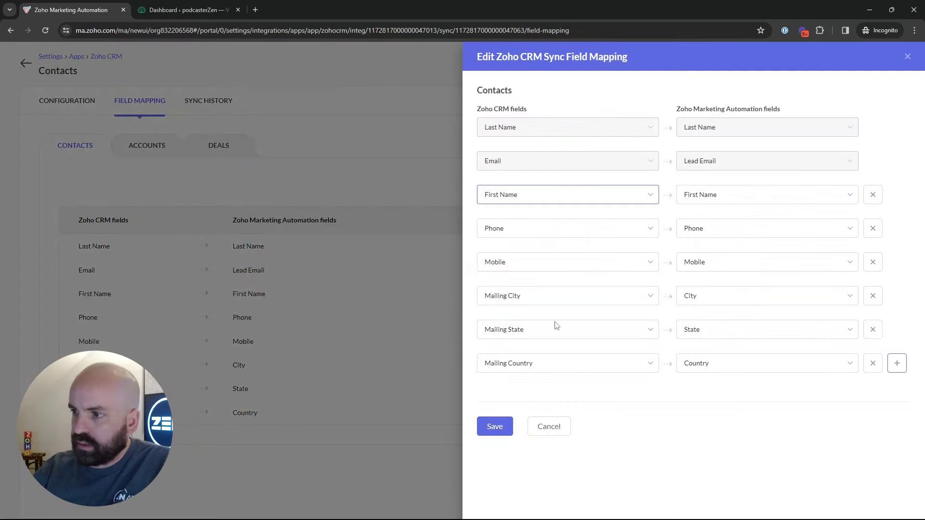
left_click(899, 364)
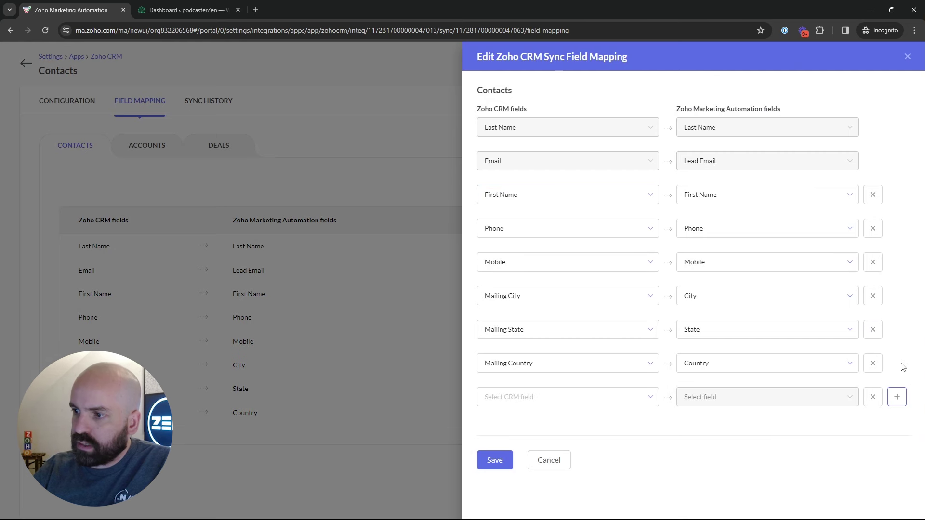
left_click(629, 398)
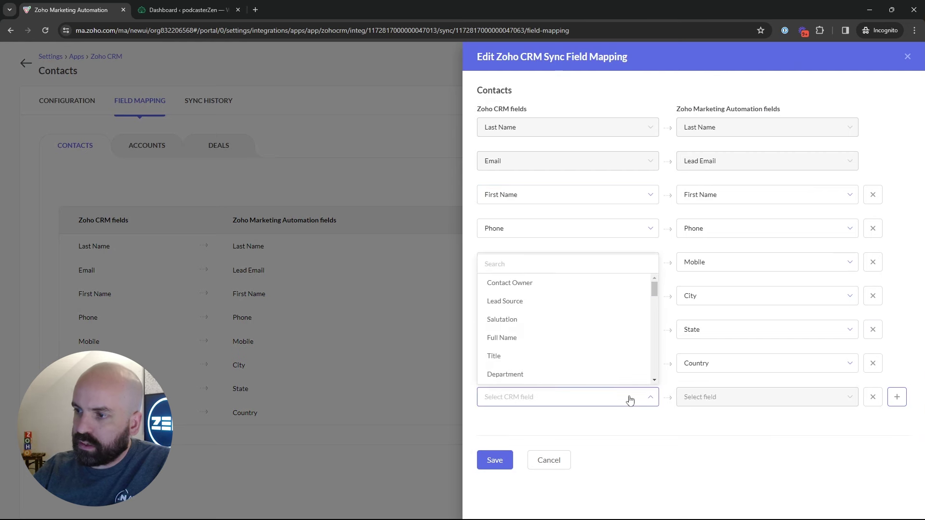
scroll(569, 349, "down", 10)
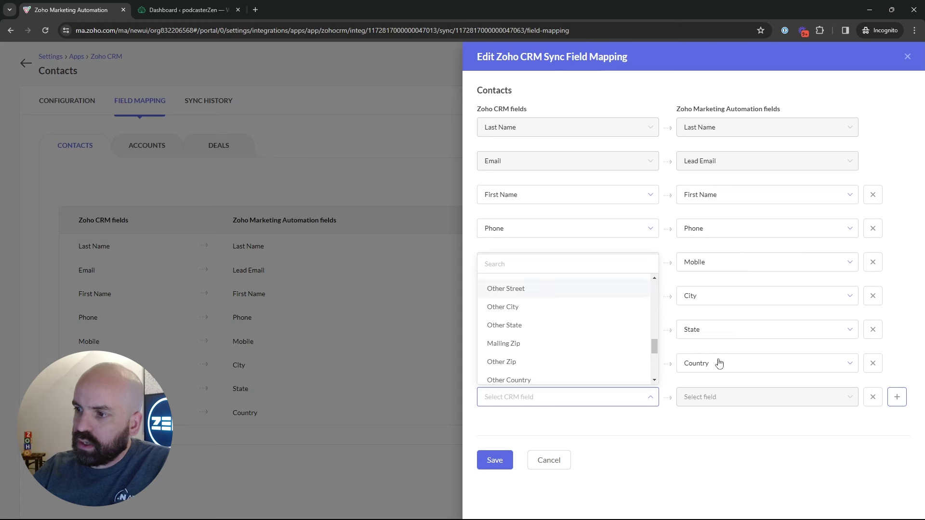
left_click(814, 444)
left_click(566, 463)
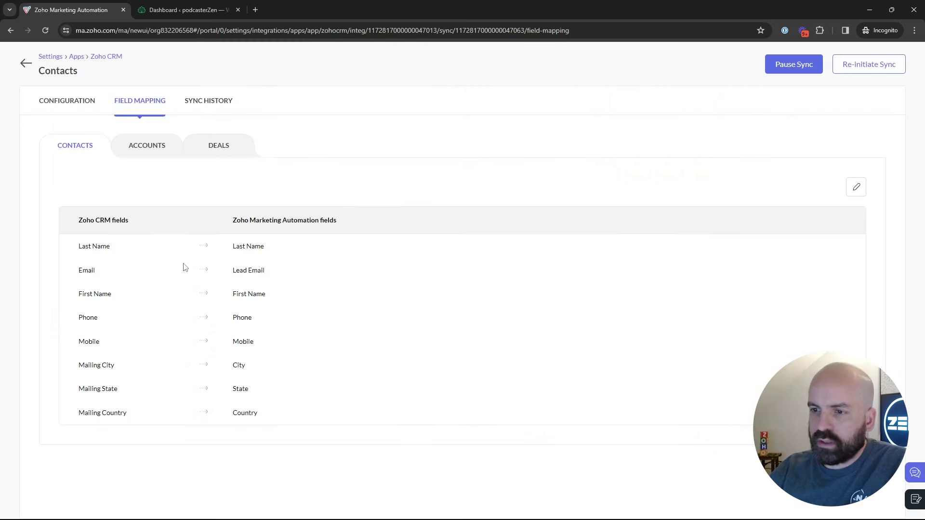
left_click(159, 154)
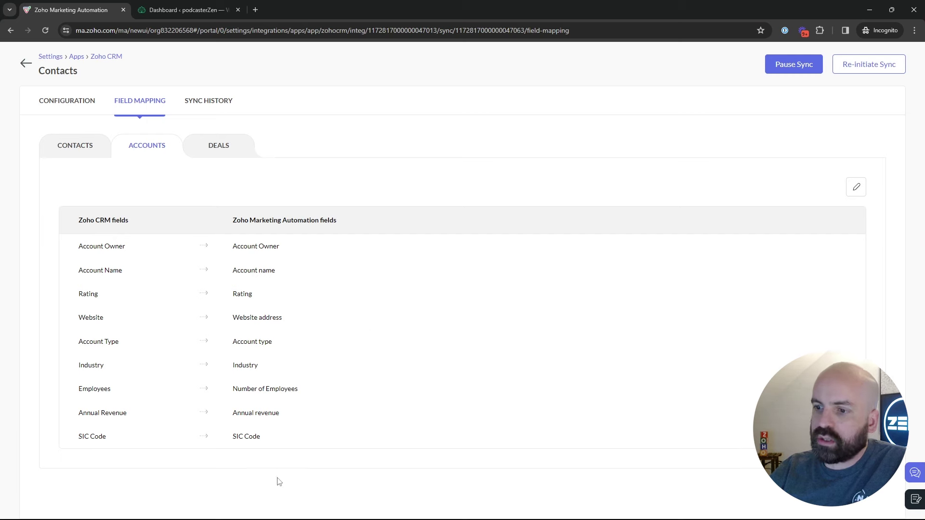
left_click(26, 63)
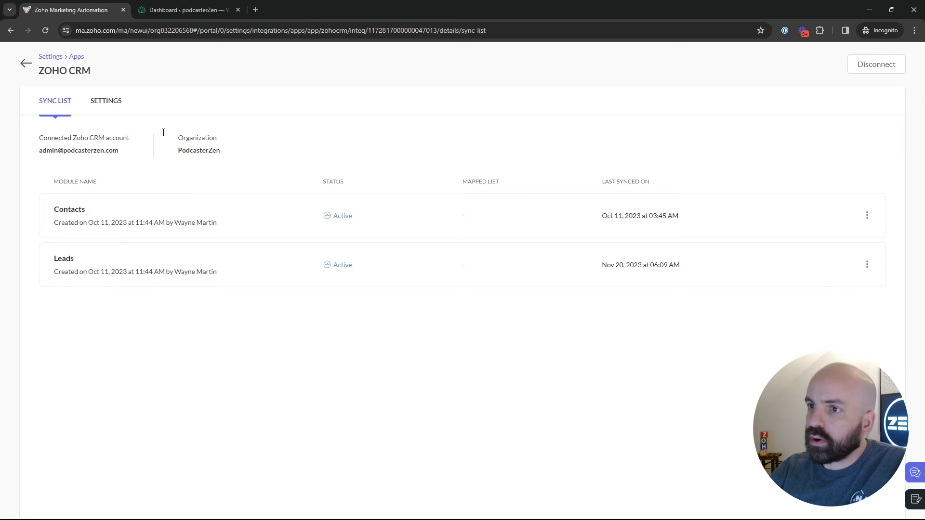
Return to Settings and open the Web channel's Tracking Code snippet under Marketing channels
left_click(27, 66)
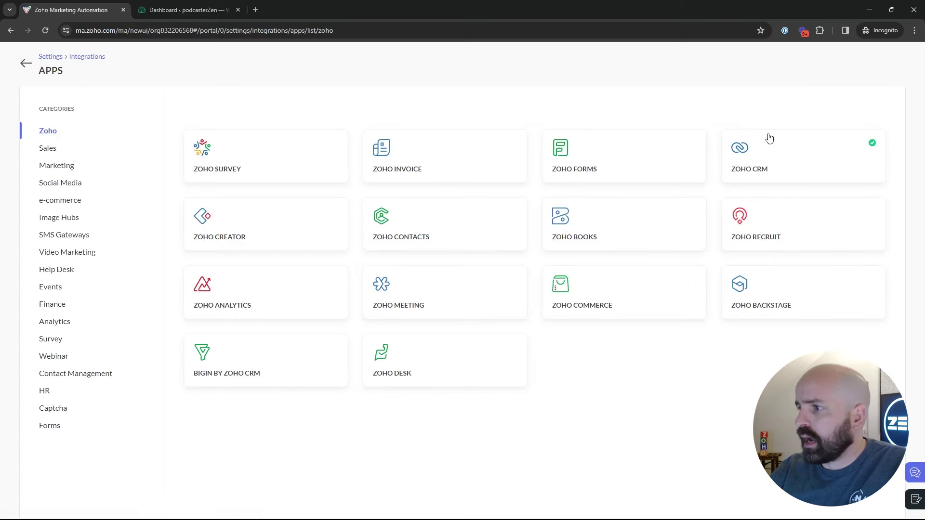
left_click(27, 61)
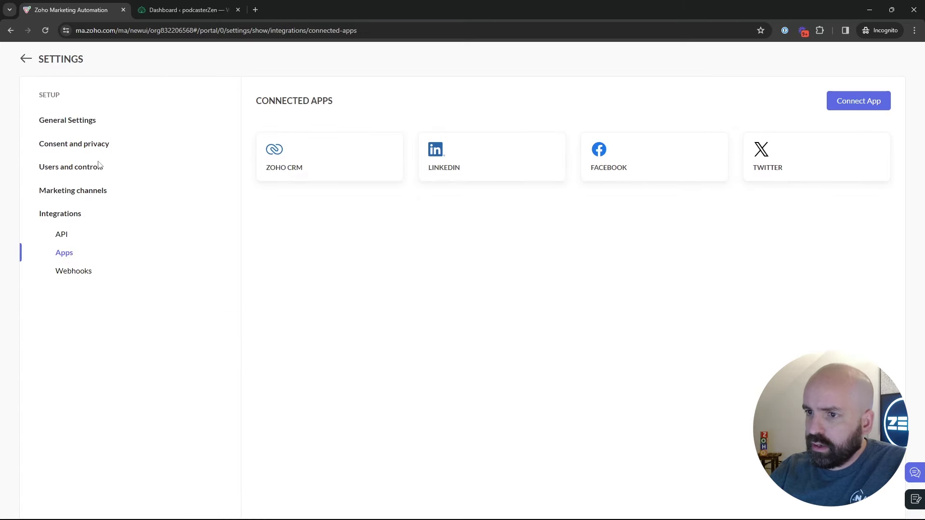
left_click(81, 196)
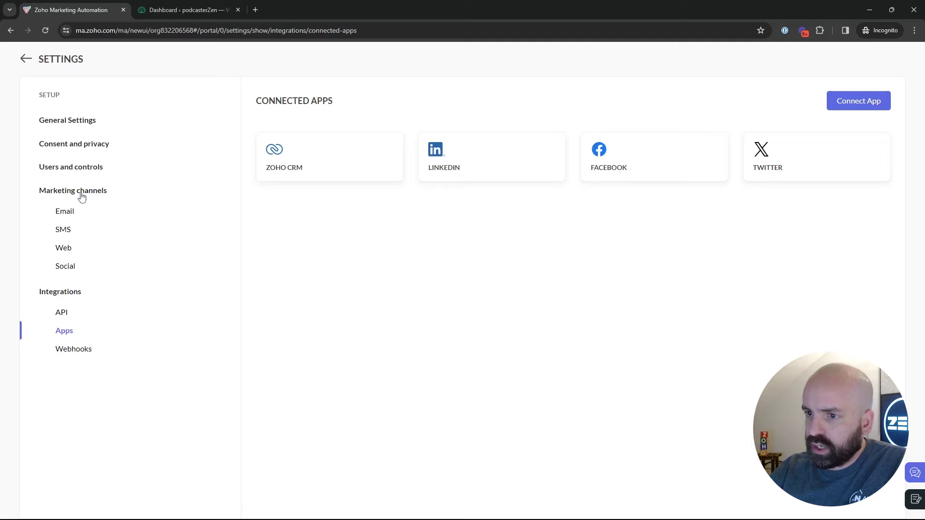
left_click(64, 250)
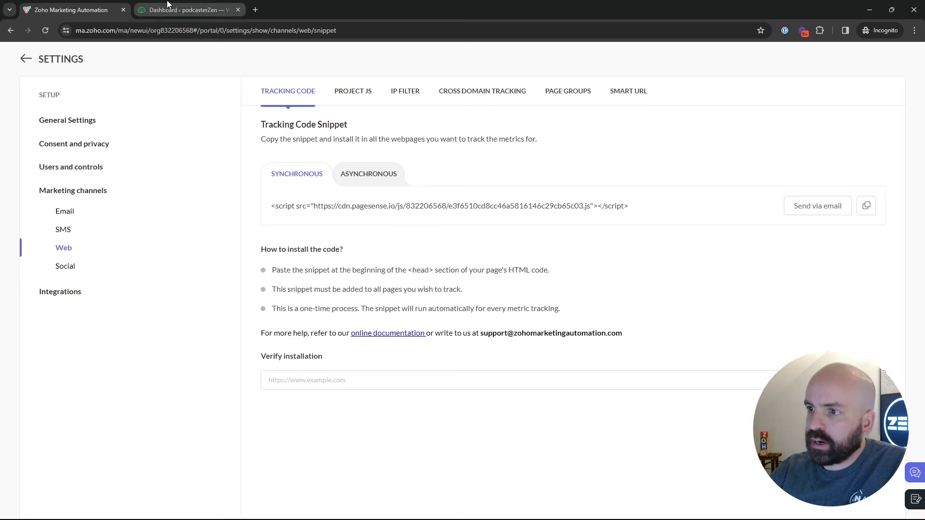
In WordPress, open the Theme File Editor under Appearance
left_click(184, 10)
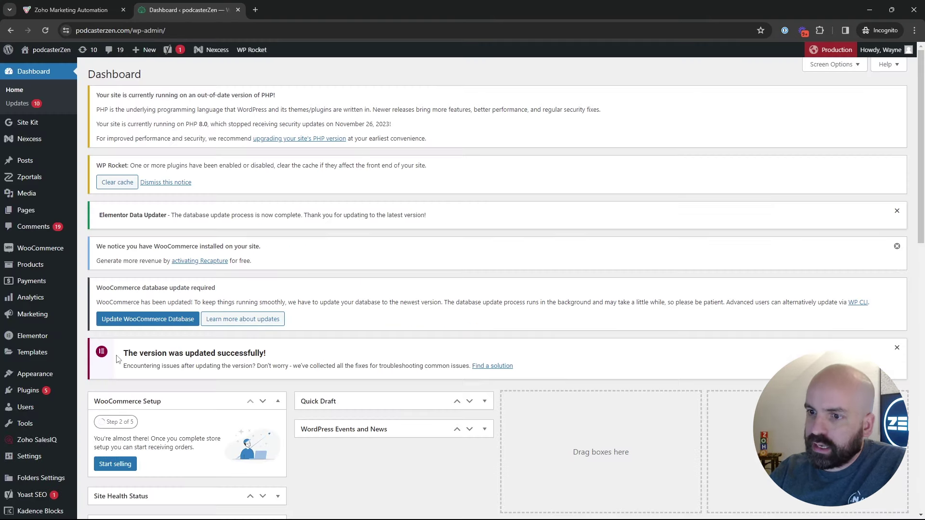
mouse_move(48, 375)
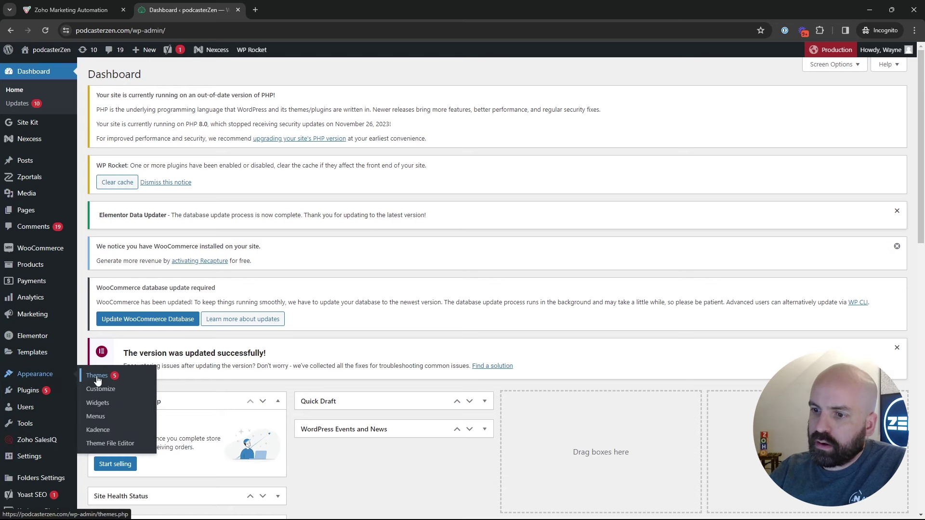
left_click(99, 382)
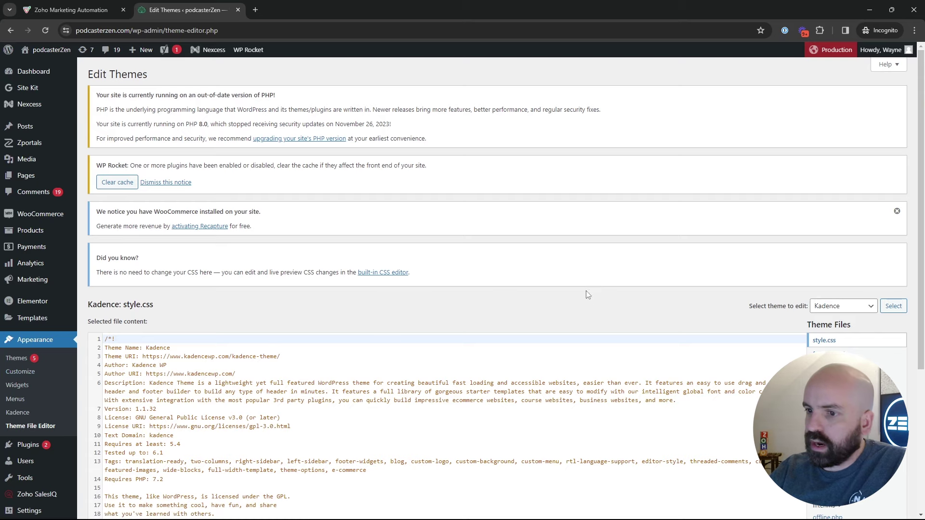
scroll(704, 318, "down", 1)
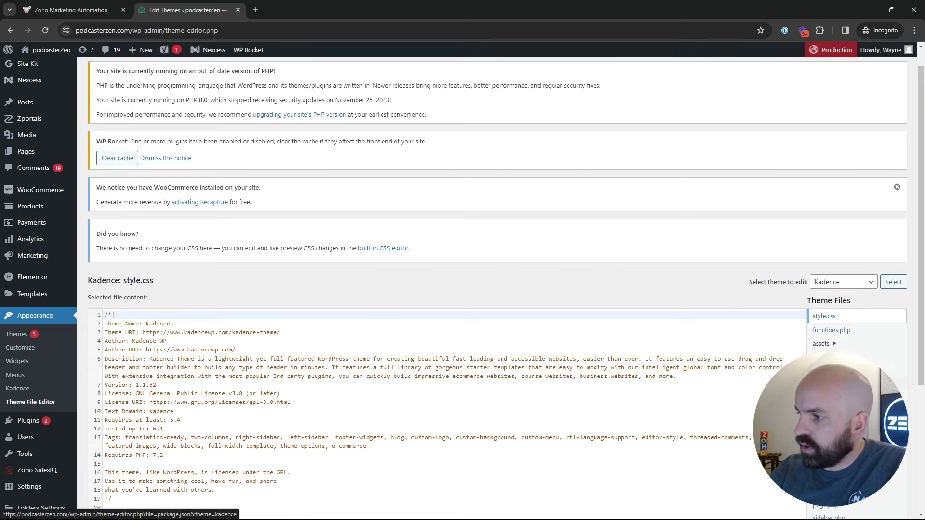
Copy Zoho's tracking snippet and confirm it sits in the head of Kadence's header.php
key("ctrl+Tab")
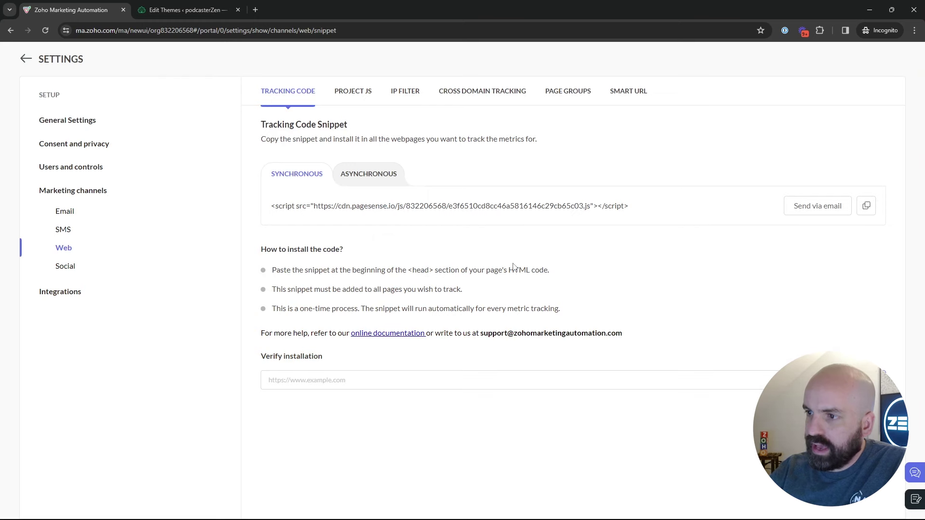
left_click(866, 206)
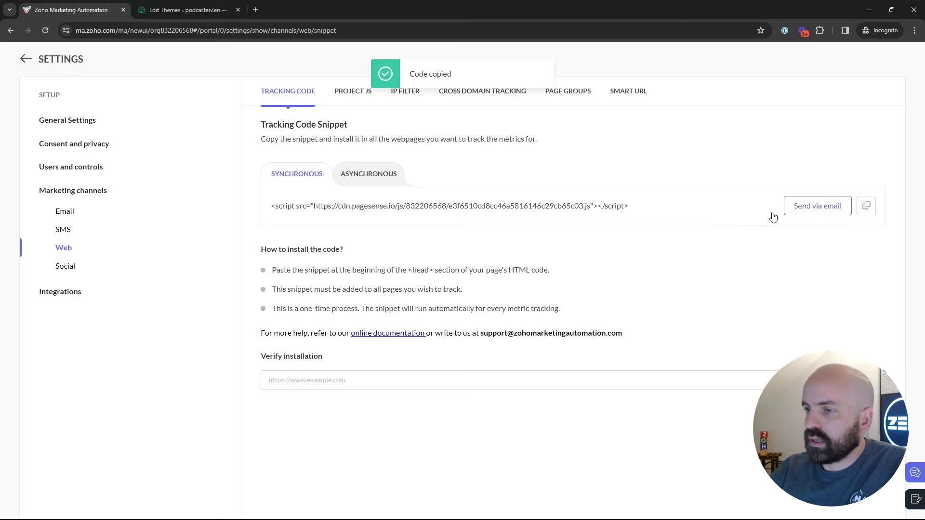
left_click(195, 5)
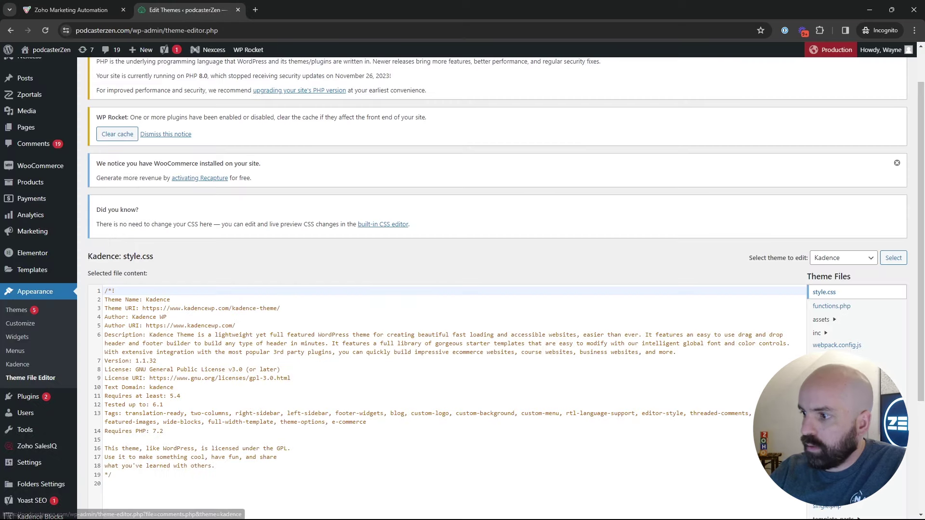
left_click(826, 417)
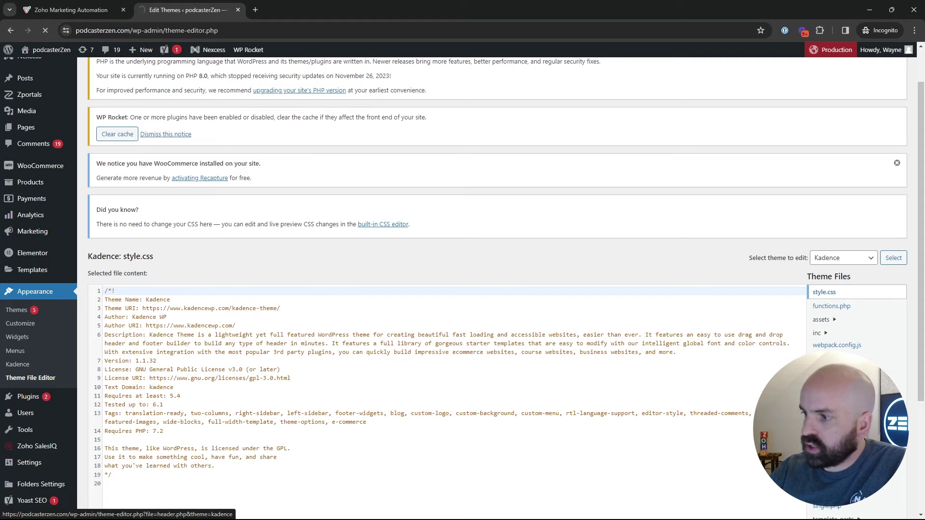
scroll(344, 368, "down", 2)
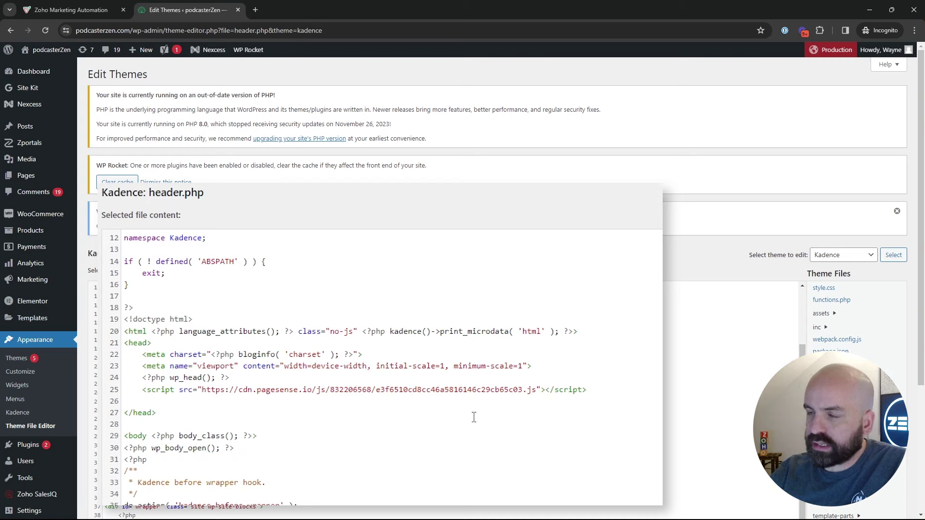
left_click(87, 8)
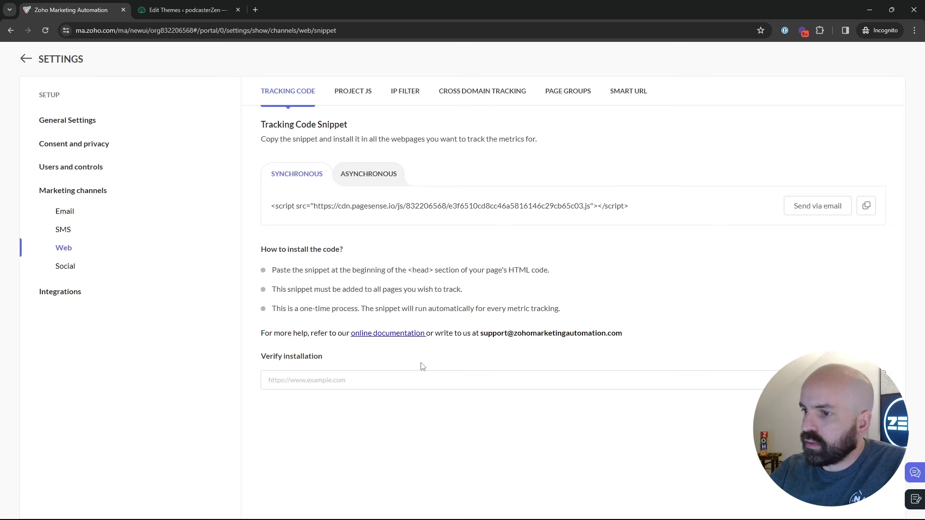
Submit the podcasterZen site URL in the Verify installation field
left_click(387, 383)
type("https://podcasterzen.com/")
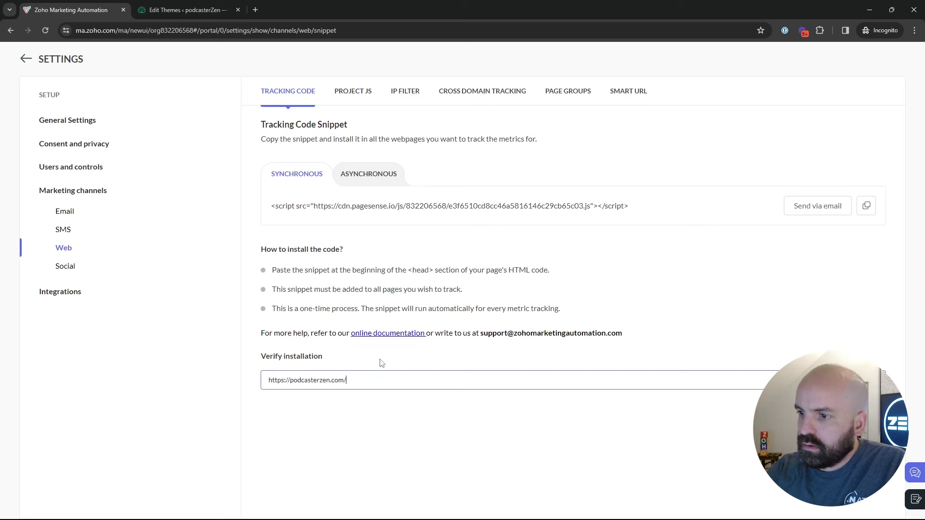
key("Return")
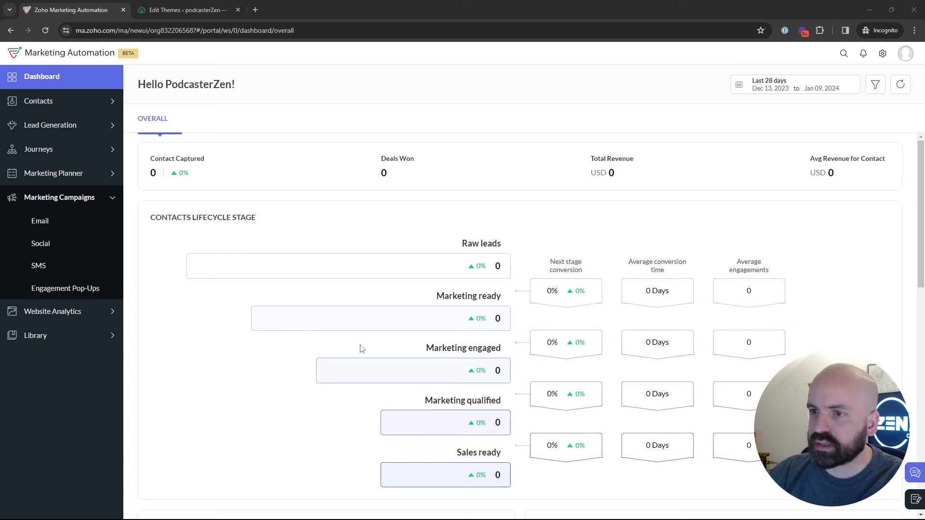
Go to the Topics page under Contacts
left_click(52, 152)
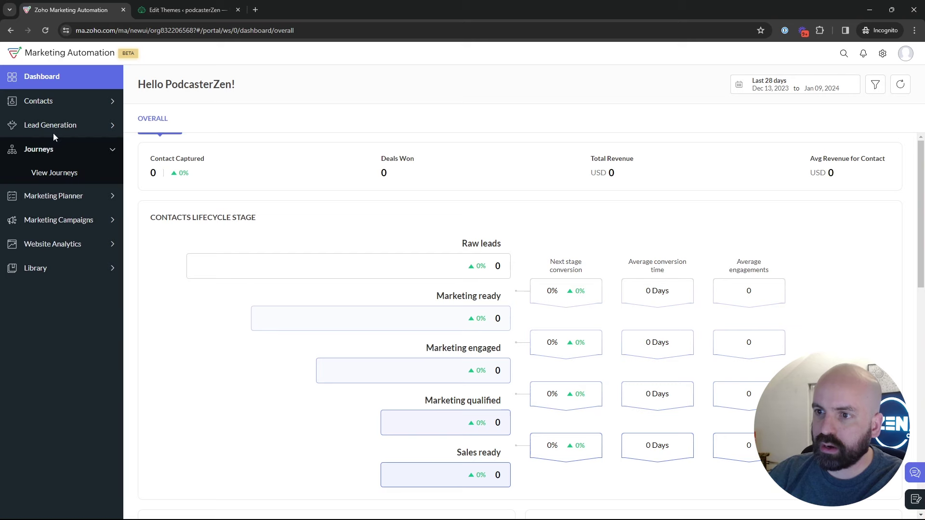
left_click(51, 107)
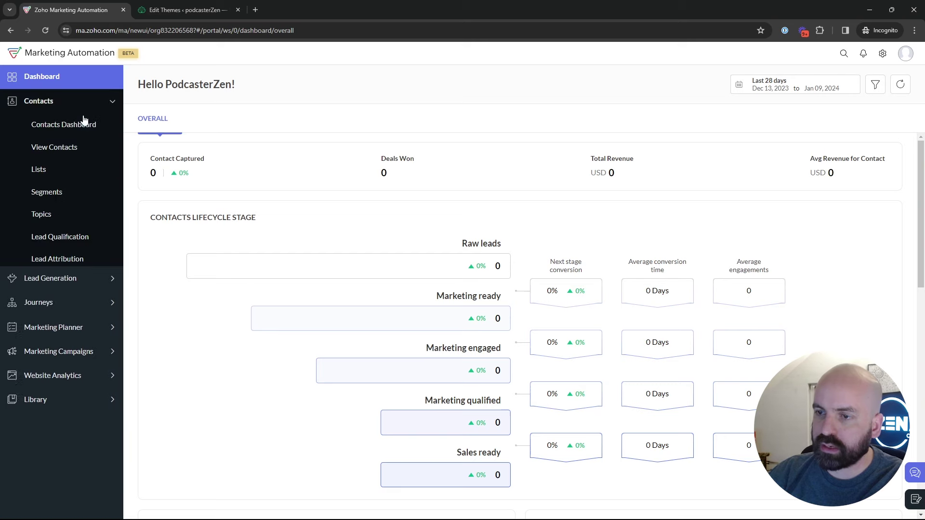
left_click(42, 215)
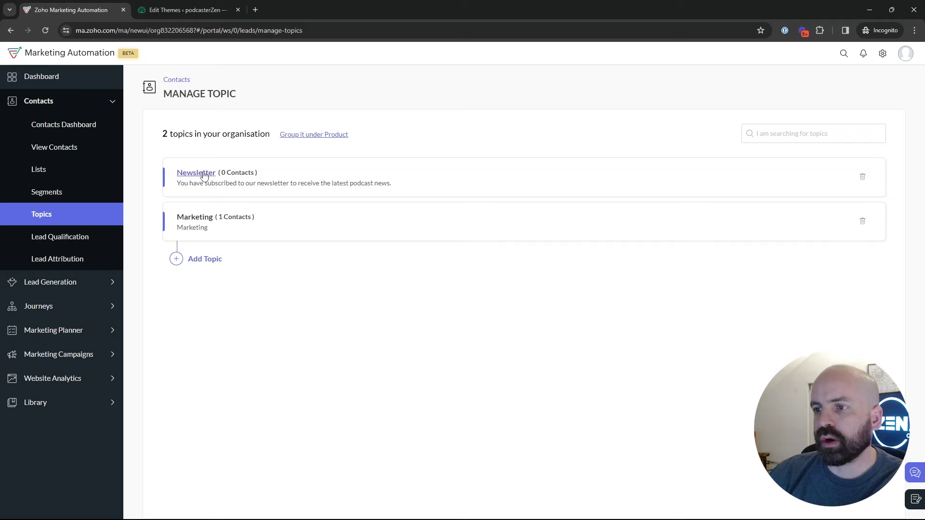
Create topic 'Promotions' described 'Learn about upcoming specials we might be running on podcast production.'
left_click(216, 264)
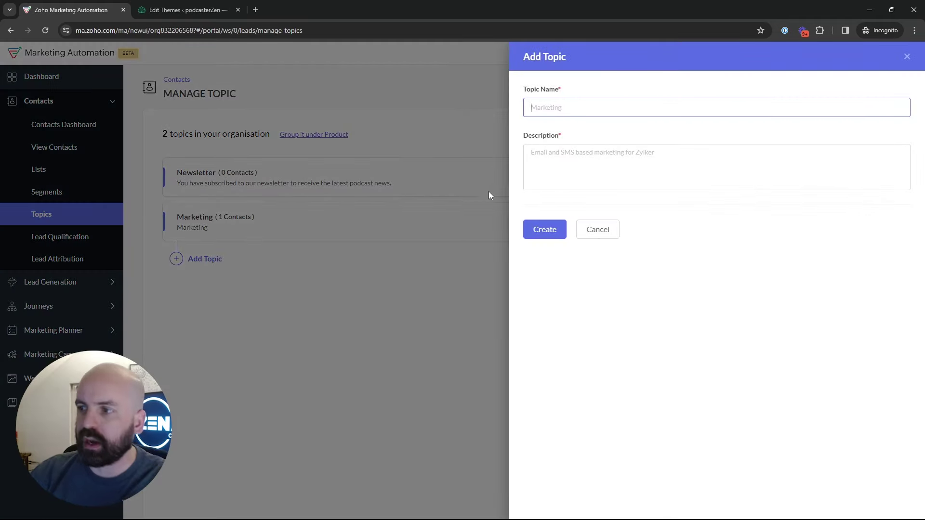
type("Promotions")
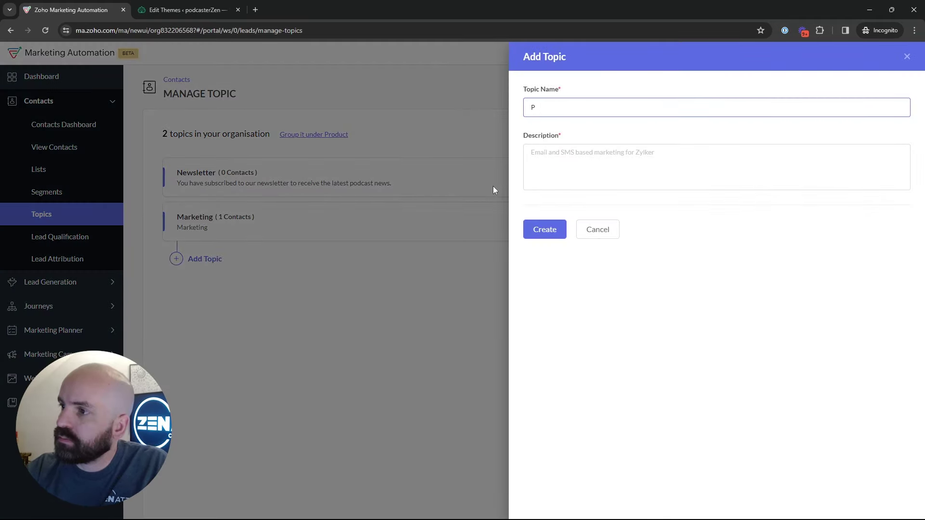
left_click(568, 174)
type("Learn about speci")
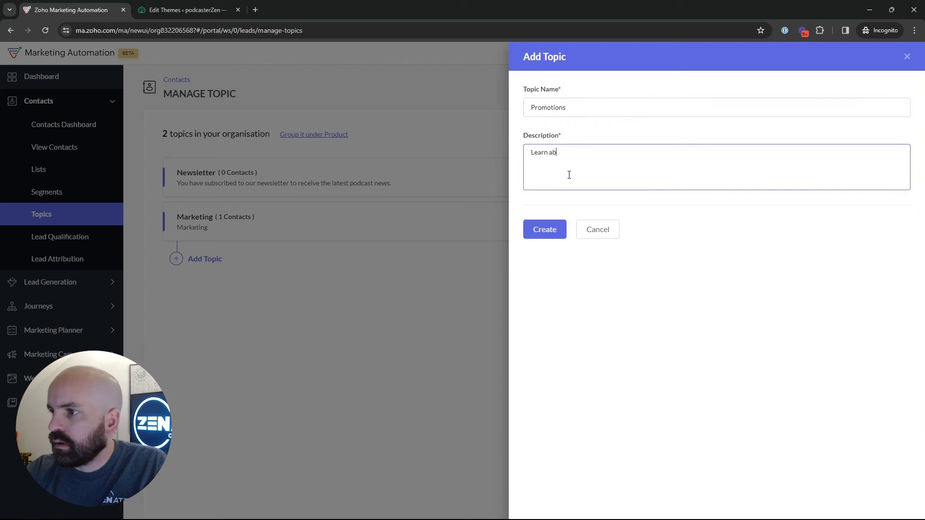
key("BackSpace")
key("BackSpace")
key("BackSpace")
key("BackSpace")
key("BackSpace")
type("upcoming specials we might be")
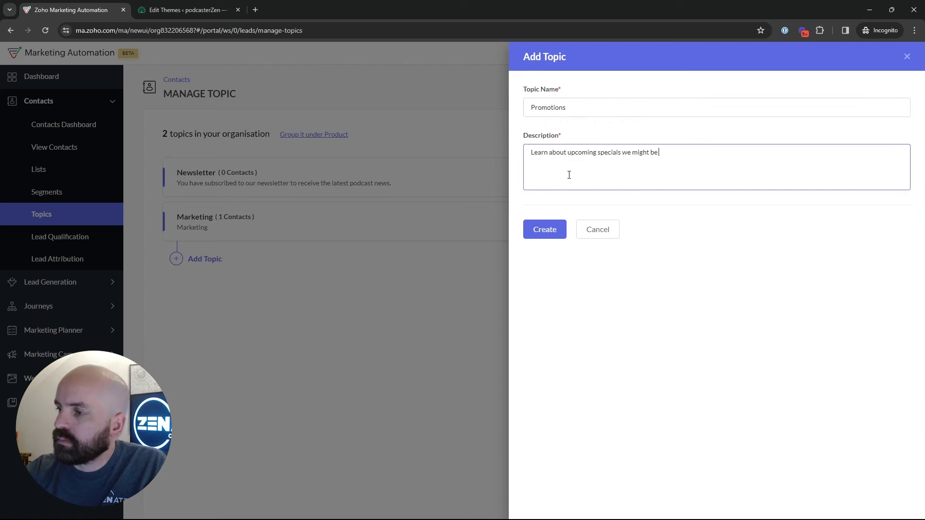
type(" running on podcast production.")
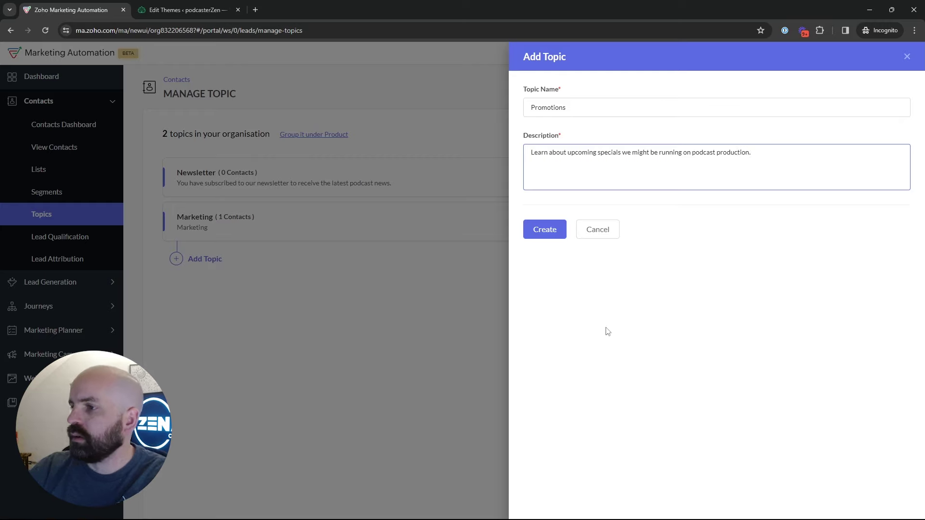
left_click(538, 229)
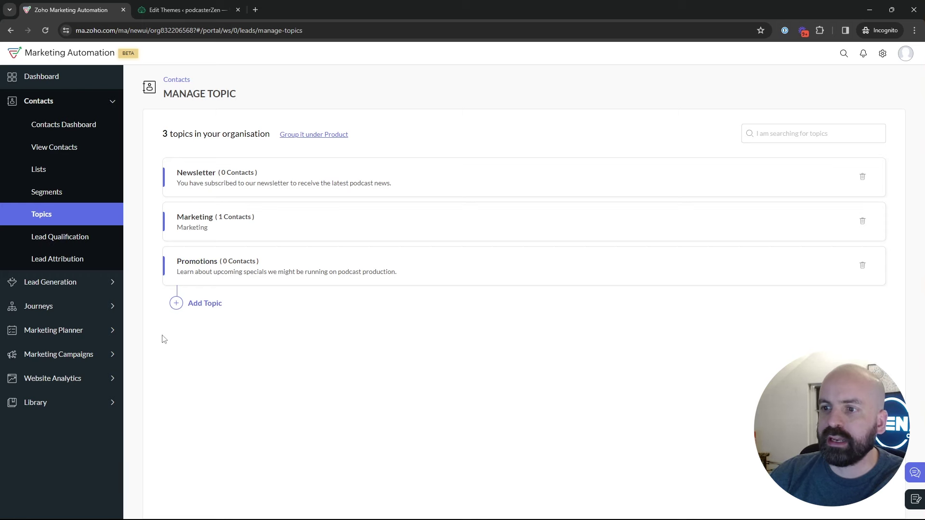
Open Contacts > Lists to view the Bulk Bought List with 0 contacts
left_click(65, 285)
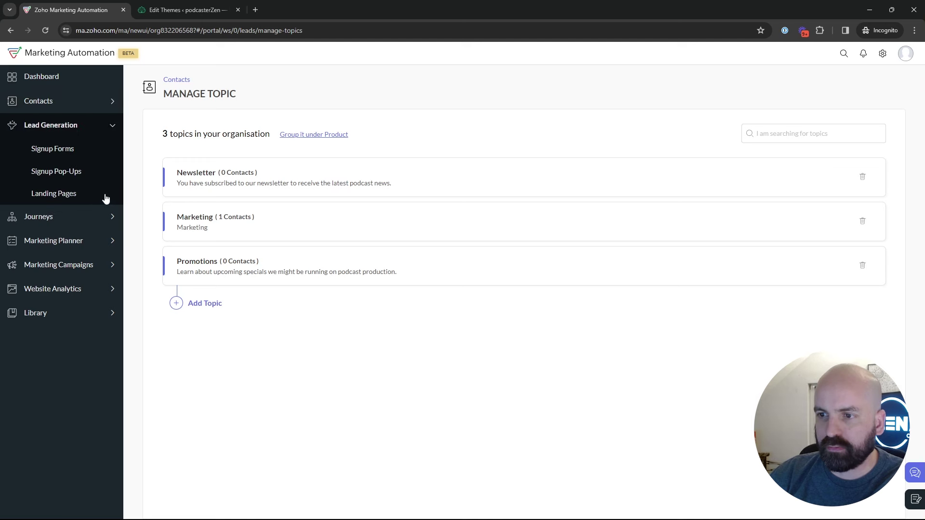
left_click(62, 105)
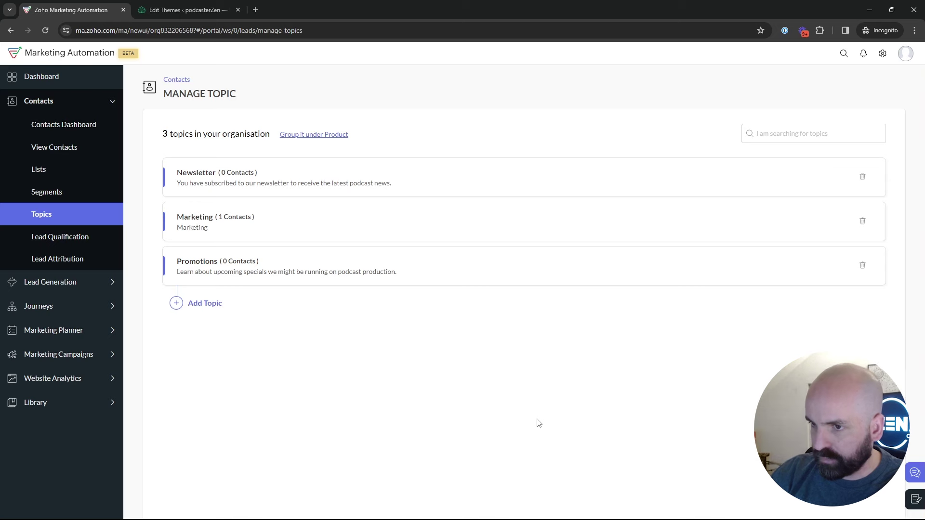
left_click(52, 172)
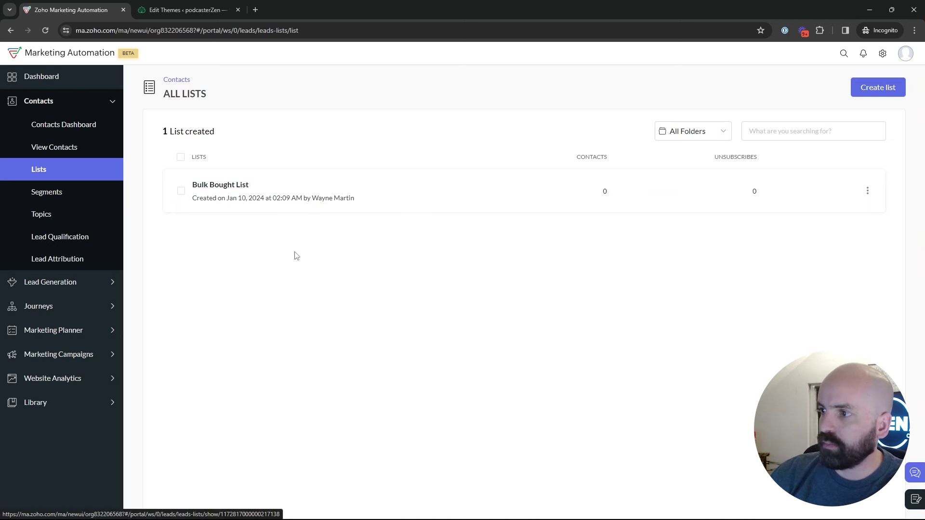
Create and save a new contact list named 'Example List'
left_click(893, 93)
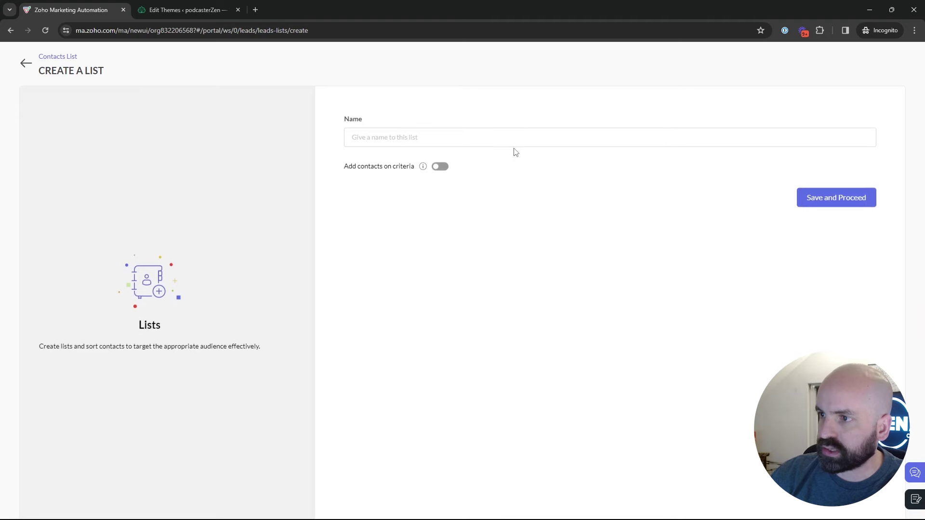
left_click(515, 138)
type("Example List")
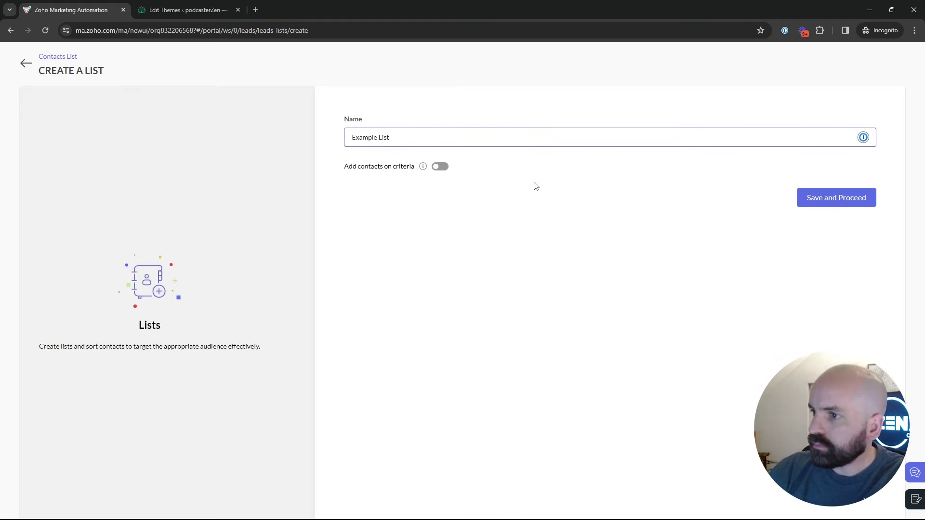
left_click(854, 205)
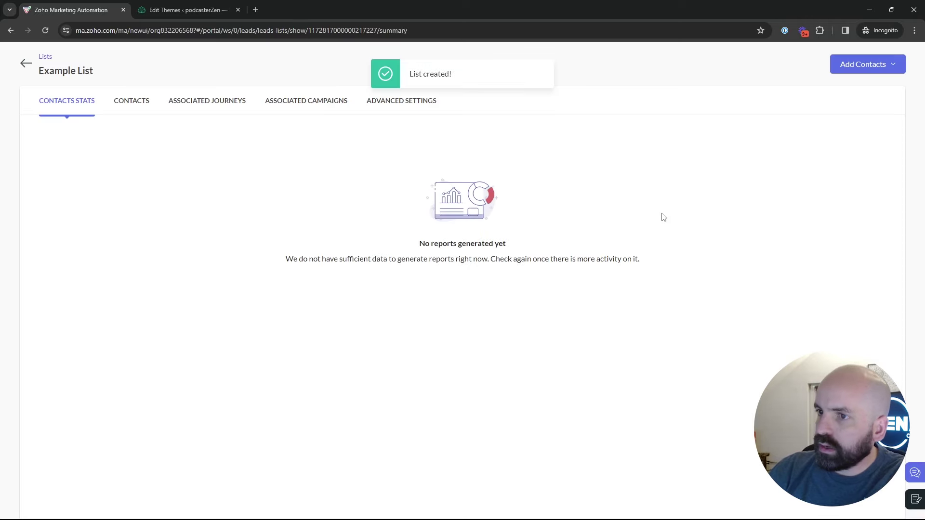
Check the Add Contacts options, return to All Lists, and open Segments
left_click(889, 73)
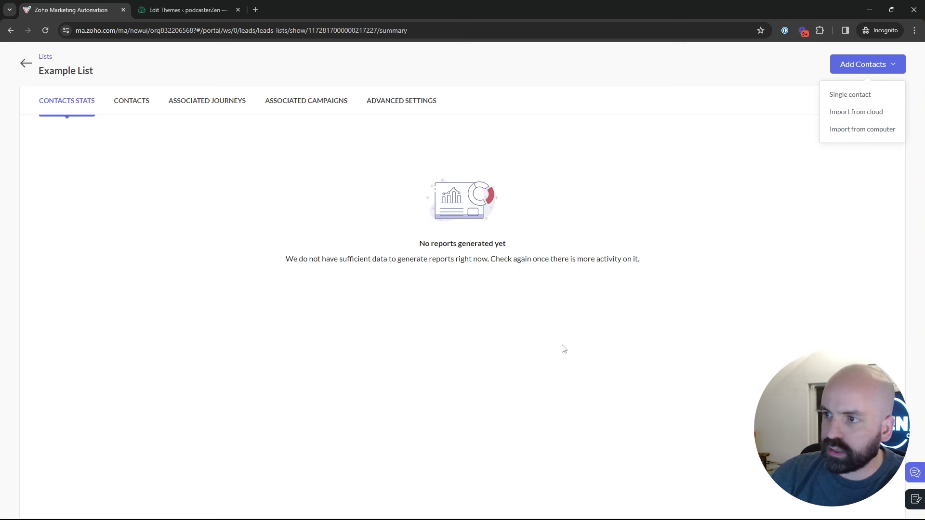
left_click(26, 63)
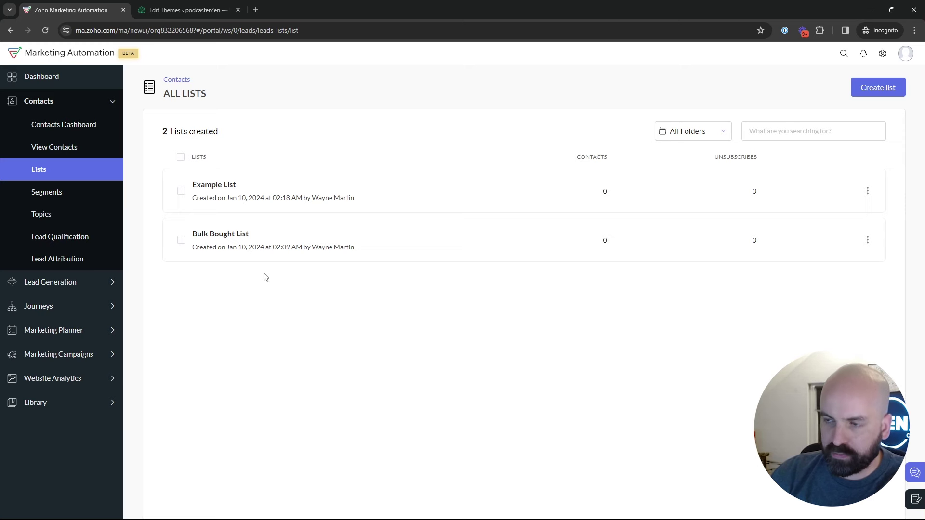
left_click(63, 192)
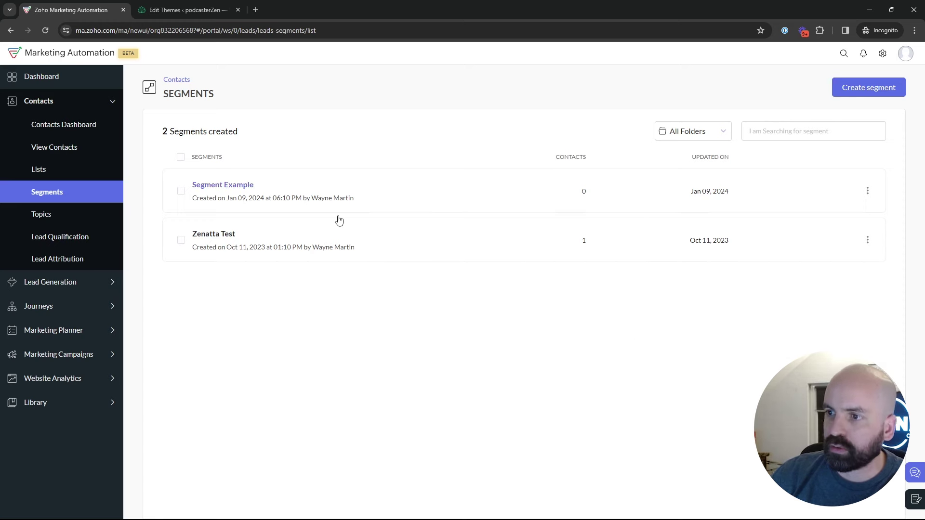
left_click(879, 93)
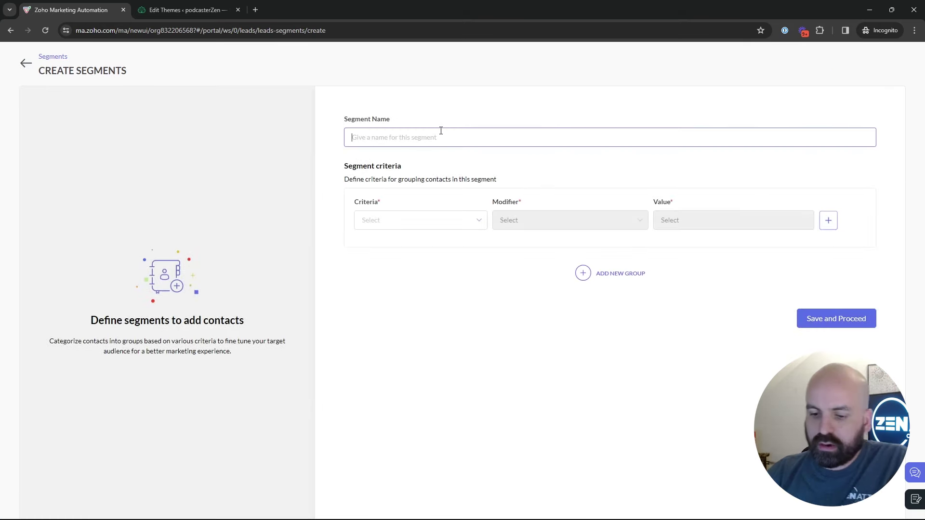
type("Newsletter")
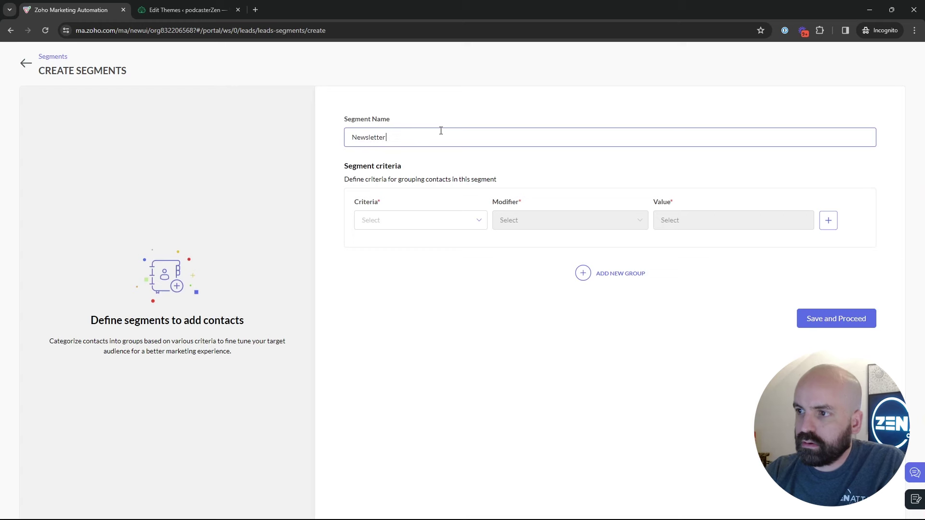
type(" Segment")
left_click(421, 220)
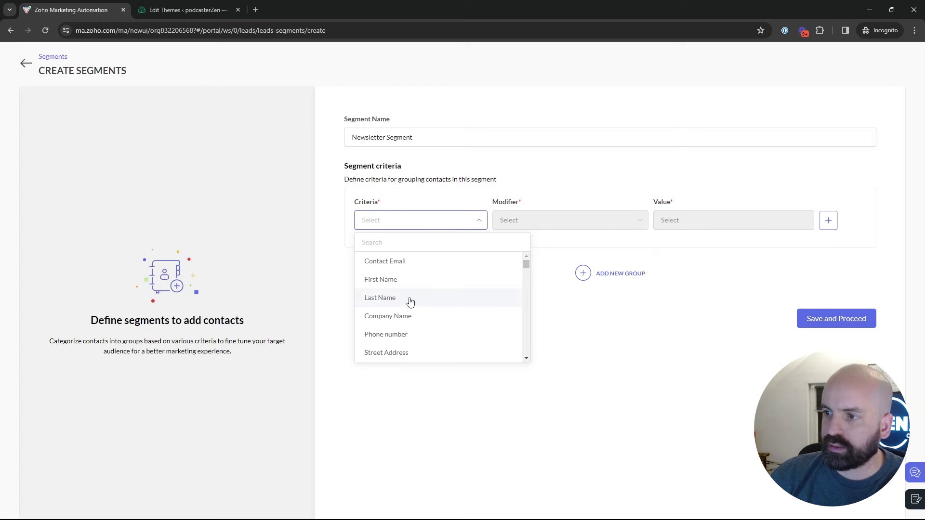
scroll(447, 288, "down", 3)
scroll(447, 287, "down", 10)
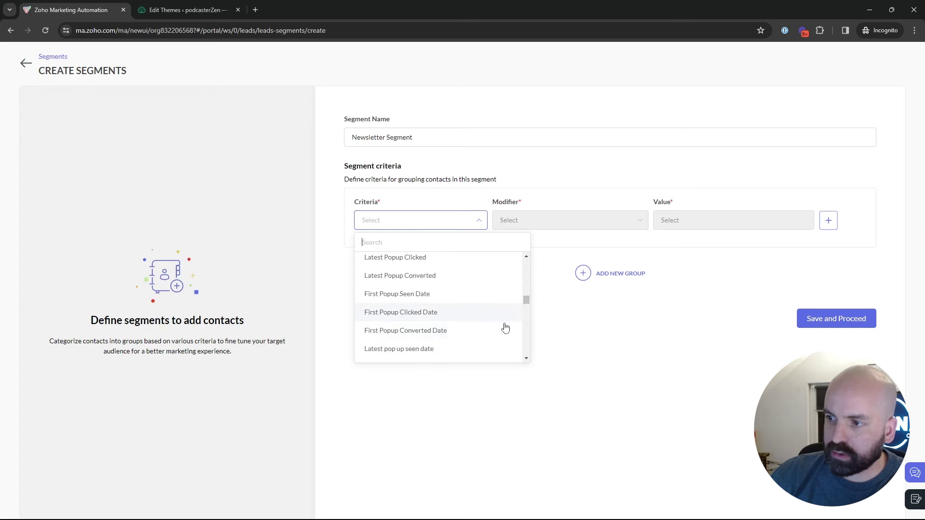
left_click(770, 338)
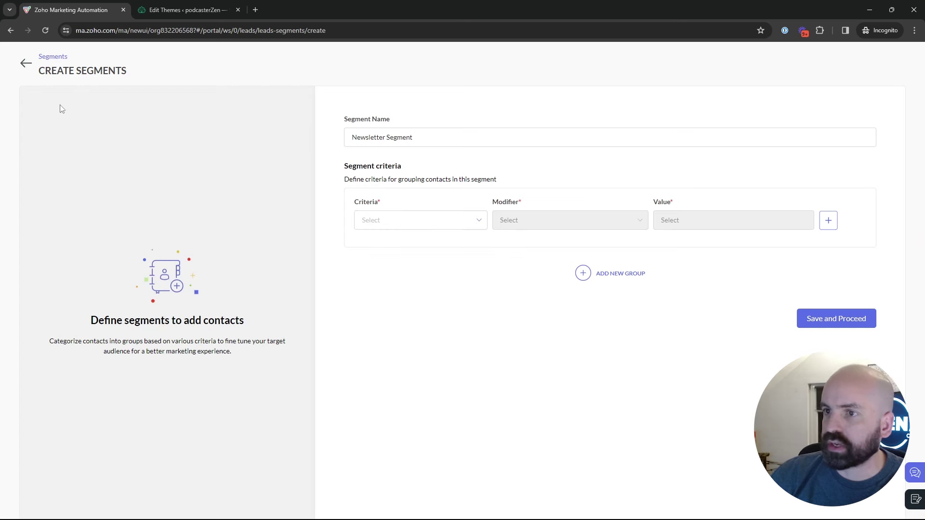
left_click(25, 64)
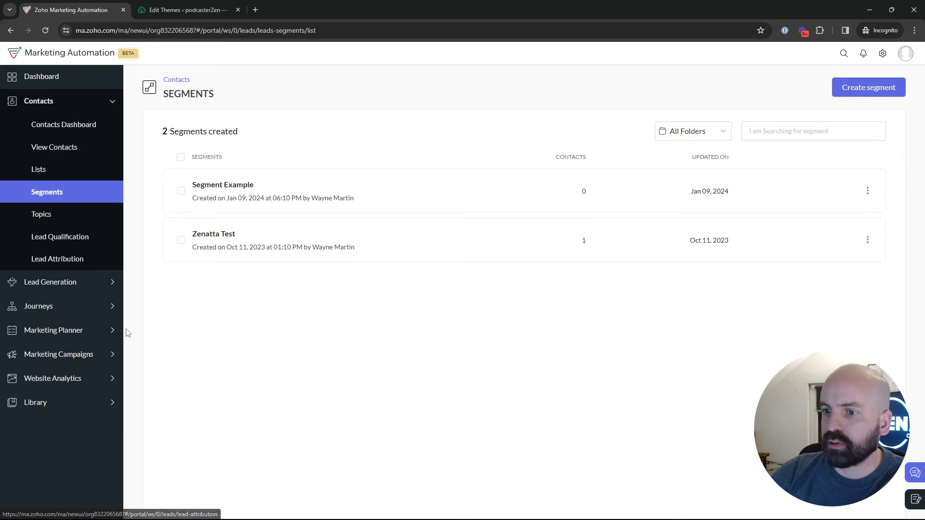
Start a new campaign from Marketing Campaigns > Email
left_click(103, 355)
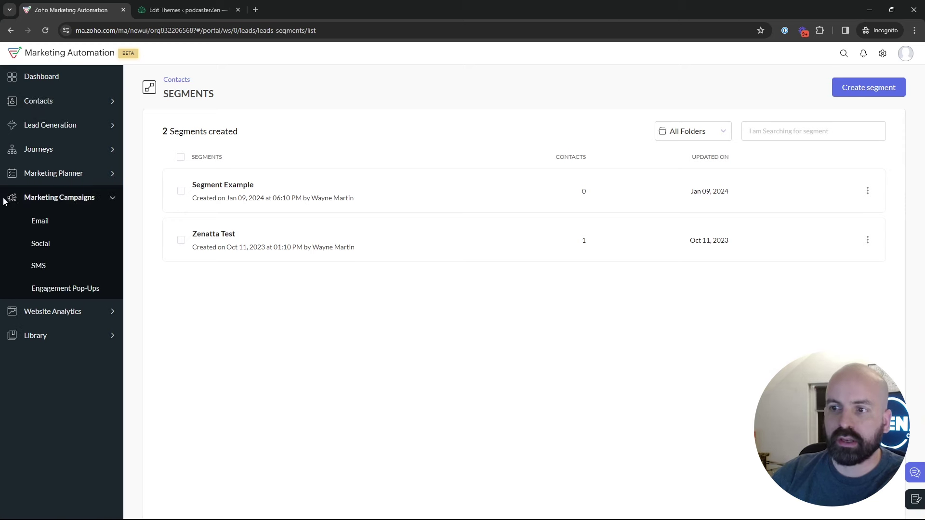
left_click(47, 219)
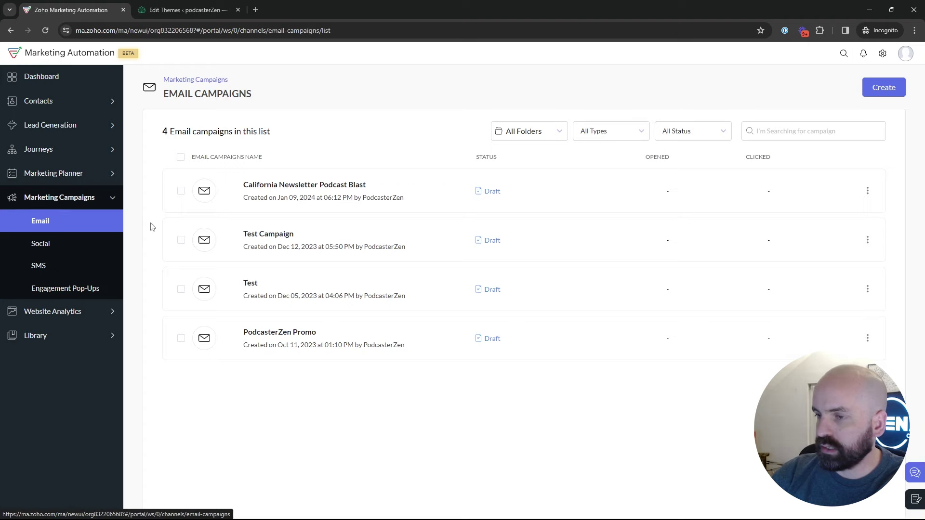
left_click(894, 89)
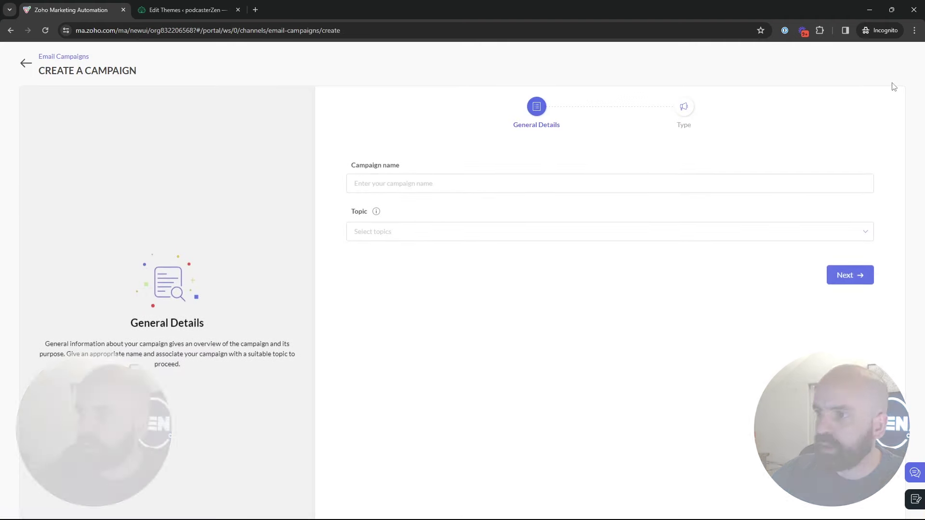
Name the campaign 'Webinar Demo', choose the Promotions topic, and continue
left_click(453, 171)
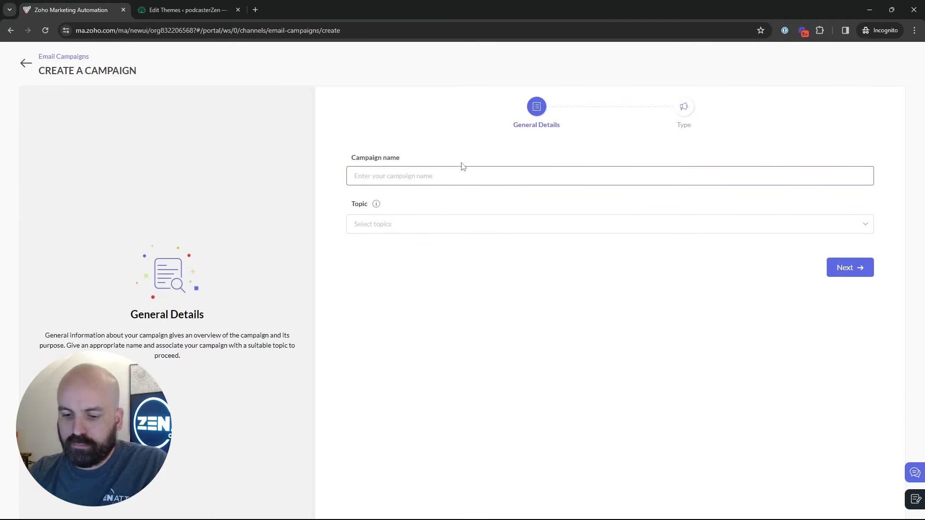
type("Webinar ")
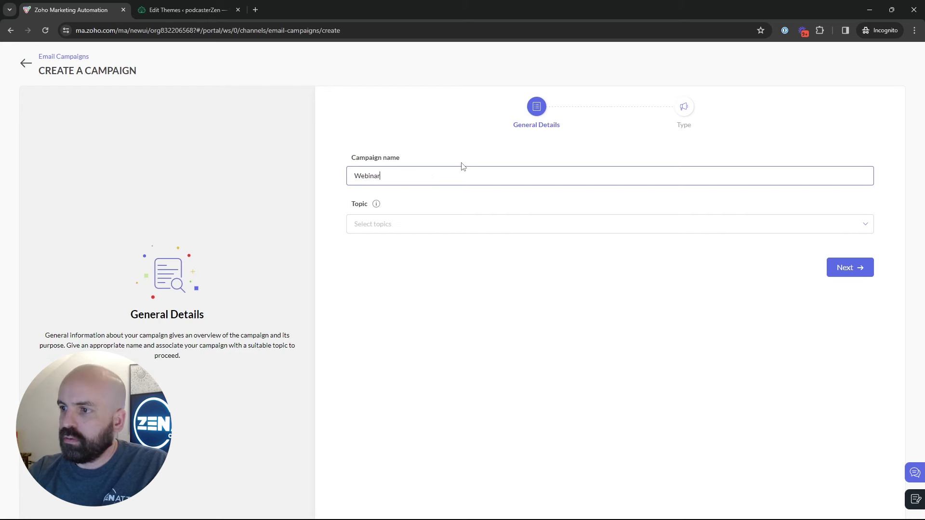
type("Demo")
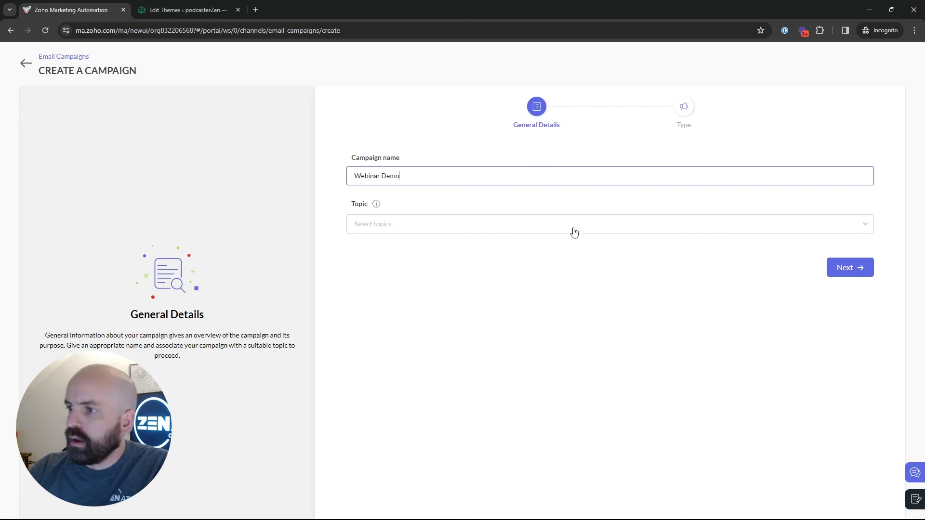
left_click(487, 217)
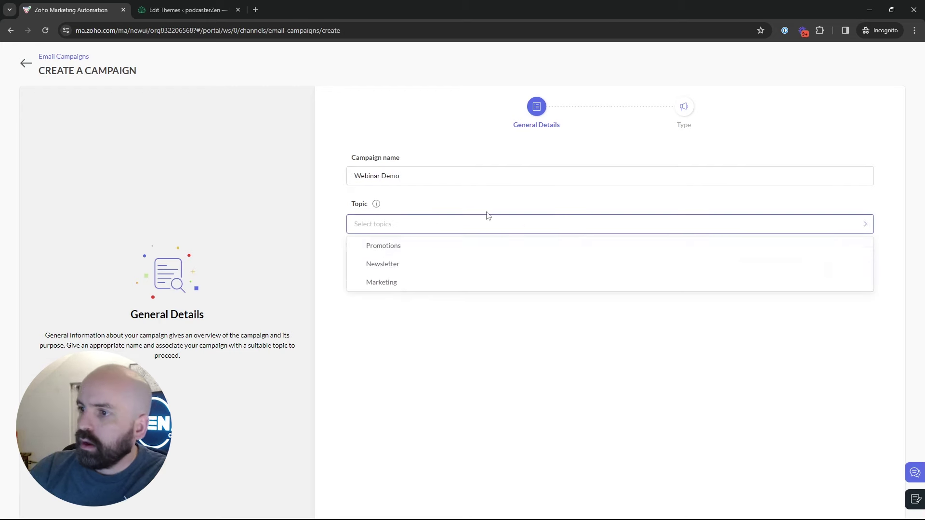
left_click(402, 245)
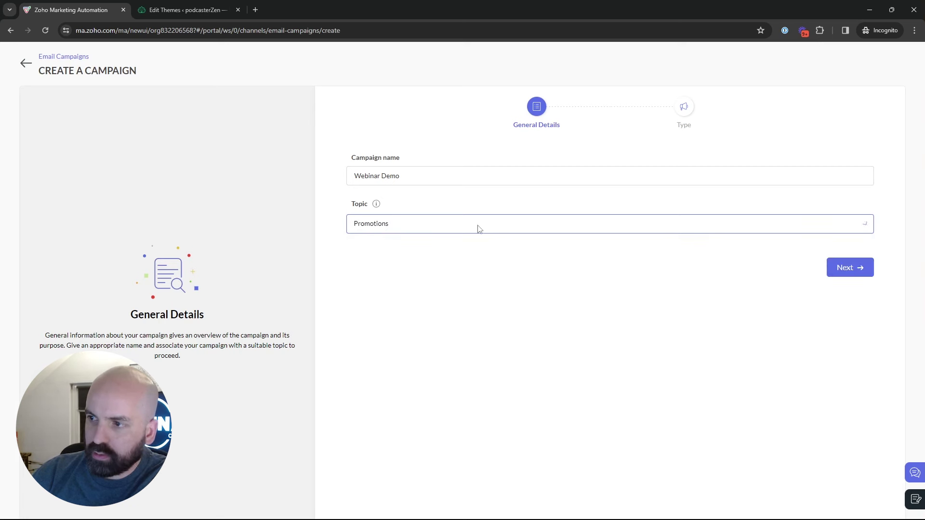
left_click(868, 272)
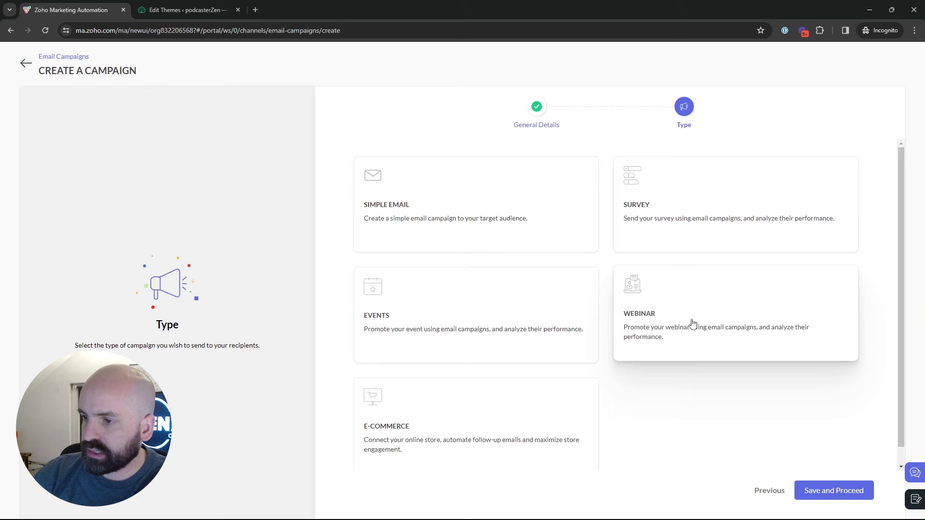
Choose the Simple Email type for Webinar Demo and save it
scroll(566, 393, "down", 1)
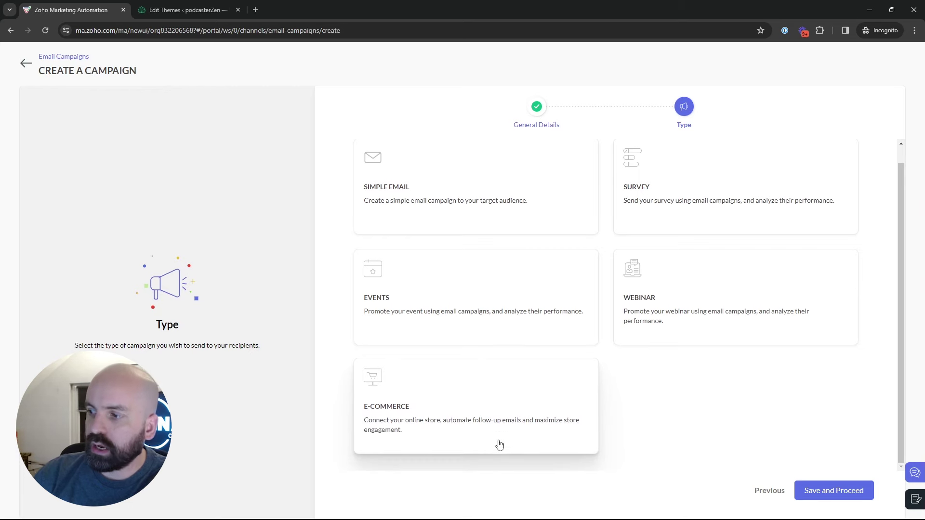
scroll(512, 421, "up", 1)
left_click(484, 236)
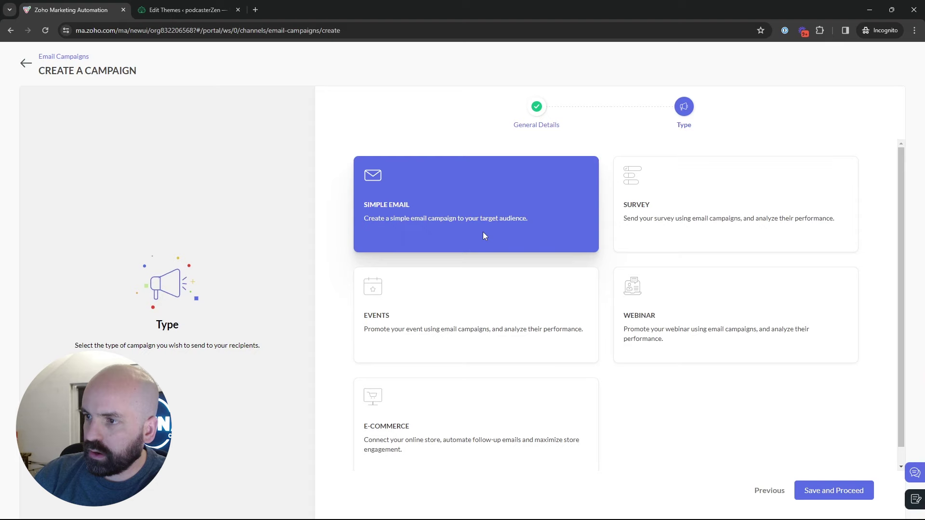
left_click(832, 497)
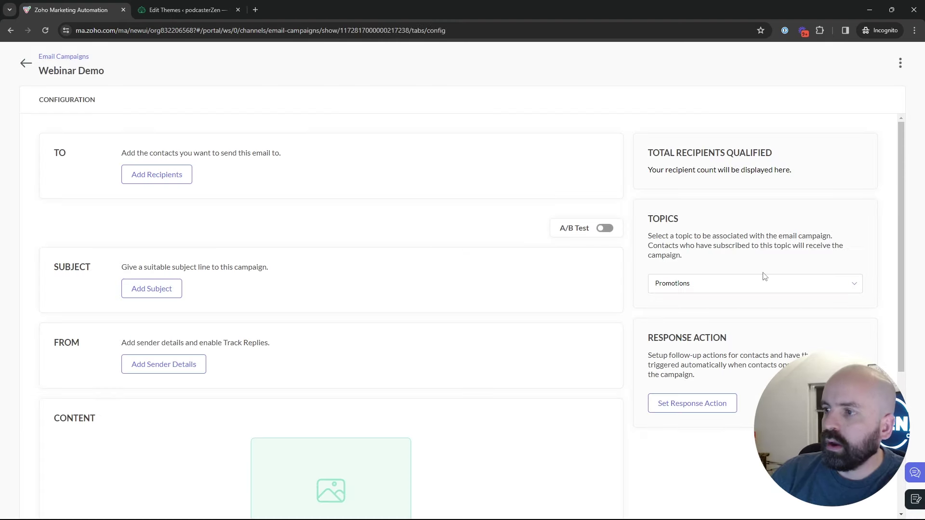
Set the Zenatta Test segment as Webinar Demo's recipients and save
scroll(371, 267, "down", 2)
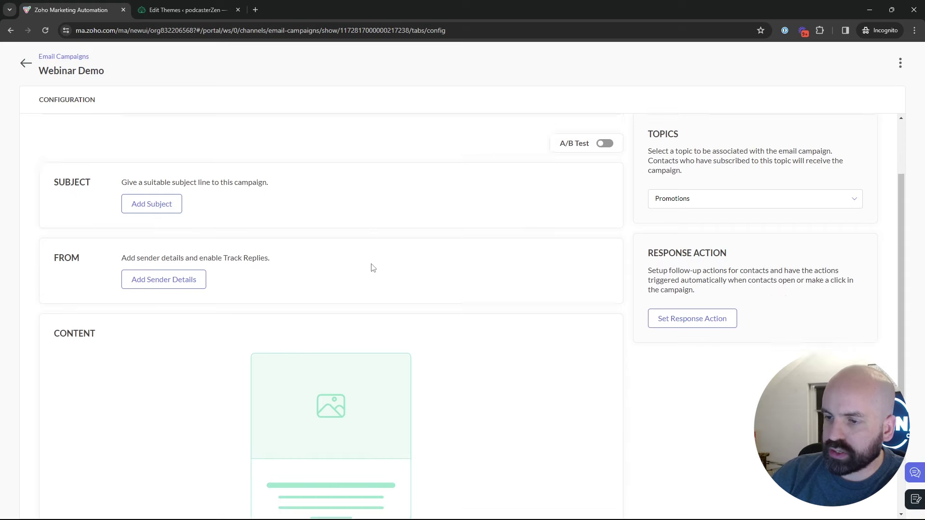
scroll(386, 291, "up", 2)
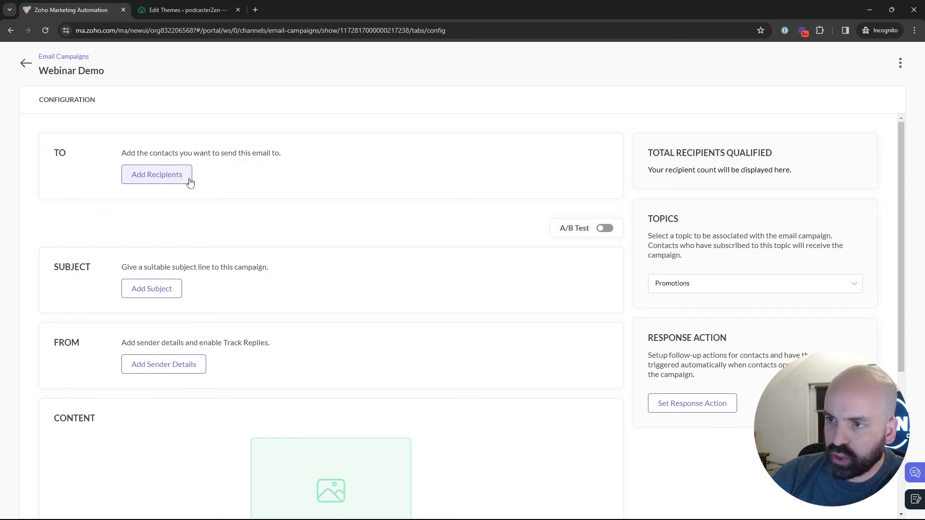
scroll(359, 337, "down", 3)
scroll(260, 255, "up", 3)
left_click(160, 177)
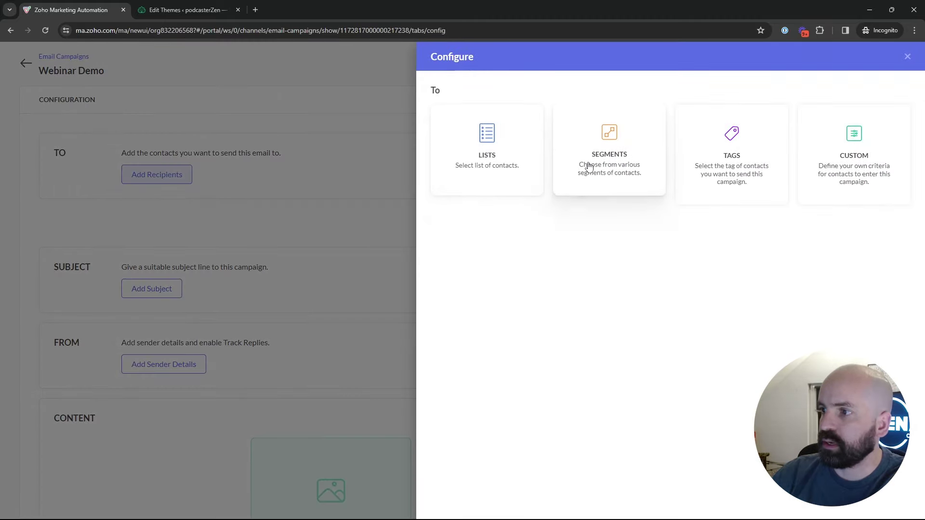
left_click(591, 166)
left_click(512, 137)
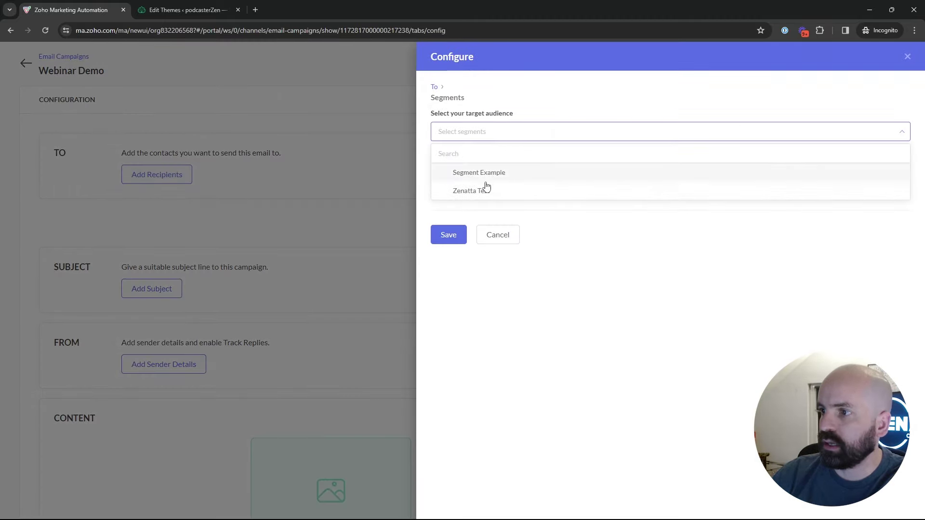
left_click(481, 191)
left_click(448, 235)
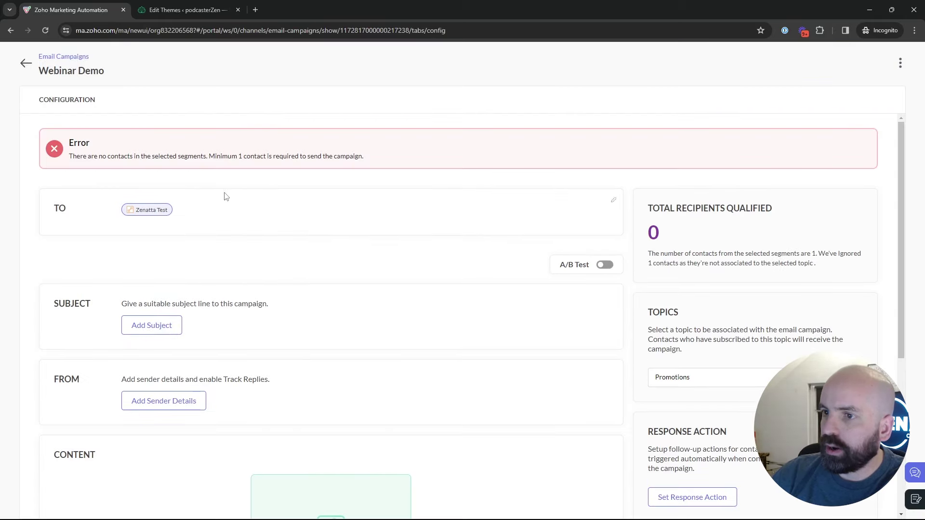
scroll(532, 264, "down", 3)
scroll(612, 268, "up", 3)
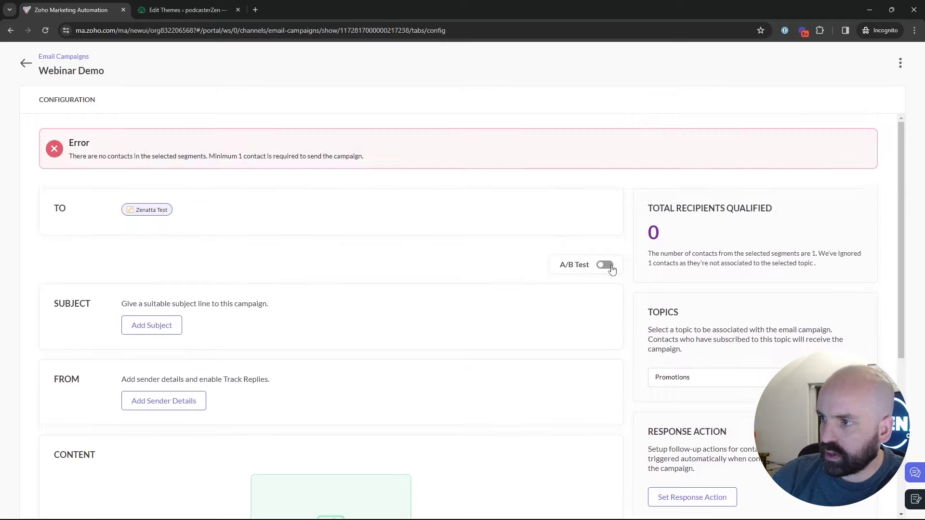
Discard the A/B testing setup so the campaign stays a single version
left_click(609, 268)
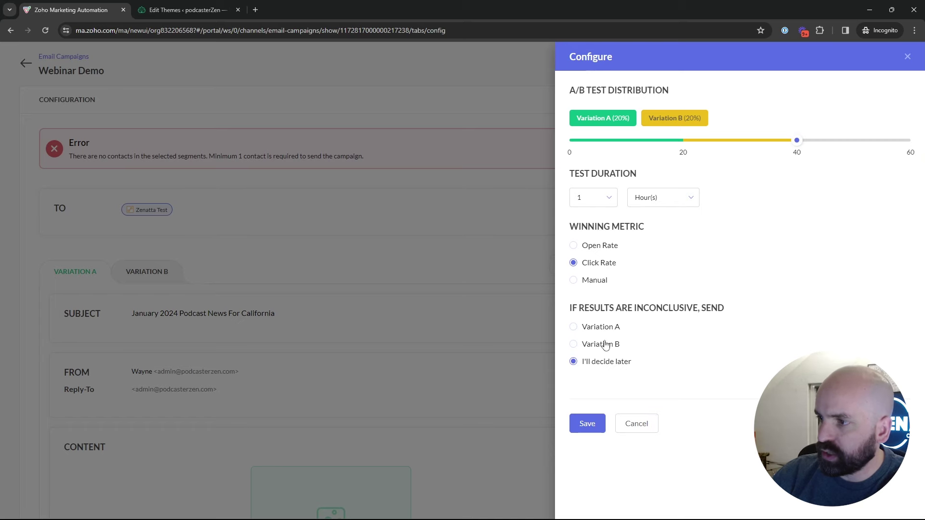
left_click(636, 424)
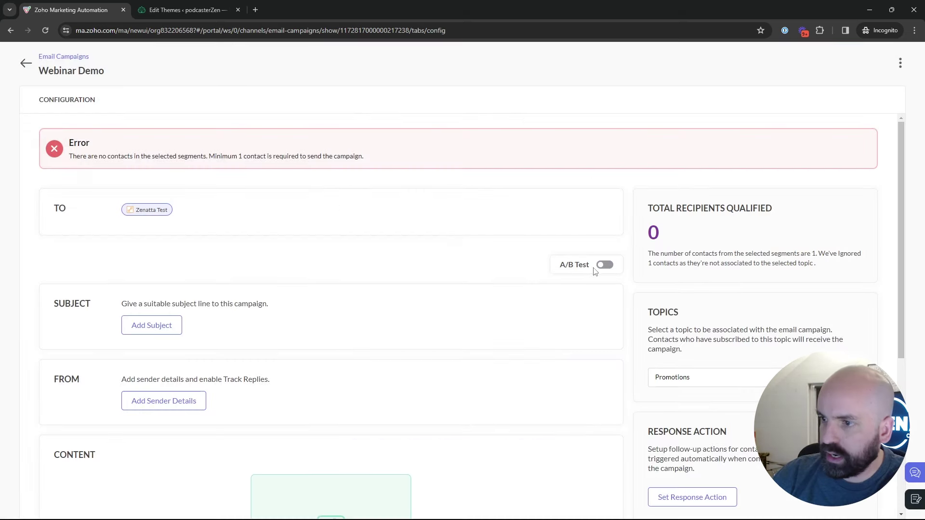
scroll(564, 342, "down", 5)
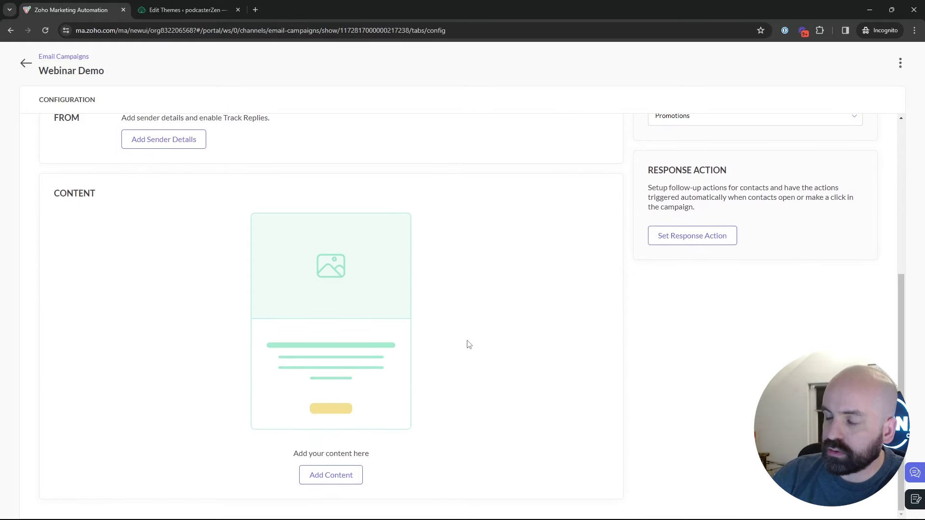
scroll(530, 436, "up", 4)
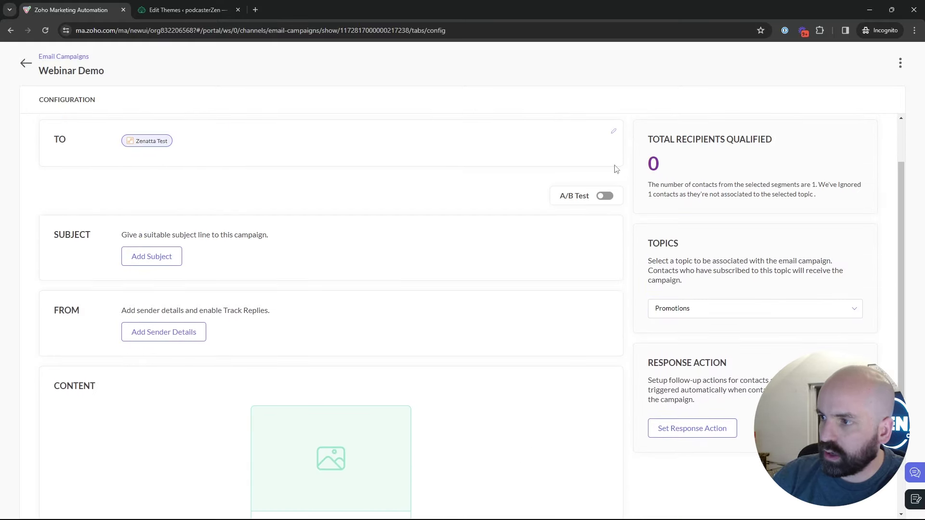
Set the subject to 'Learn about our latest New Year Podcast Promotions!'
left_click(174, 258)
left_click(543, 116)
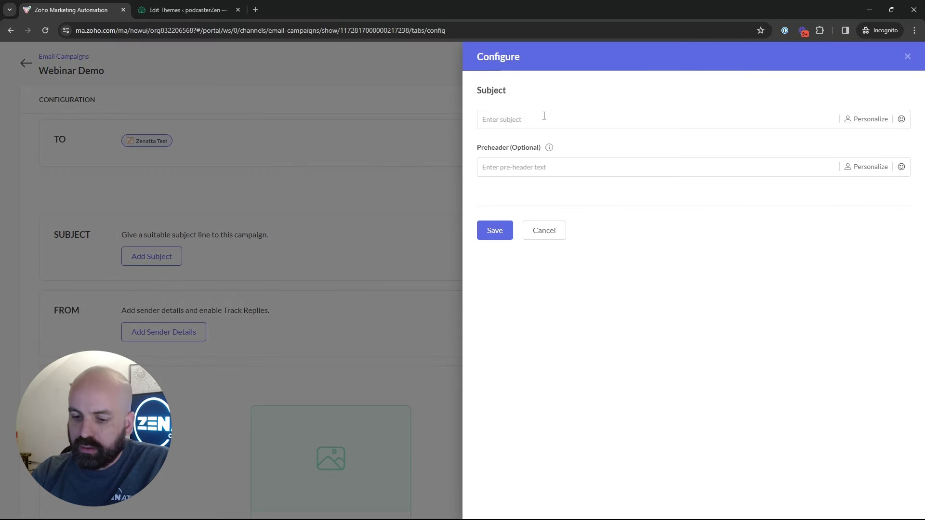
type("Learn about our latest New Year Podcast Promotions!")
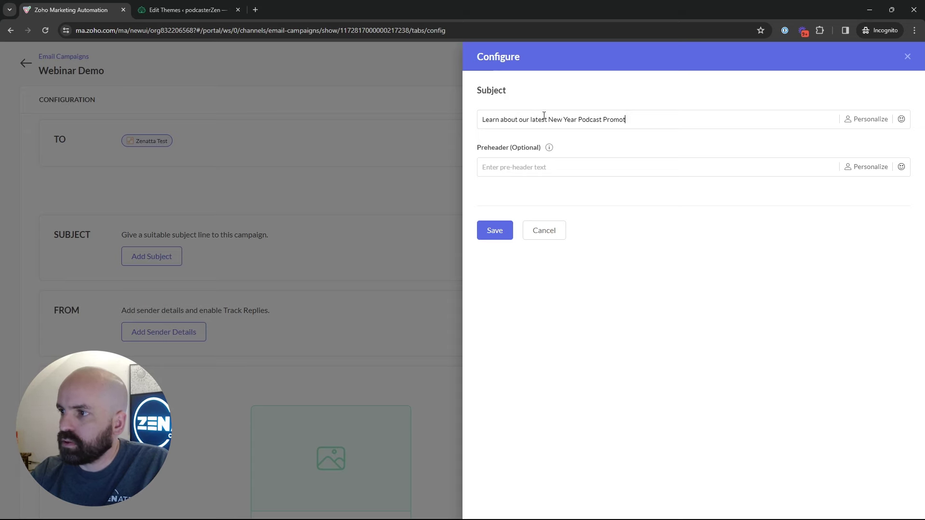
left_click(492, 232)
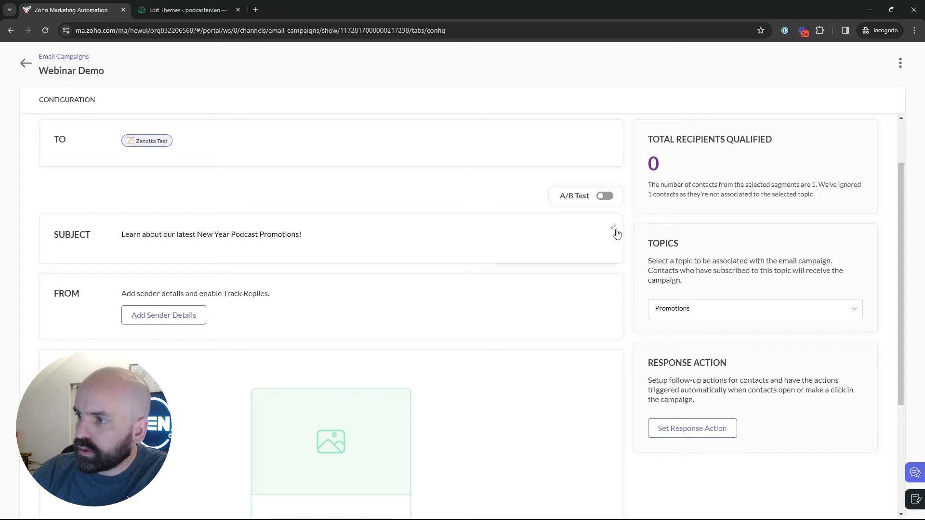
Add the preheader 'LIMITED TIME OFFER!' to the subject and save
left_click(615, 230)
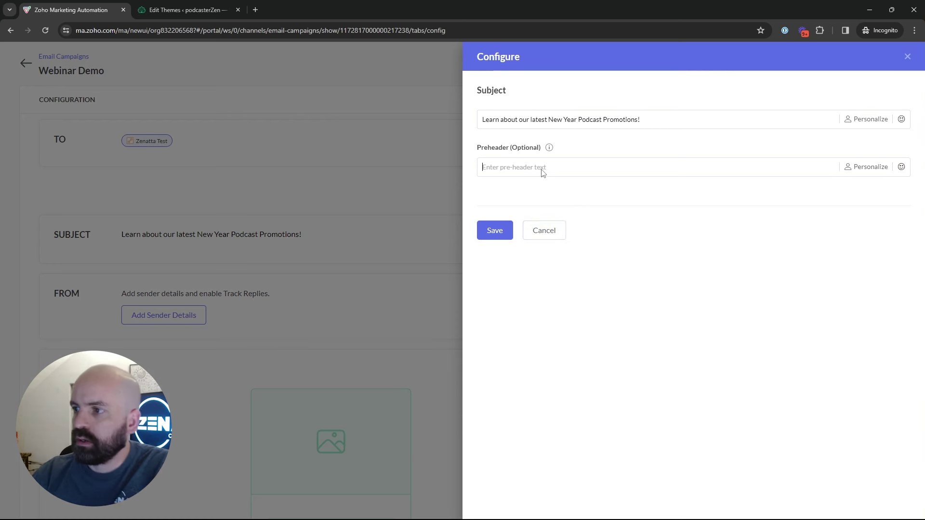
type("LIMTIE")
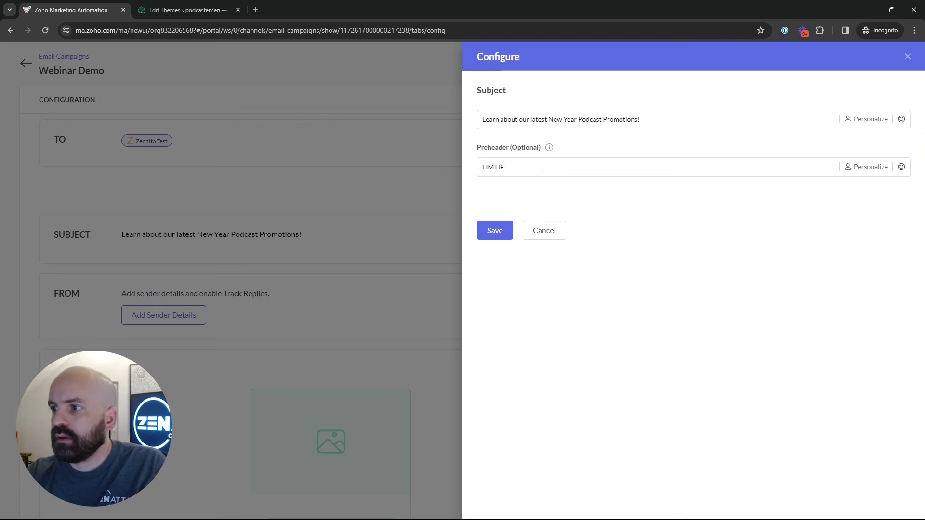
type("D TIME OFFER!")
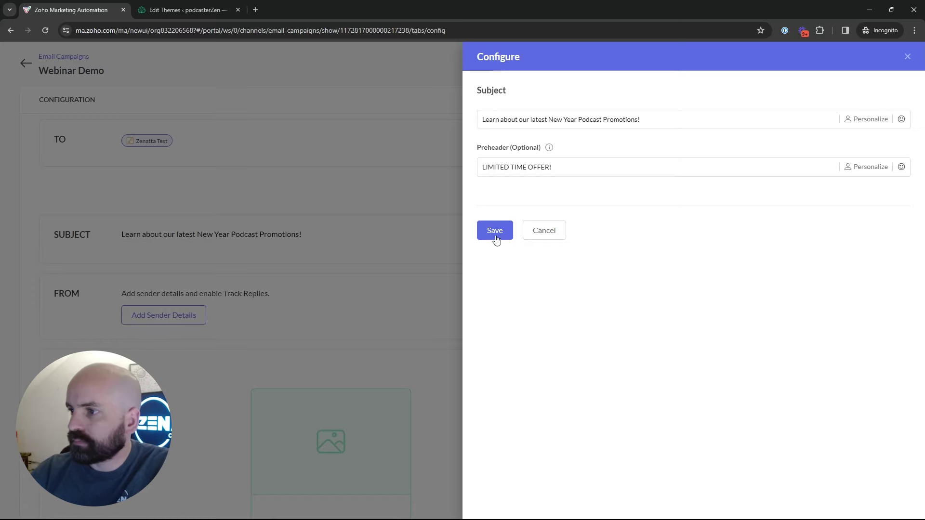
left_click(488, 234)
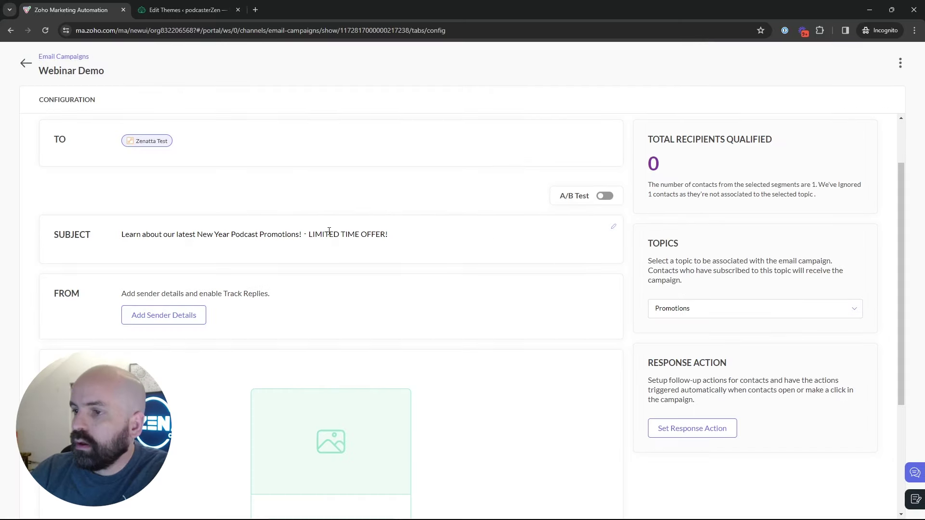
Set the campaign sender to PodcasterZen with the site's admin e-mail address, then open the template gallery
left_click(453, 296)
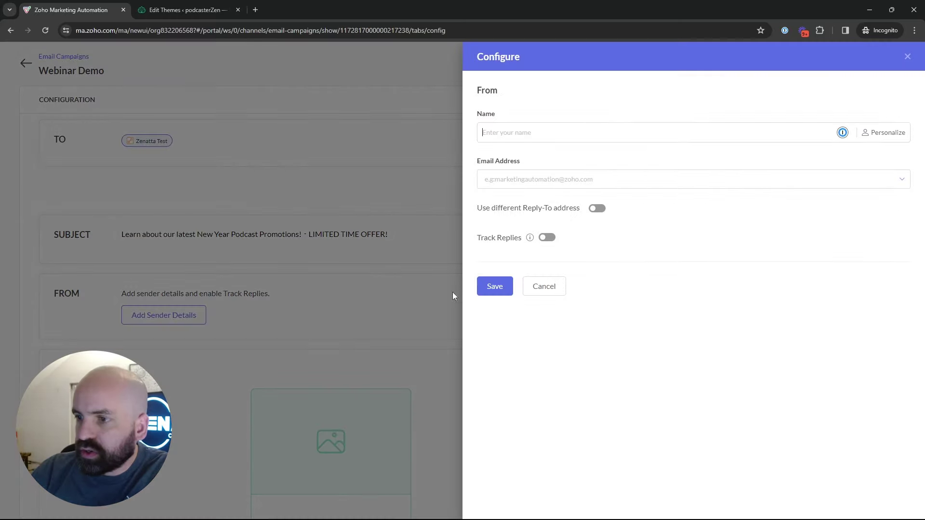
left_click(602, 126)
type("PodcasterZen")
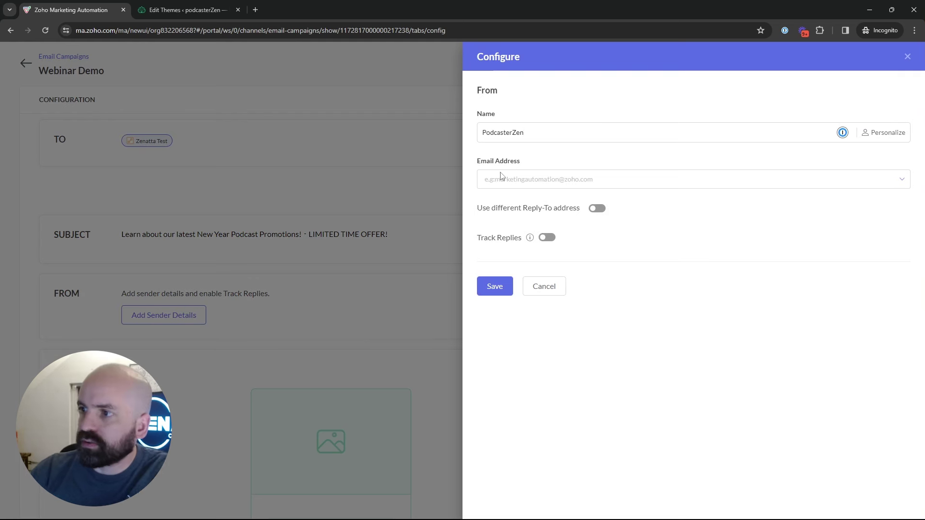
left_click(501, 179)
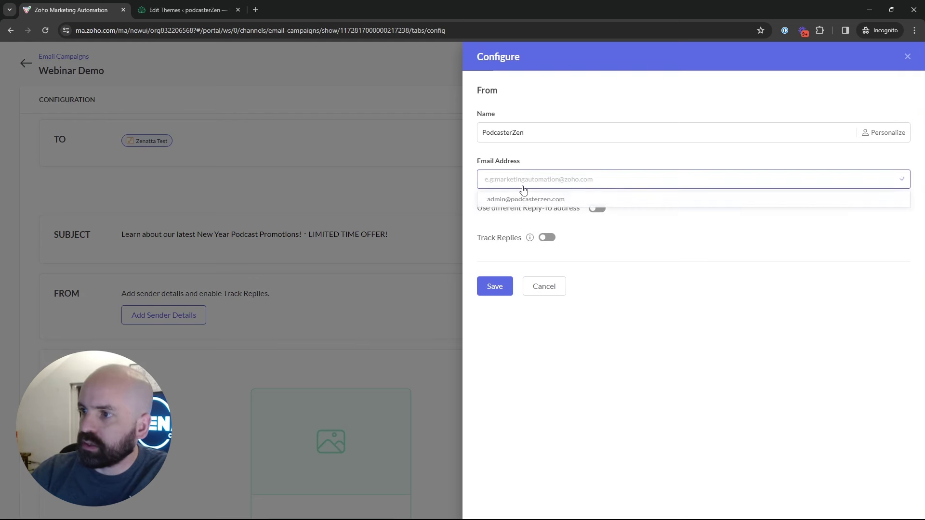
left_click(549, 205)
left_click(489, 288)
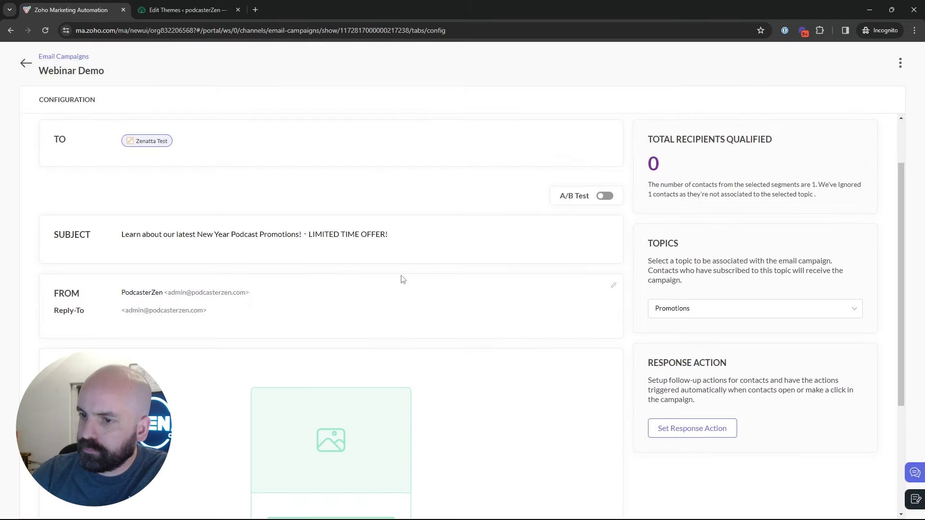
scroll(395, 333, "down", 4)
left_click(348, 477)
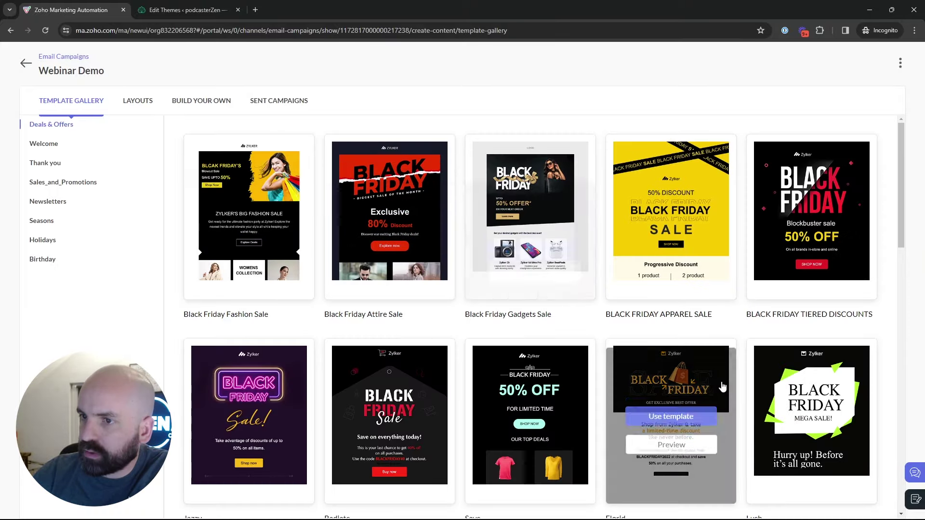
After browsing Layouts and Build Your Own, apply the Black Friday Fashion Sale template and save
scroll(699, 386, "down", 10)
scroll(698, 385, "up", 8)
left_click(136, 101)
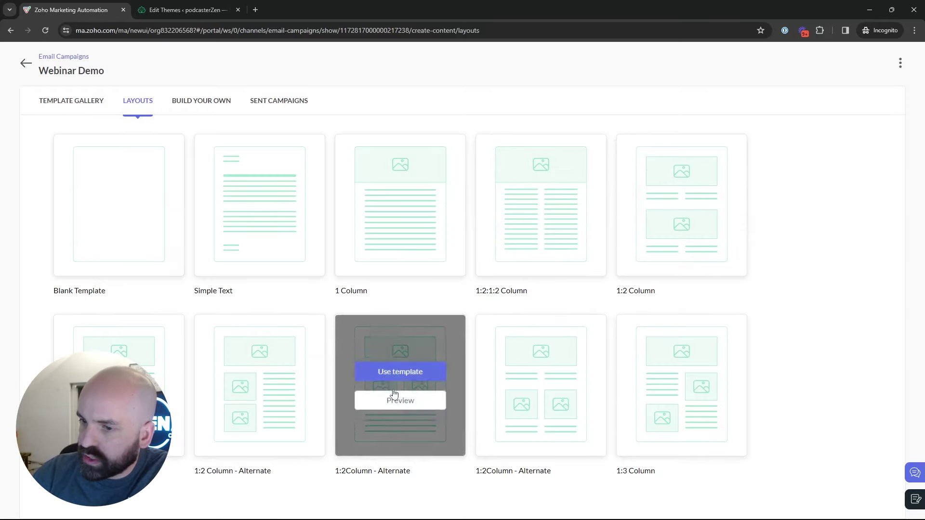
left_click(195, 101)
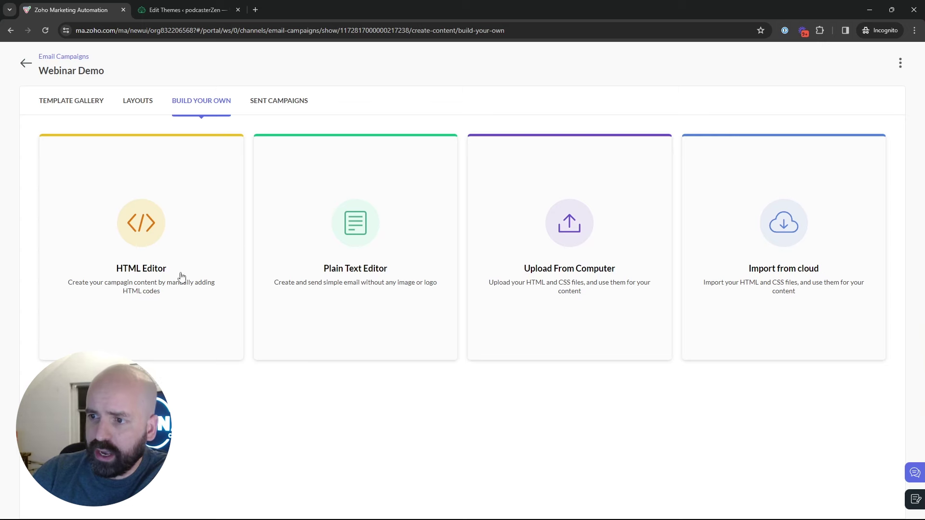
left_click(79, 104)
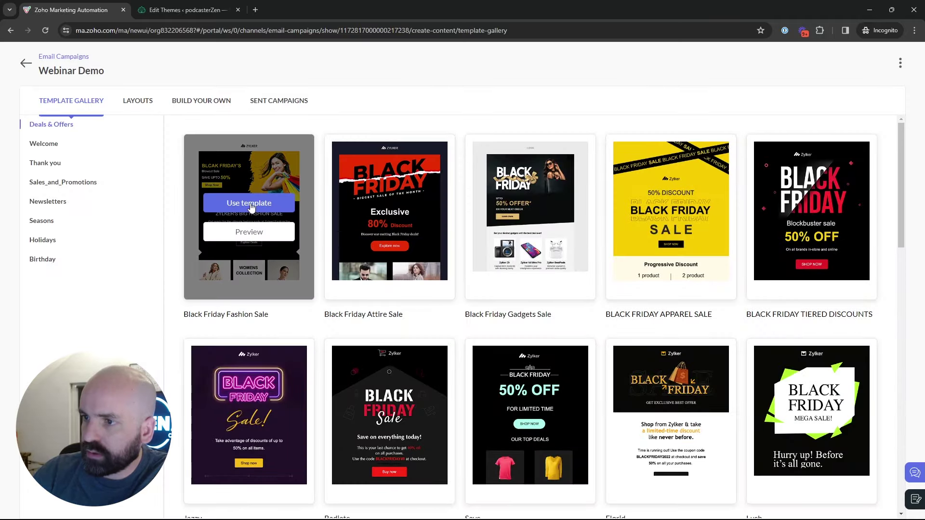
left_click(250, 204)
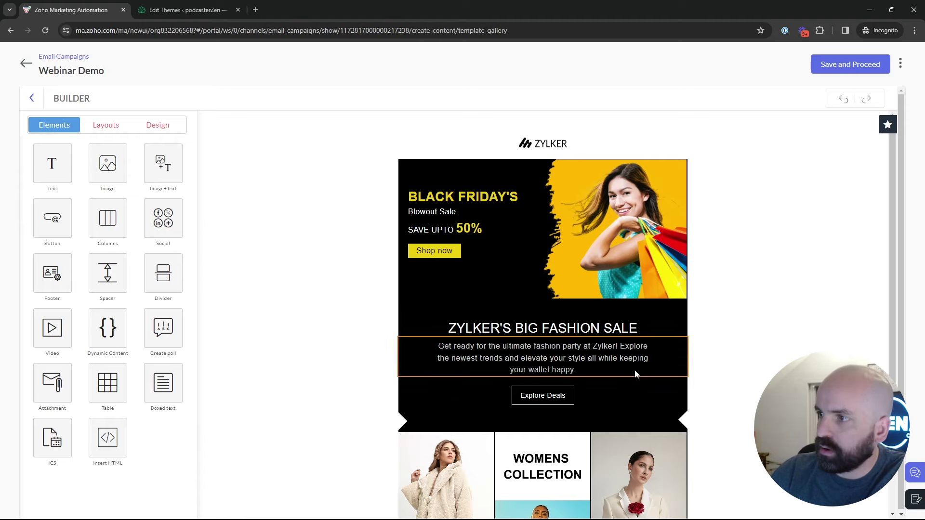
left_click(844, 69)
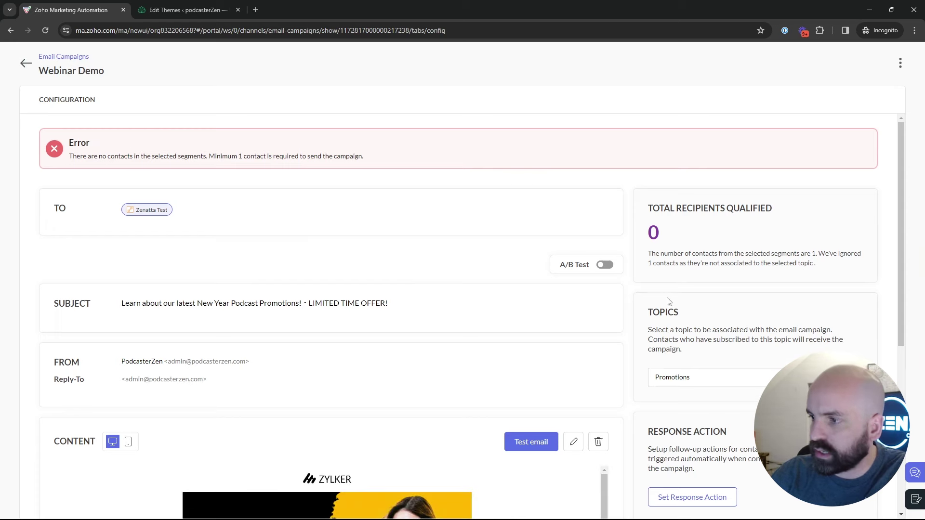
Configure a response action: clicking the commpref preferences link adds contacts to the Filled out survey list
scroll(720, 334, "down", 3)
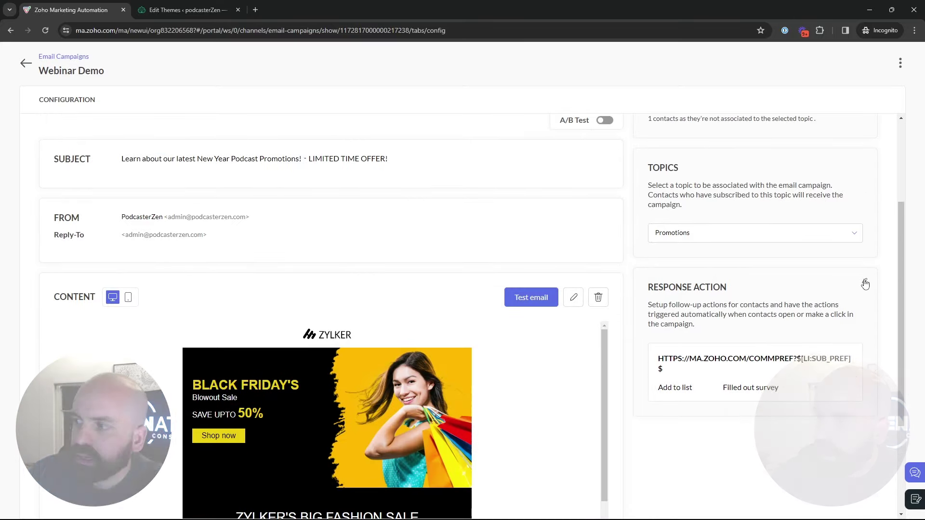
left_click(865, 284)
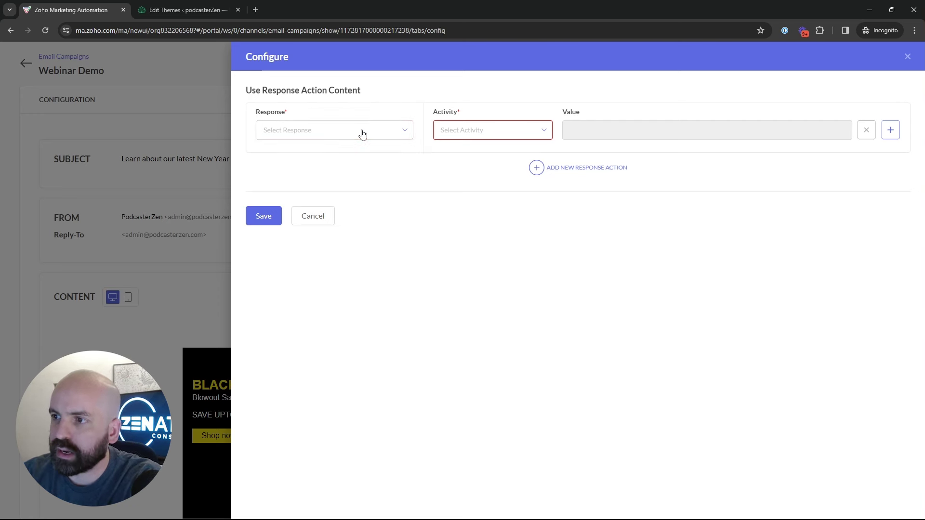
left_click(403, 135)
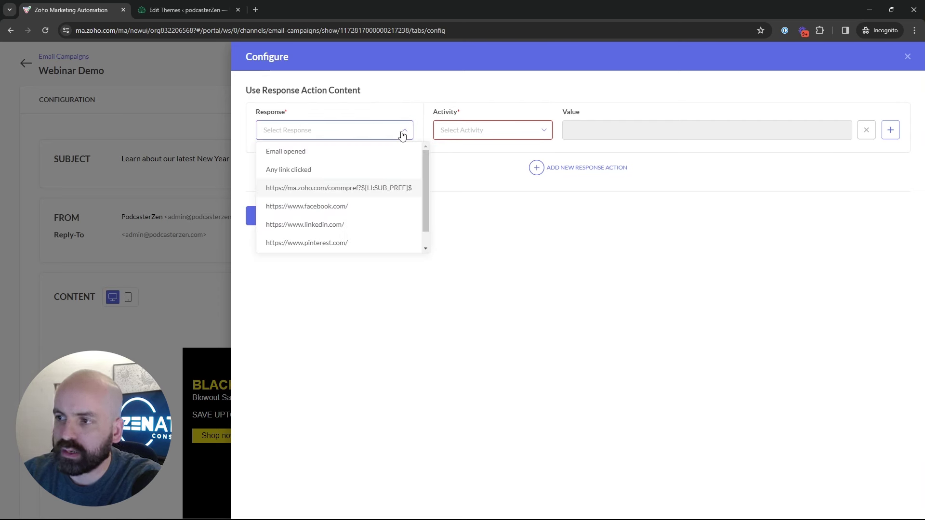
left_click(367, 196)
left_click(530, 135)
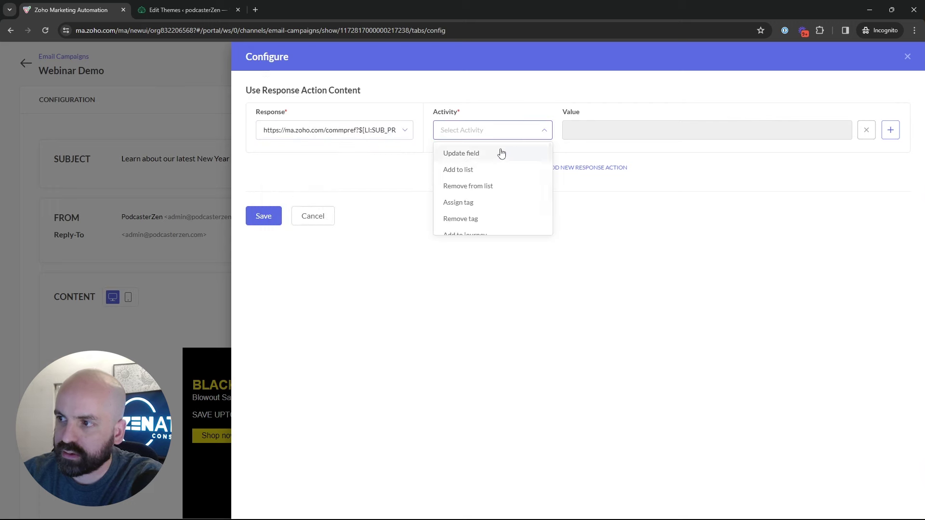
left_click(482, 172)
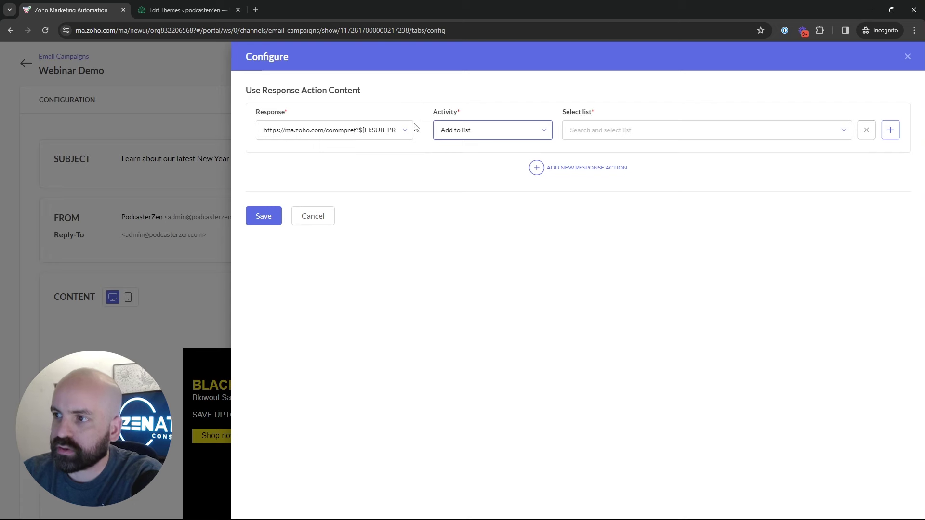
left_click(606, 132)
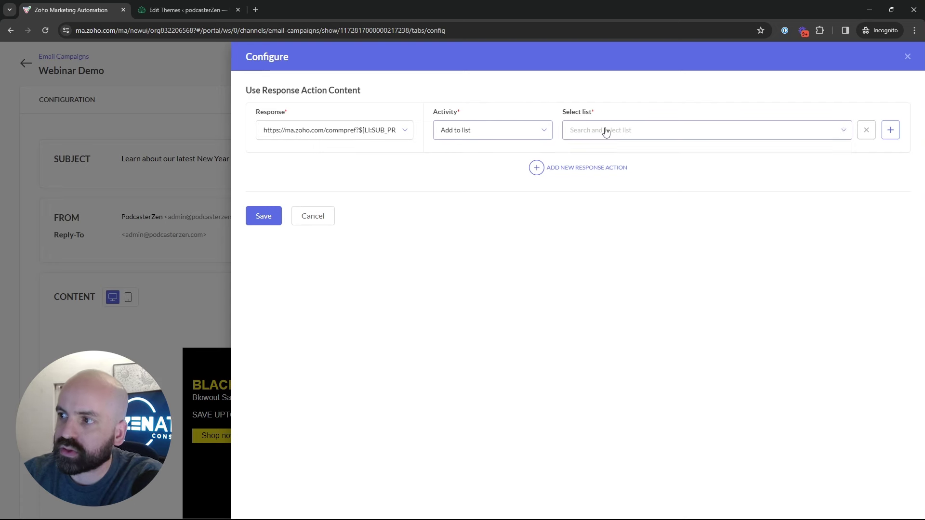
left_click(606, 131)
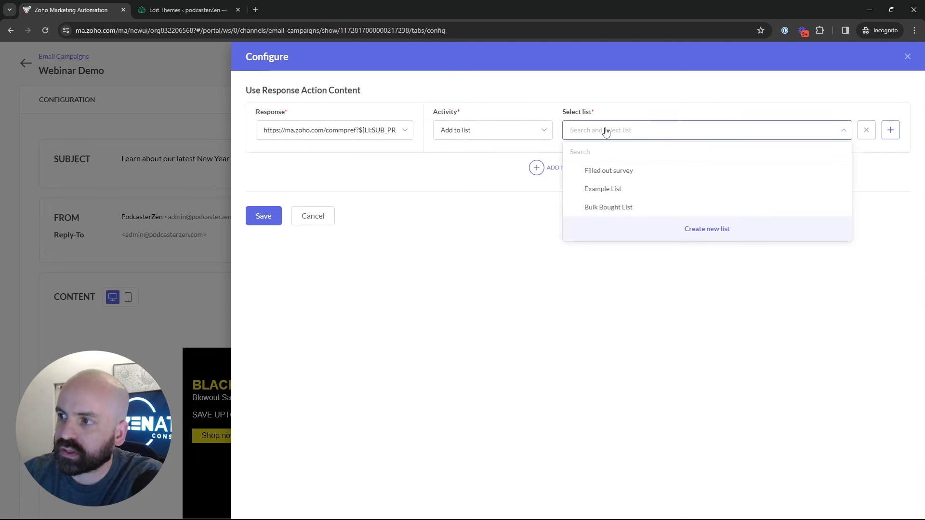
left_click(621, 171)
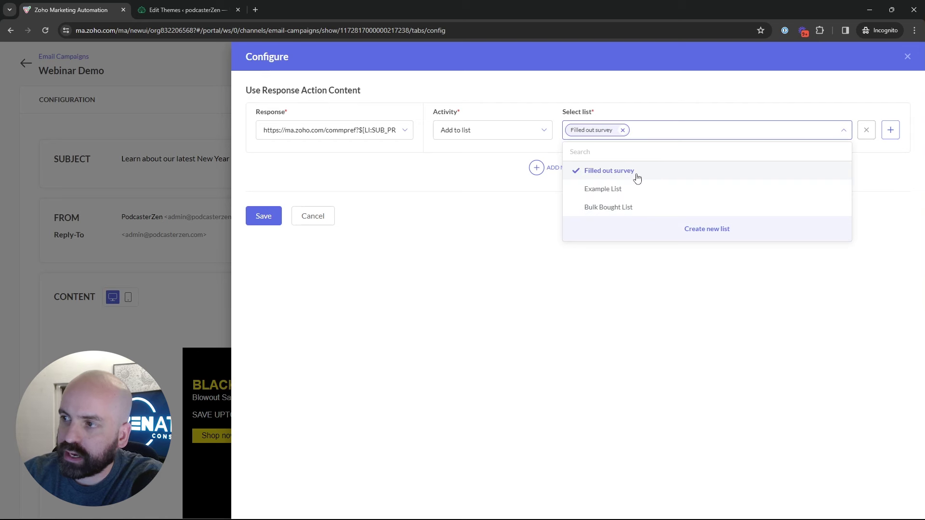
left_click(487, 208)
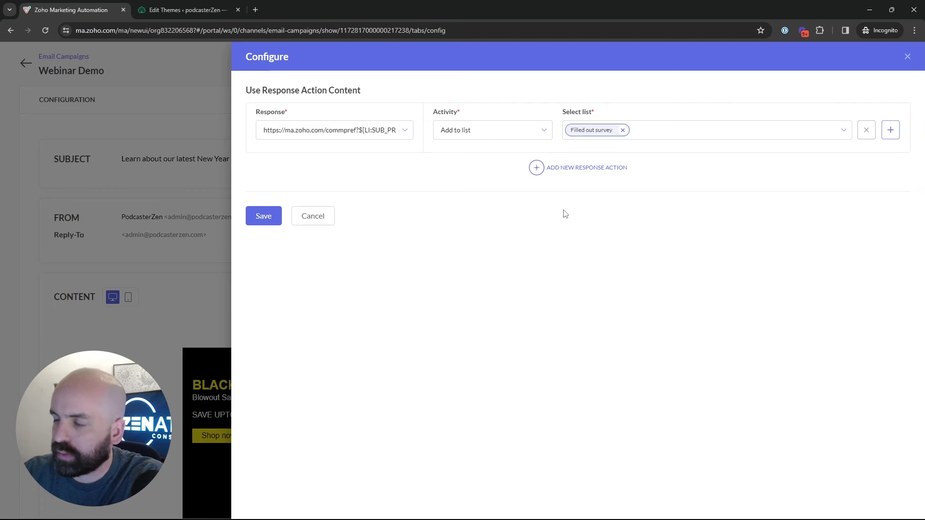
Try a second response action (Any link clicked, Add to journey), find no journeys, and cancel it
left_click(594, 170)
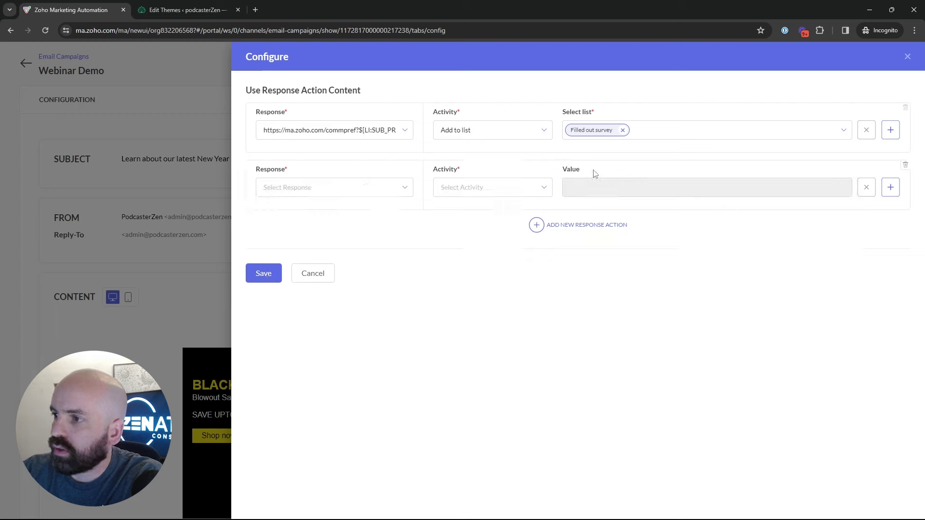
left_click(334, 187)
left_click(289, 223)
left_click(501, 187)
scroll(504, 227, "down", 2)
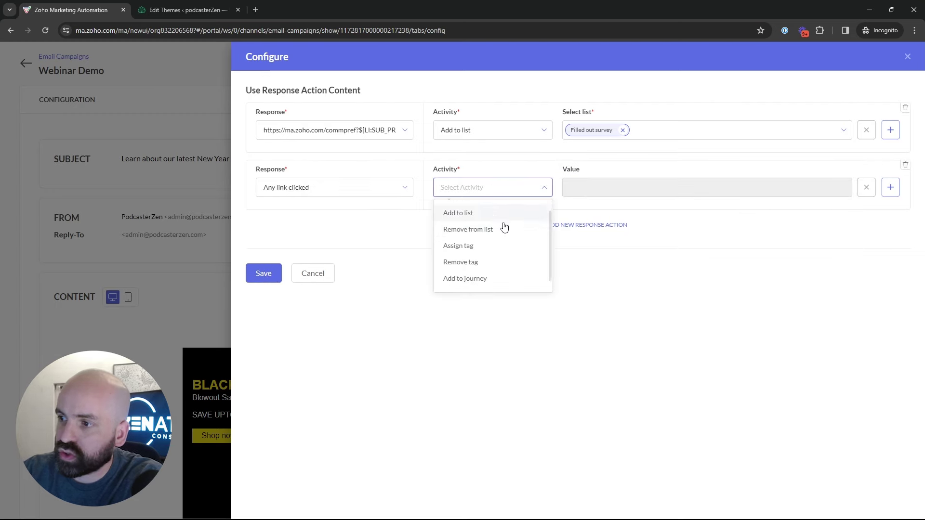
scroll(500, 260, "up", 2)
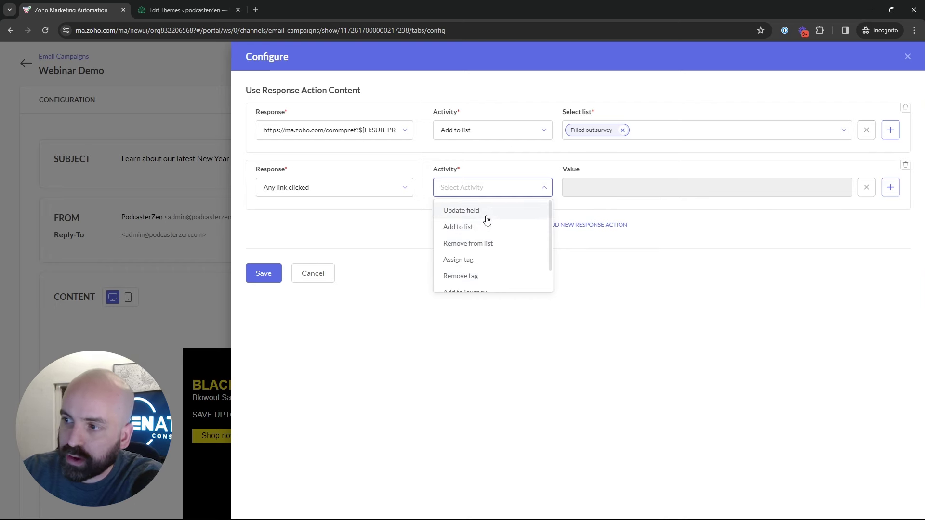
scroll(489, 272, "down", 1)
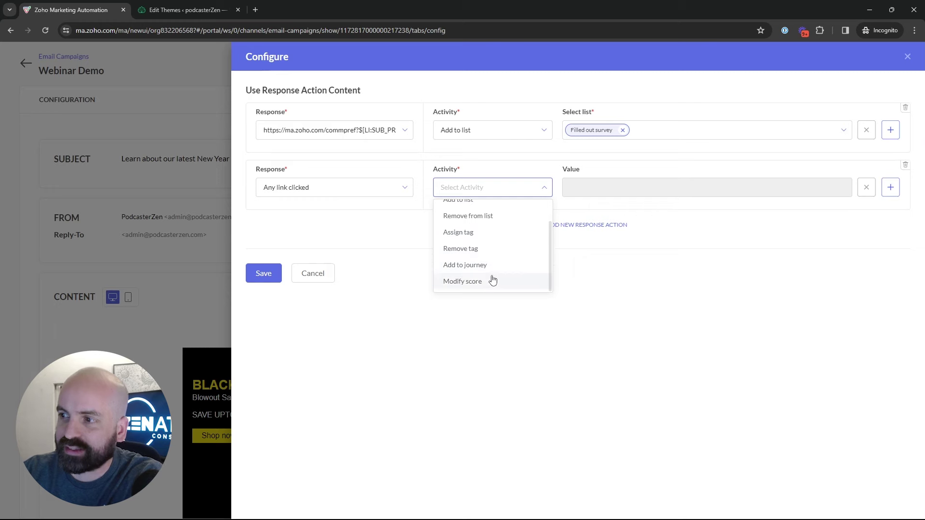
left_click(484, 266)
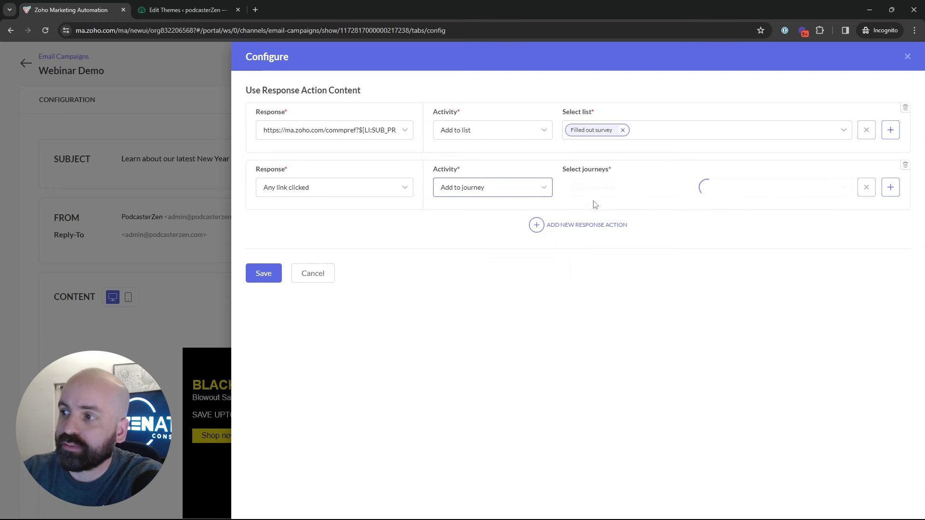
left_click(626, 190)
left_click(728, 338)
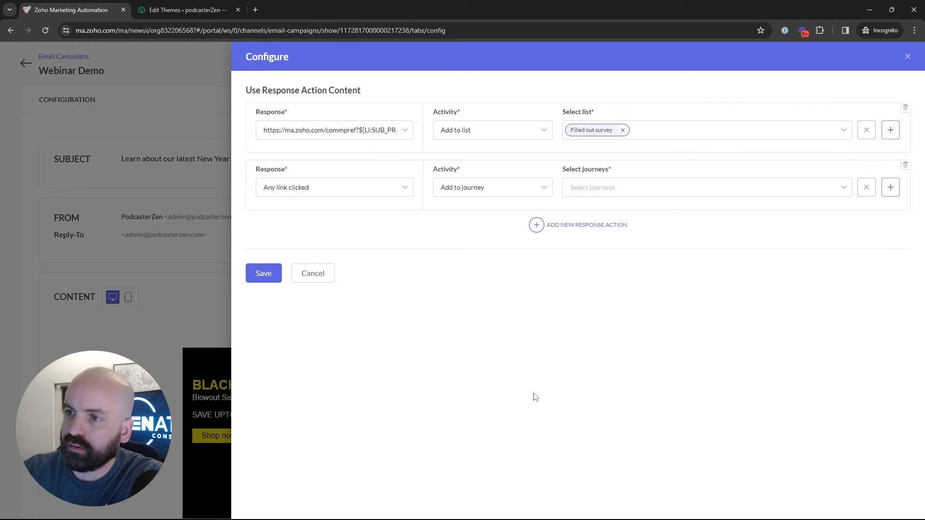
left_click(310, 273)
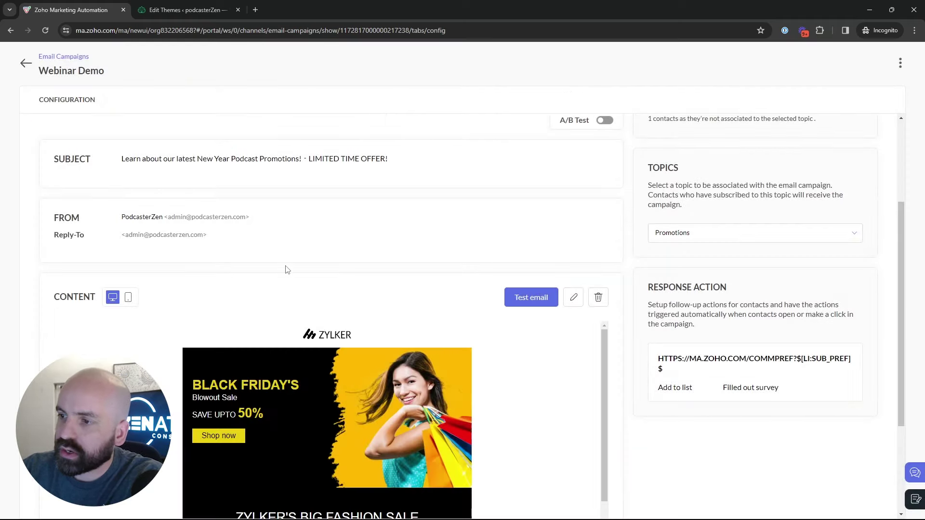
Return to the Email Campaigns list and open View Journeys, which shows no journeys yet
left_click(26, 71)
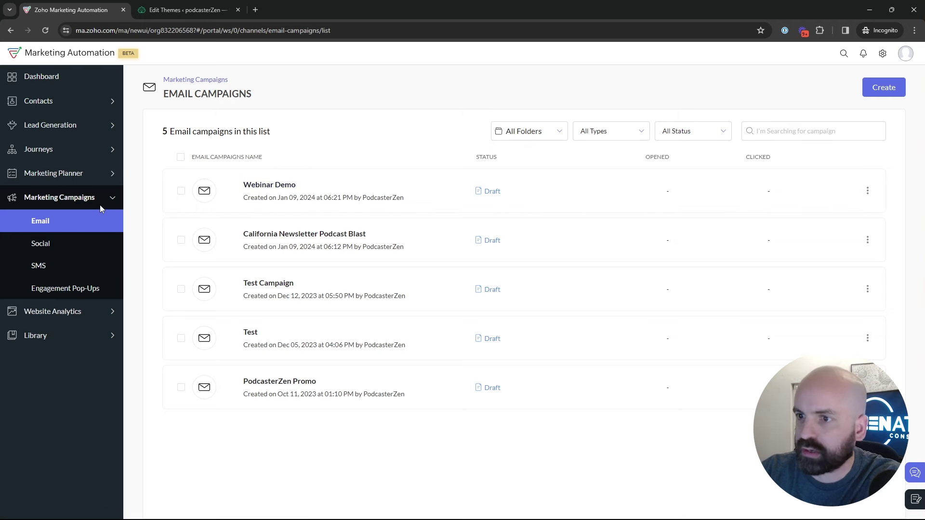
left_click(69, 154)
left_click(55, 174)
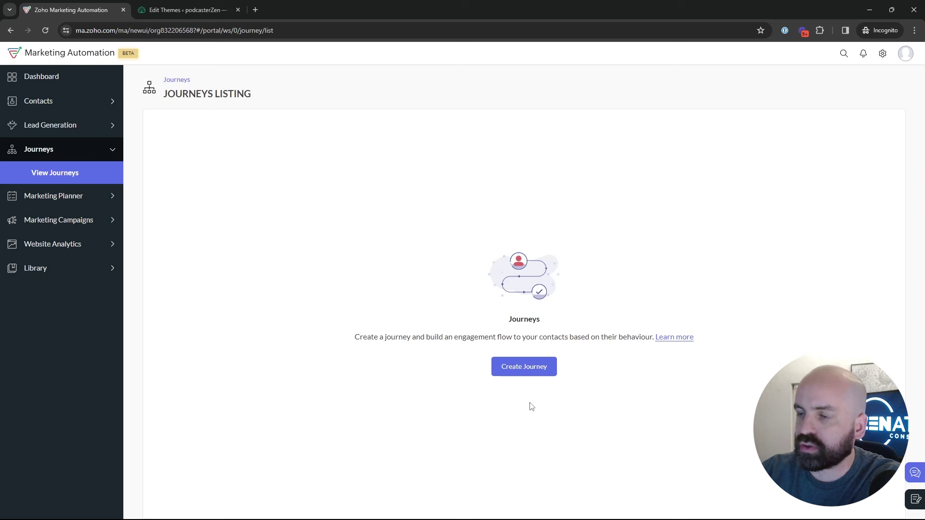
Create a journey named 'PodcasterZen Newsletter Welcome Drip' and proceed to the Welcome & Thank You templates
left_click(541, 369)
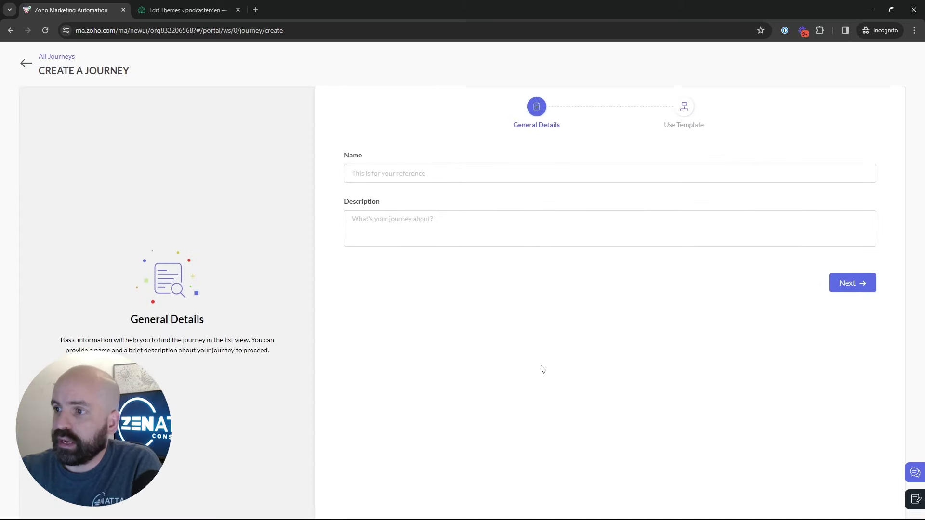
left_click(410, 175)
type("Poc")
type("casterZen Newsletter Welcome Drip")
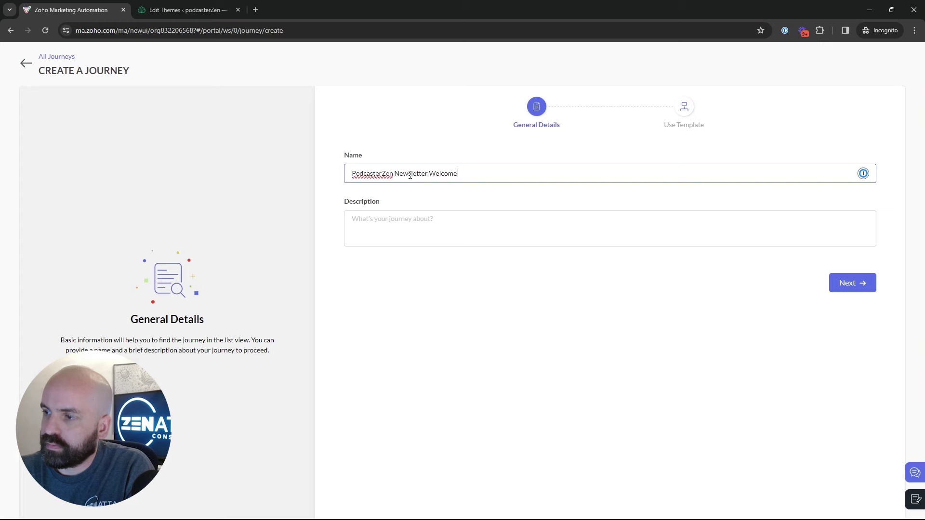
left_click(855, 284)
left_click(855, 284)
mouse_move(652, 232)
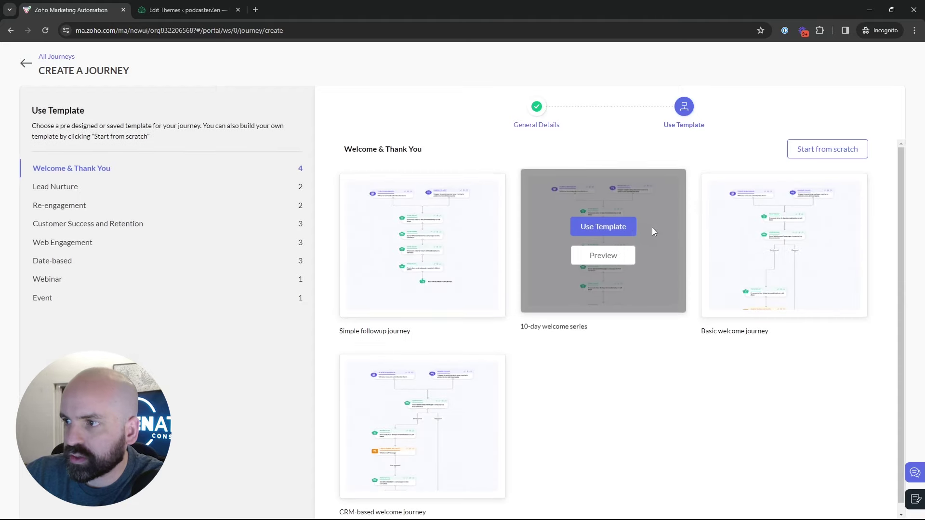
mouse_move(420, 378)
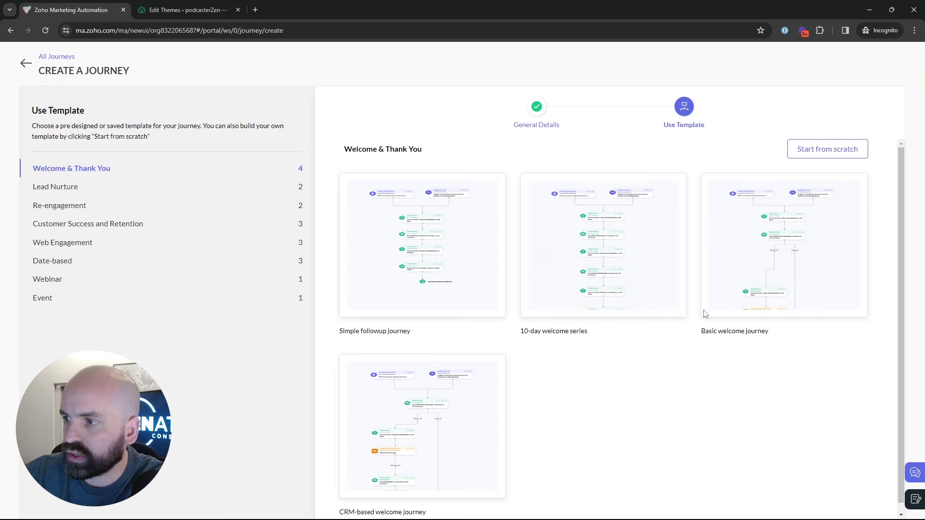
mouse_move(621, 232)
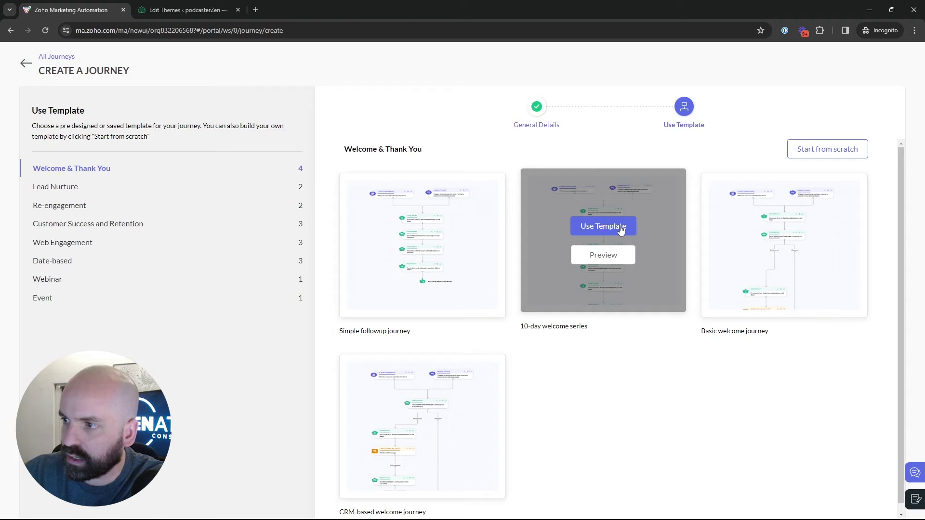
Use the 10-day welcome series template and place an Added To Segment trigger beside the existing two
left_click(621, 230)
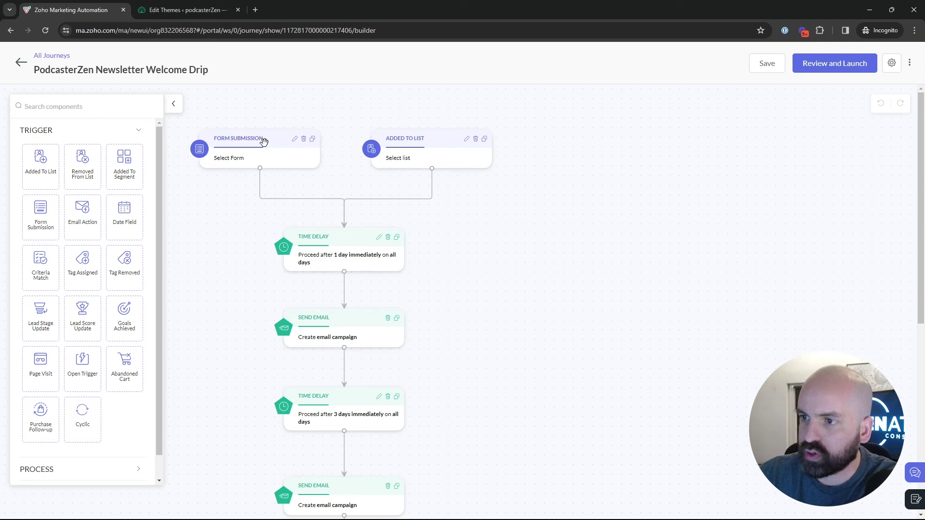
left_click_drag(248, 152, 232, 153)
left_click_drag(423, 149, 415, 149)
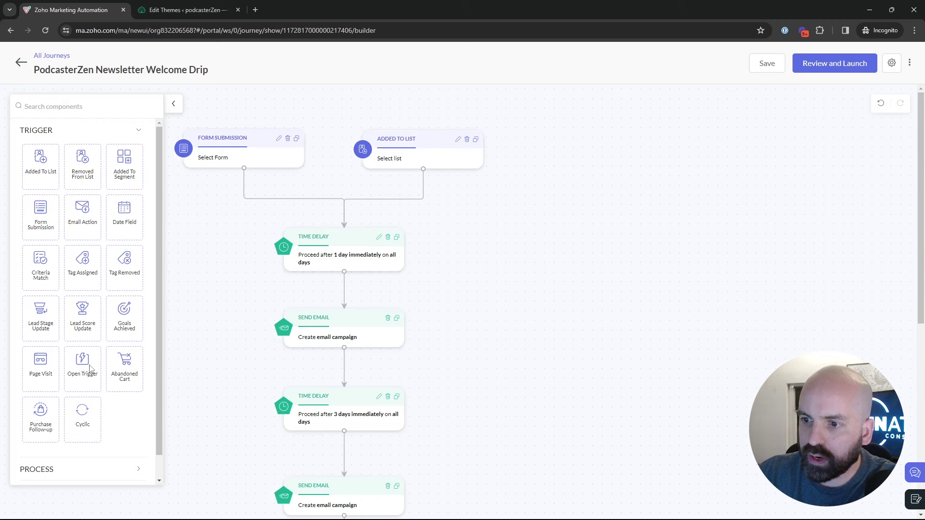
left_click_drag(126, 171, 610, 143)
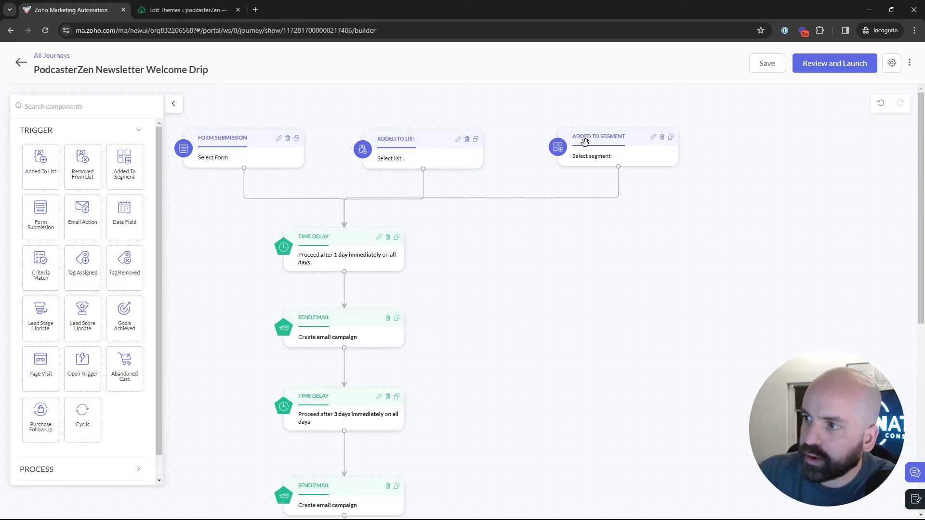
left_click(654, 137)
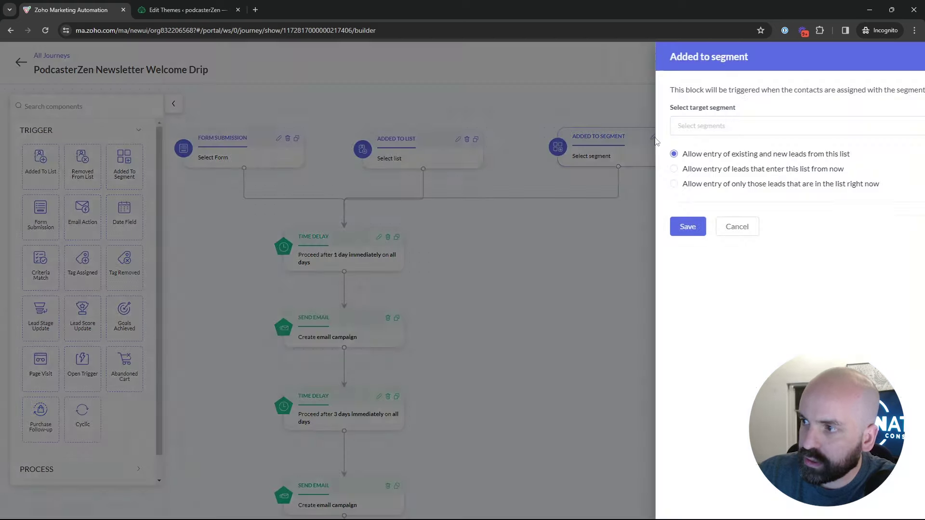
left_click(647, 136)
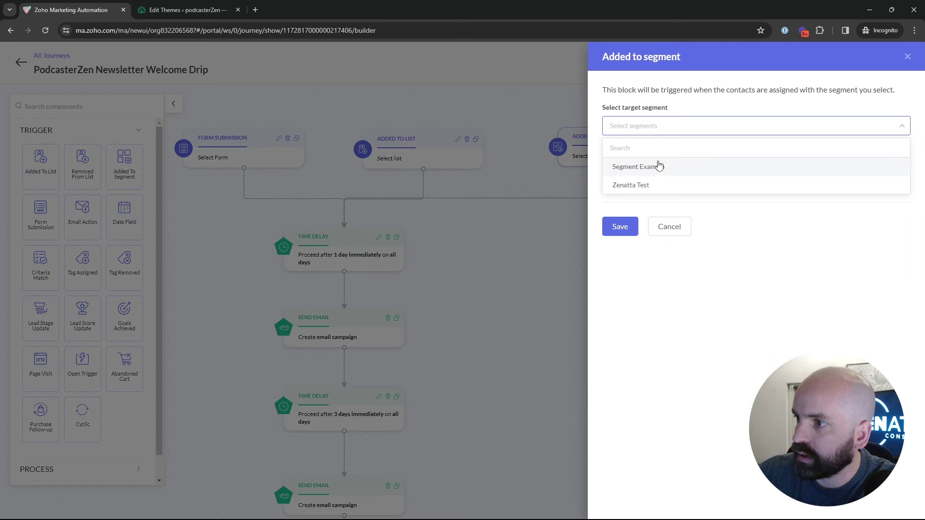
Point the segment trigger at Segment Example, delete the list and form triggers, and move it above the first delay
left_click(638, 167)
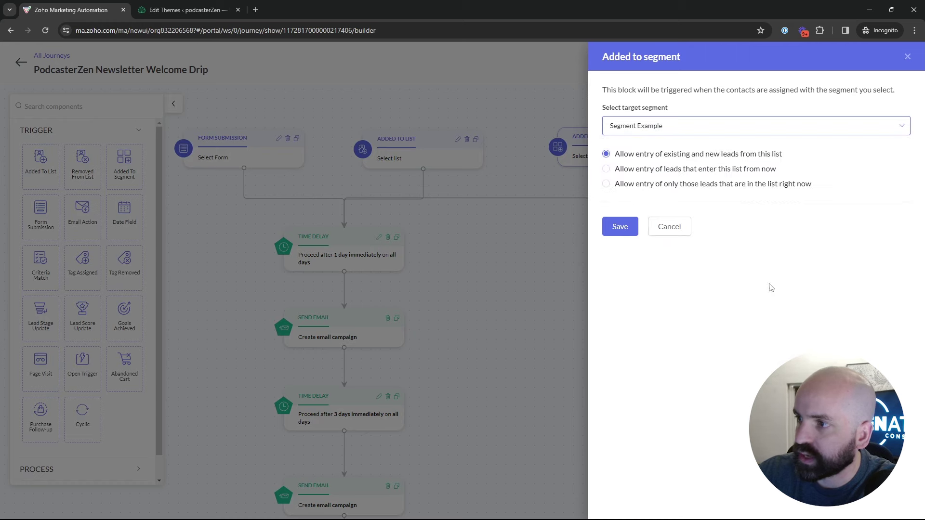
left_click(626, 224)
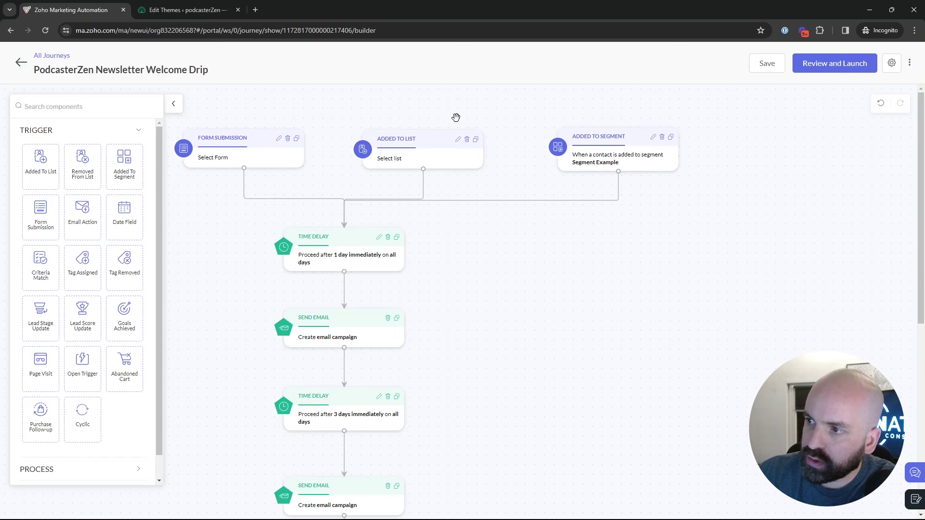
left_click(466, 139)
left_click(287, 139)
left_click_drag(587, 153, 359, 150)
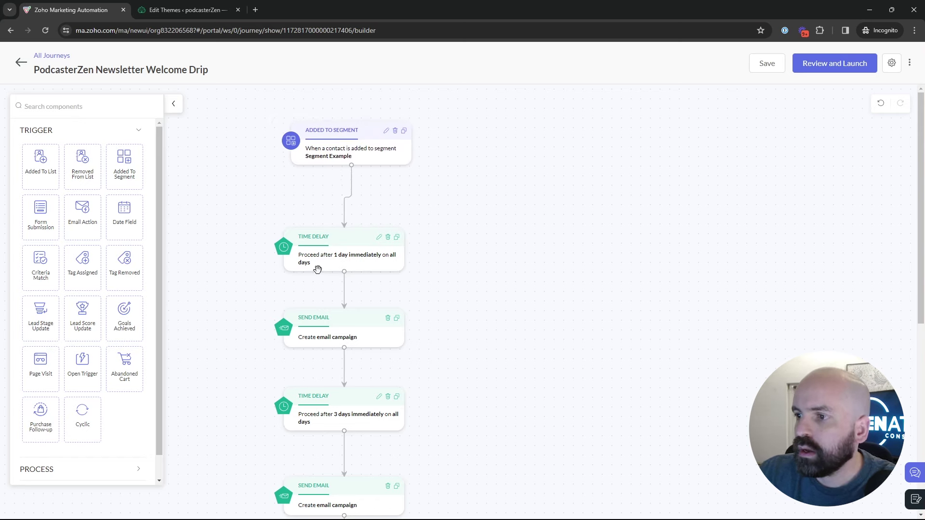
left_click(380, 238)
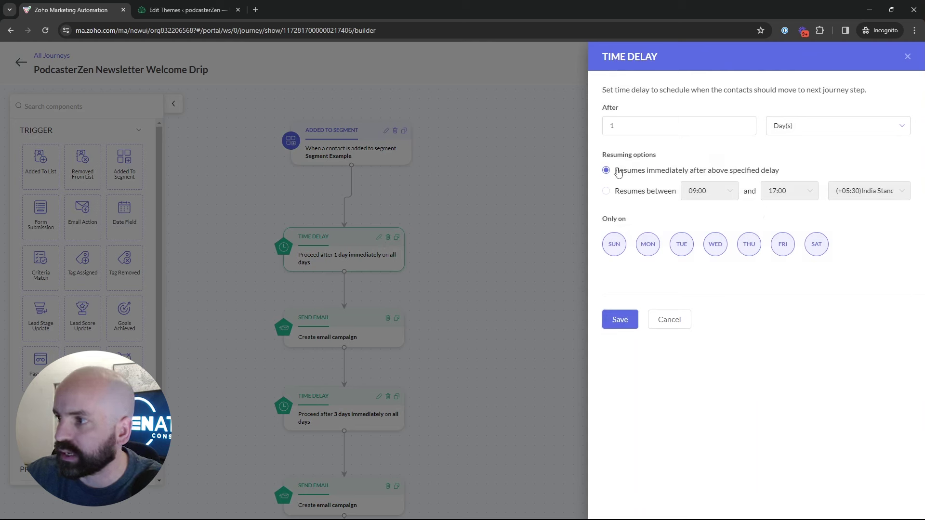
left_click(615, 243)
left_click(816, 244)
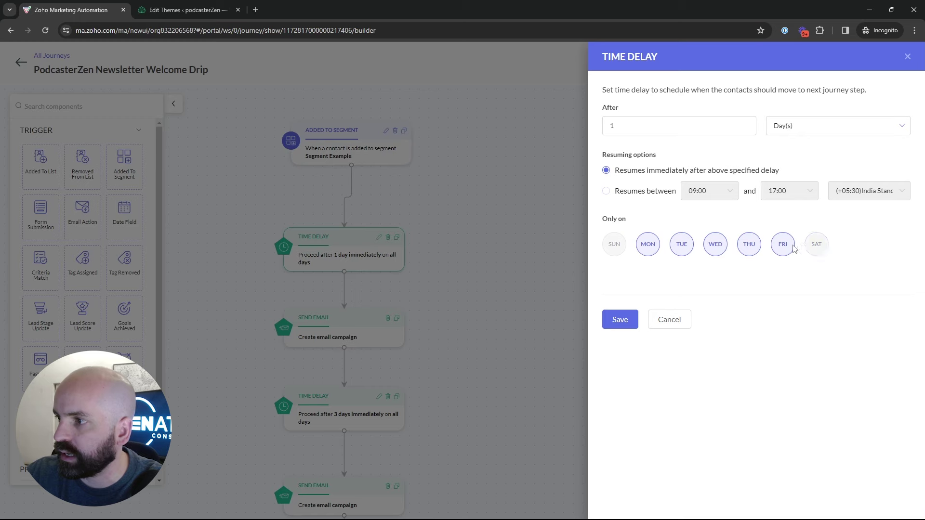
left_click(782, 247)
left_click(649, 243)
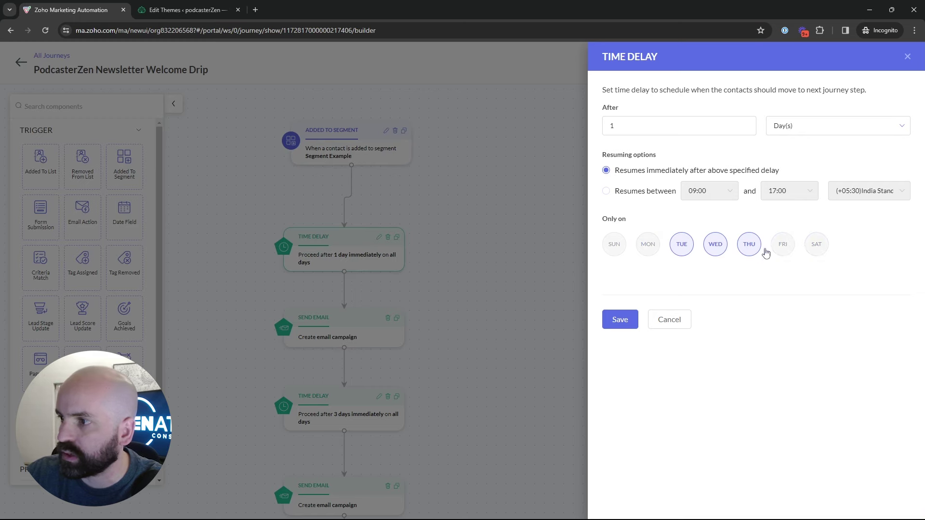
left_click(620, 320)
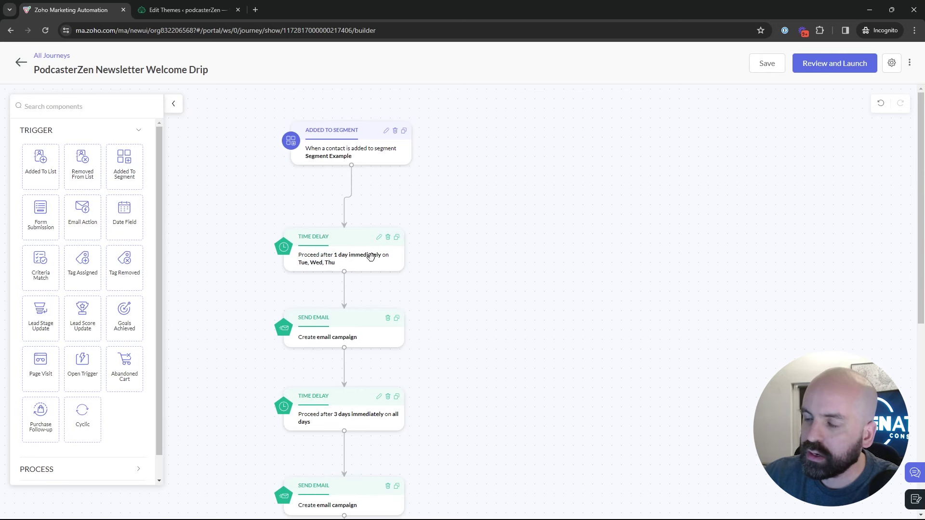
scroll(351, 288, "down", 2)
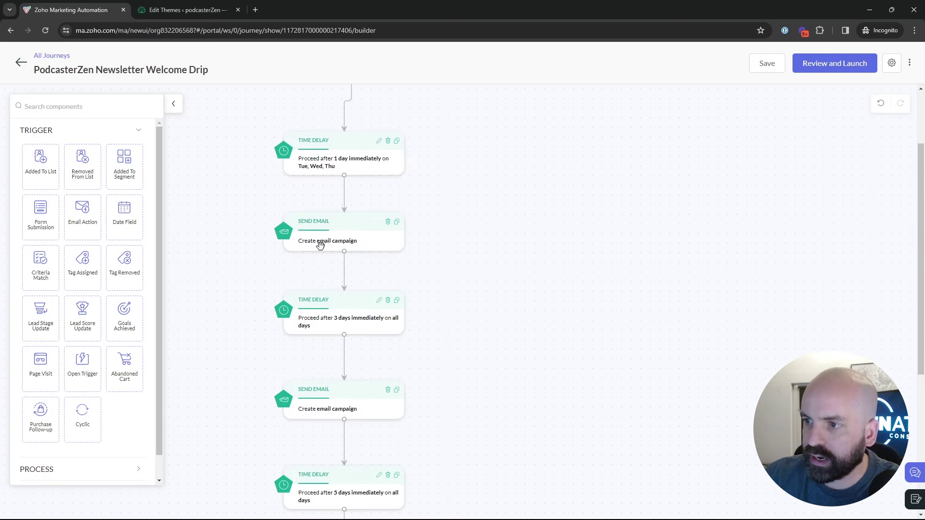
left_click(348, 246)
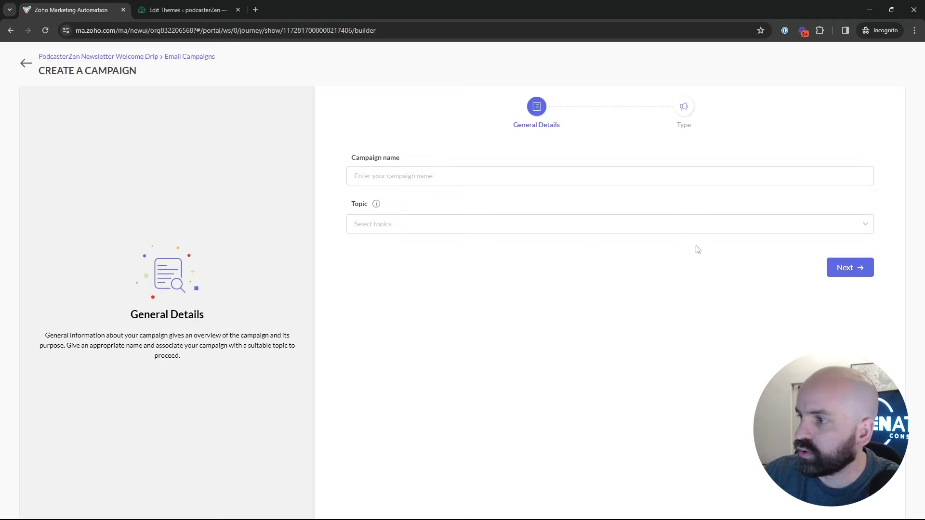
left_click(25, 64)
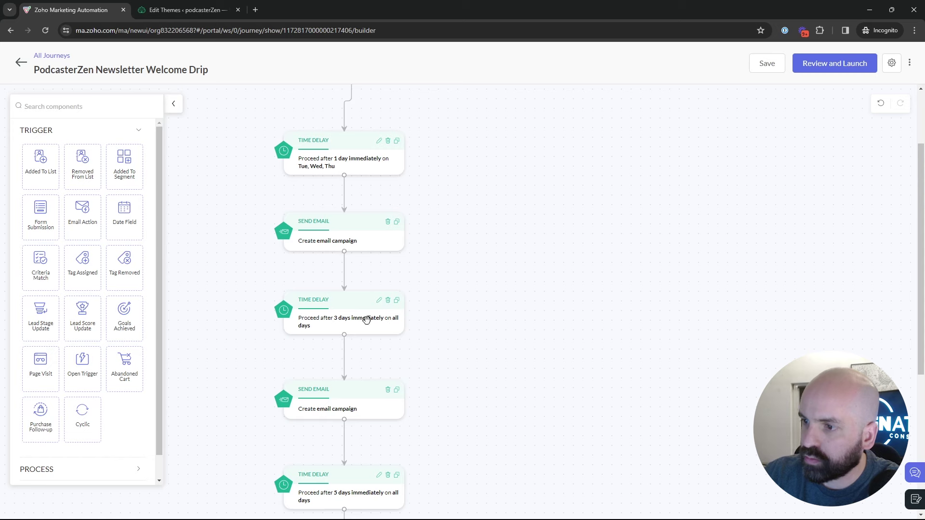
scroll(344, 358, "down", 2)
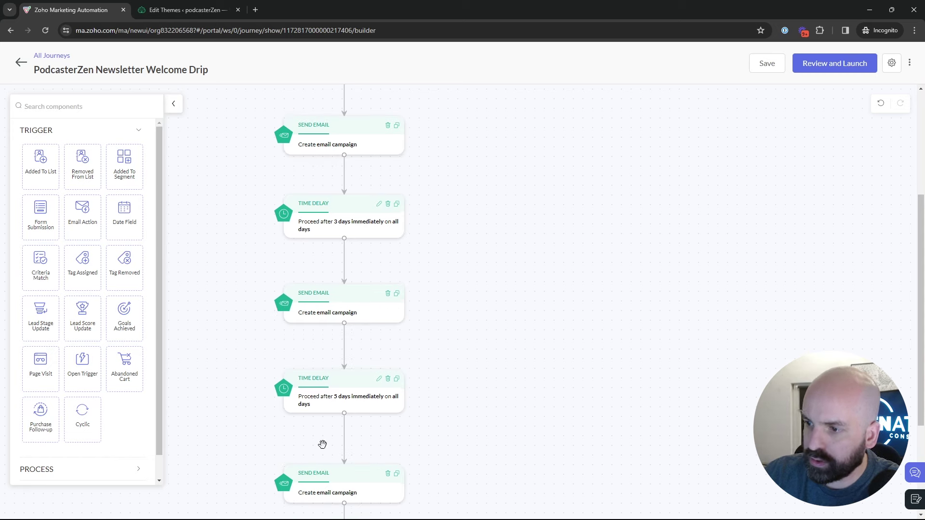
scroll(316, 384, "down", 3)
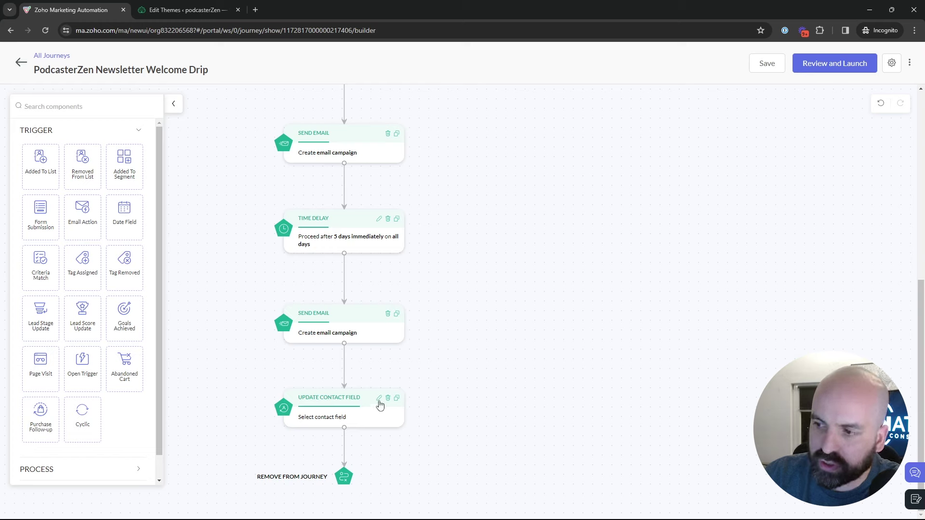
scroll(474, 384, "up", 10)
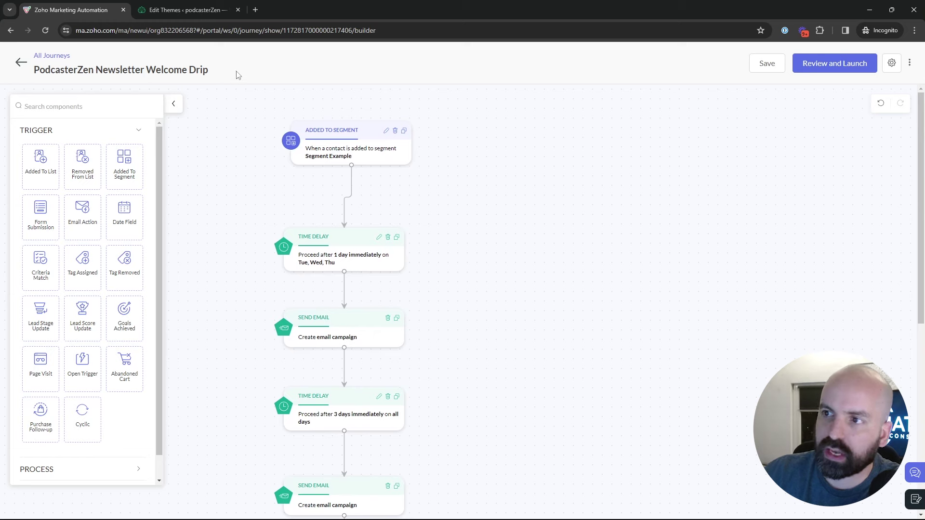
scroll(619, 330, "down", 8)
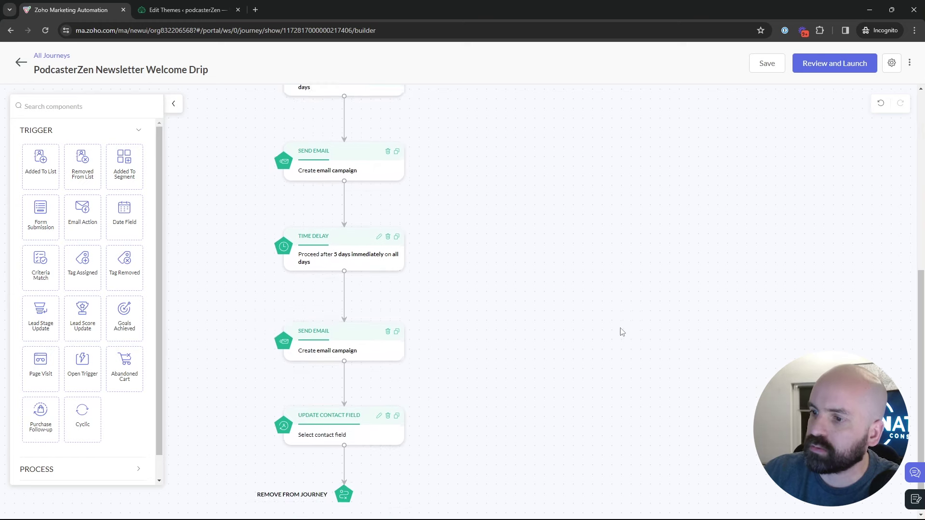
Enable a journey goal with criteria List membership is Example List, and save the settings
left_click(892, 63)
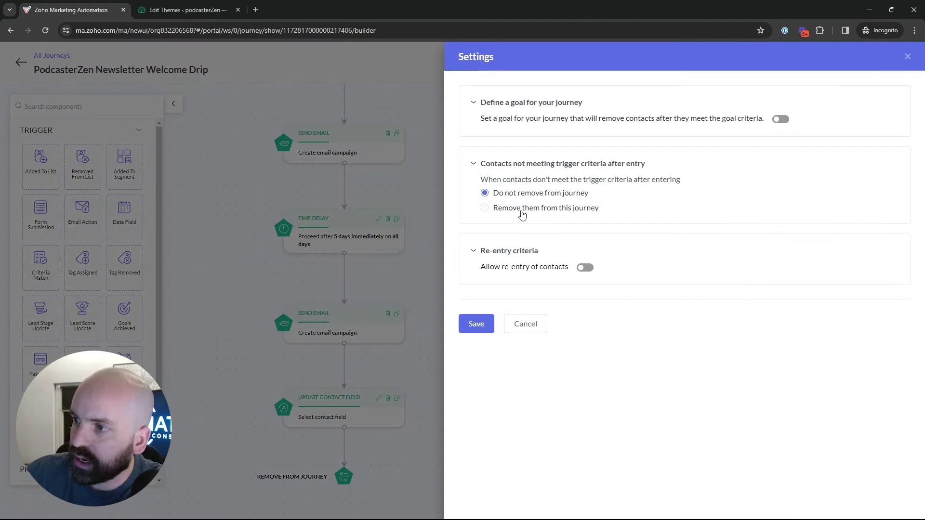
left_click(781, 119)
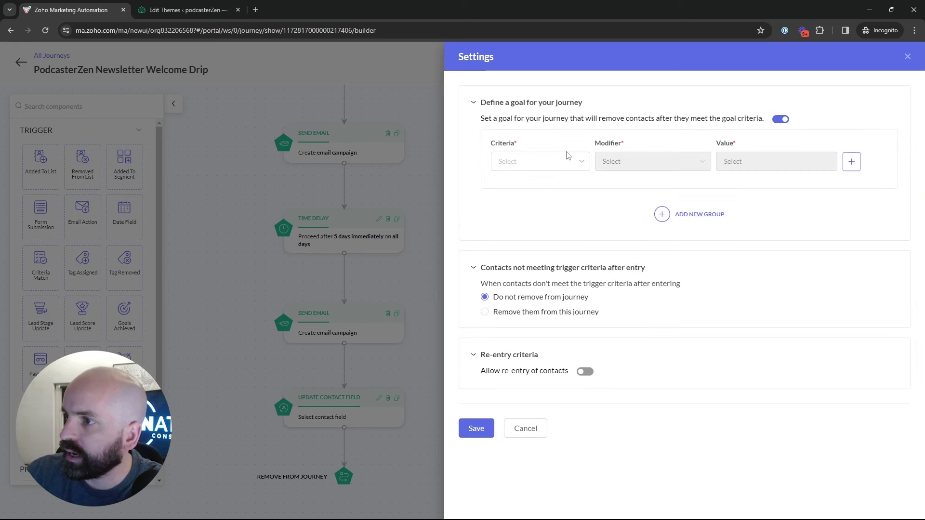
left_click(554, 161)
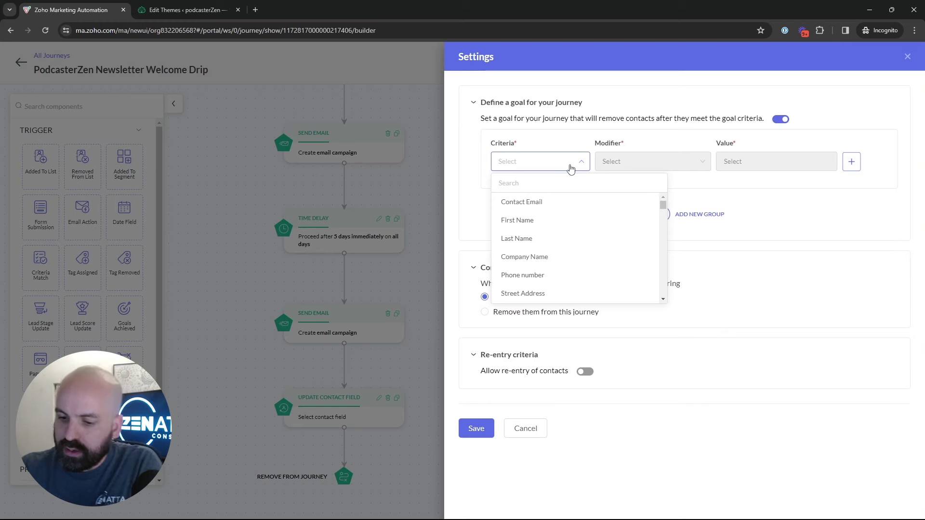
type("list")
left_click(528, 201)
left_click(653, 162)
left_click(653, 186)
left_click(737, 164)
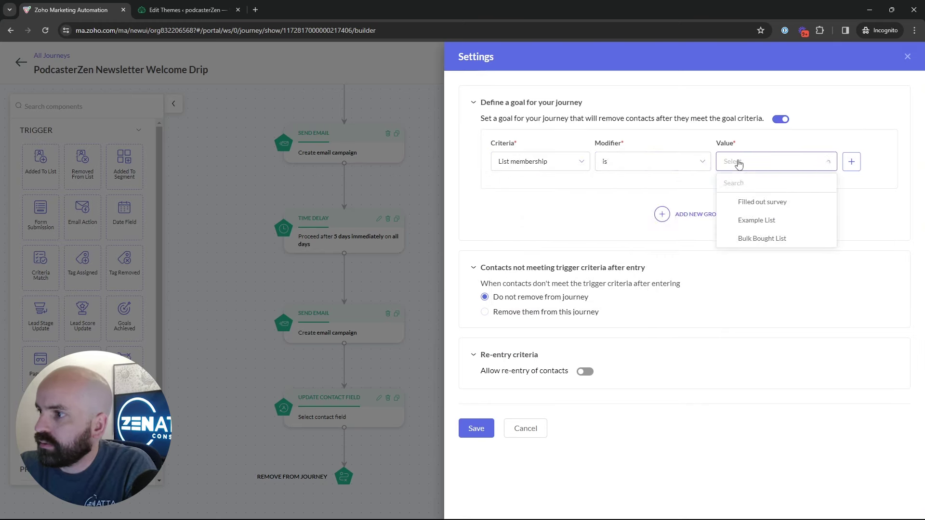
left_click(885, 205)
left_click(826, 164)
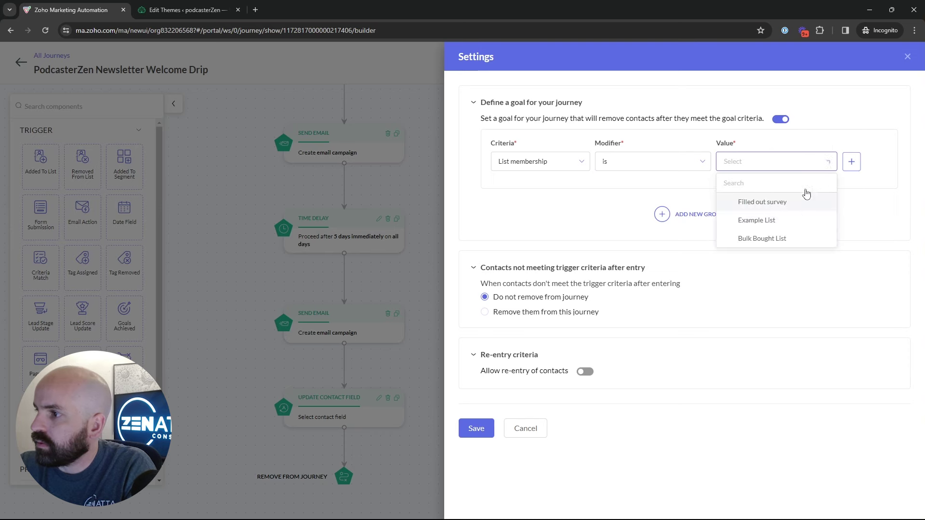
left_click(785, 222)
left_click(915, 206)
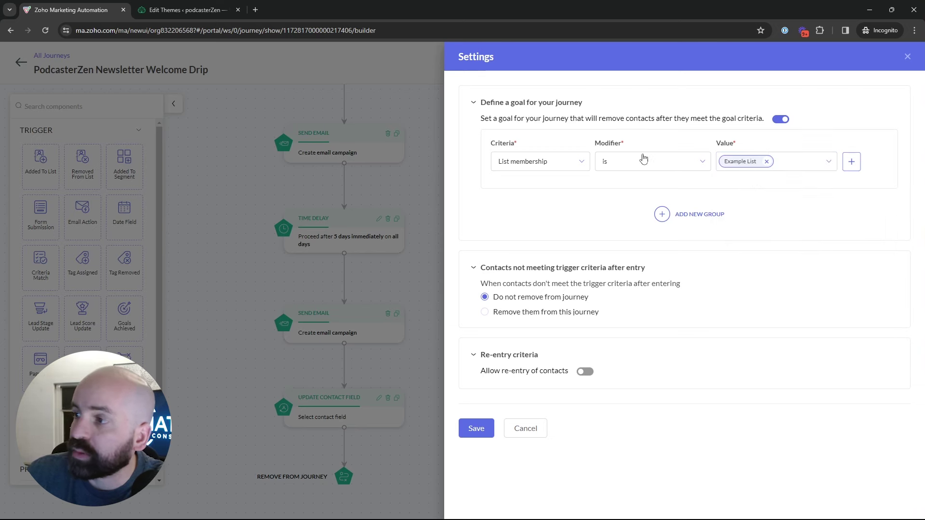
left_click(476, 428)
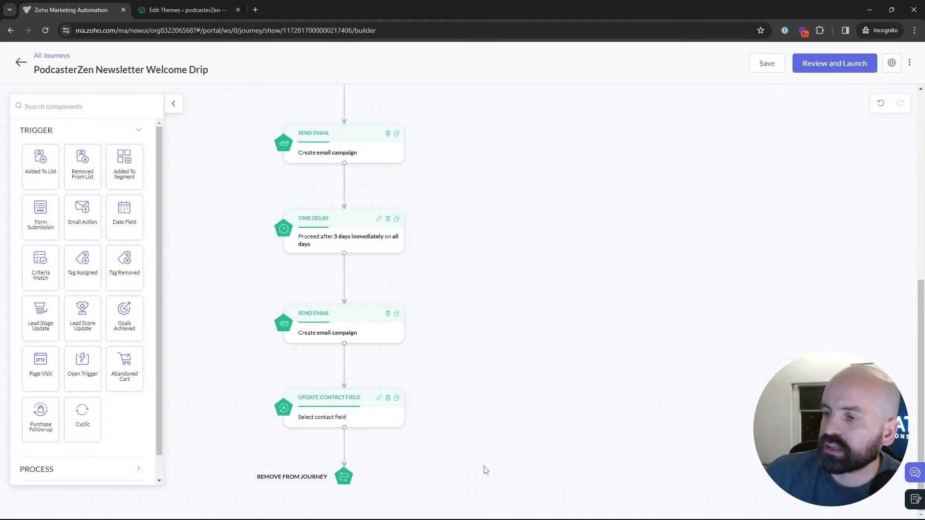
scroll(495, 436, "up", 3)
scroll(495, 436, "up", 4)
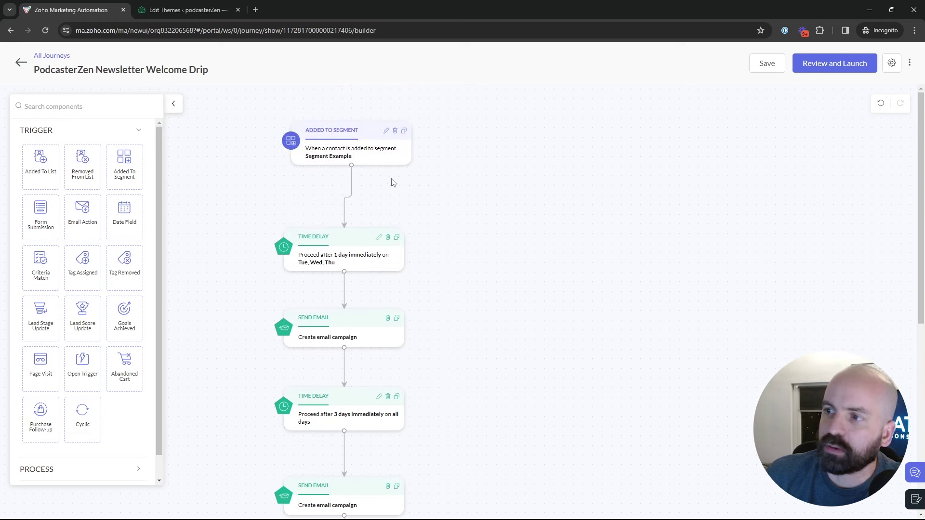
scroll(333, 457, "down", 7)
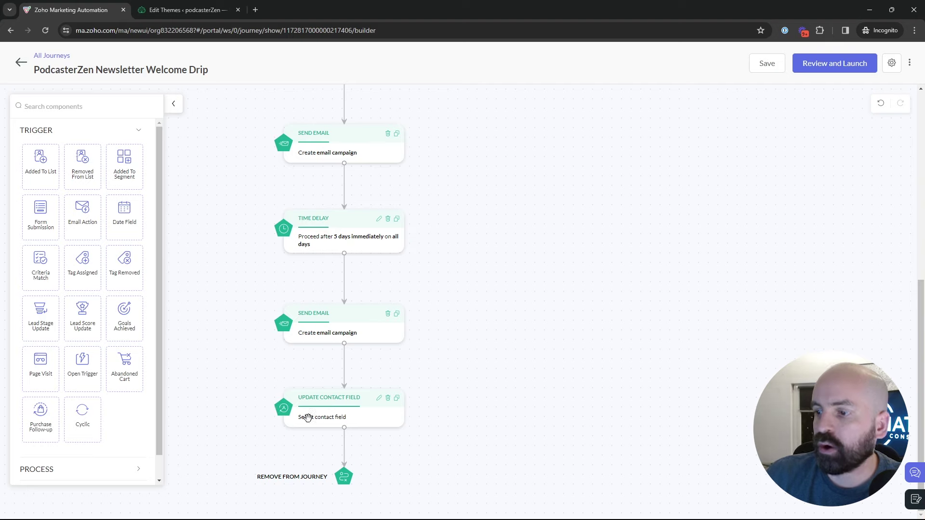
left_click(893, 64)
left_click(528, 269)
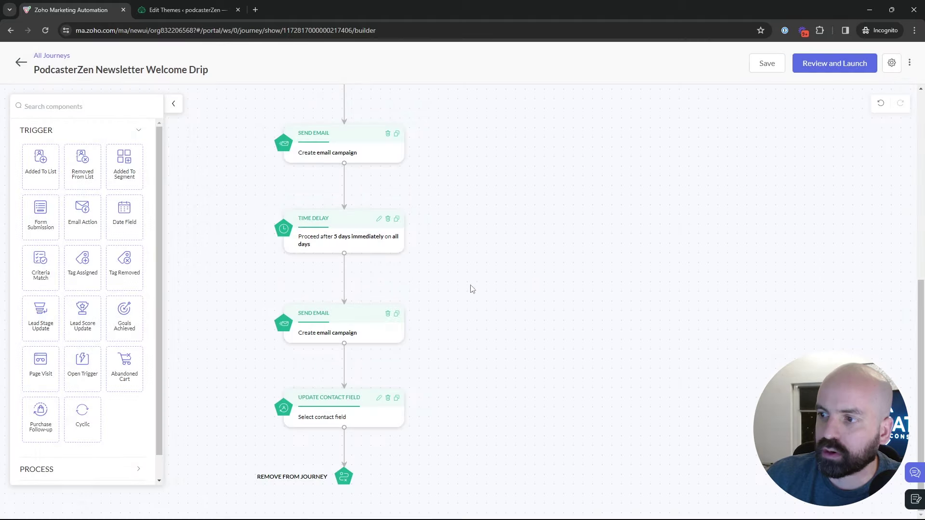
left_click(892, 63)
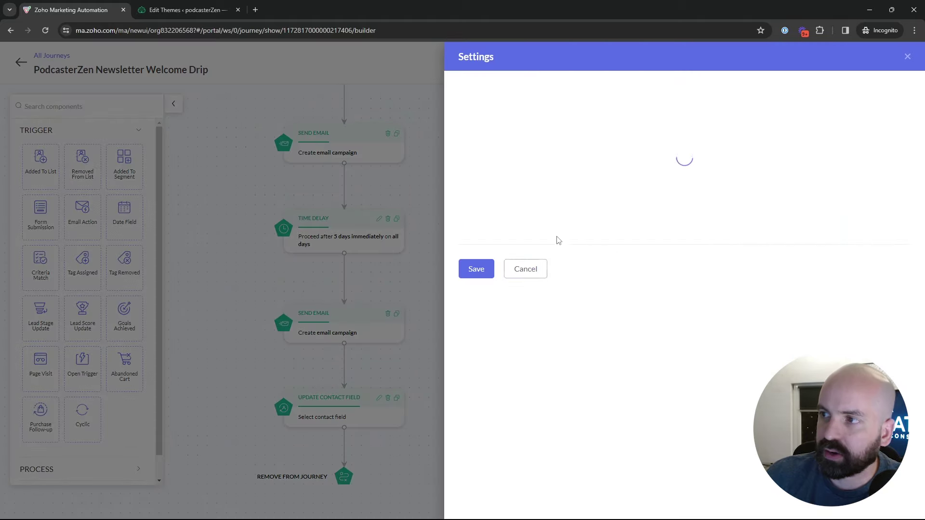
left_click(540, 269)
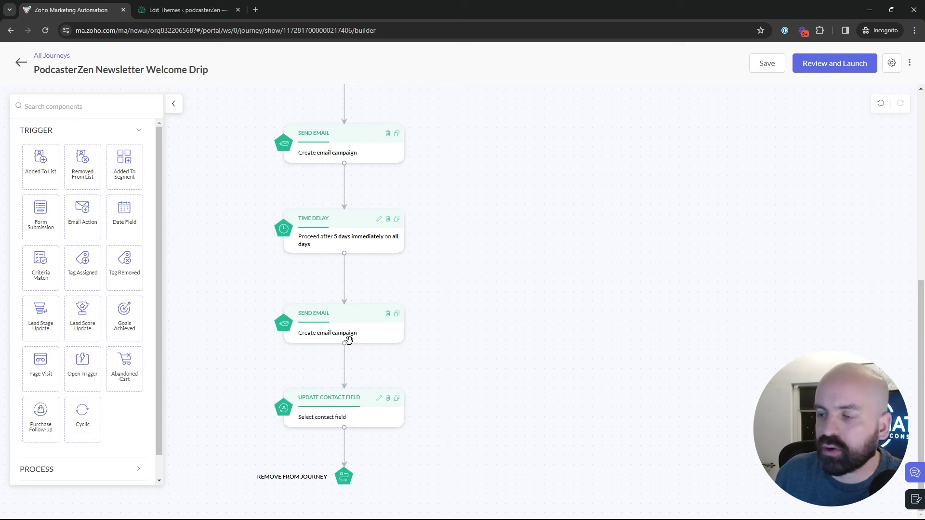
scroll(518, 265, "up", 7)
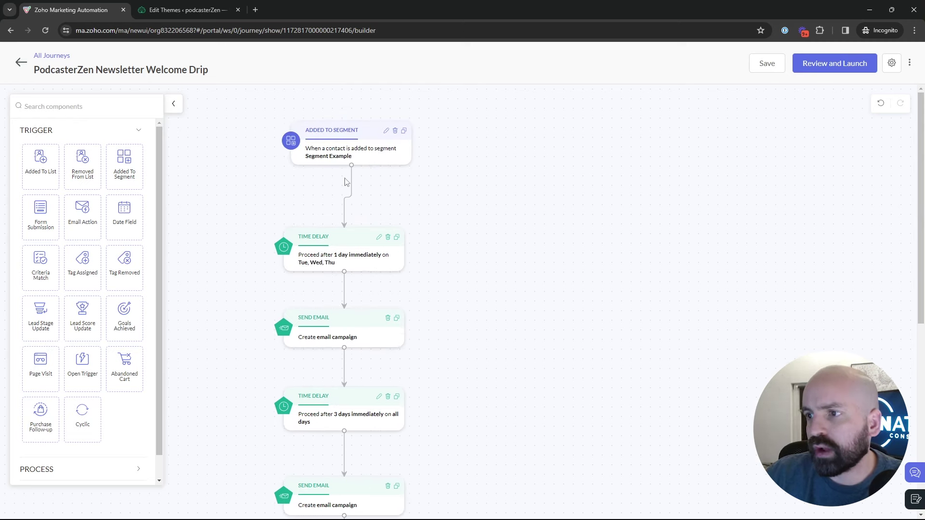
scroll(88, 224, "down", 1)
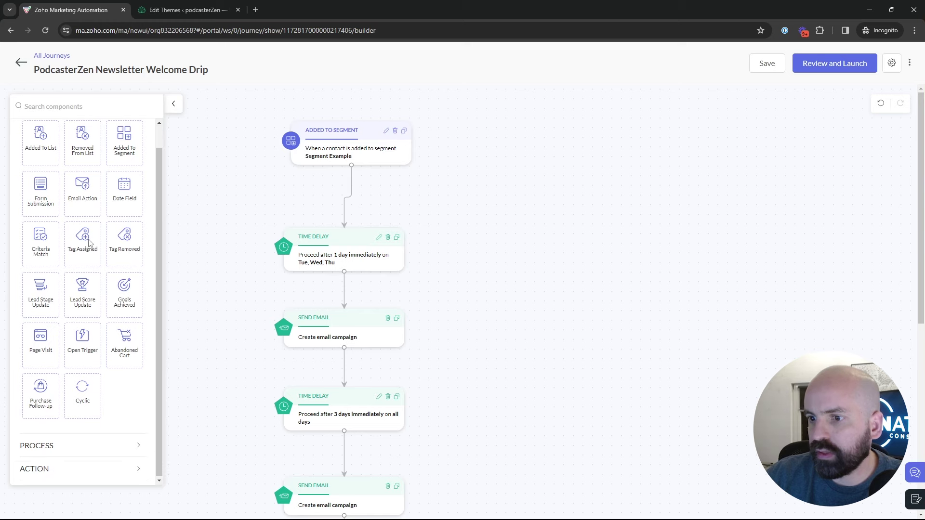
Drop a Check Email Activity step beside the first Send Email, then delete it
left_click(89, 447)
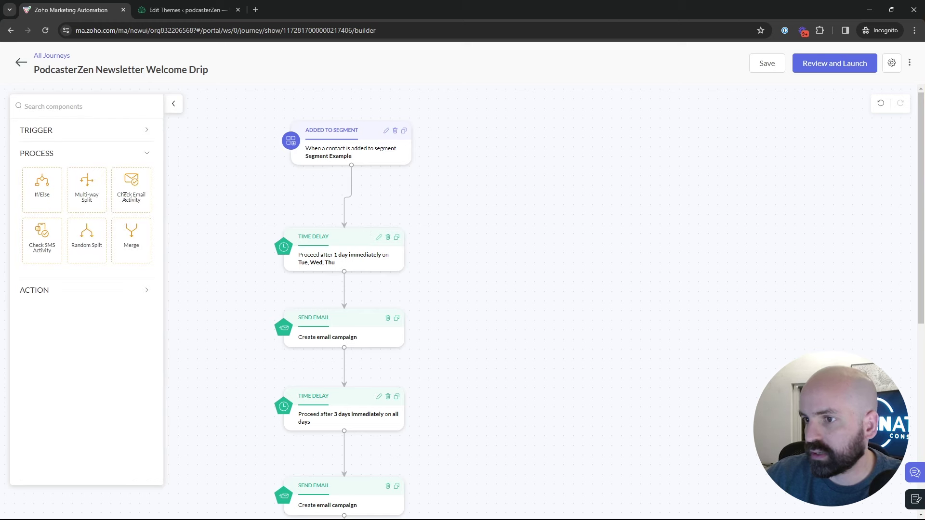
left_click_drag(133, 195, 558, 255)
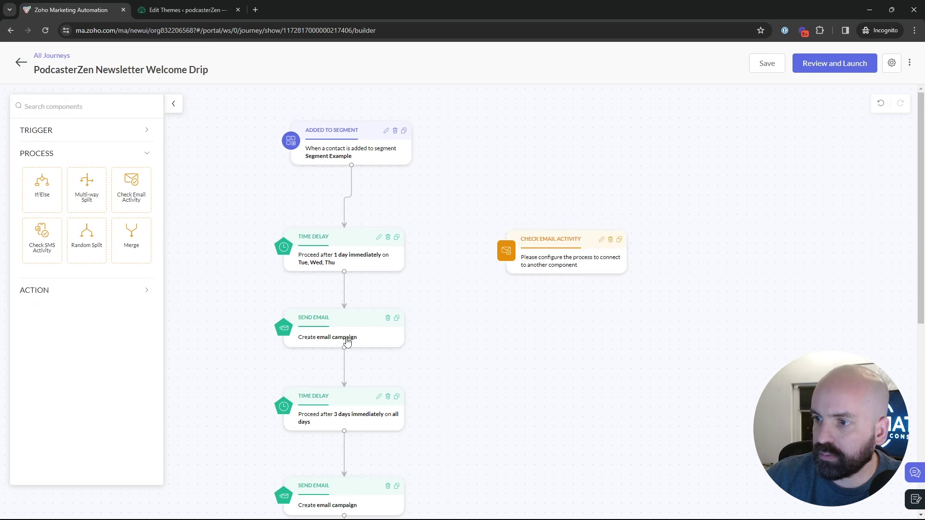
left_click_drag(586, 240, 539, 302)
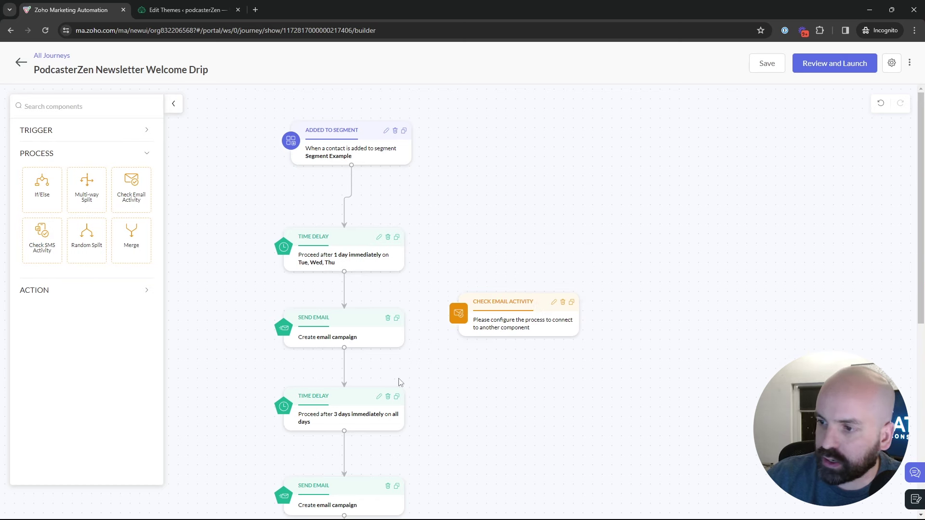
left_click(562, 302)
Add a Random Split step and wire its A-50% branch into the first Time Delay
left_click_drag(348, 153, 337, 140)
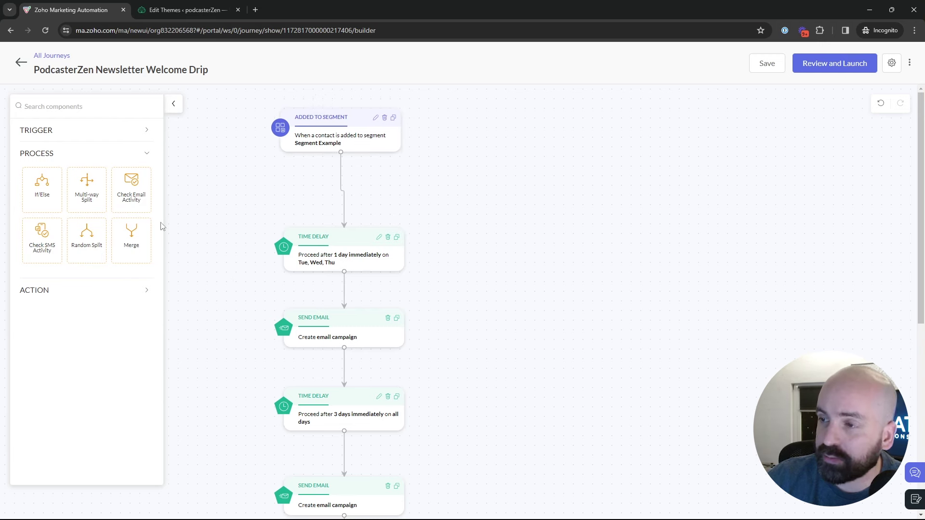
left_click_drag(93, 242, 542, 173)
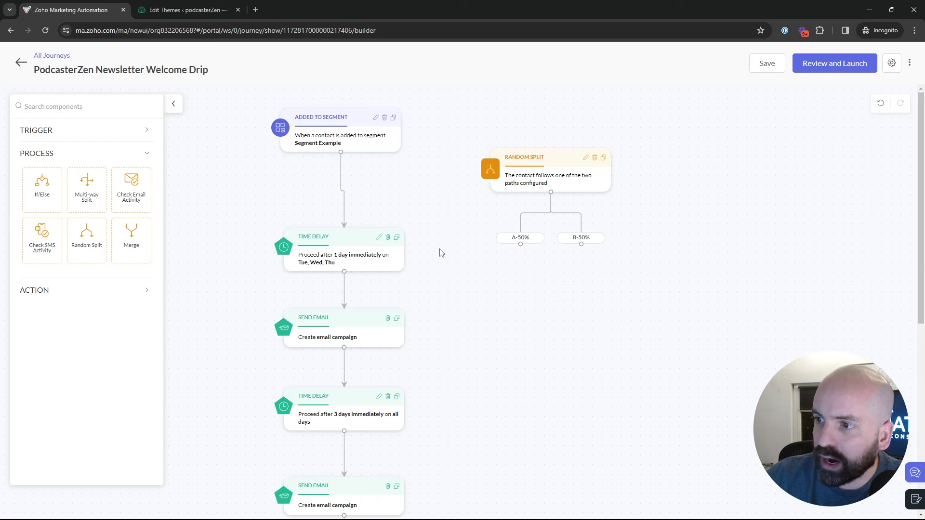
left_click_drag(520, 244, 332, 254)
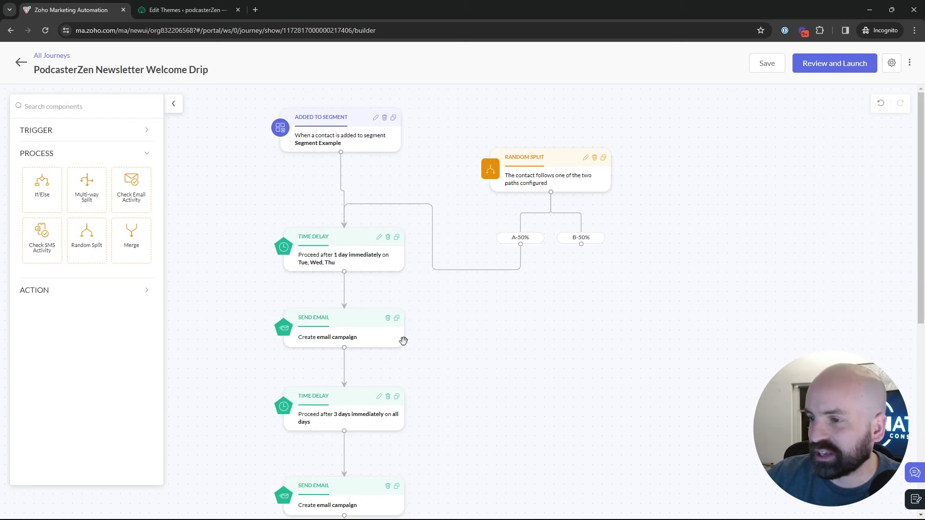
Browse the ACTION components, then return to the Journeys listing showing the draft Welcome Drip
left_click(53, 289)
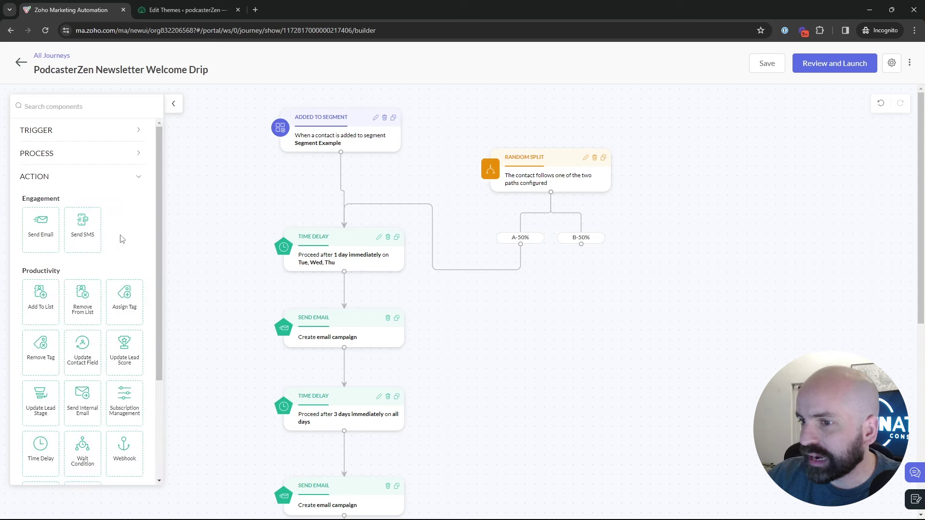
scroll(123, 239, "down", 1)
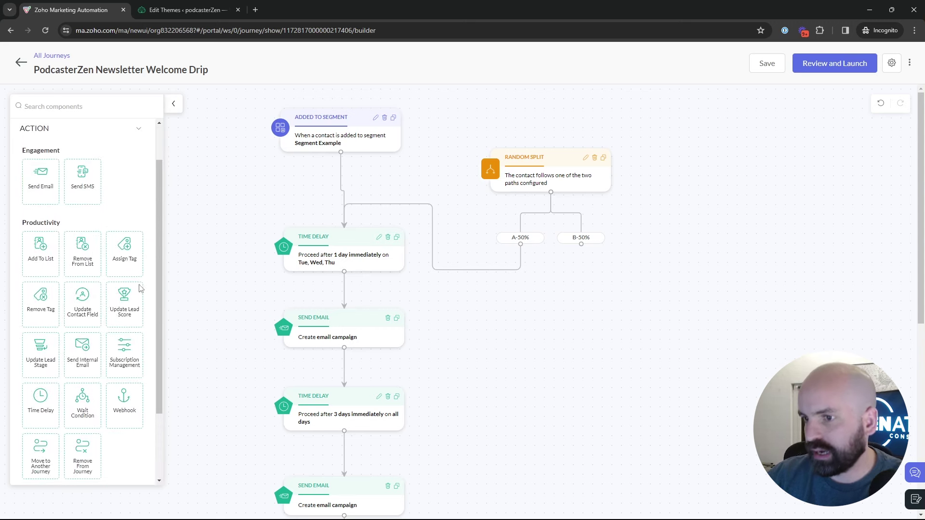
scroll(93, 253, "down", 2)
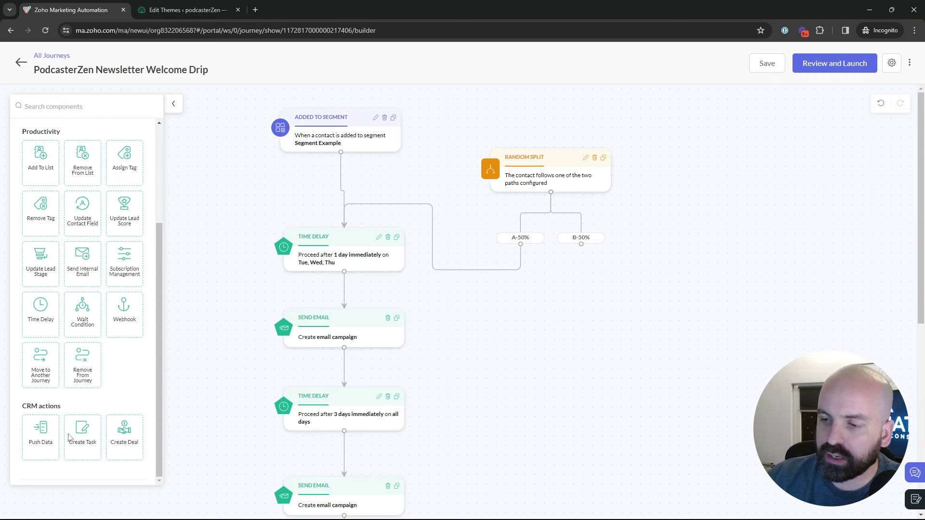
scroll(111, 393, "up", 2)
scroll(125, 390, "down", 2)
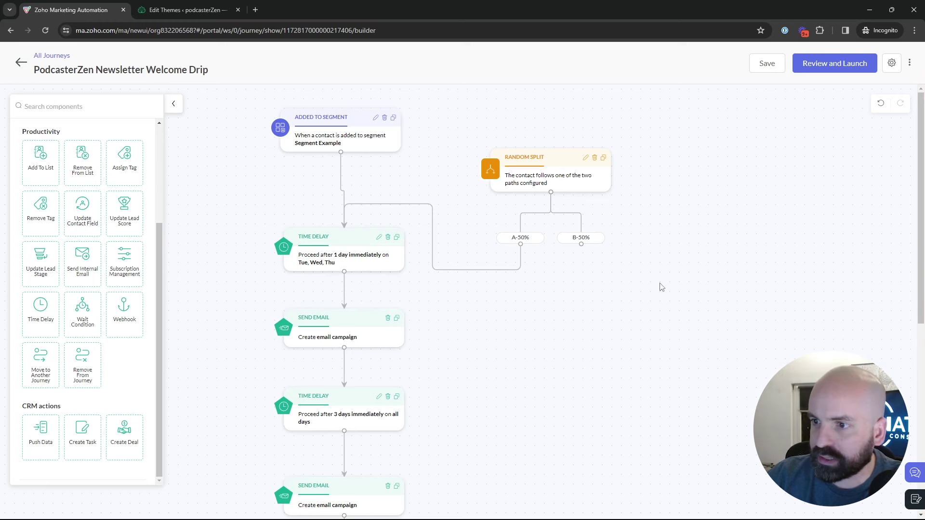
scroll(663, 349, "down", 7)
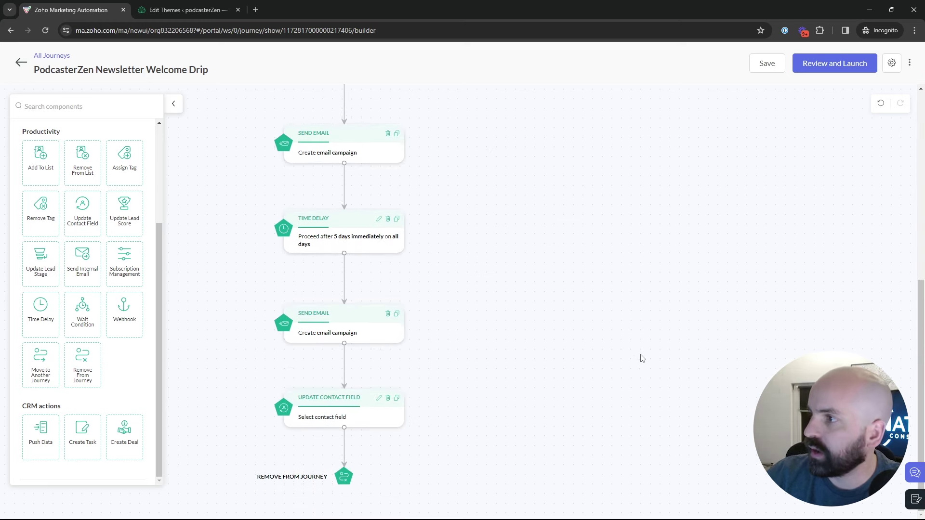
scroll(653, 348, "up", 7)
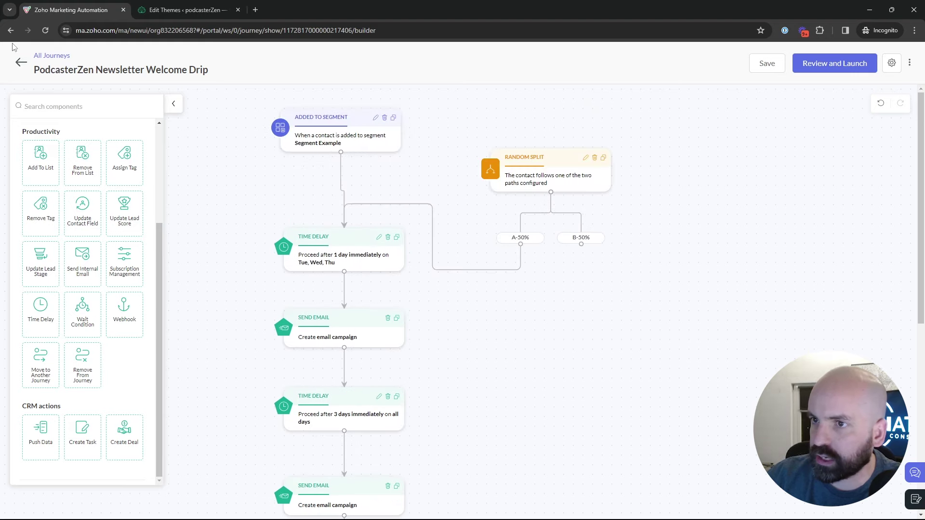
left_click(21, 62)
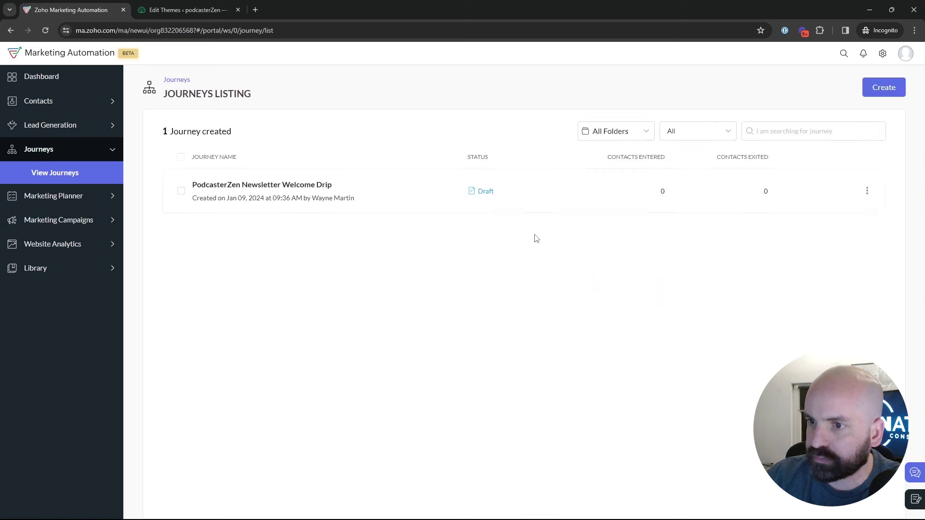
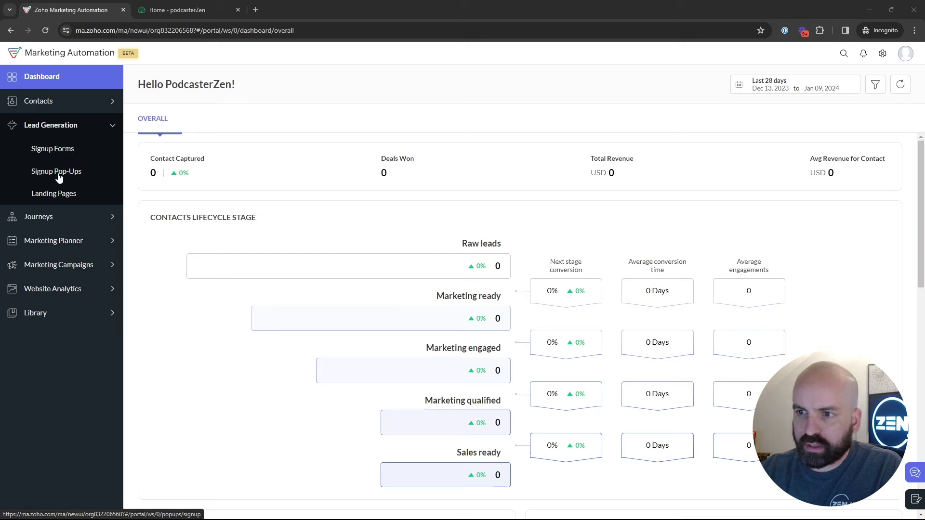
View the newsletter pop-up on the podcasterZen site, then go back to the Zoho dashboard
left_click(183, 10)
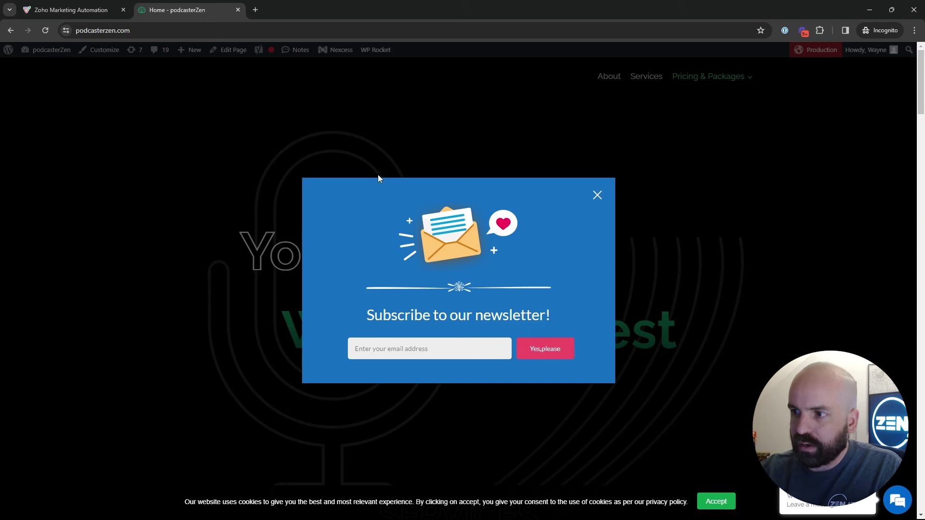
left_click(82, 7)
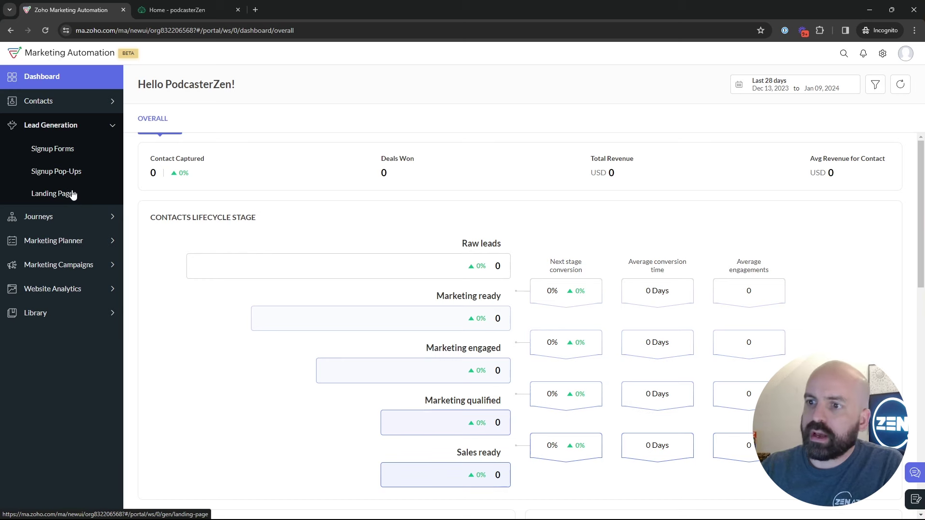
Create a signup form named 'Example Form' using the first Long Forms template
left_click(65, 151)
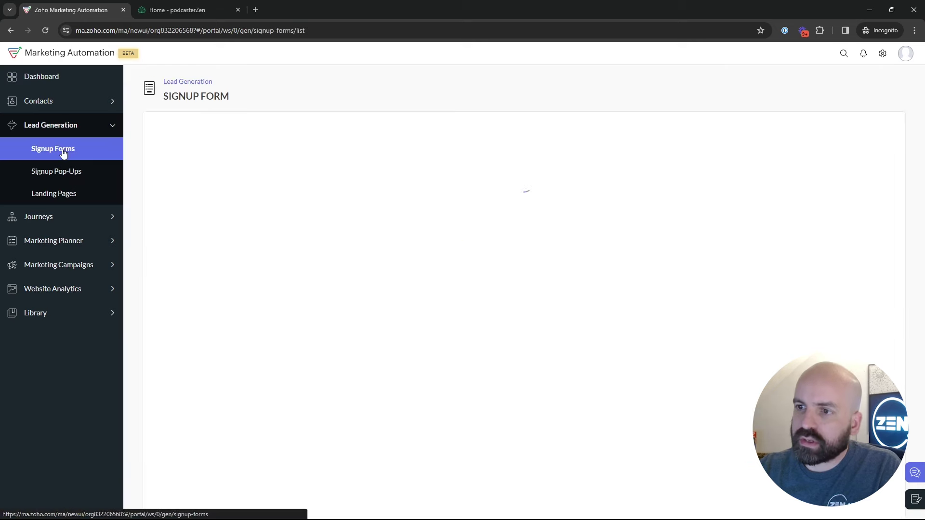
left_click(524, 369)
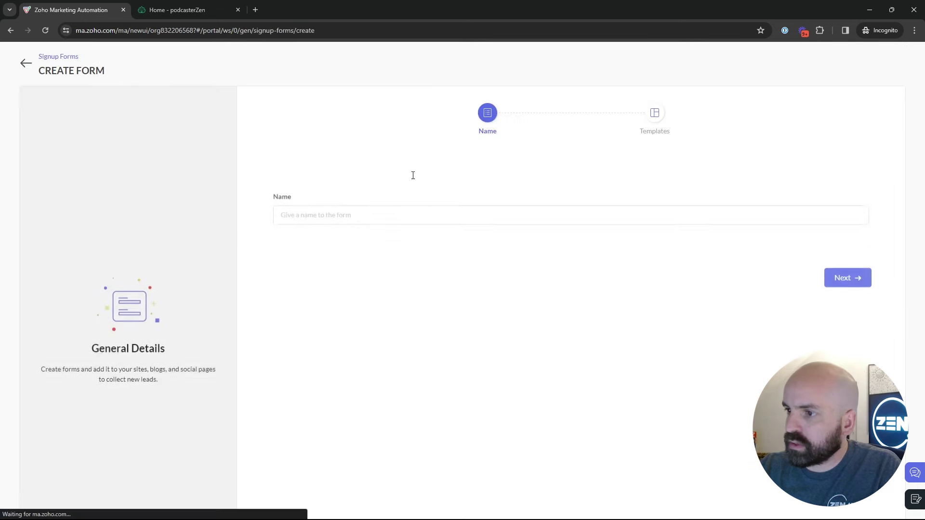
left_click(358, 190)
type("Example Form")
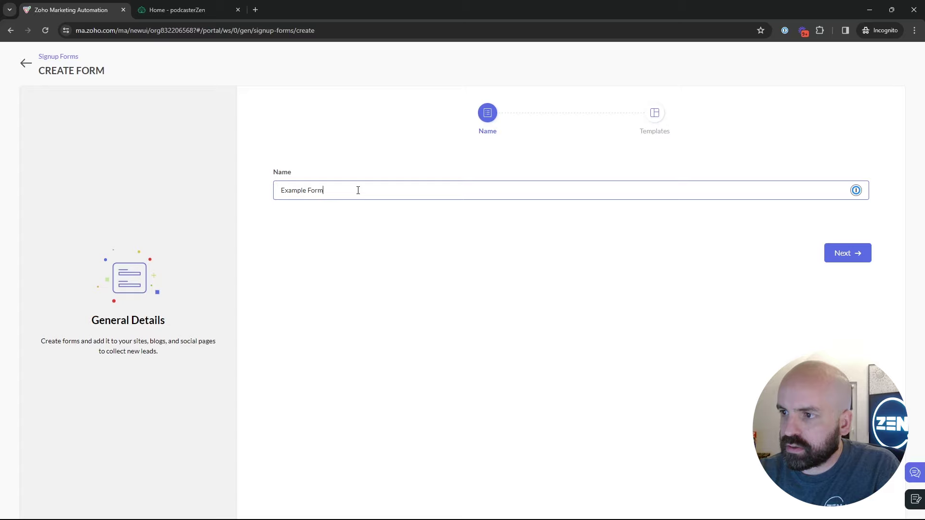
left_click(843, 253)
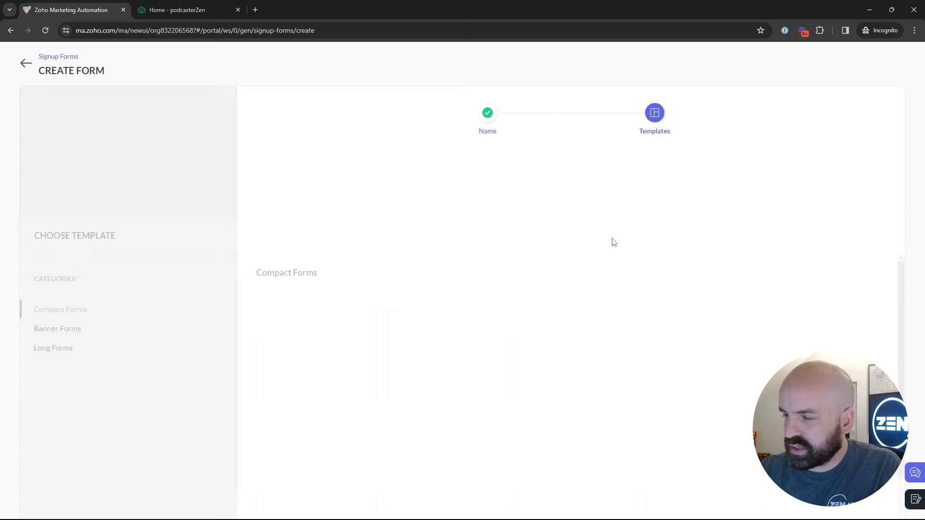
mouse_move(600, 232)
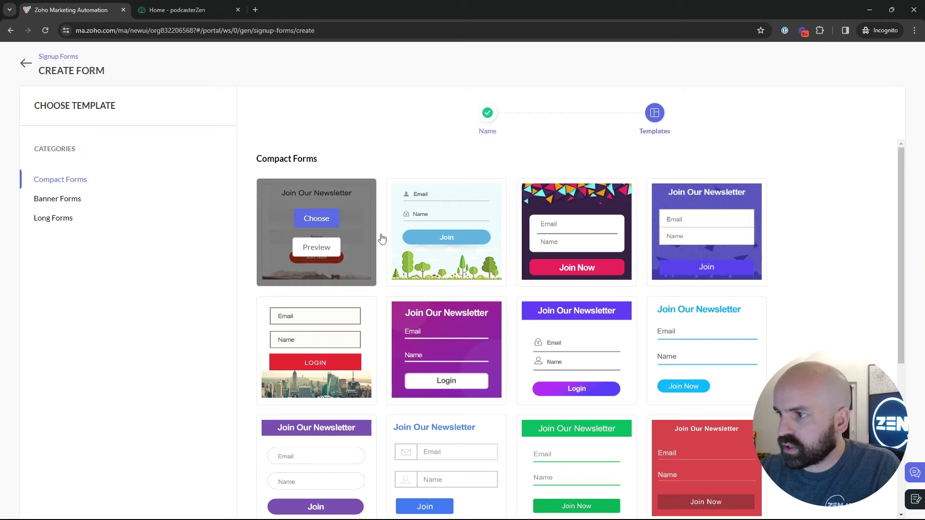
left_click(68, 221)
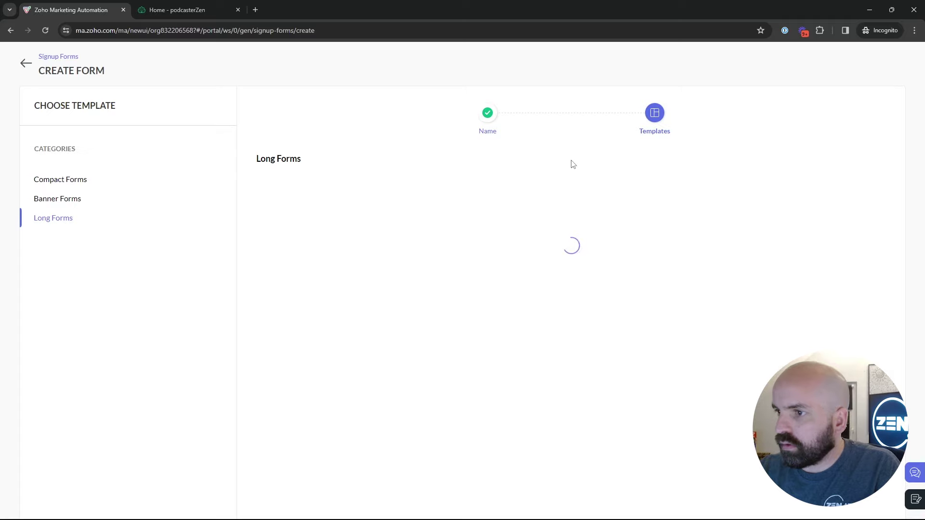
mouse_move(315, 221)
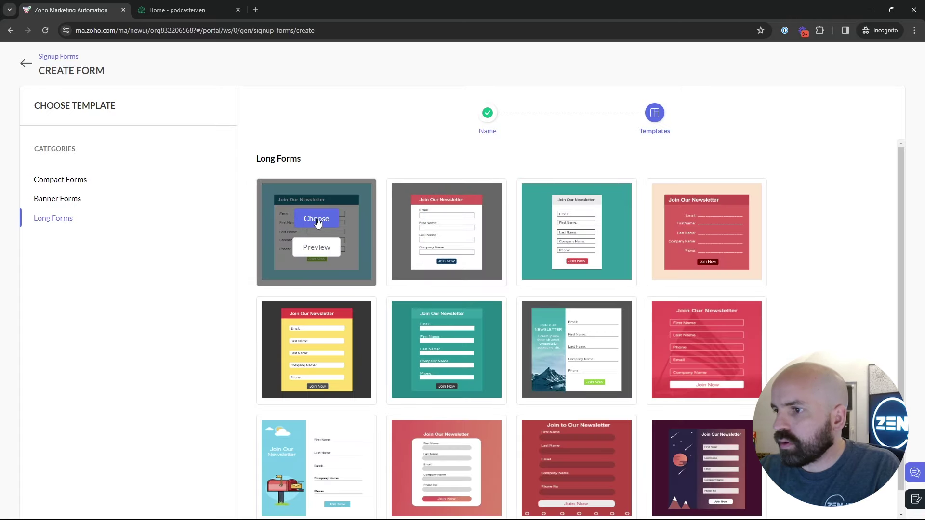
left_click(317, 220)
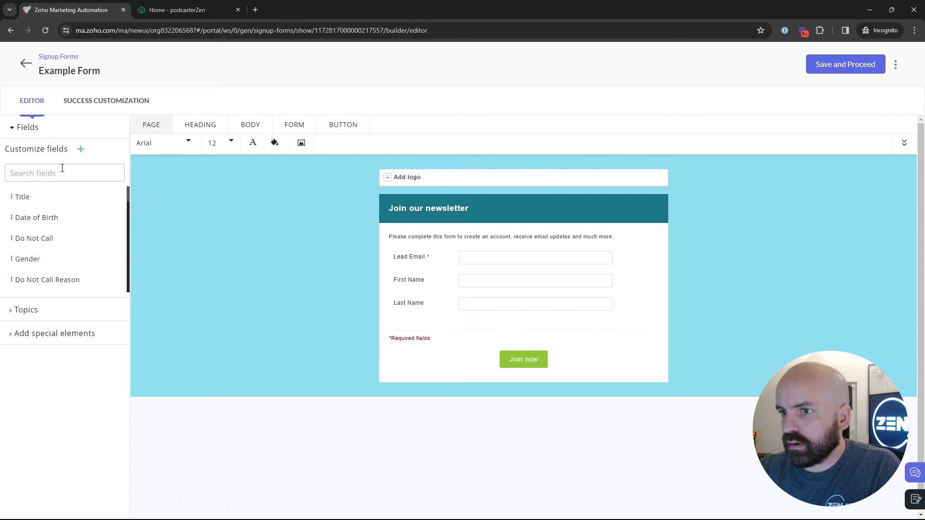
Add Date of Birth above Lead Email and create a multiselect picklist field labelled 'Region'
left_click_drag(36, 218, 628, 280)
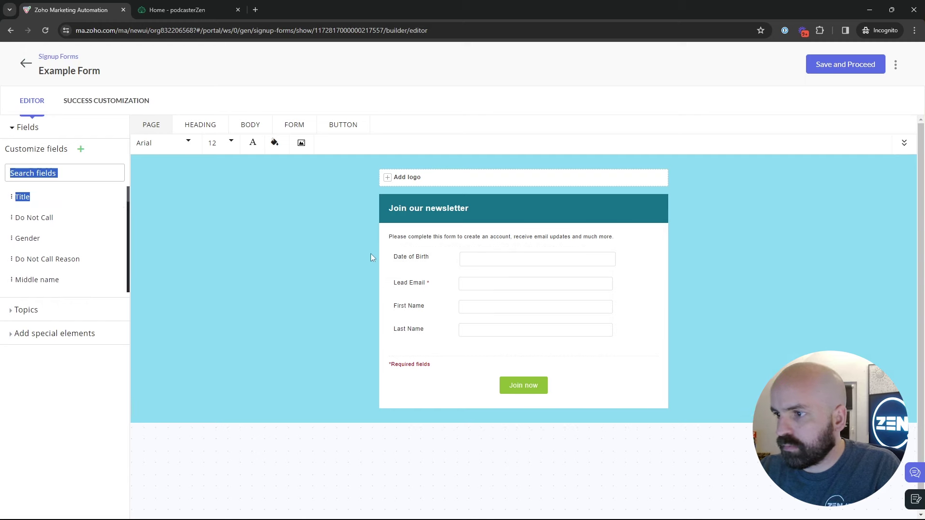
left_click(80, 149)
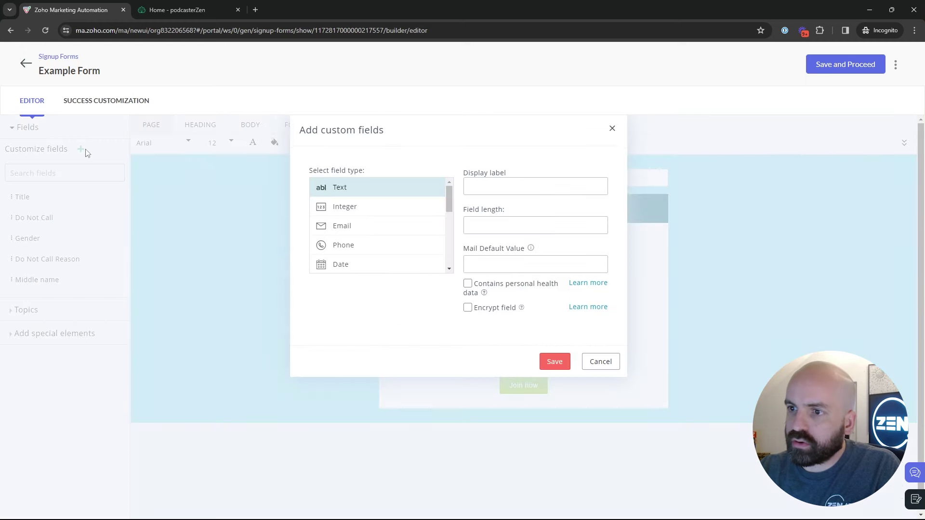
scroll(379, 235, "down", 3)
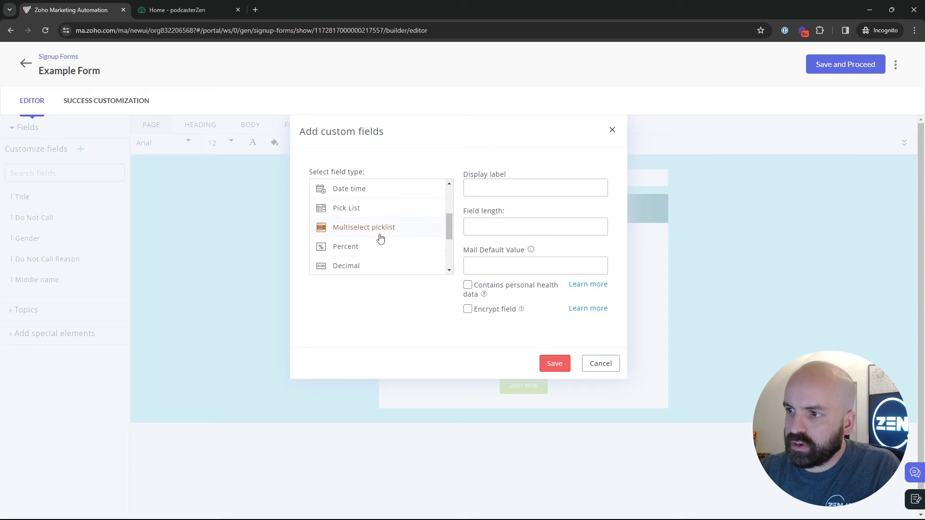
left_click_drag(370, 234, 337, 230)
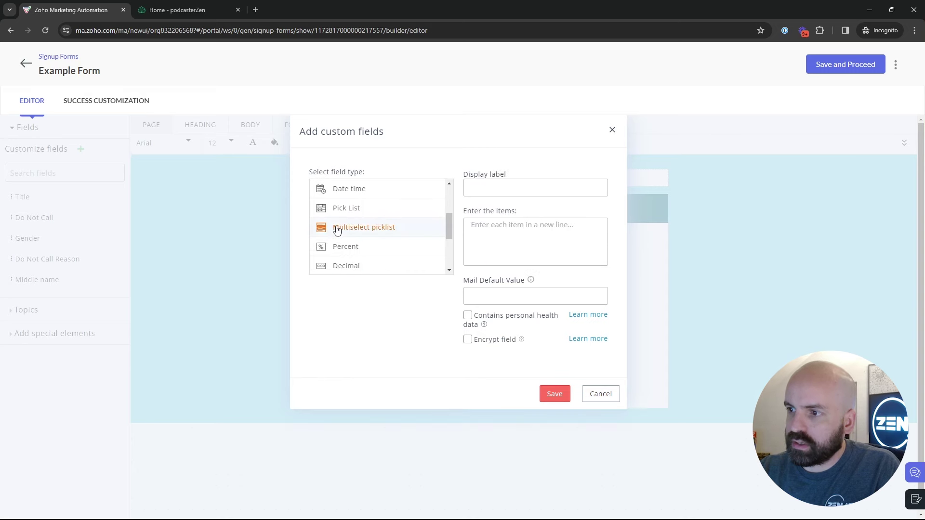
left_click(502, 184)
type("Region")
Enter the picklist items North, South, East and West
left_click(520, 232)
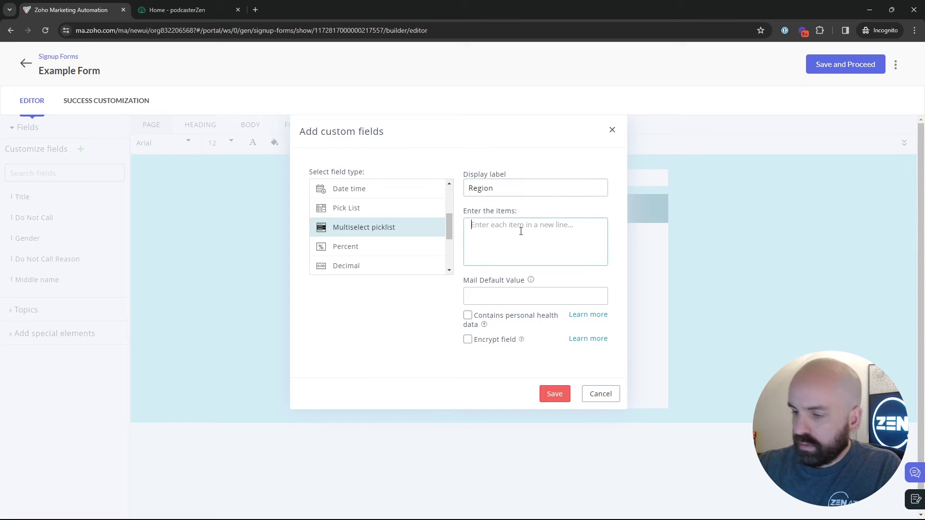
type("Nroth")
key("BackSpace")
key("BackSpace")
type("orth")
key("Return")
type("South")
key("Return")
type("East")
key("Return")
type("West")
Rename the label to 'Region Location', save the field and place it at the form's top
left_click(555, 393)
left_click(515, 184)
type("Location")
left_click(554, 394)
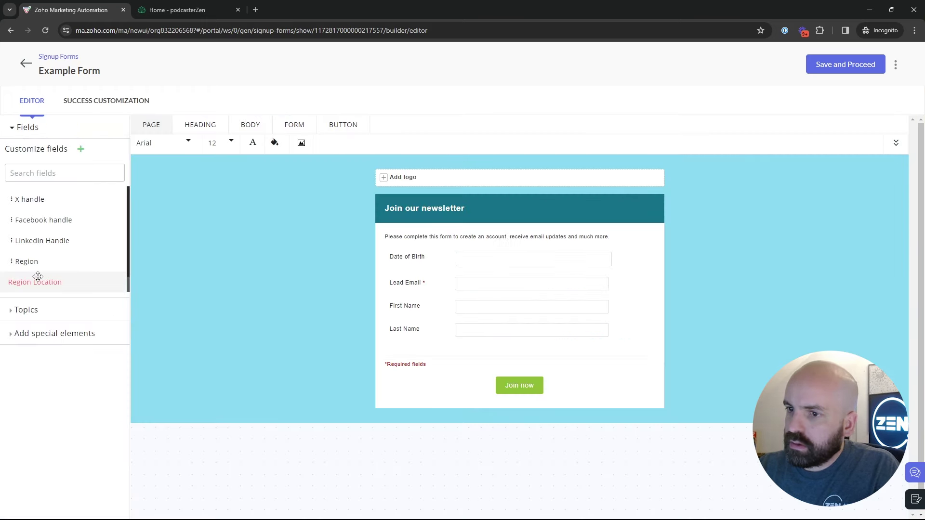
left_click_drag(36, 279, 496, 247)
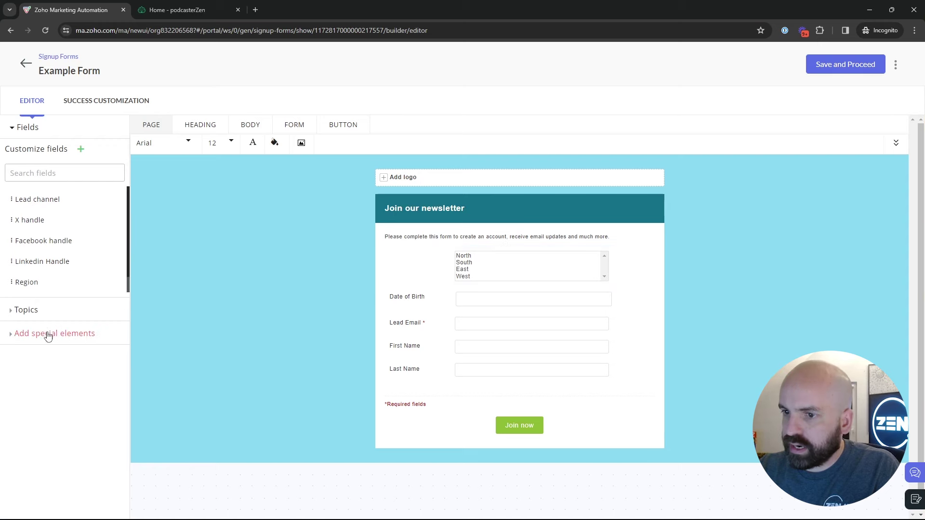
Enable multiple topic subscription and add Marketing and Promotions topic checkboxes, removing Newsletter
left_click(40, 316)
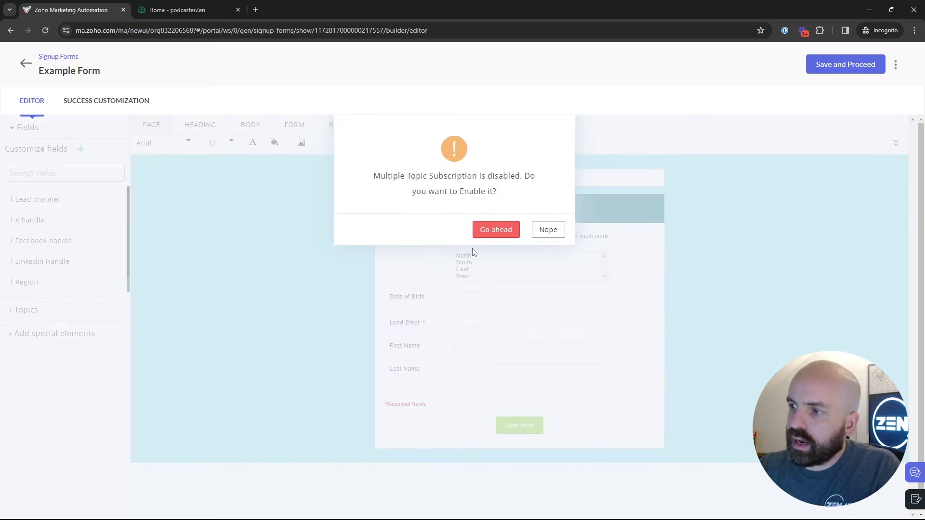
left_click(495, 231)
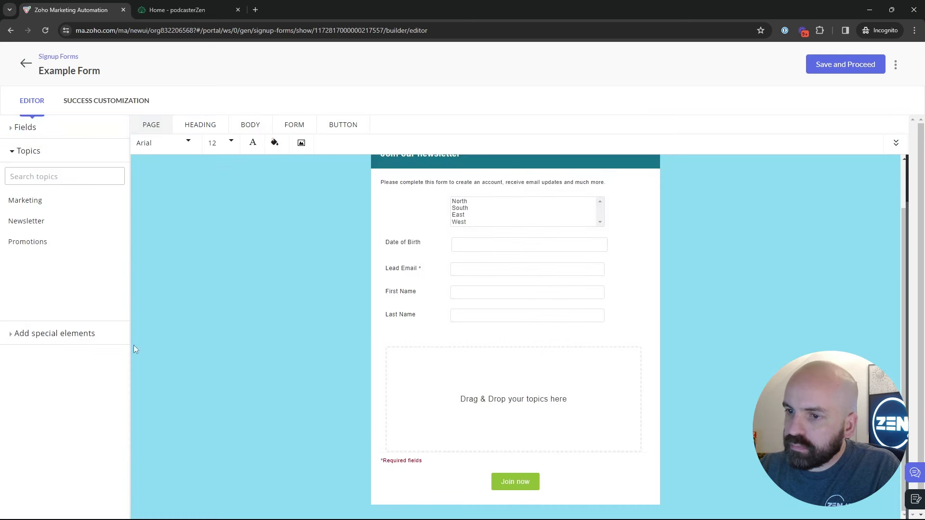
left_click_drag(10, 195, 482, 400)
left_click_drag(17, 200, 375, 364)
left_click_drag(55, 209, 543, 458)
mouse_move(418, 383)
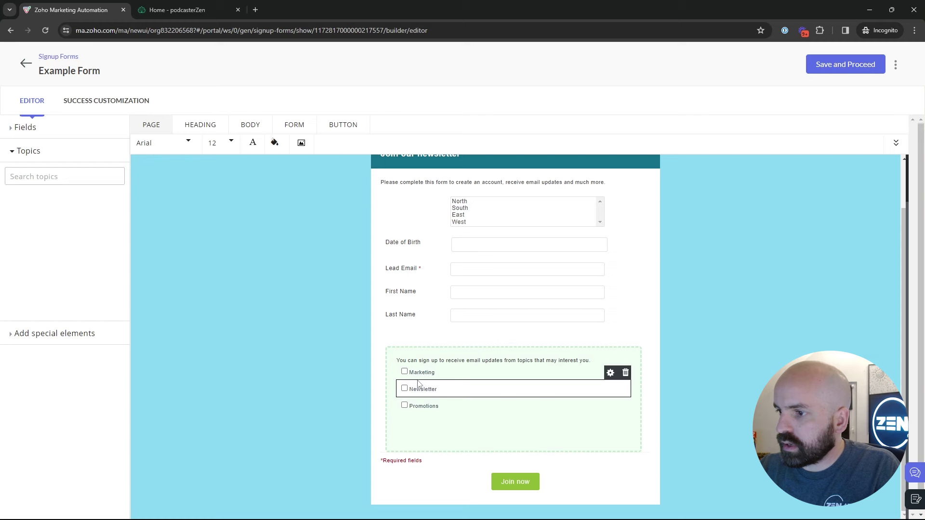
left_click(626, 375)
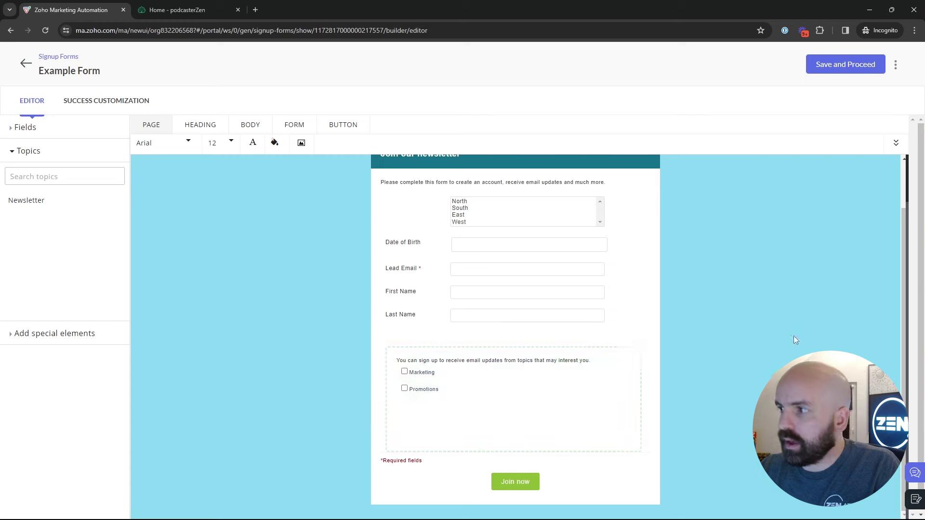
Give the 'Join our newsletter' heading a light grey background and save the form
scroll(524, 436, "up", 1)
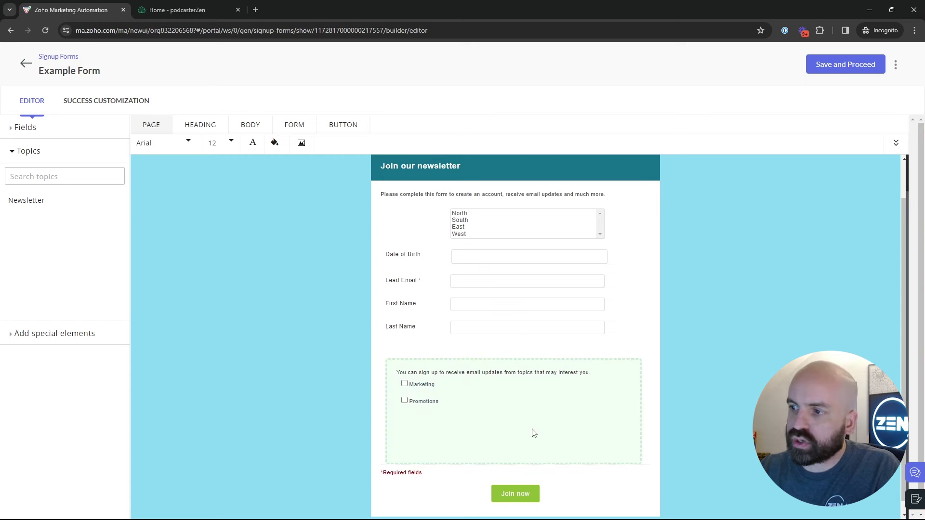
scroll(512, 367, "up", 2)
left_click(441, 208)
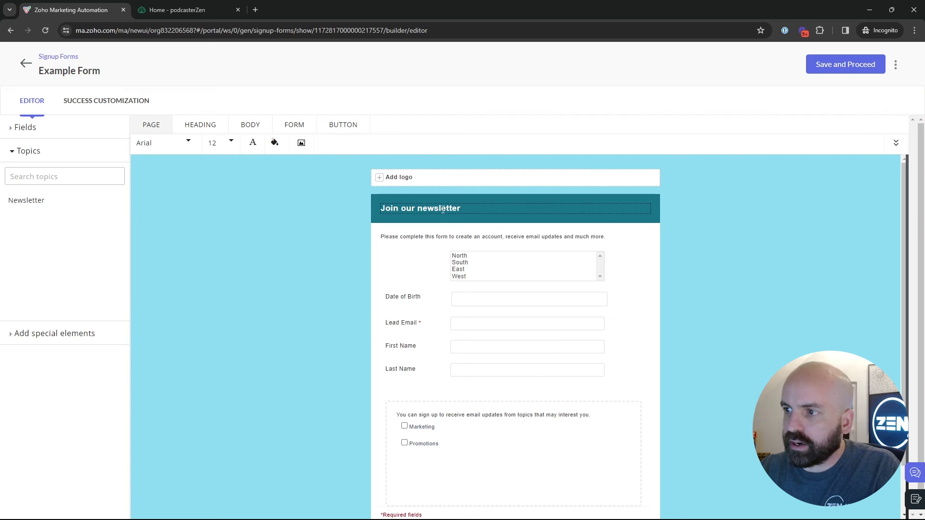
left_click(206, 126)
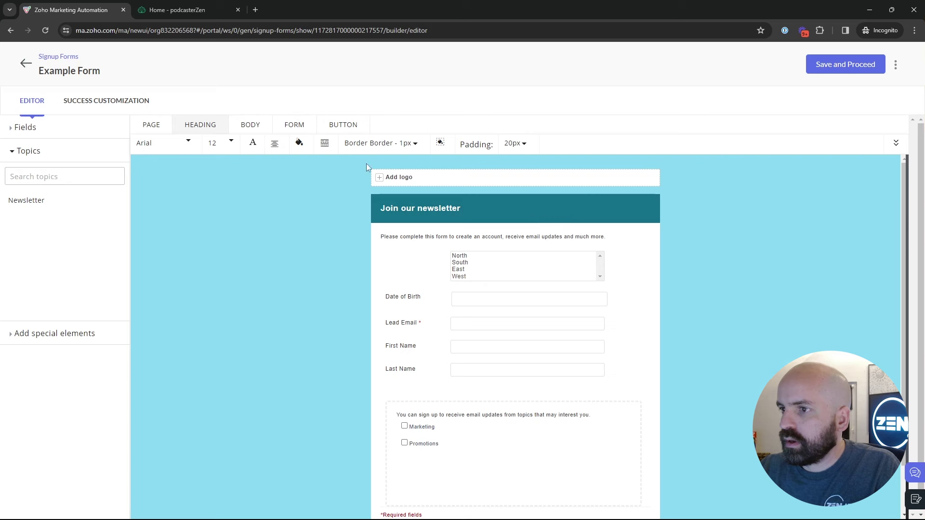
left_click(299, 143)
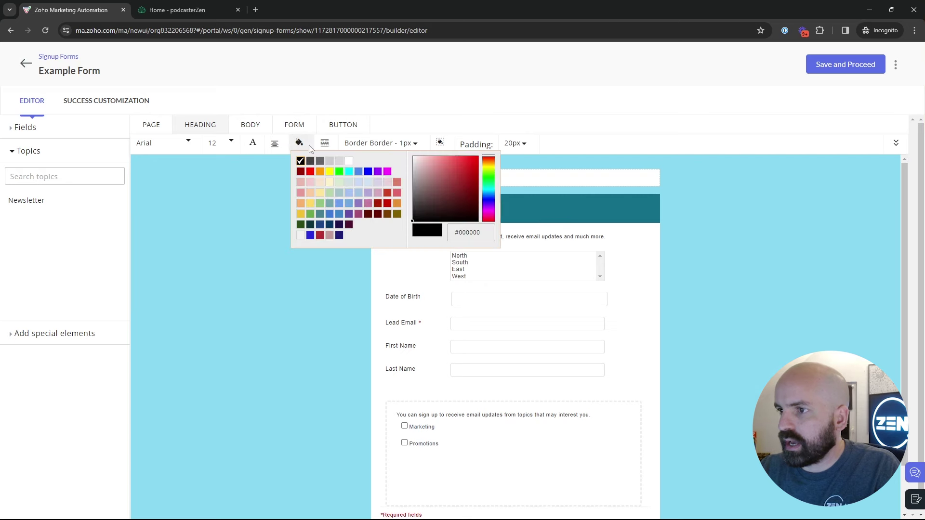
left_click(339, 161)
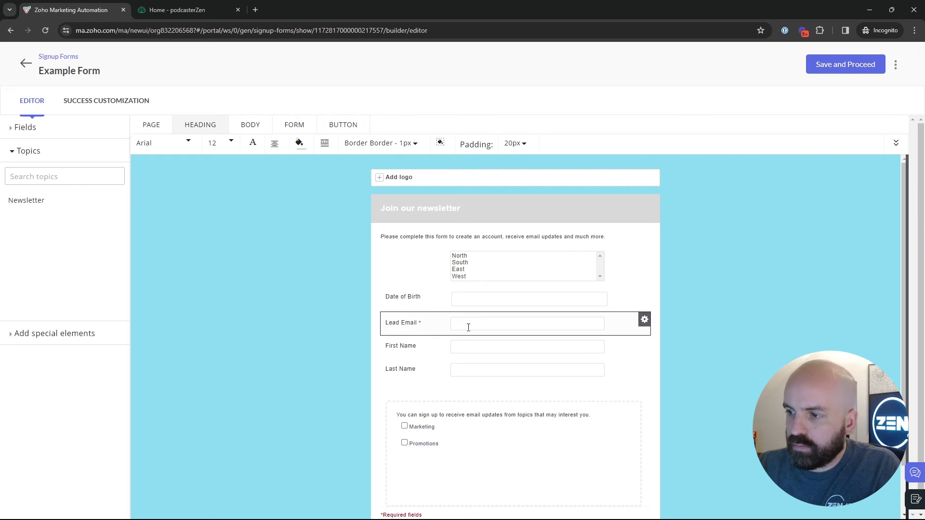
scroll(470, 324, "down", 1)
scroll(678, 447, "up", 1)
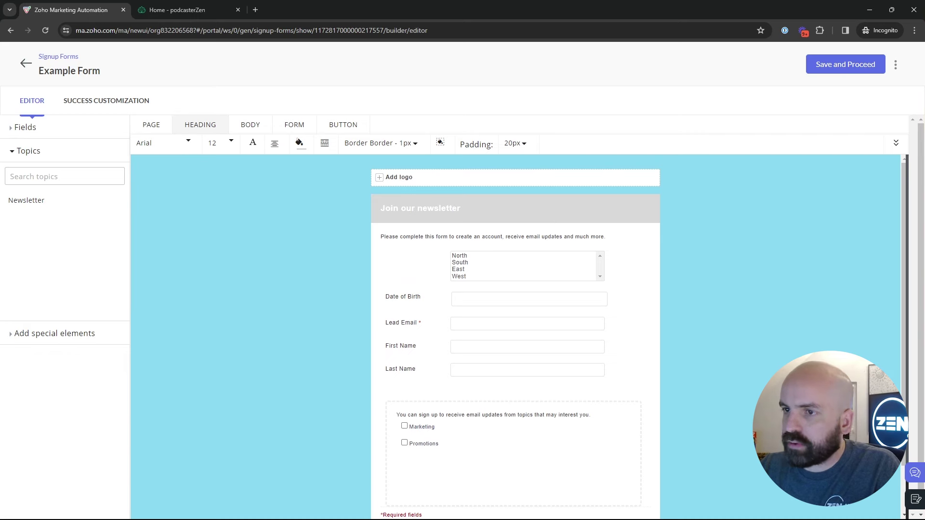
scroll(706, 320, "down", 1)
scroll(641, 333, "up", 1)
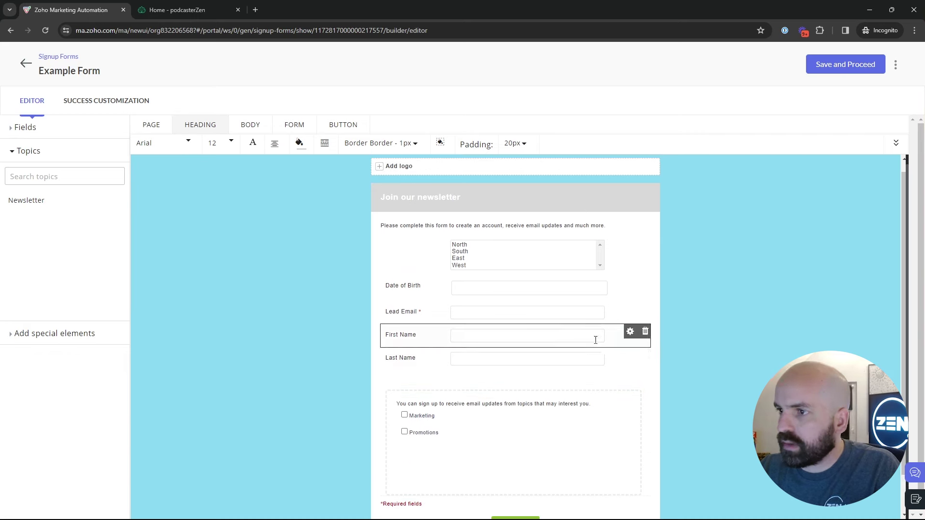
left_click(865, 71)
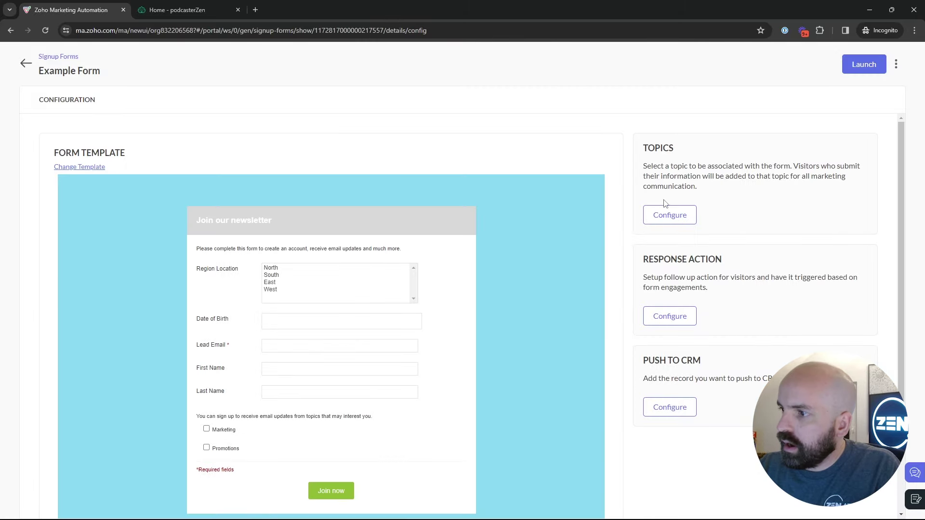
Associate the form with the Newsletter topic, using Consent as the lawful basis
left_click(680, 222)
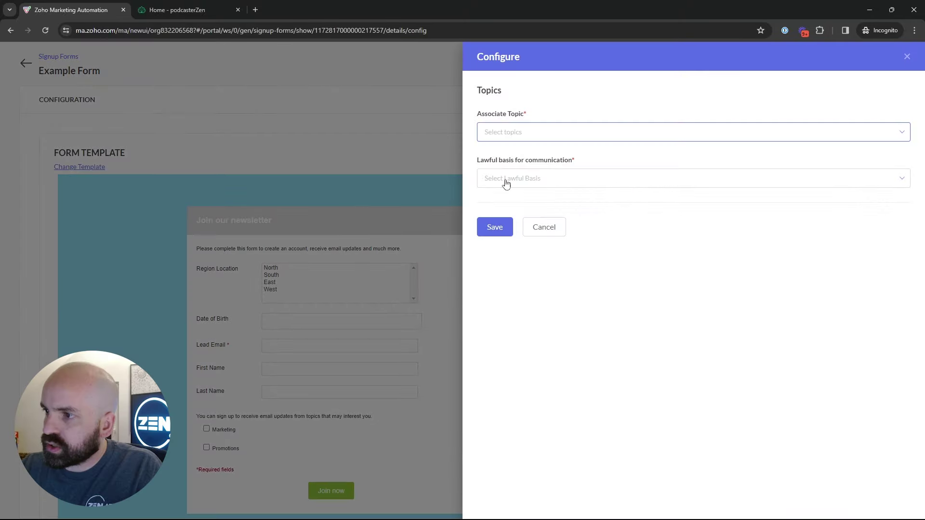
left_click(543, 135)
left_click(524, 173)
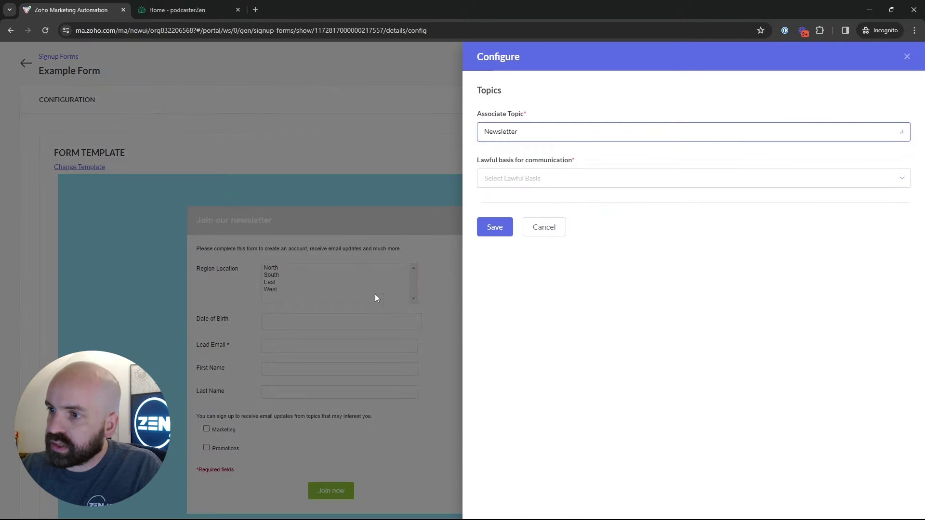
left_click(524, 188)
left_click(522, 201)
left_click(495, 227)
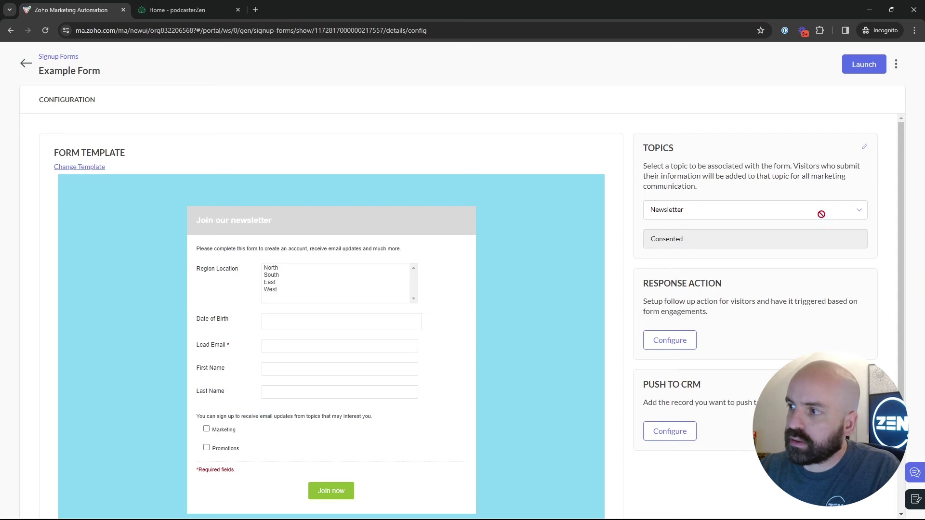
Review the Response Action settings and its follow-up activities, then cancel without changes
scroll(691, 277, "down", 2)
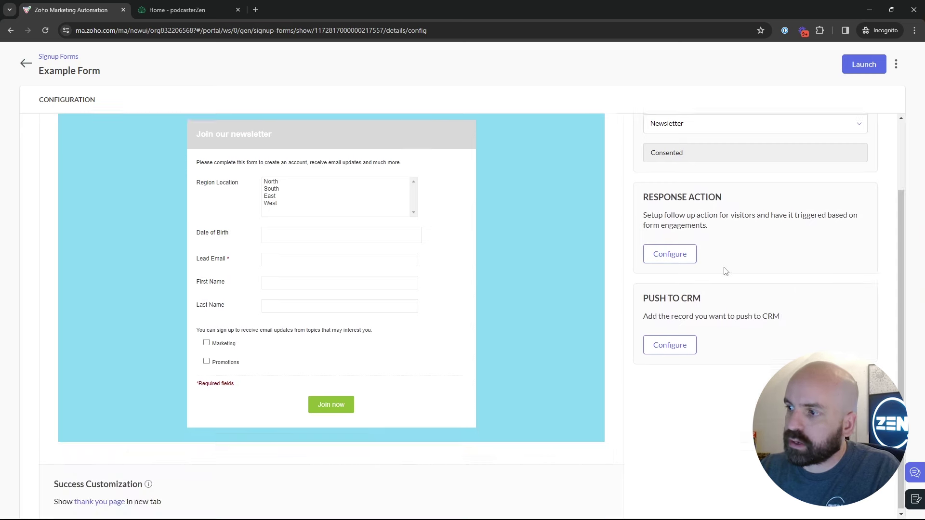
left_click(681, 256)
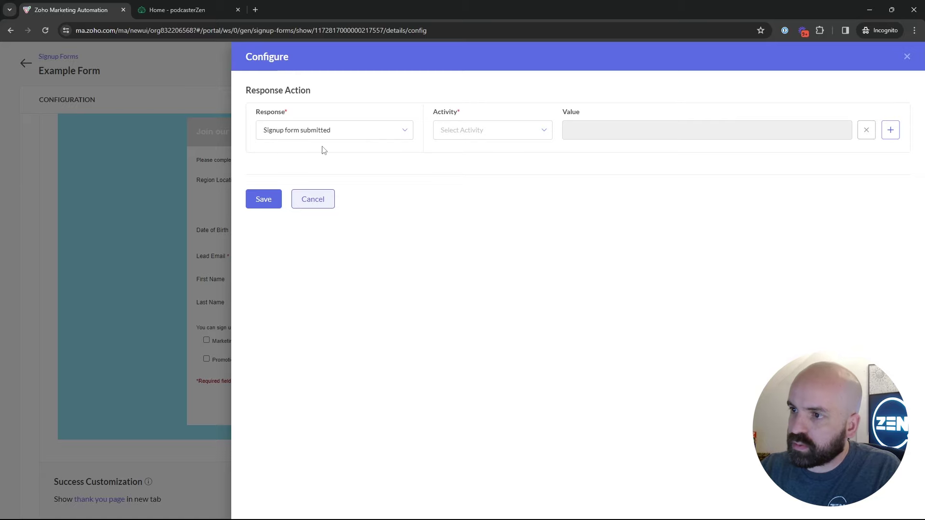
left_click(321, 200)
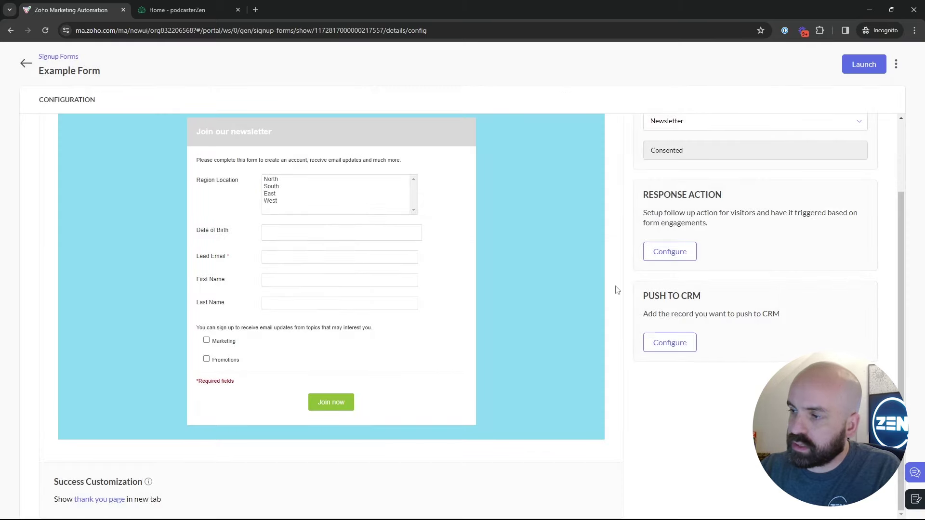
left_click(680, 251)
left_click(522, 135)
left_click(679, 225)
left_click(325, 199)
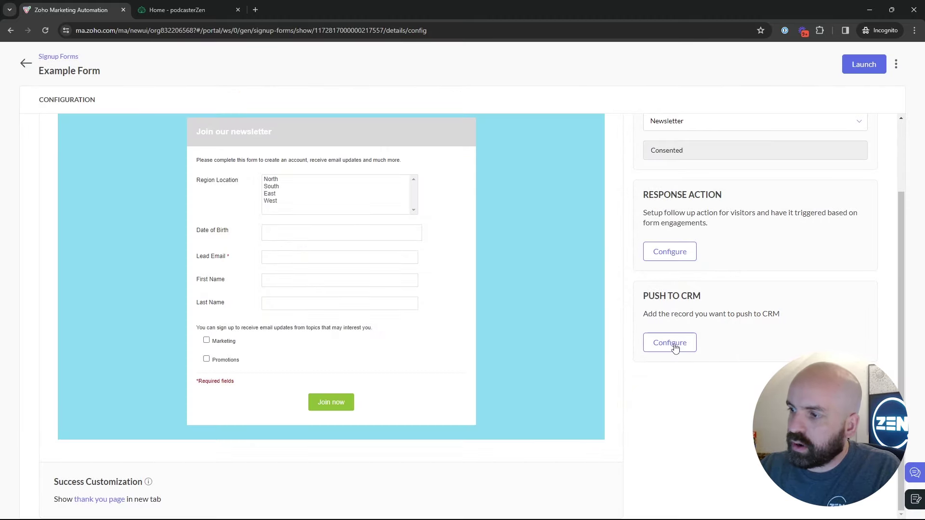
Review the Push to CRM settings and available actions, then close without changes
left_click(674, 345)
left_click(554, 169)
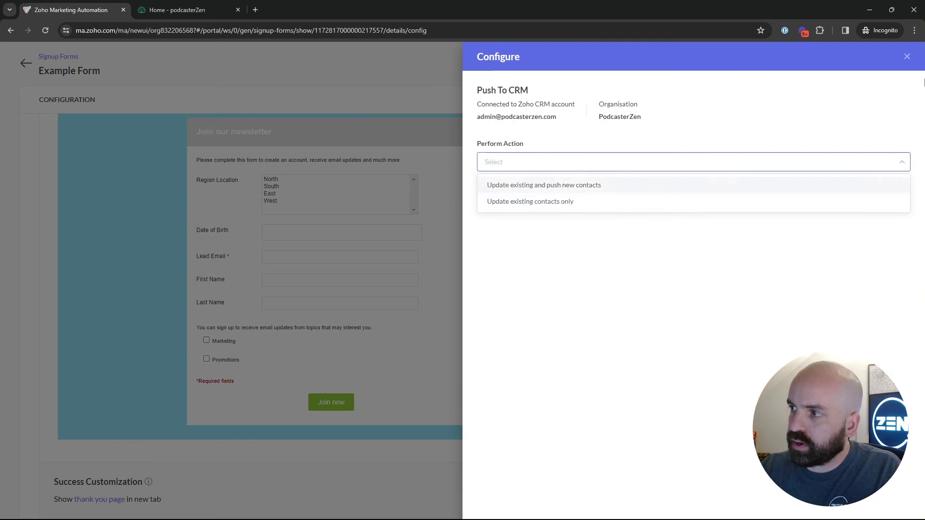
left_click(907, 58)
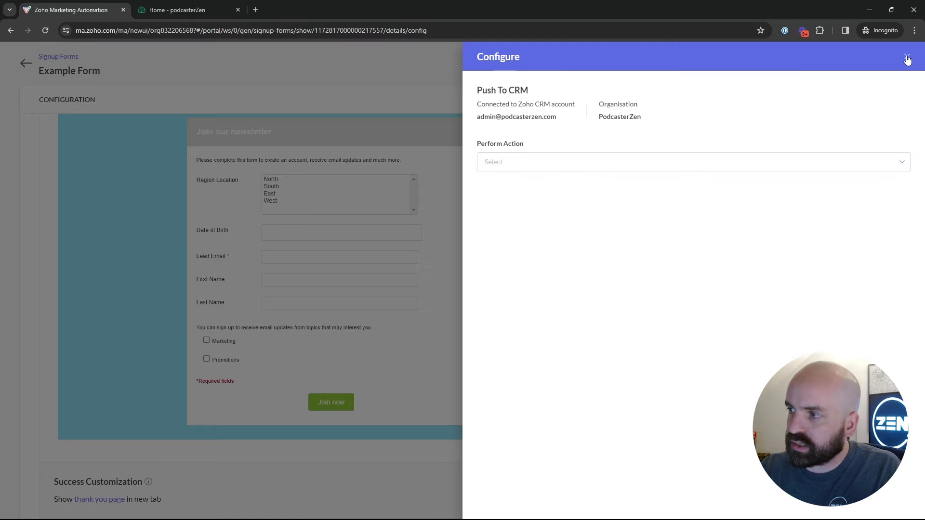
left_click(908, 59)
left_click(686, 337)
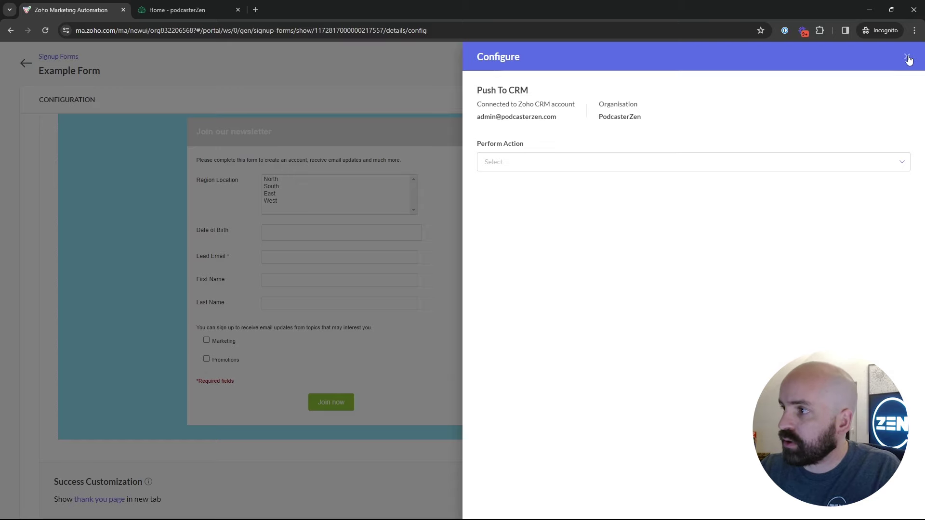
left_click(908, 59)
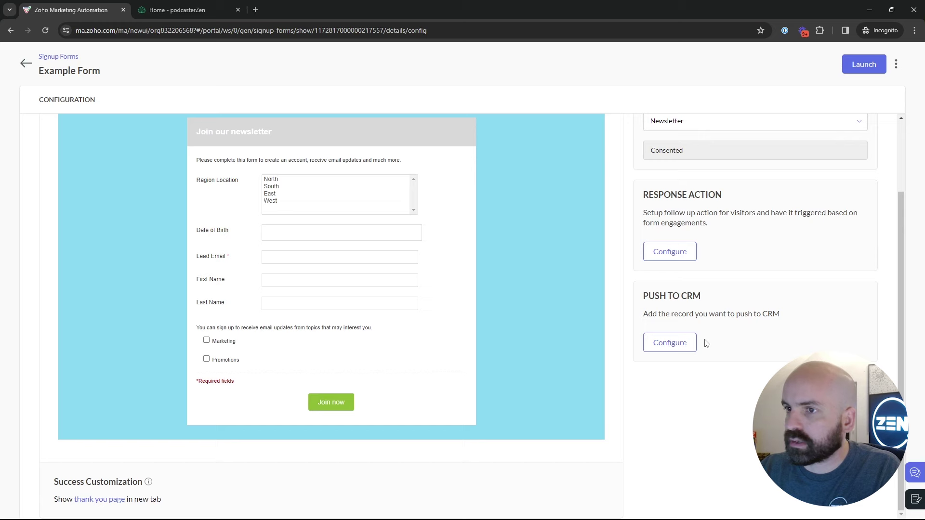
scroll(700, 345, "up", 2)
scroll(694, 376, "down", 2)
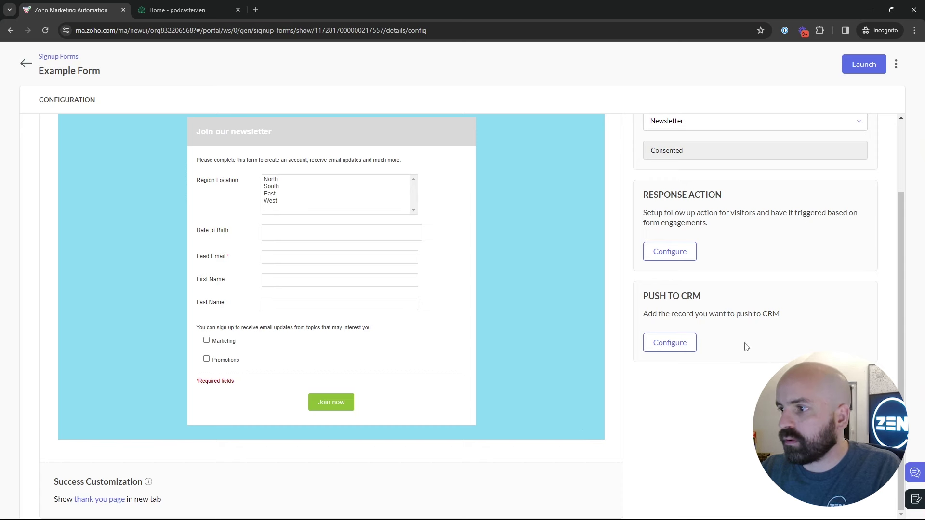
scroll(770, 340, "up", 2)
Launch Example Form and browse its Website, No CSS, Raw HTML and IFrame embed codes
left_click(876, 64)
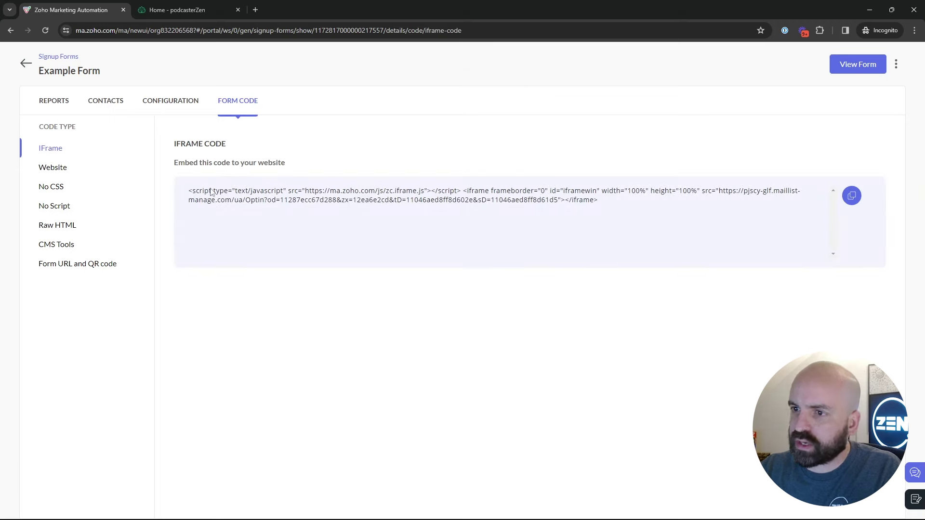
left_click(47, 172)
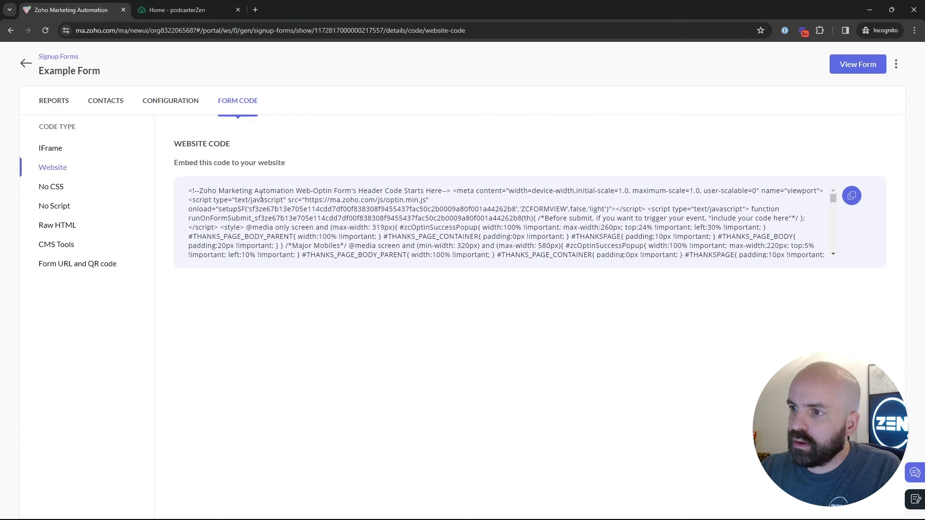
left_click(56, 188)
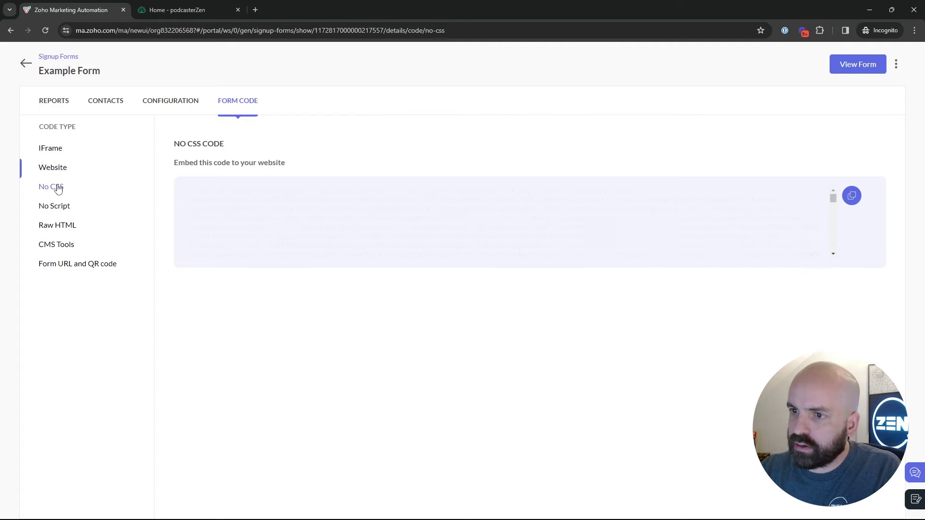
left_click(49, 227)
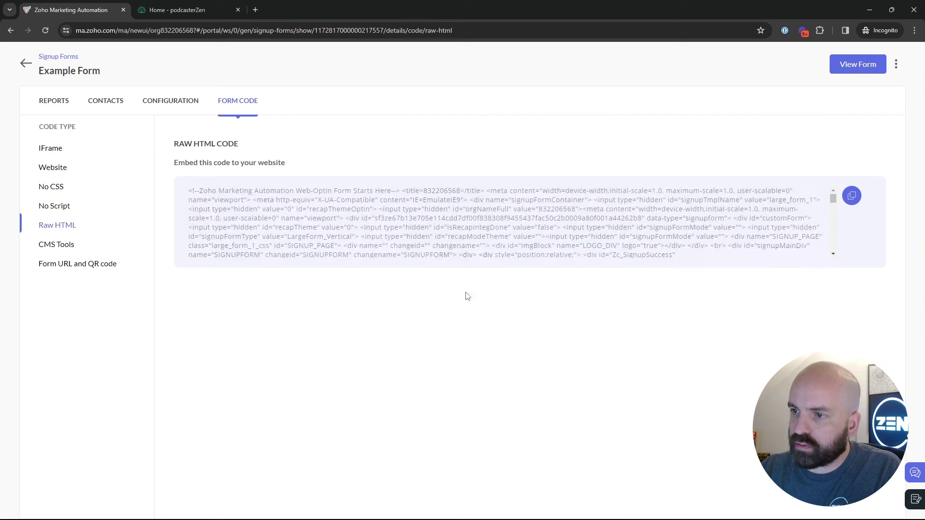
left_click(65, 148)
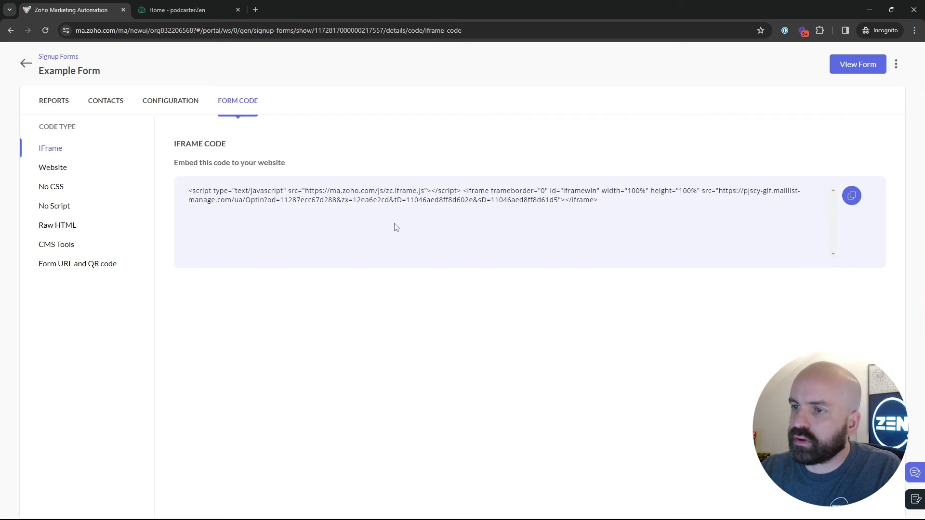
left_click_drag(653, 205, 182, 164)
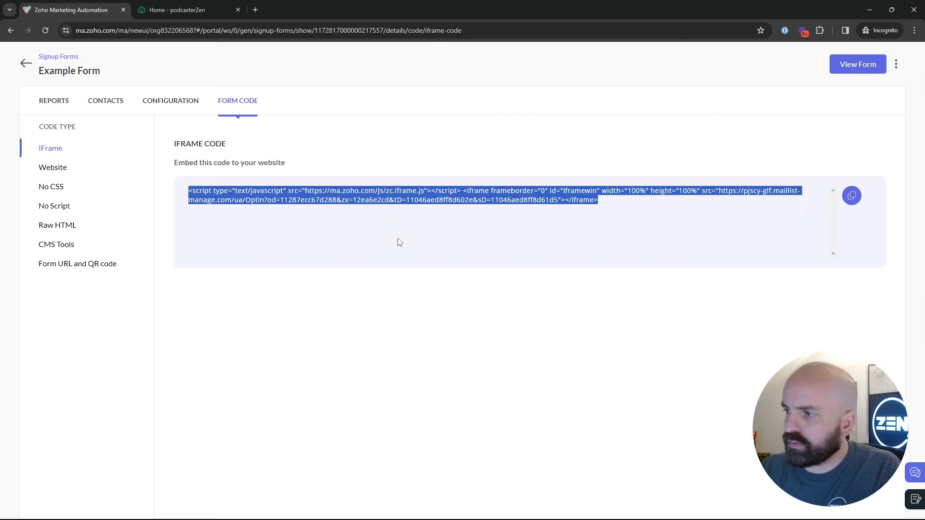
left_click(533, 235)
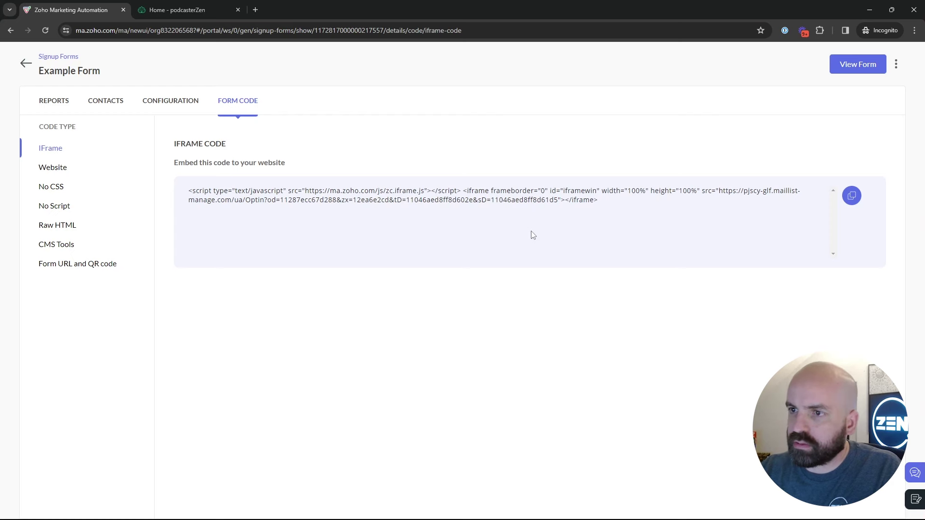
Open the Signup Pop-Ups list, then switch to the podcasterZen site
left_click(23, 61)
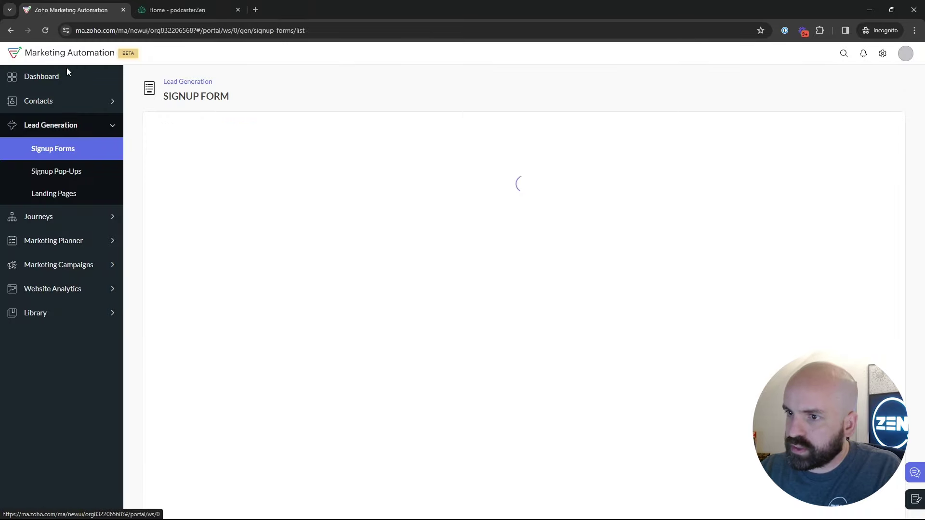
left_click(65, 173)
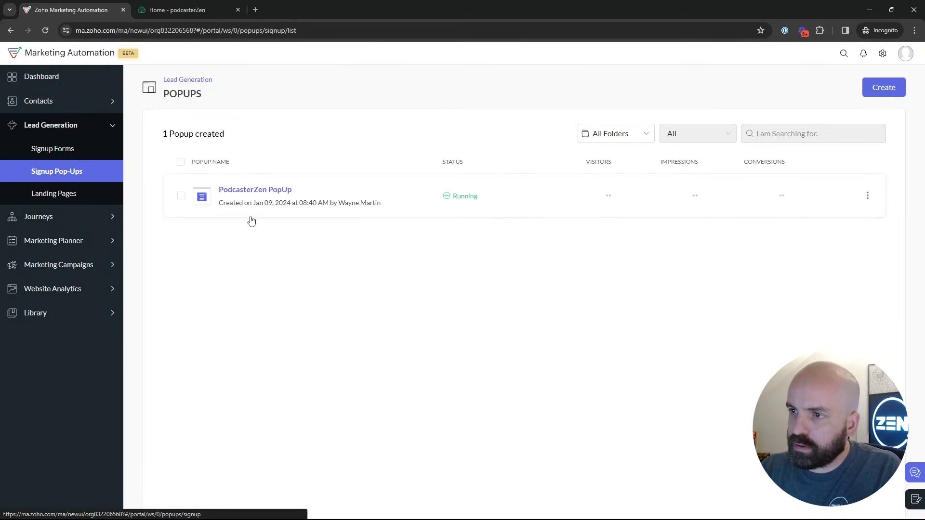
left_click(223, 11)
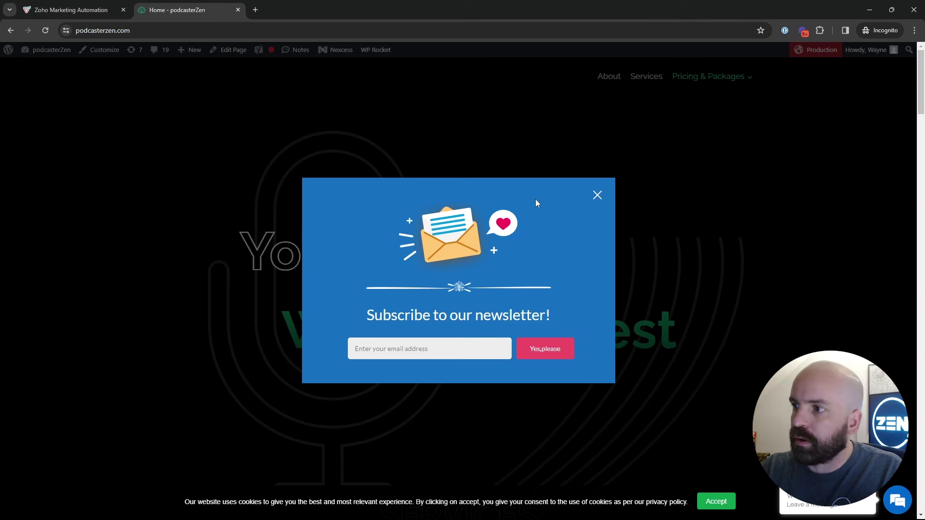
Reload the podcasterZen home page to trigger the pop-up, then return to the Zoho Popups list
left_click(45, 30)
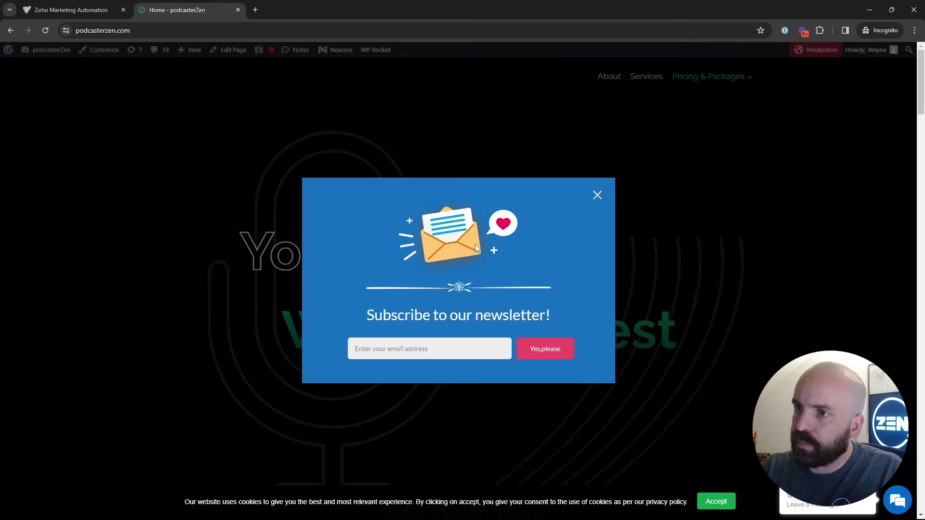
left_click(54, 6)
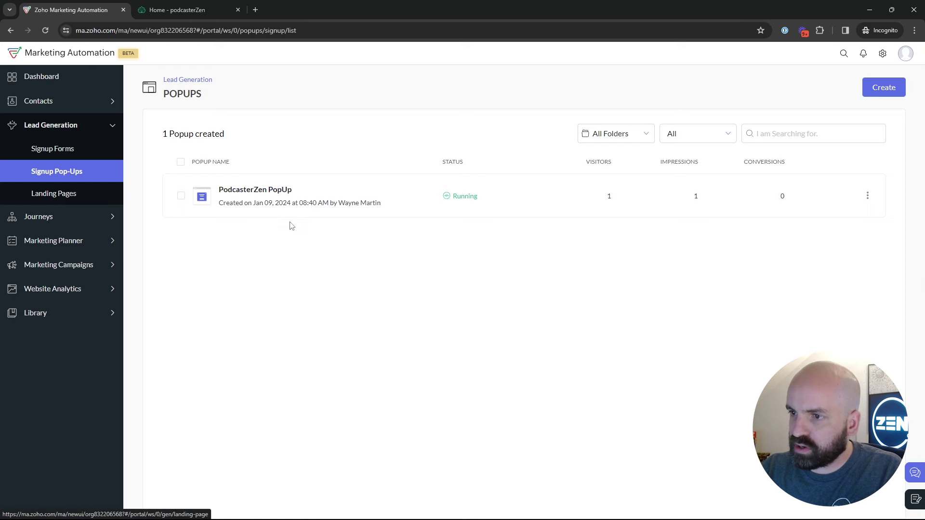
Create a new PodZen landing page and pick the Frame Fit template
left_click(67, 199)
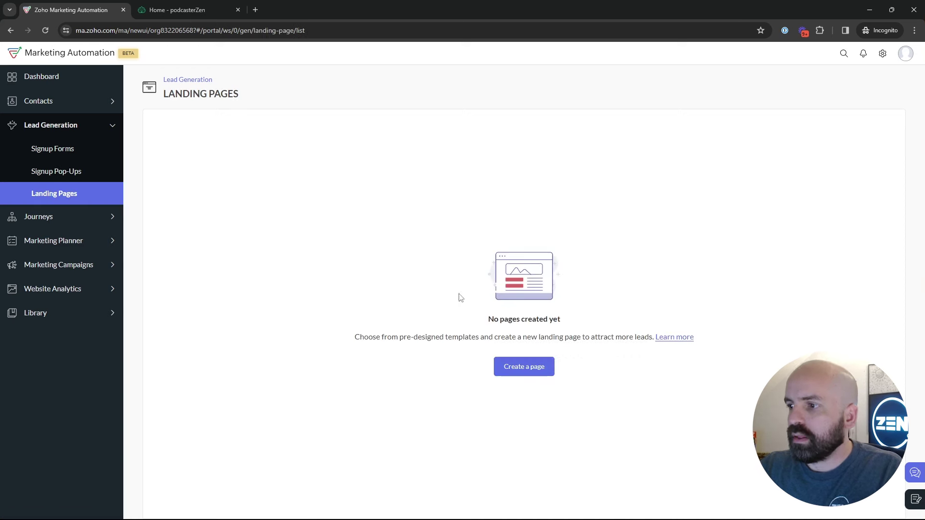
left_click(534, 375)
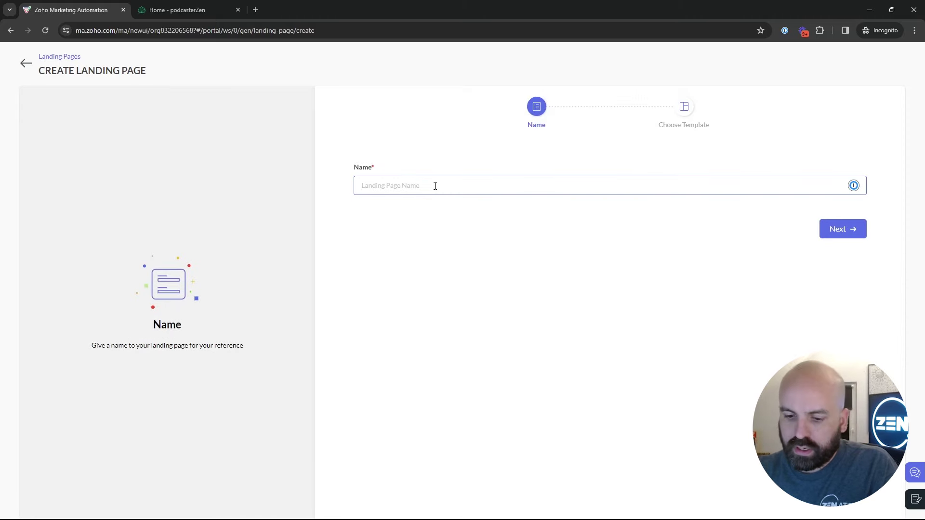
type("PodZen Promo")
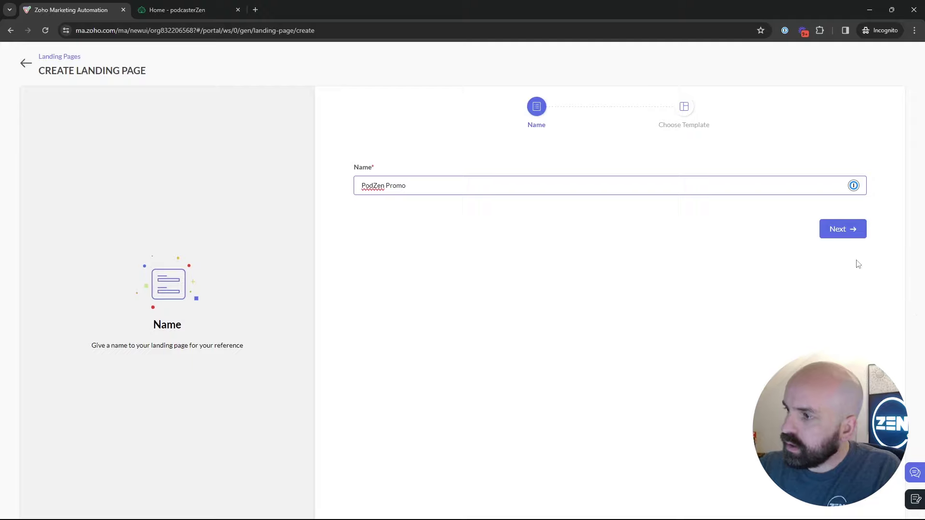
left_click(860, 230)
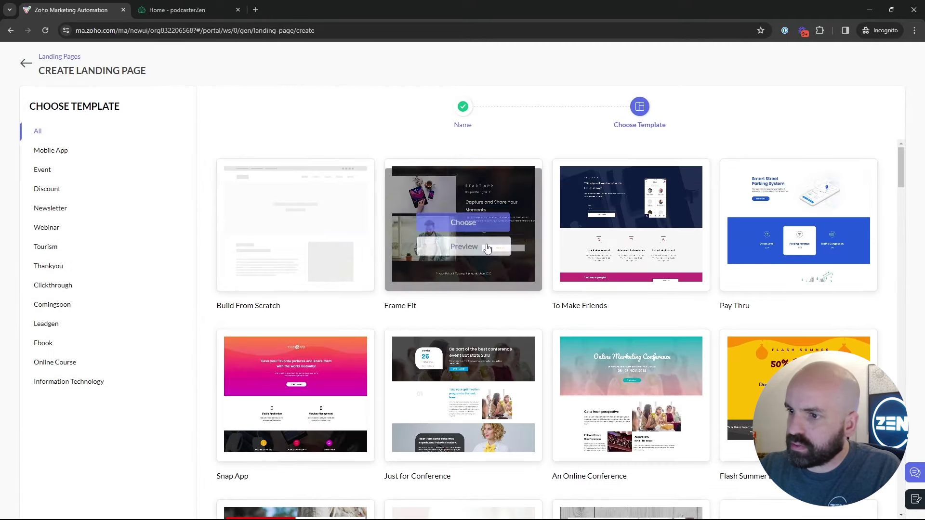
mouse_move(250, 355)
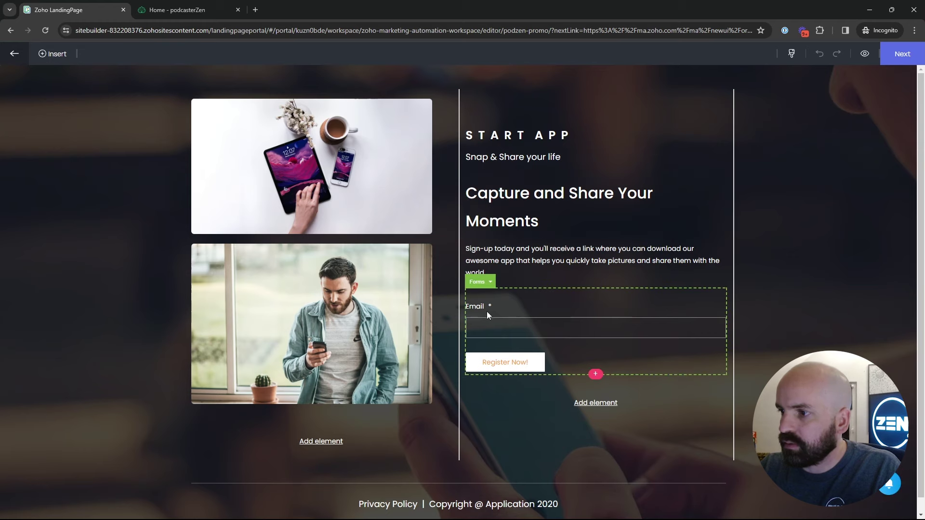
Briefly select the page's sign-up form, then save the design and return to PodZen Promo's configuration
left_click(503, 332)
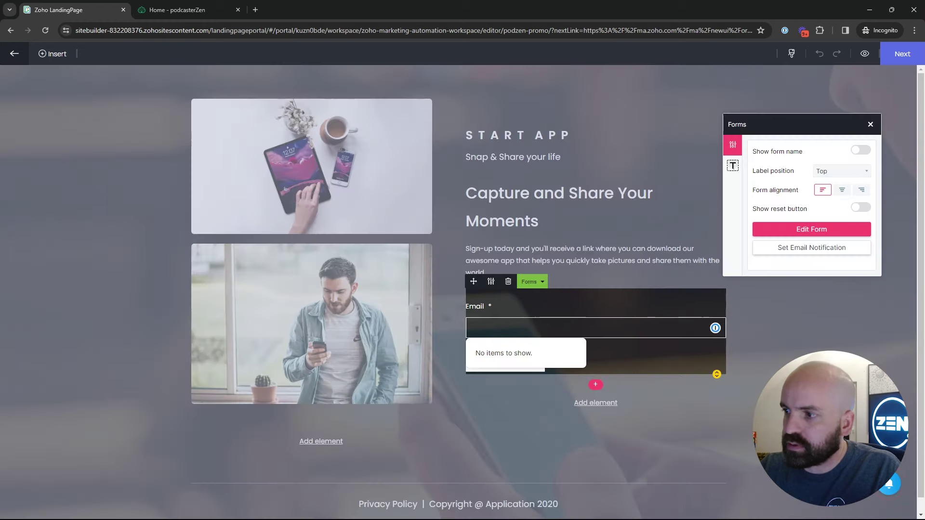
key("Escape")
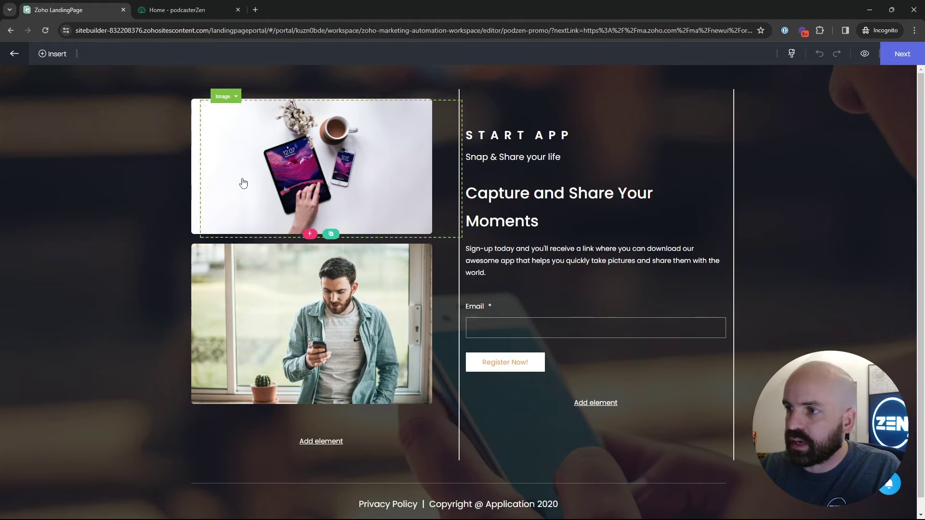
left_click(903, 53)
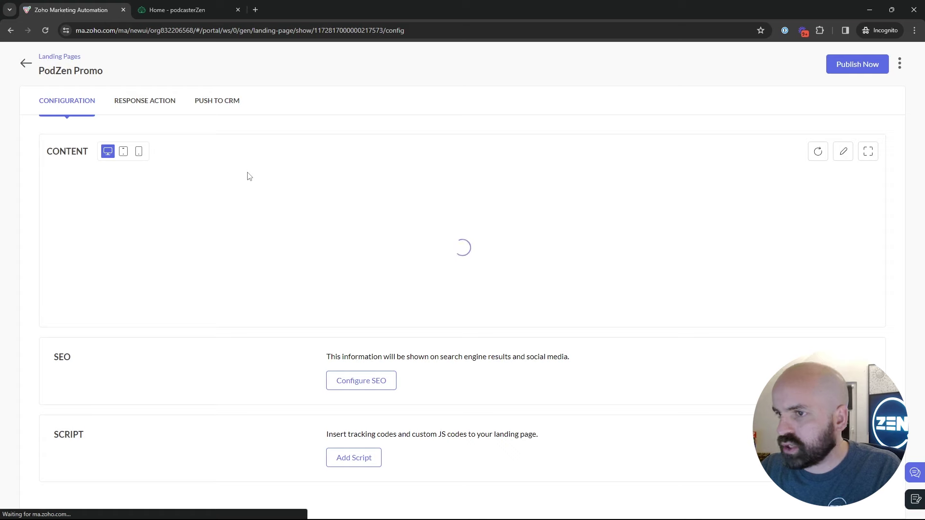
Review the landing page's Push to CRM and Response Action settings
scroll(459, 256, "down", 2)
scroll(459, 255, "up", 2)
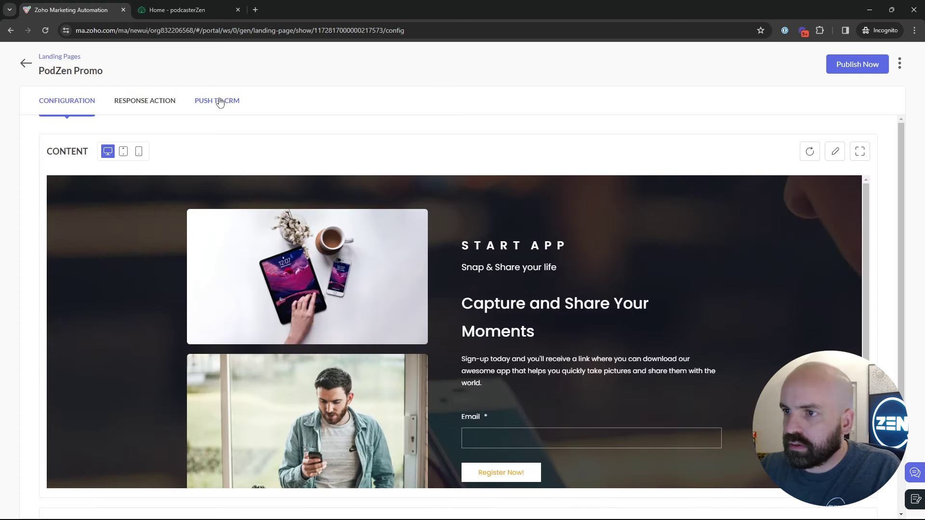
left_click(217, 101)
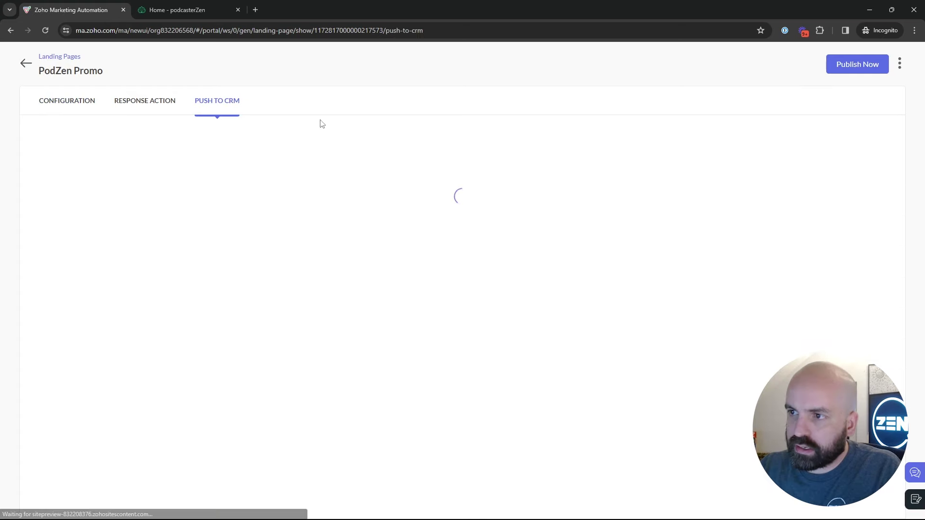
left_click(164, 113)
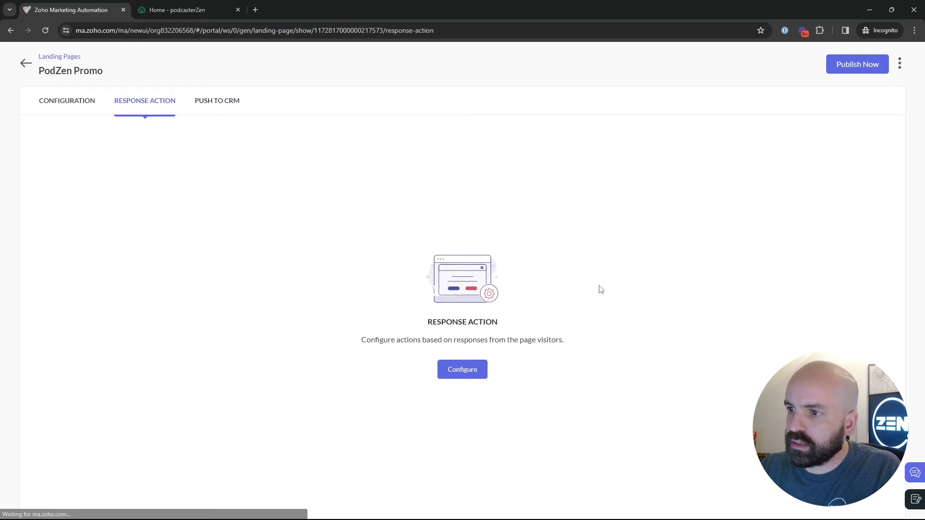
Publish the page for free at its default podcasterzen.zoholandingpage.com address
left_click(849, 69)
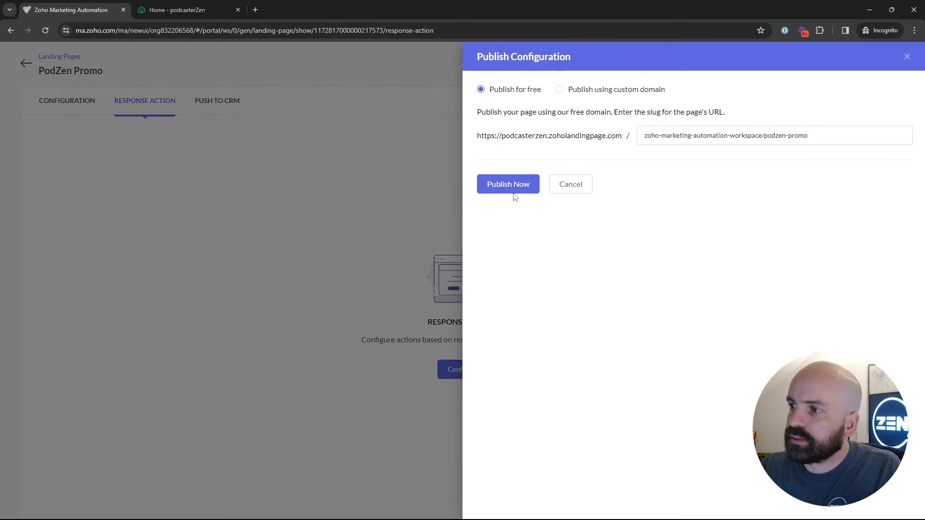
left_click_drag(476, 138, 719, 142)
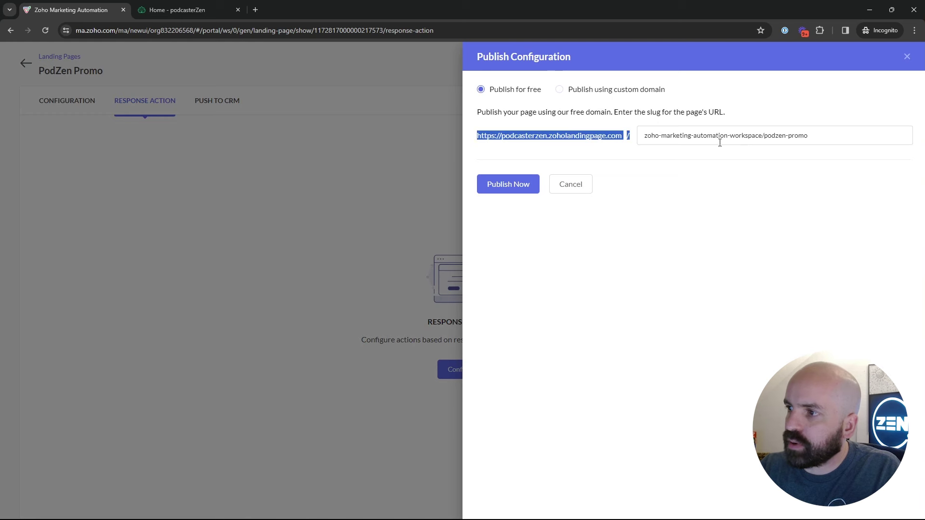
left_click(707, 190)
left_click_drag(594, 137, 641, 135)
left_click(675, 131)
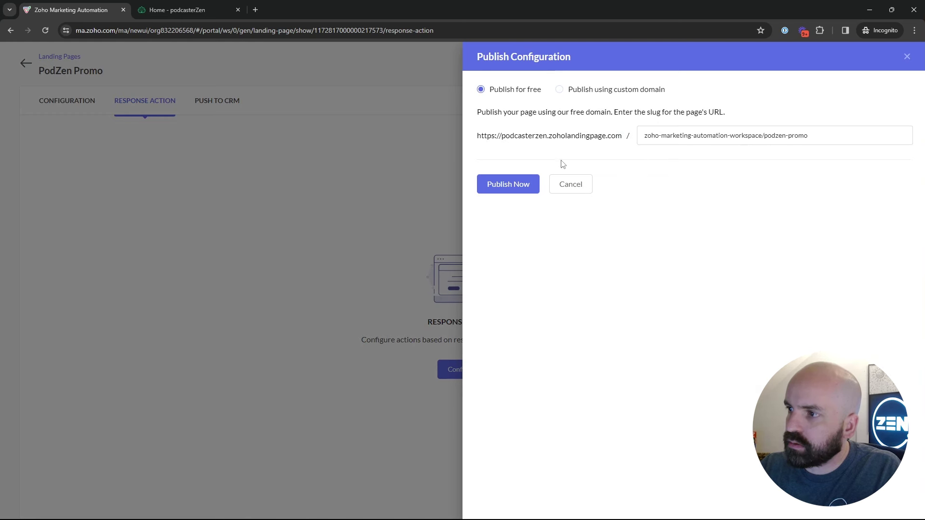
left_click_drag(550, 139, 628, 136)
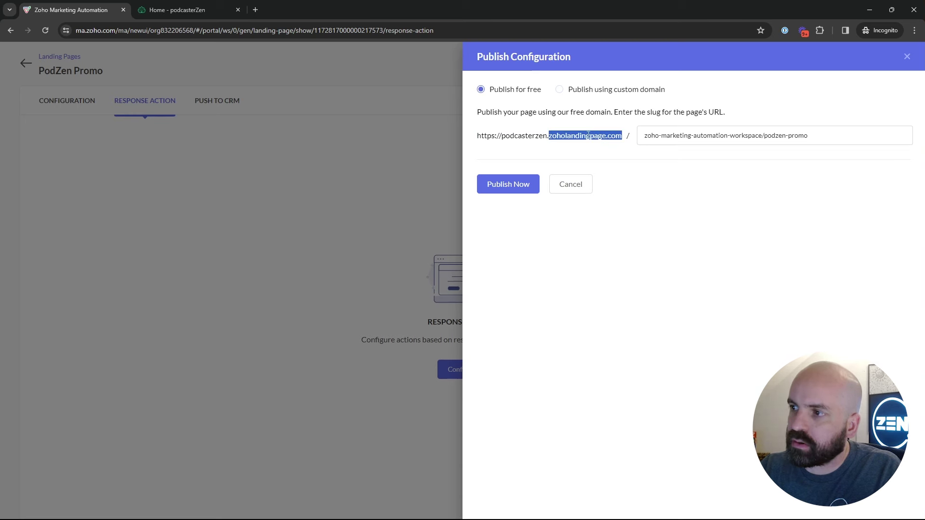
triple_click(625, 137)
left_click(632, 149)
left_click_drag(549, 139, 655, 139)
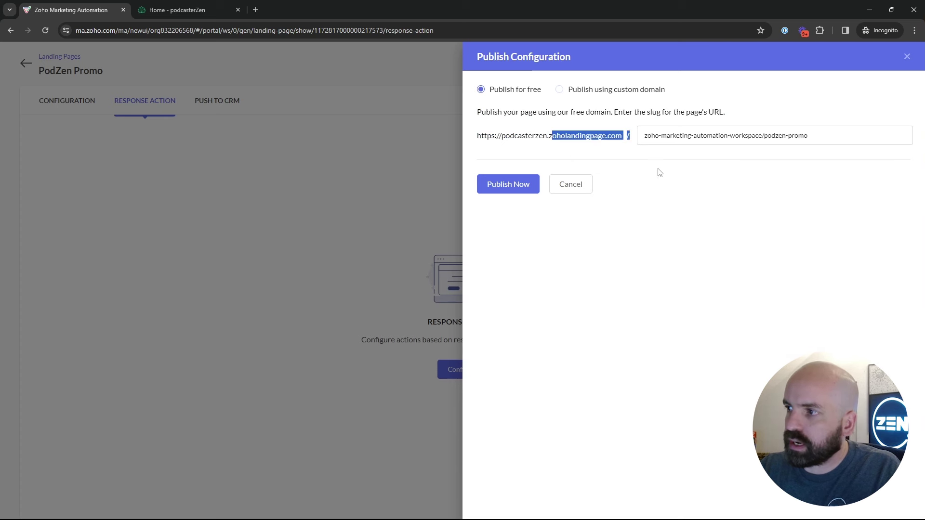
left_click(695, 139)
left_click(509, 184)
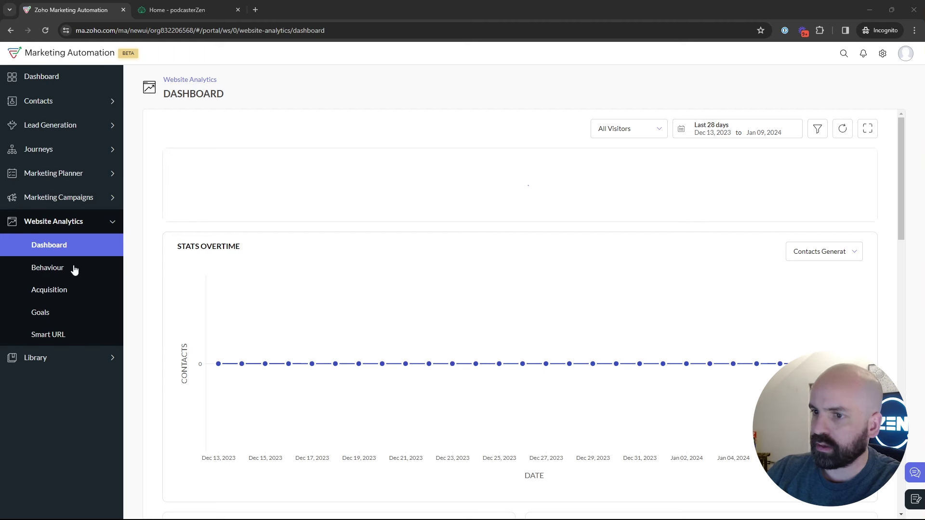
Review the dashboard's 116 anonymous US visitors (up 31.8%), then open the Behaviour report
mouse_move(722, 336)
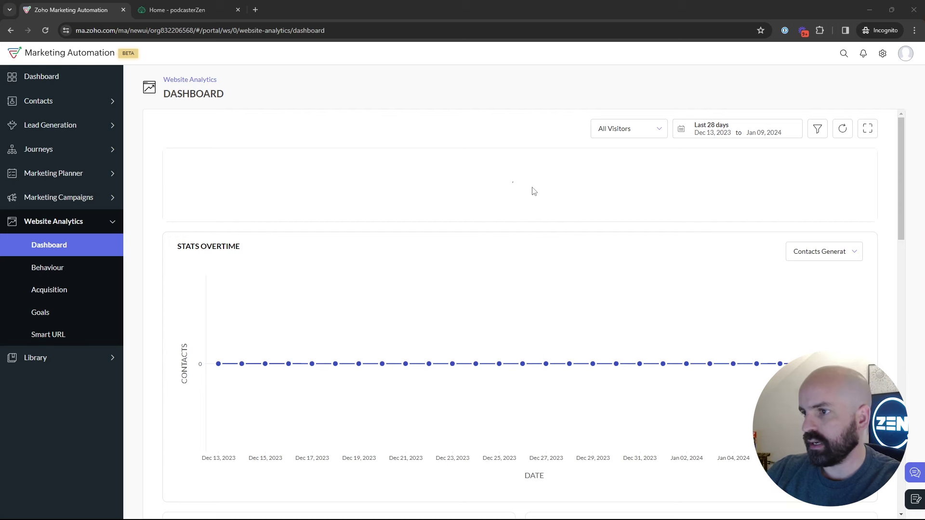
scroll(564, 191, "down", 6)
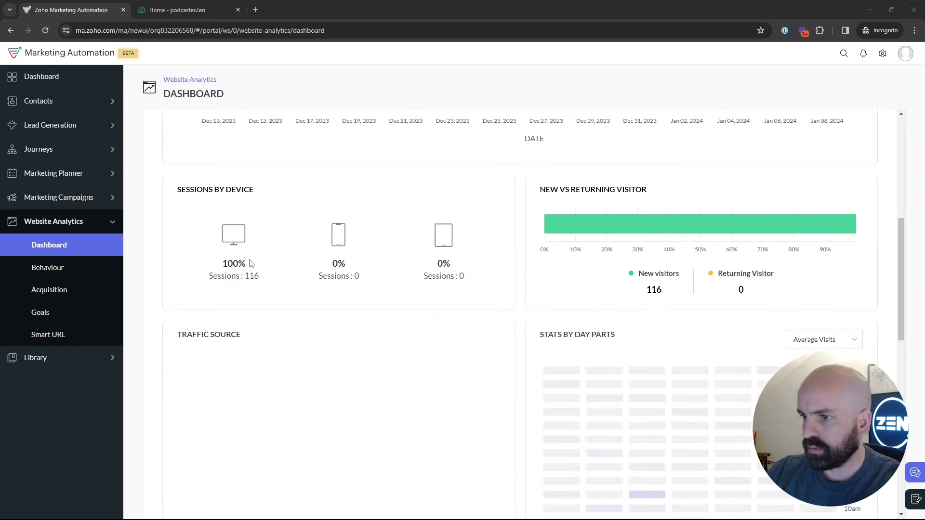
scroll(506, 260, "up", 5)
scroll(289, 351, "up", 1)
scroll(287, 354, "down", 5)
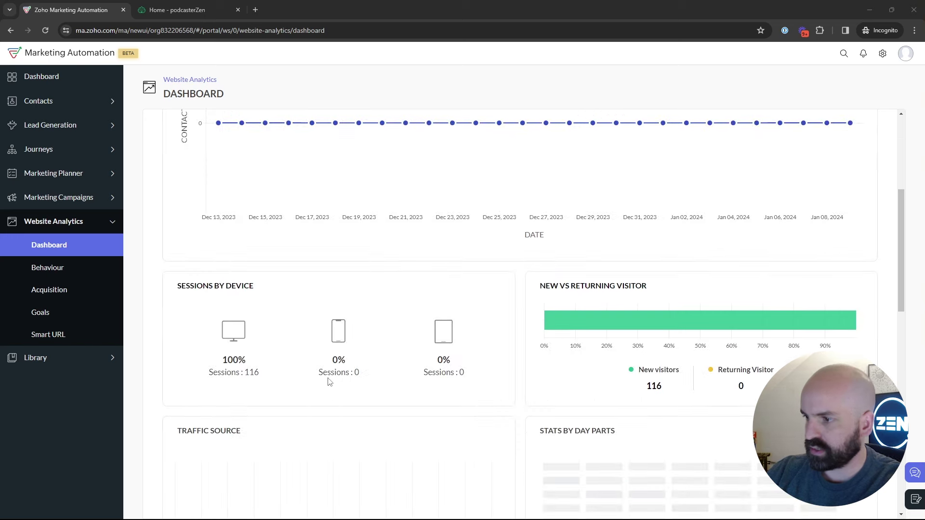
scroll(424, 374, "down", 5)
scroll(443, 351, "down", 9)
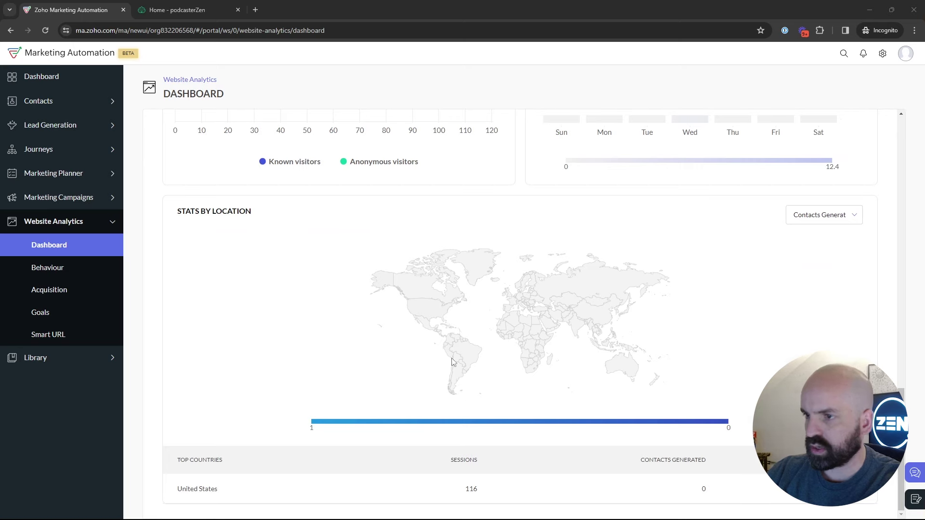
scroll(436, 357, "up", 5)
scroll(424, 400, "up", 9)
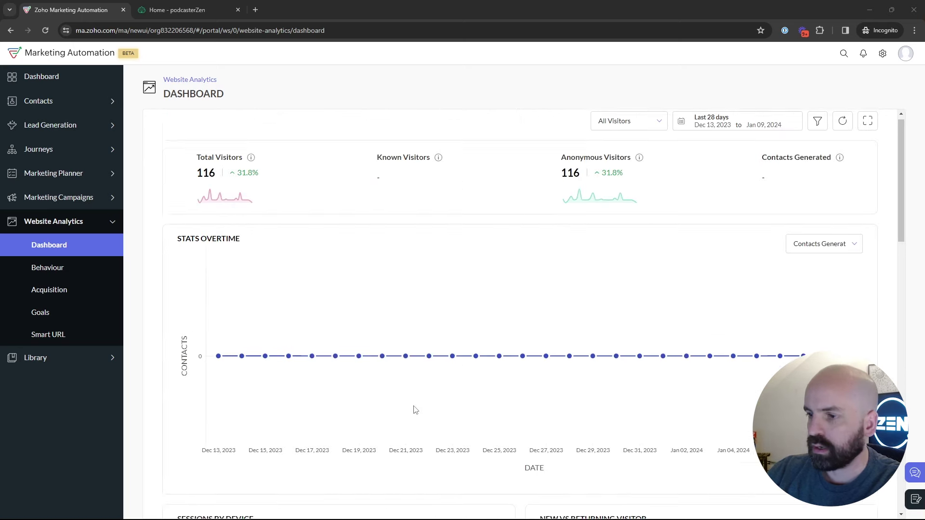
left_click(47, 267)
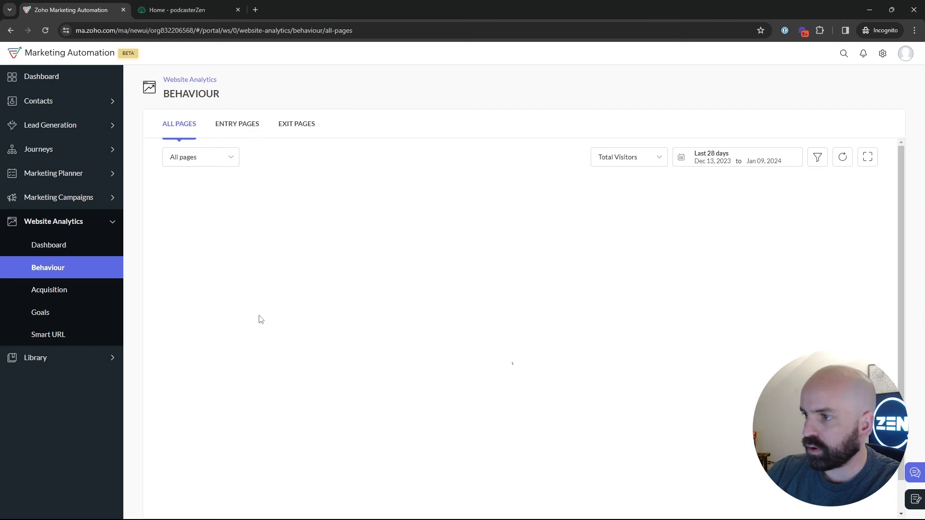
Keep the Behaviour report filtered to Total Visitors and look through it
left_click(639, 160)
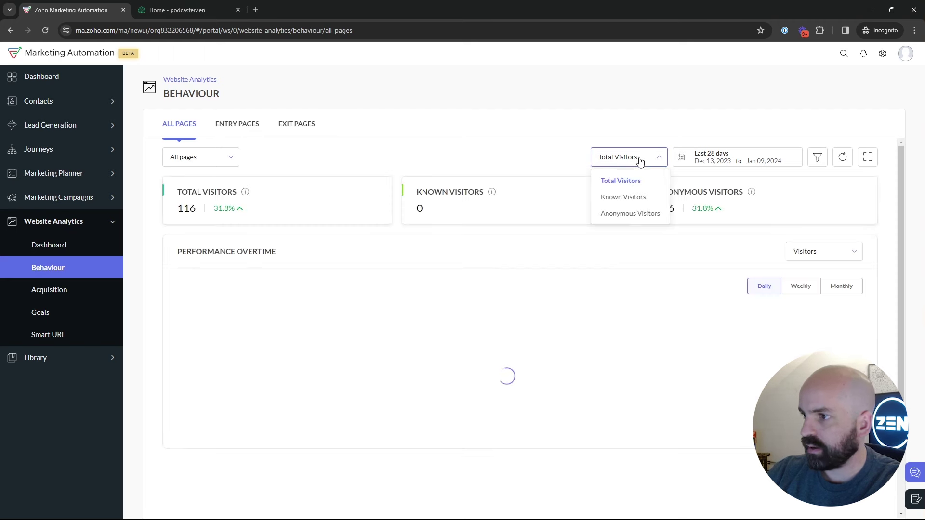
left_click(546, 252)
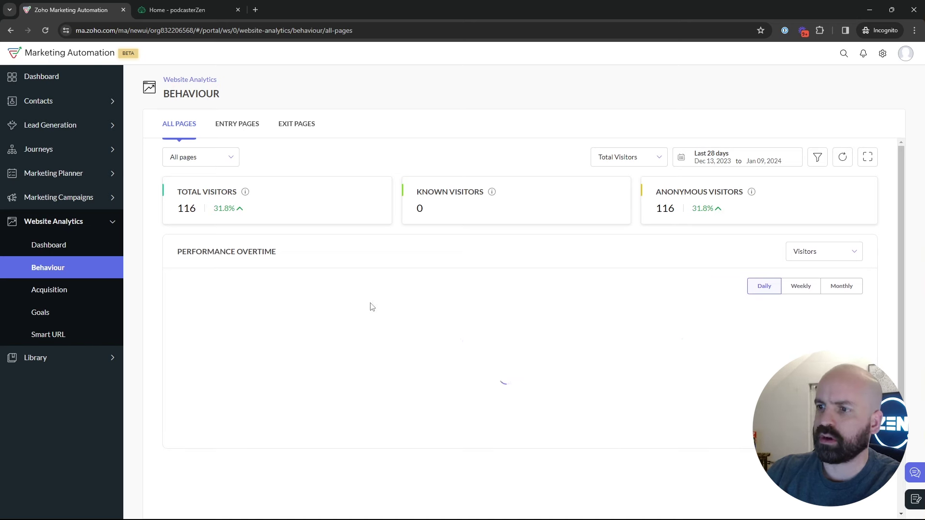
scroll(308, 422, "down", 2)
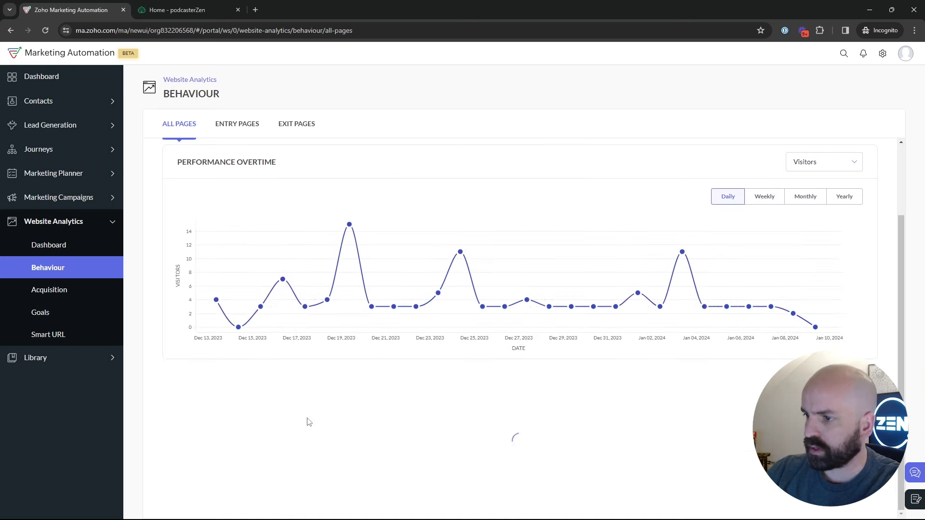
scroll(320, 393, "up", 2)
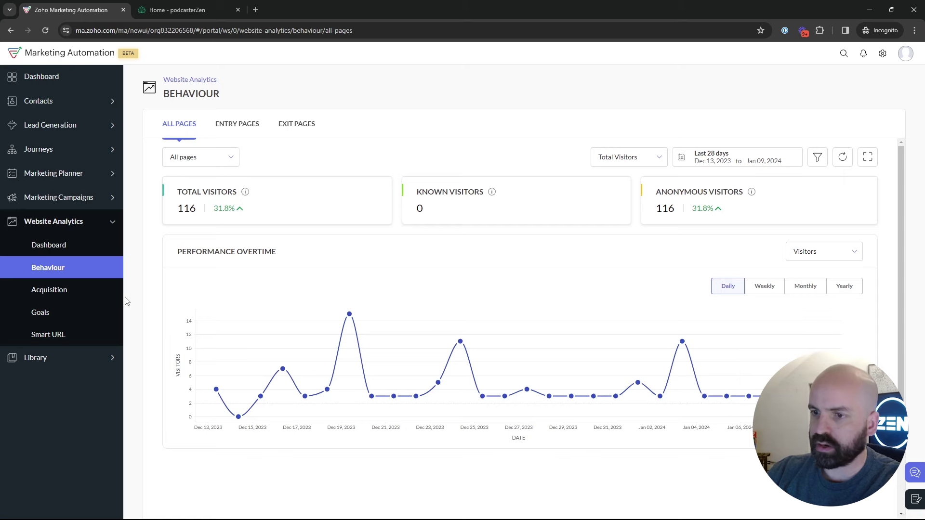
Check Acquisition's channels (115 Direct, 1 Referral), then go to the empty Goals page
left_click(53, 290)
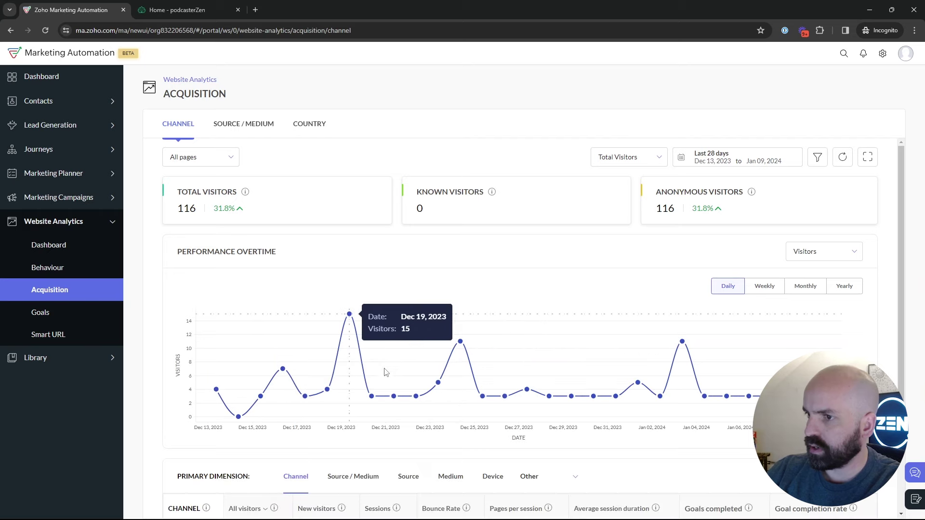
scroll(386, 376, "down", 3)
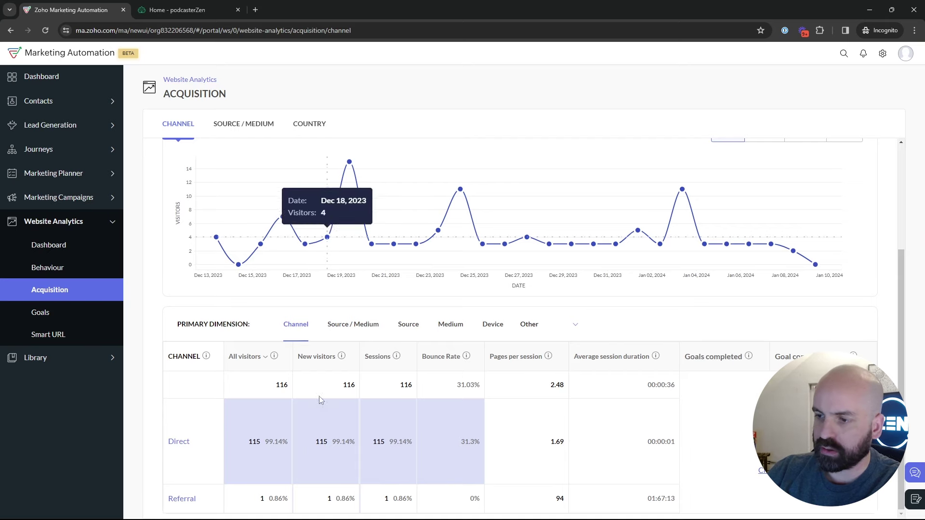
left_click(42, 312)
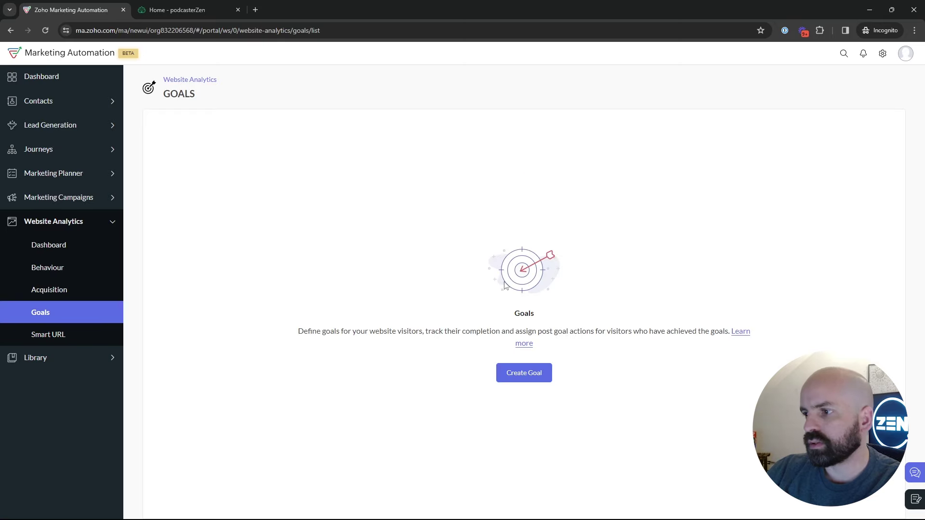
Start a new Time Spent on Page goal named 'Services Time Spent'
left_click(529, 377)
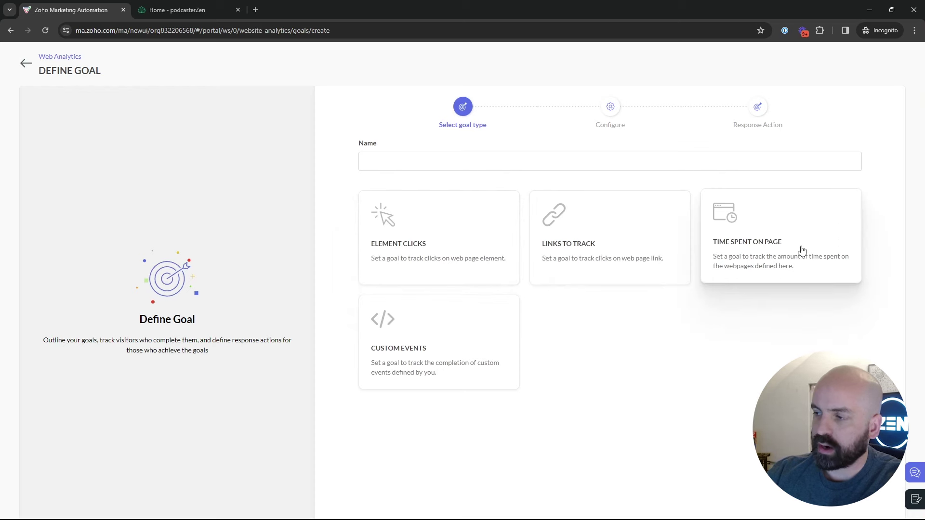
left_click(550, 169)
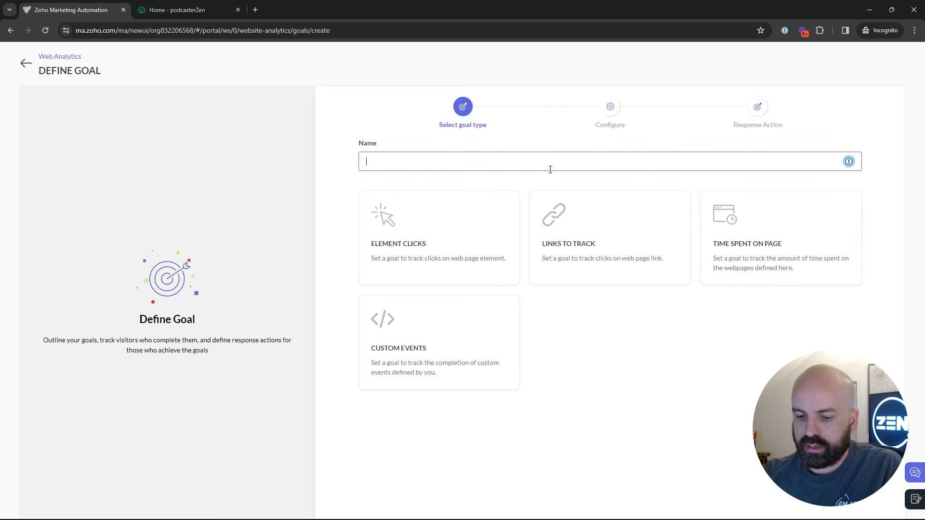
type("Services Time Spent")
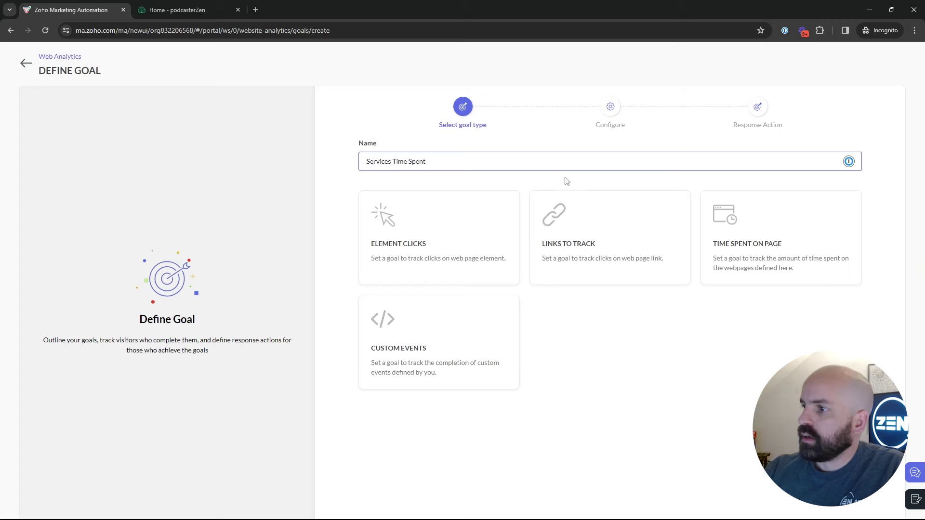
left_click(782, 269)
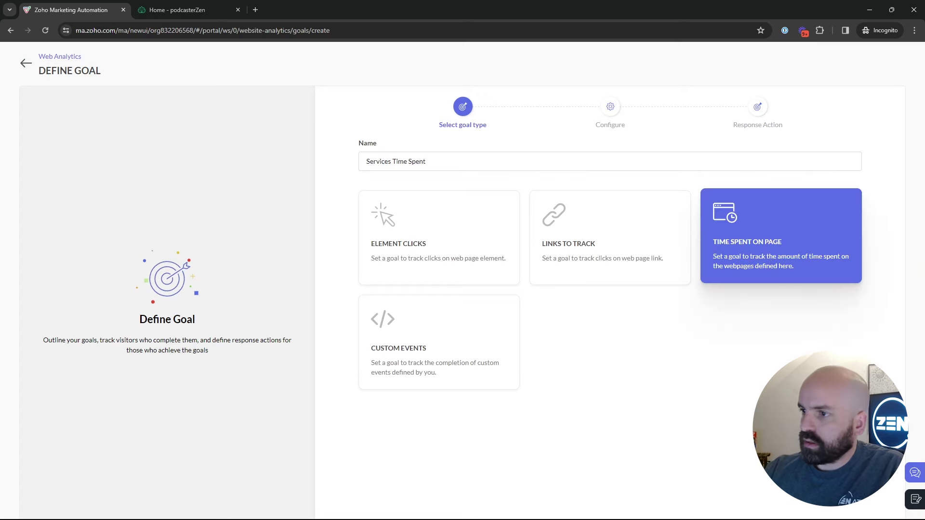
left_click(172, 6)
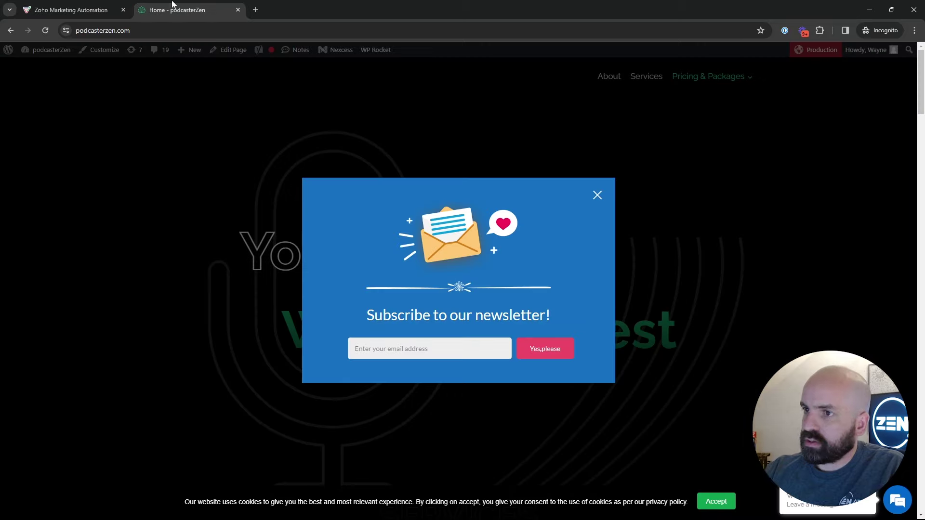
left_click(598, 196)
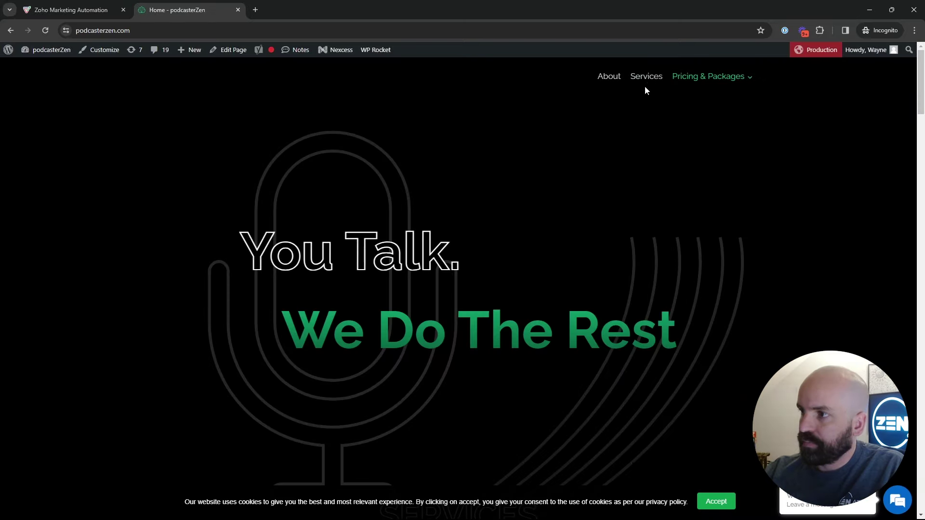
left_click(647, 77)
left_click(260, 30)
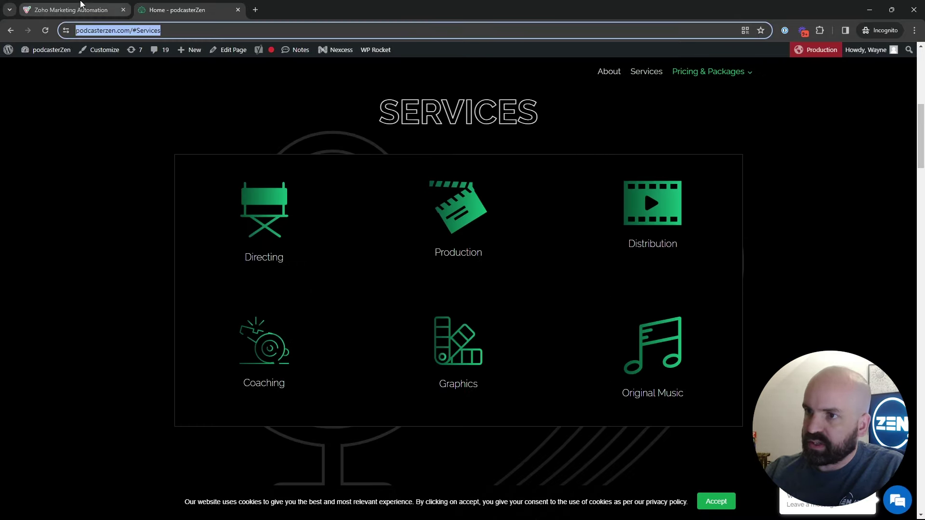
key("ctrl+c")
left_click(80, 6)
left_click(617, 212)
key("ctrl+v")
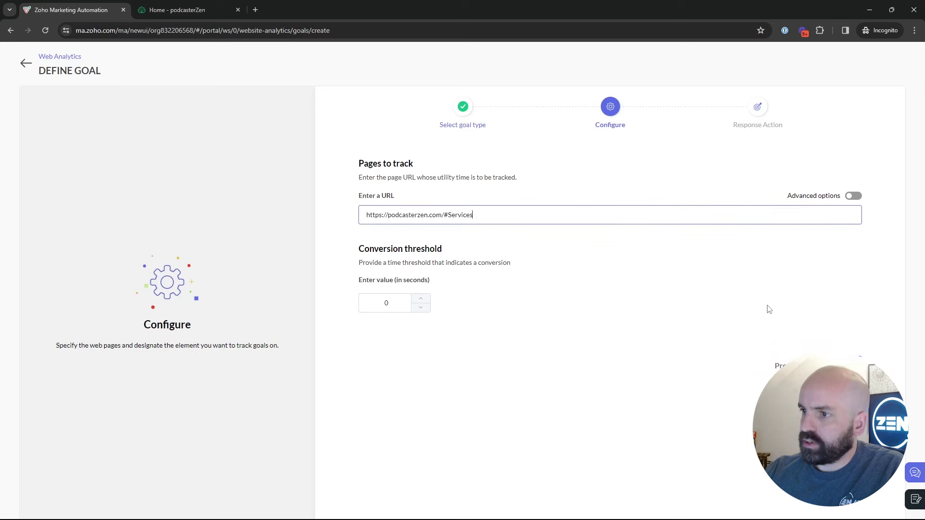
Raise the goal's time threshold to 10 seconds and move on to the response action
double_click(420, 300)
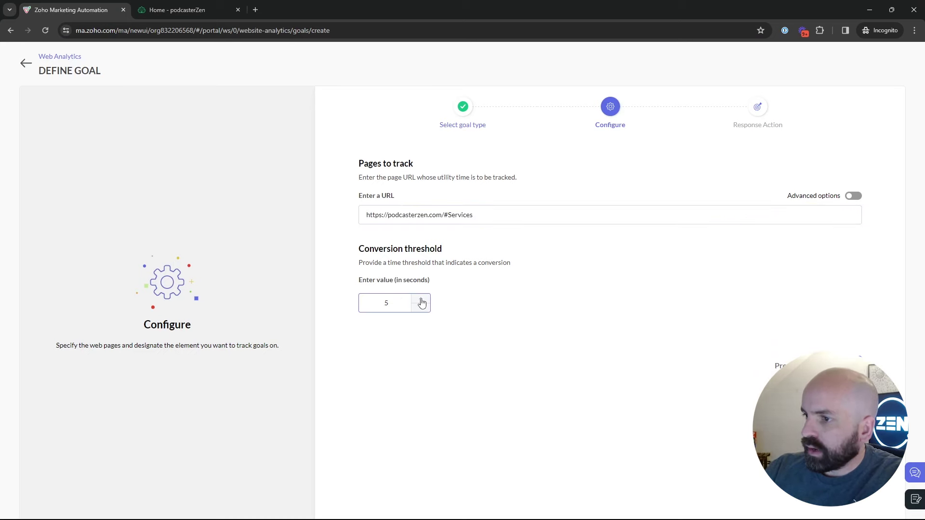
double_click(422, 303)
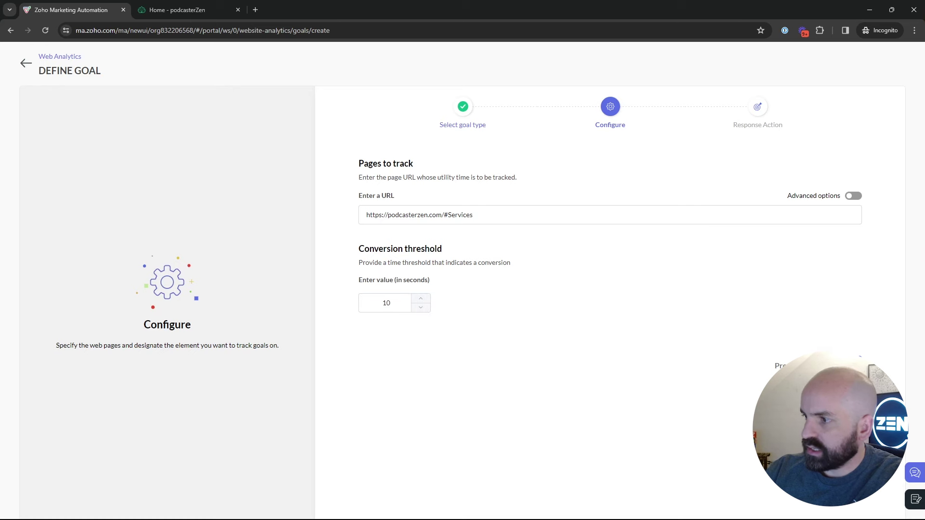
left_click(839, 366)
Add goal achievers to a new 'Service Follow Up' list and launch the goal
left_click(461, 218)
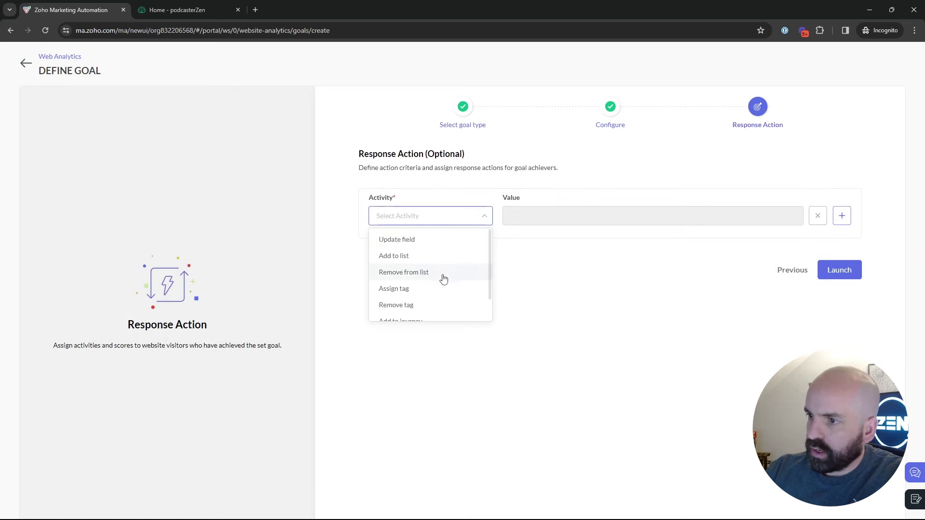
left_click(432, 259)
left_click(547, 213)
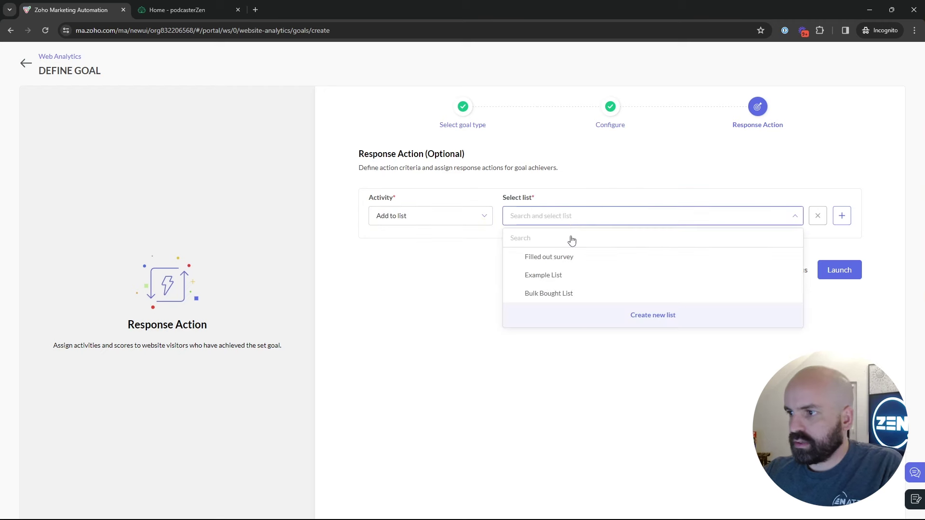
left_click(629, 317)
type("Service Follow")
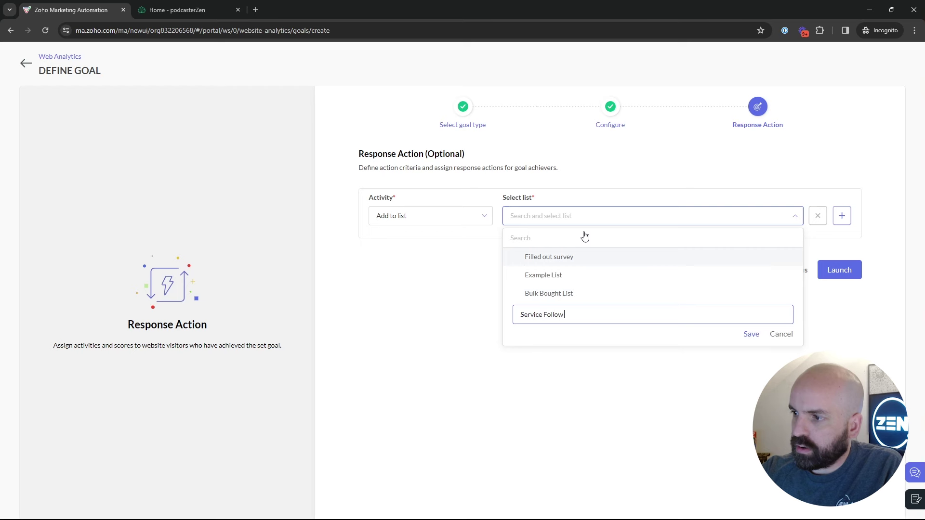
type(" Up")
left_click(751, 334)
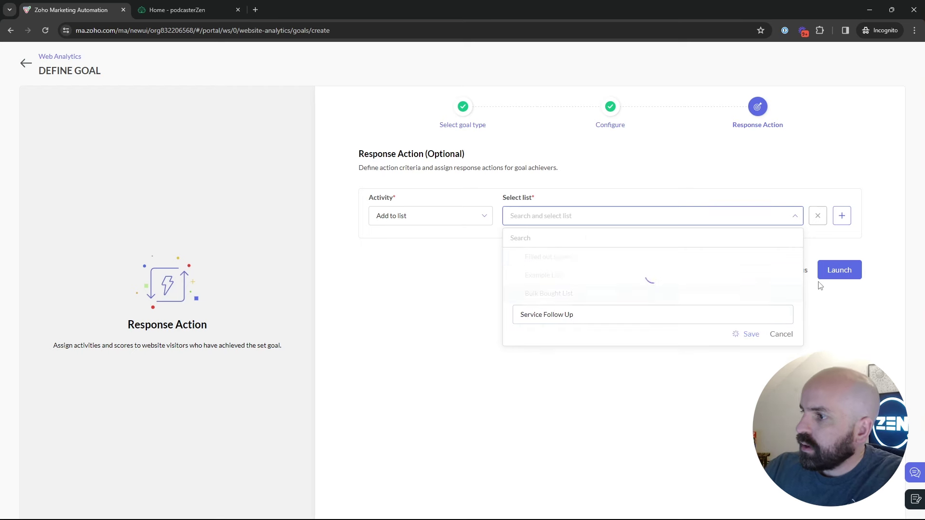
left_click(730, 384)
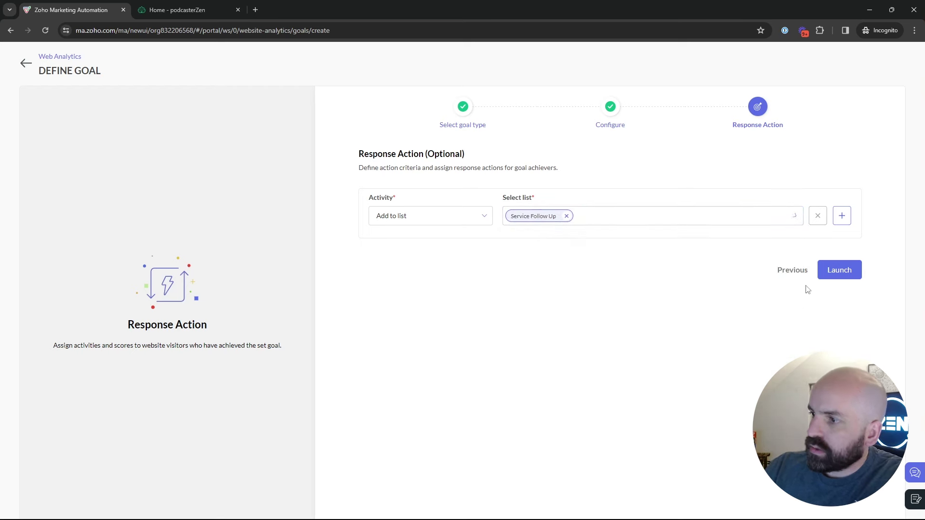
left_click(848, 276)
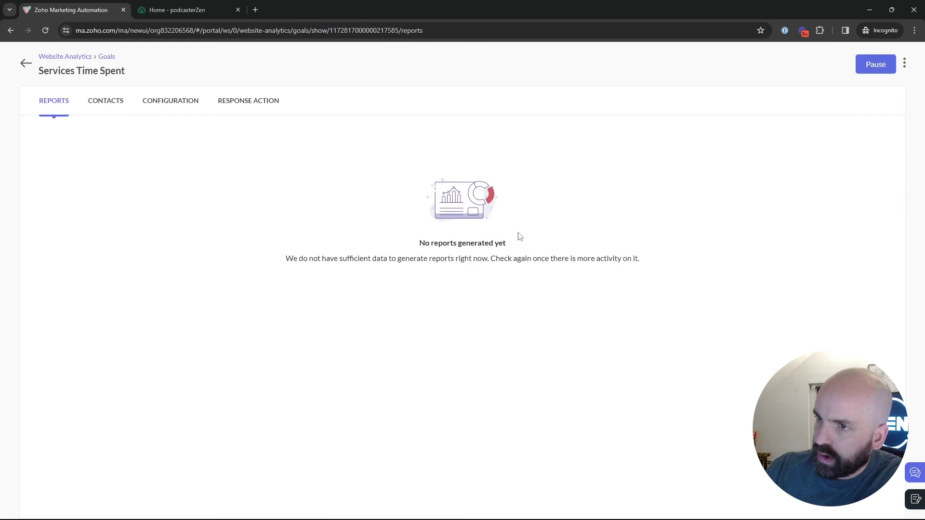
left_click(177, 10)
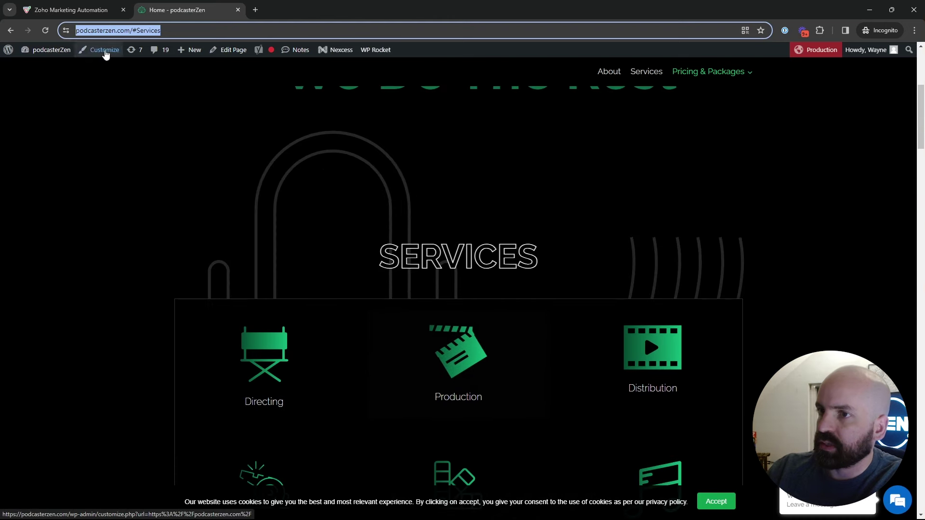
Reload podcasterzen.com without #Services, try its newsletter email field, then return to Zoho
left_click(45, 31)
left_click_drag(134, 33, 492, 58)
key("BackSpace")
key("Return")
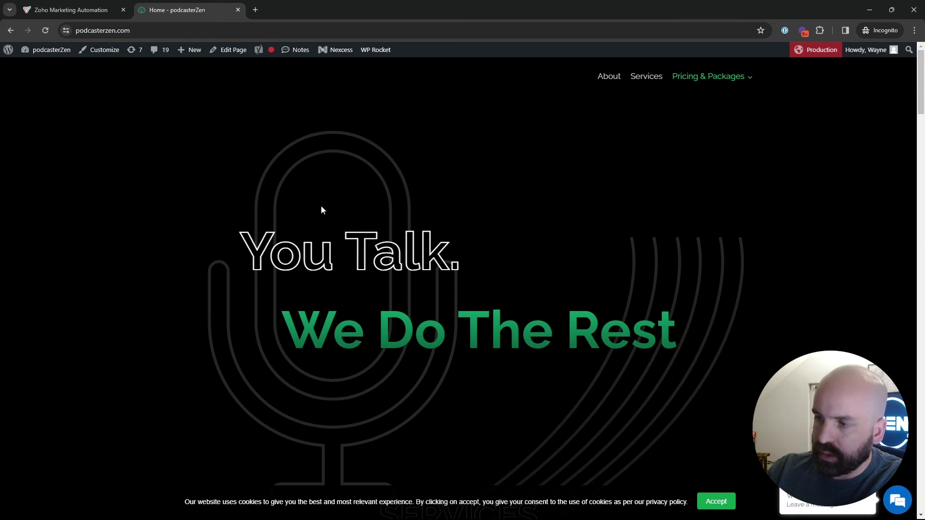
left_click(442, 356)
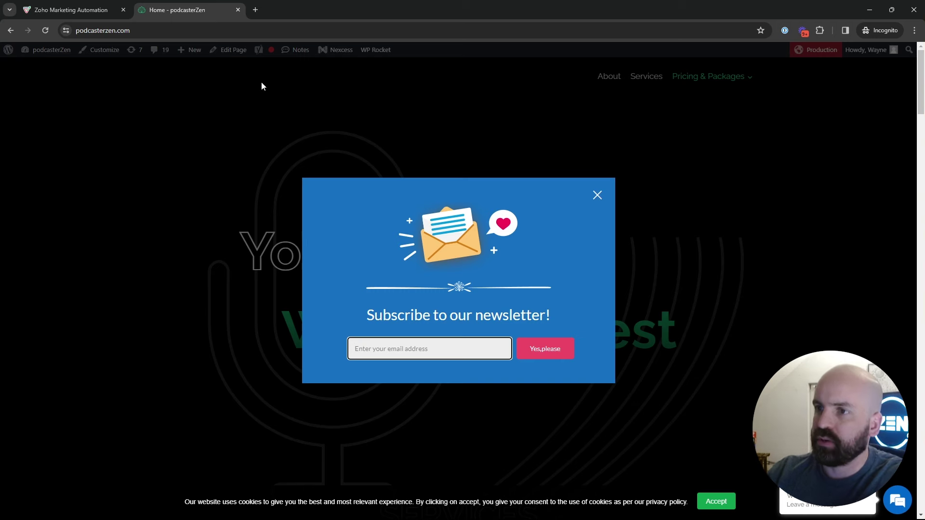
left_click(34, 9)
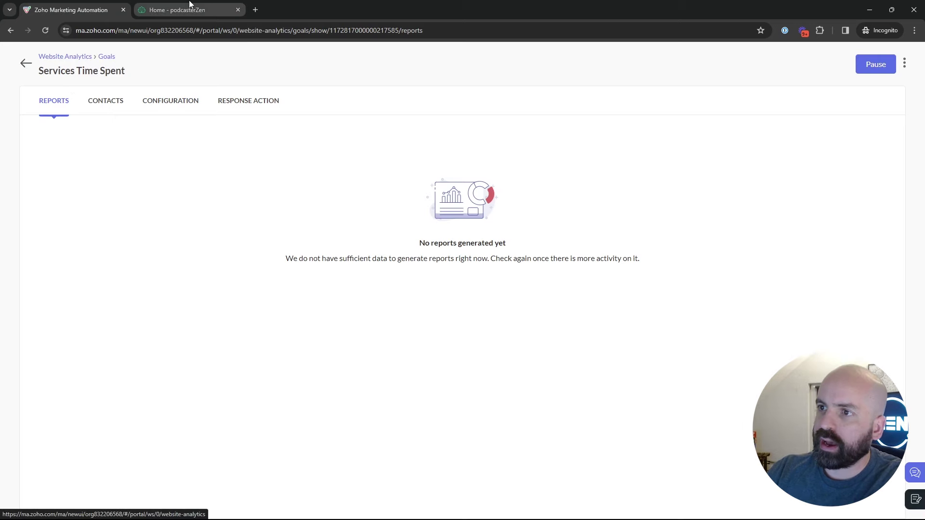
Return to the Goals list, go to Smart URL, and start a new Smart URL
left_click(26, 63)
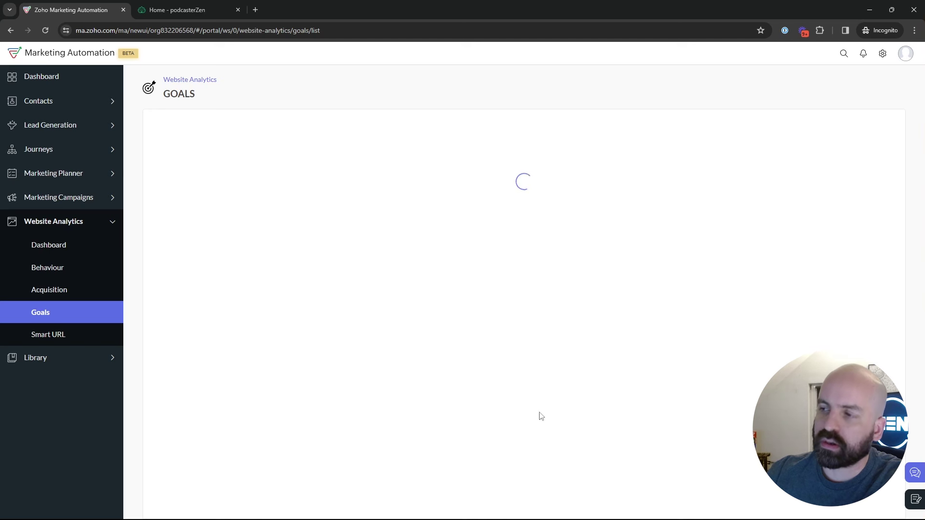
left_click(66, 337)
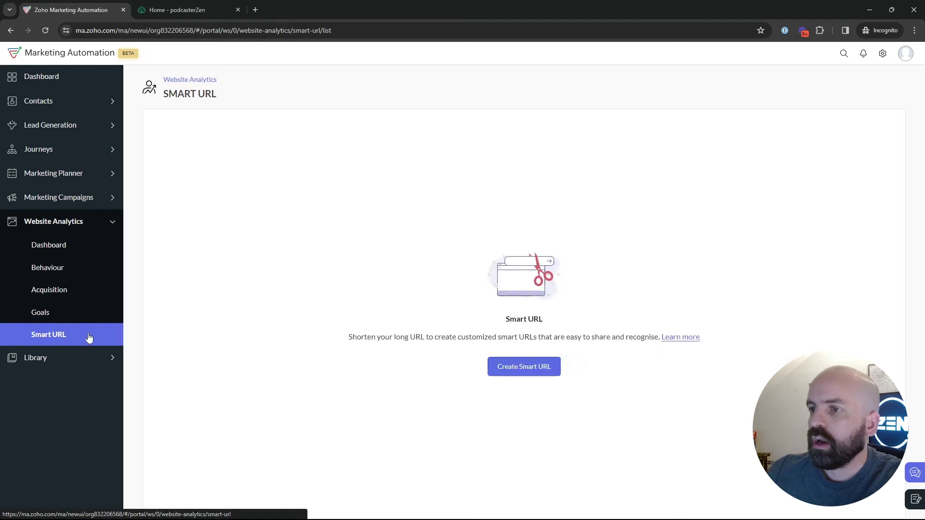
left_click(532, 369)
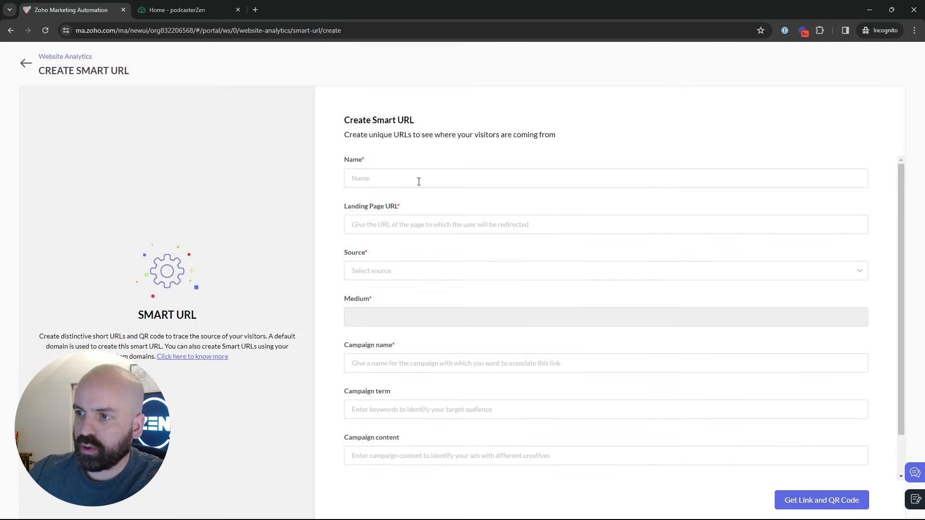
left_click(371, 229)
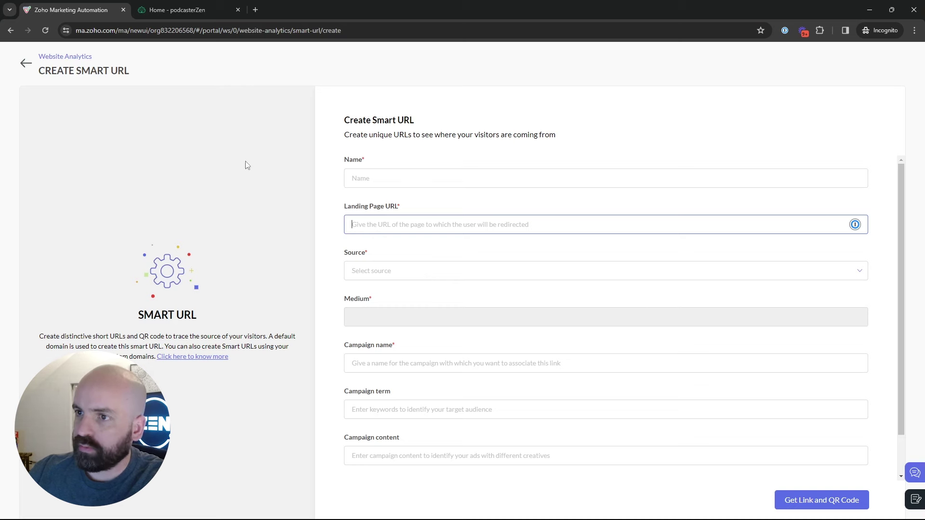
left_click(461, 279)
left_click(308, 266)
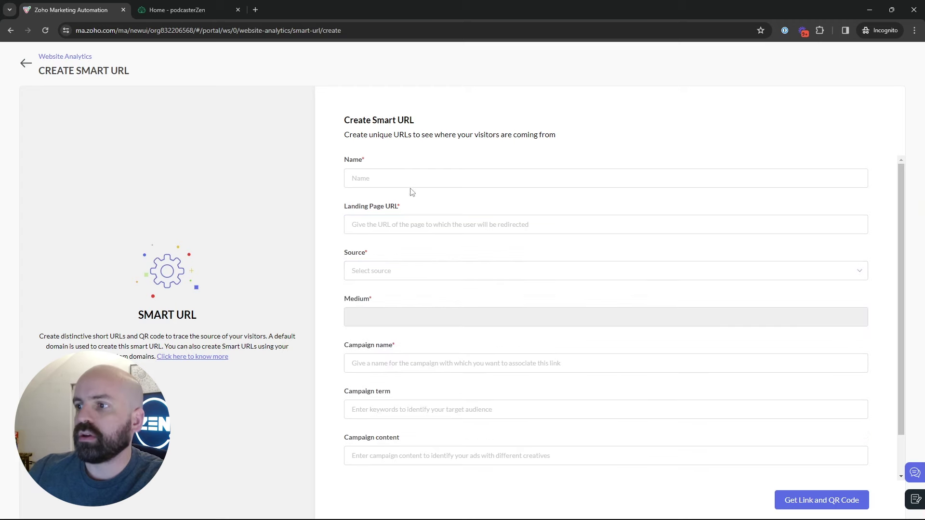
scroll(463, 187, "down", 2)
scroll(464, 204, "up", 2)
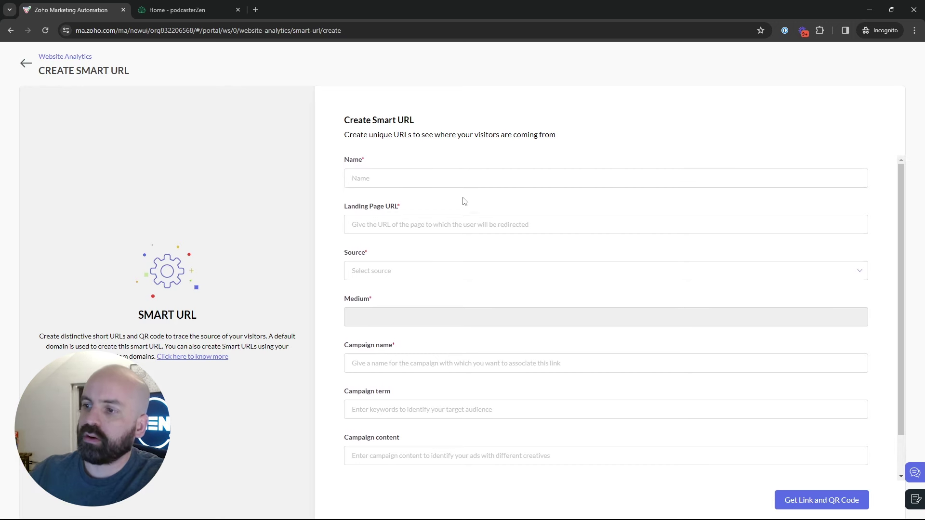
scroll(513, 376, "down", 1)
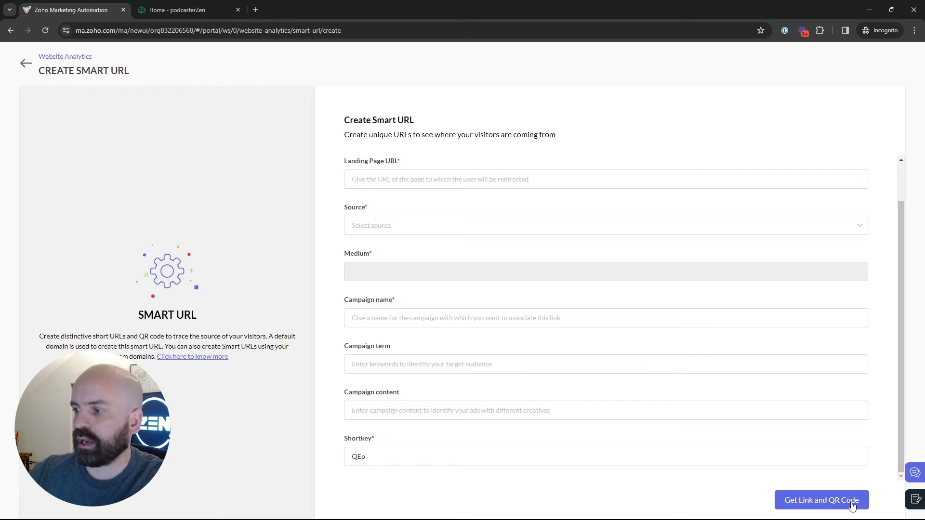
scroll(607, 402, "up", 2)
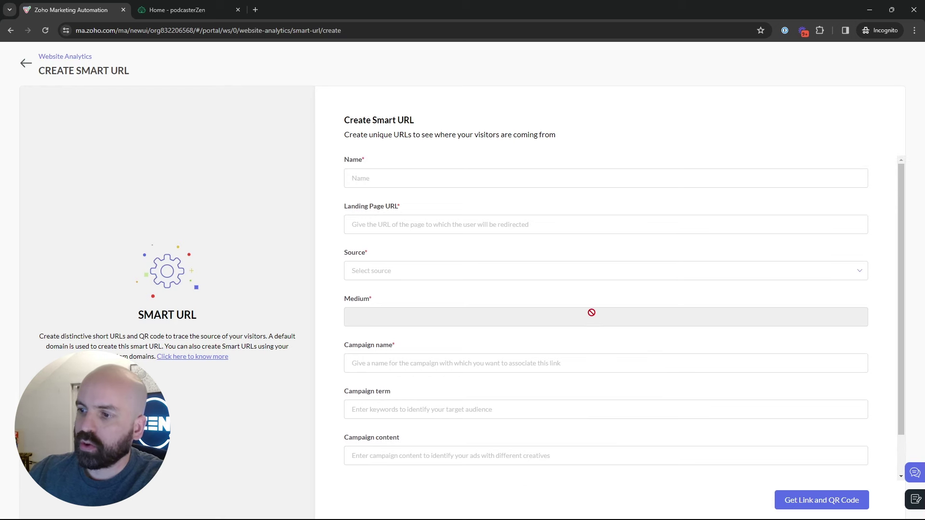
scroll(603, 338, "down", 1)
scroll(428, 238, "up", 1)
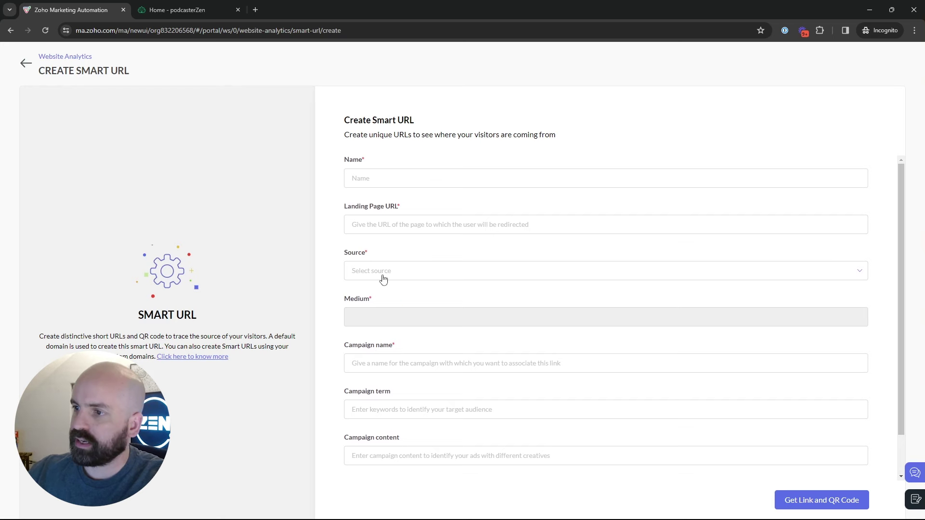
scroll(437, 285, "down", 1)
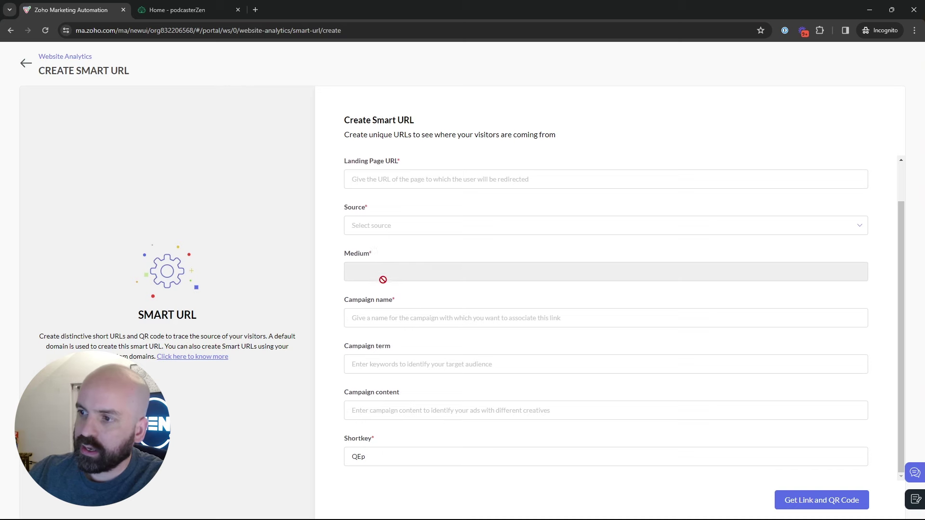
Choose Facebook as the Smart URL source, making the medium Social
left_click(392, 225)
left_click(396, 270)
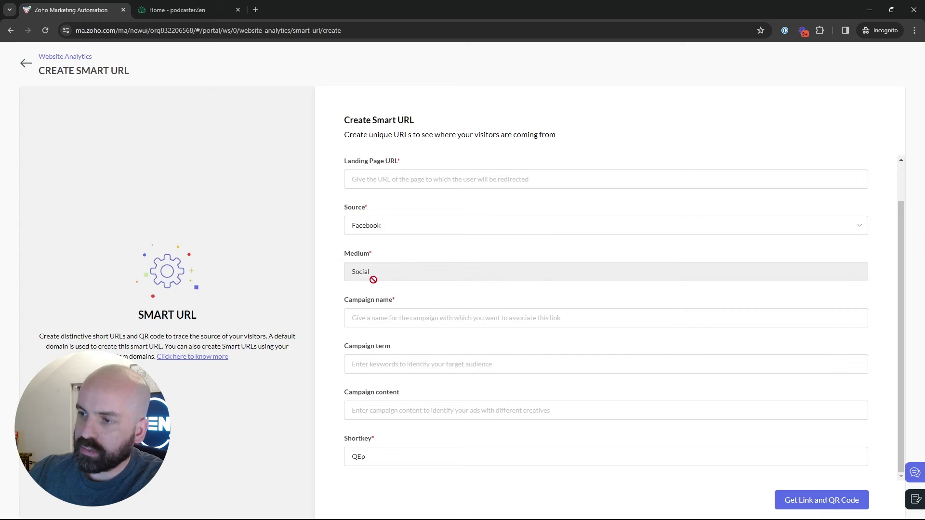
left_click_drag(433, 233, 284, 247)
left_click(315, 215)
Append '?medium=' to the end of the page address in the address bar
left_click(368, 32)
left_click(376, 30)
type("?")
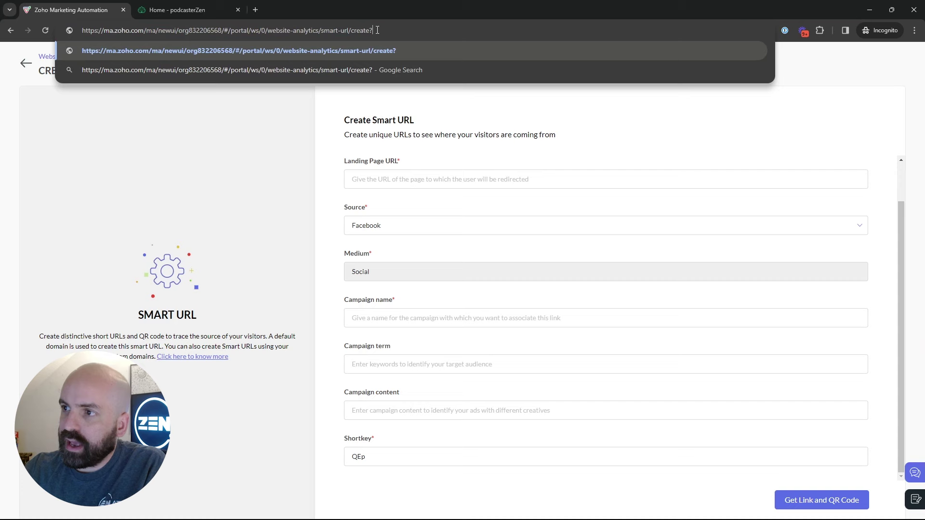
type("medi")
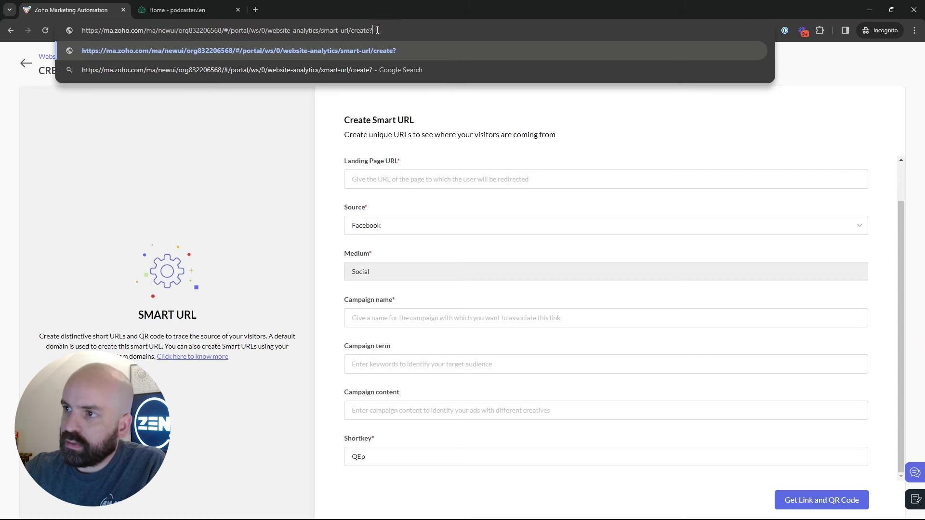
type("um=")
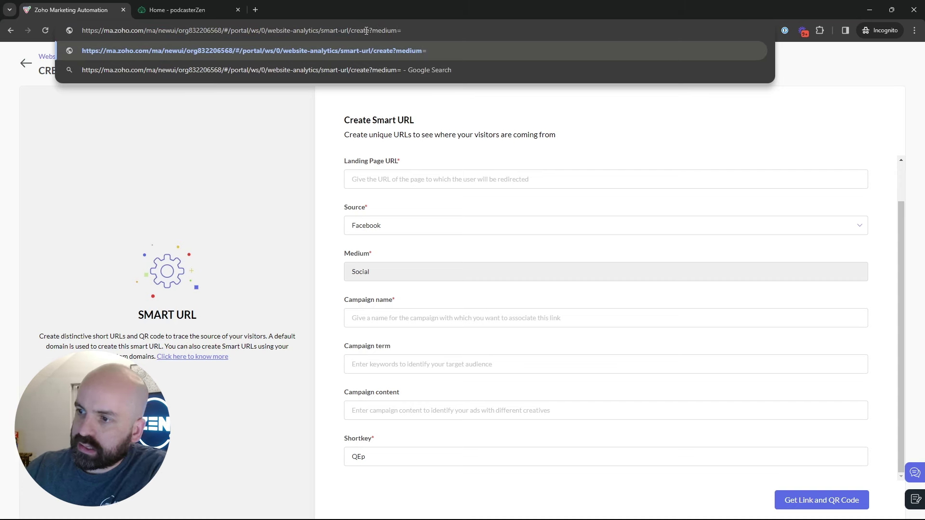
key("Return")
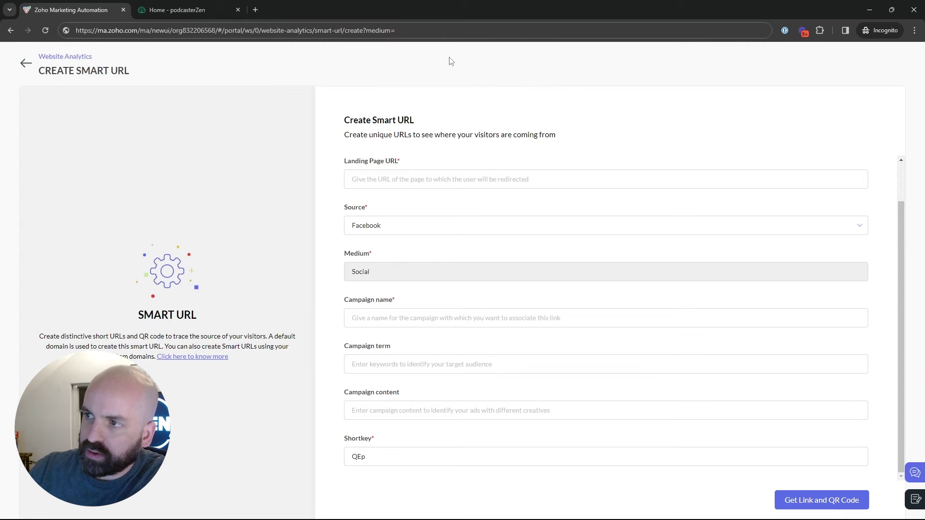